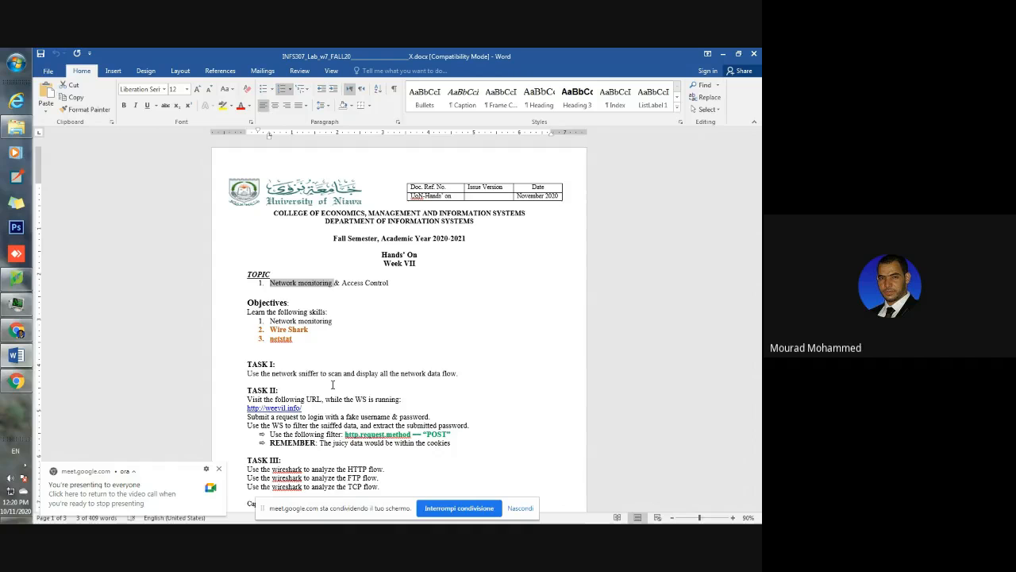
Examine the lab sheet's topic, the Wire Shark and netstat objectives, and the Task I network sniffer instruction
double_click(315, 287)
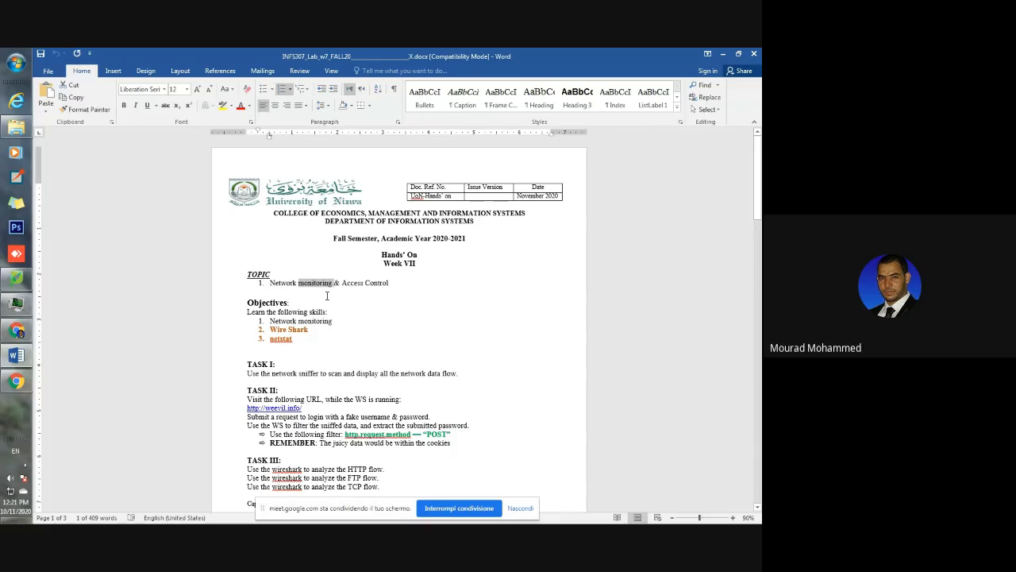
left_click_drag(335, 283, 389, 283)
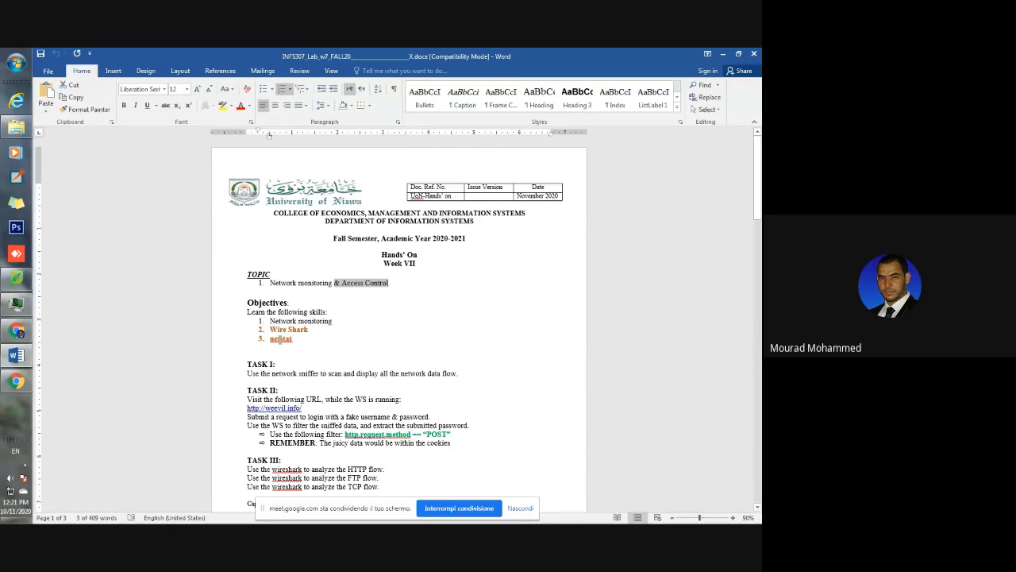
left_click_drag(270, 329, 309, 330)
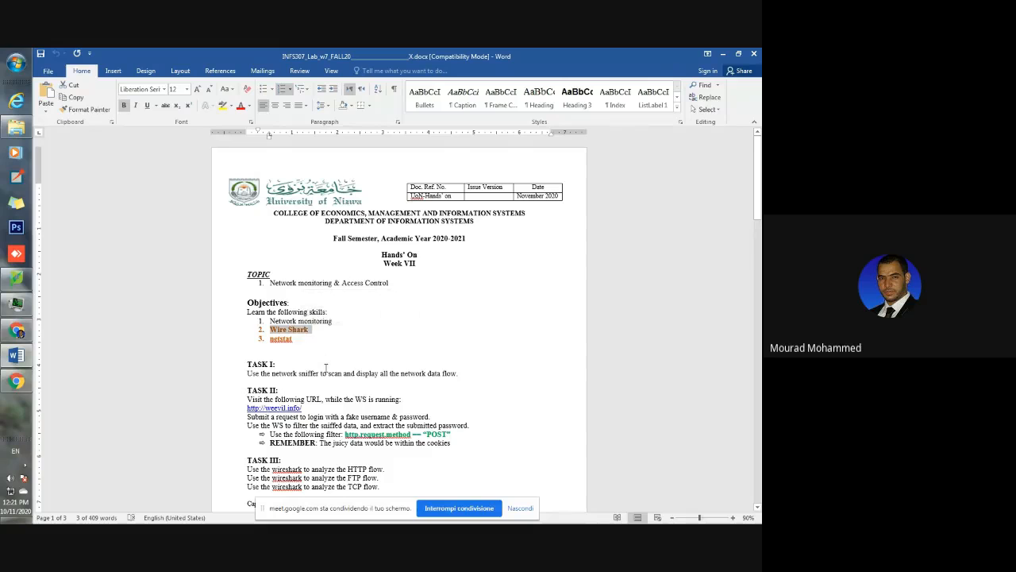
double_click(281, 339)
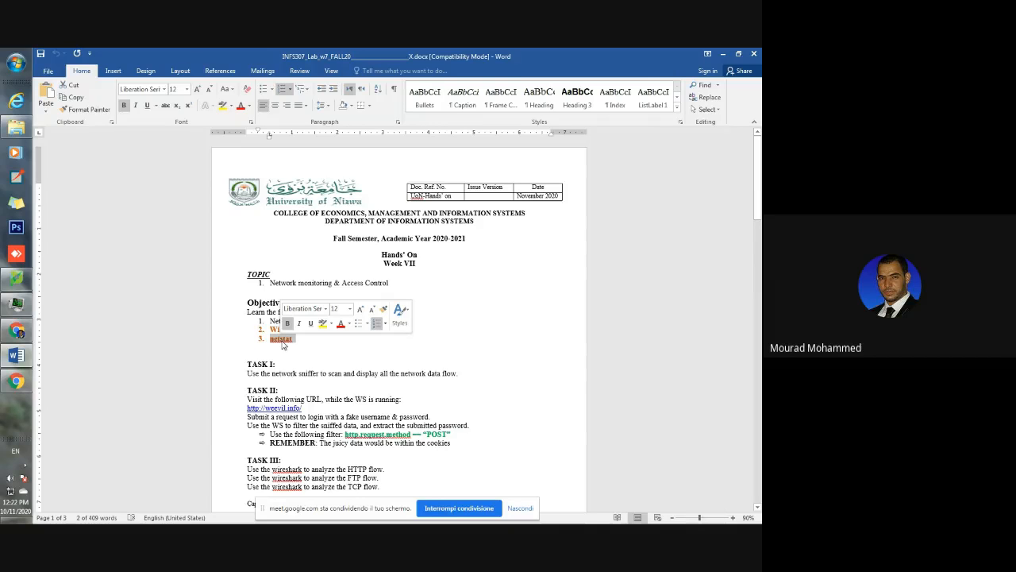
left_click(277, 375)
left_click_drag(278, 375, 457, 373)
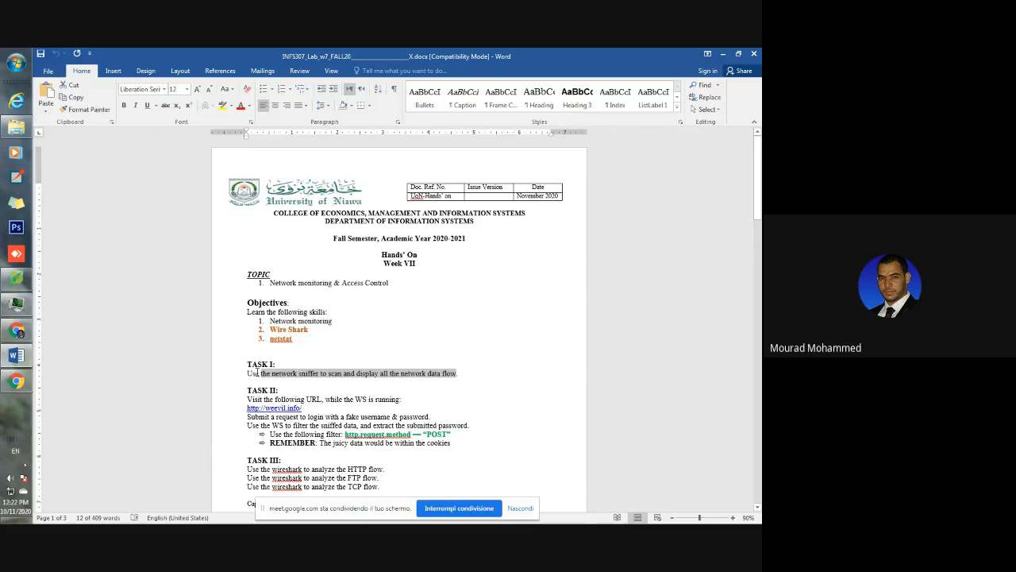
left_click_drag(248, 374, 462, 373)
double_click(283, 373)
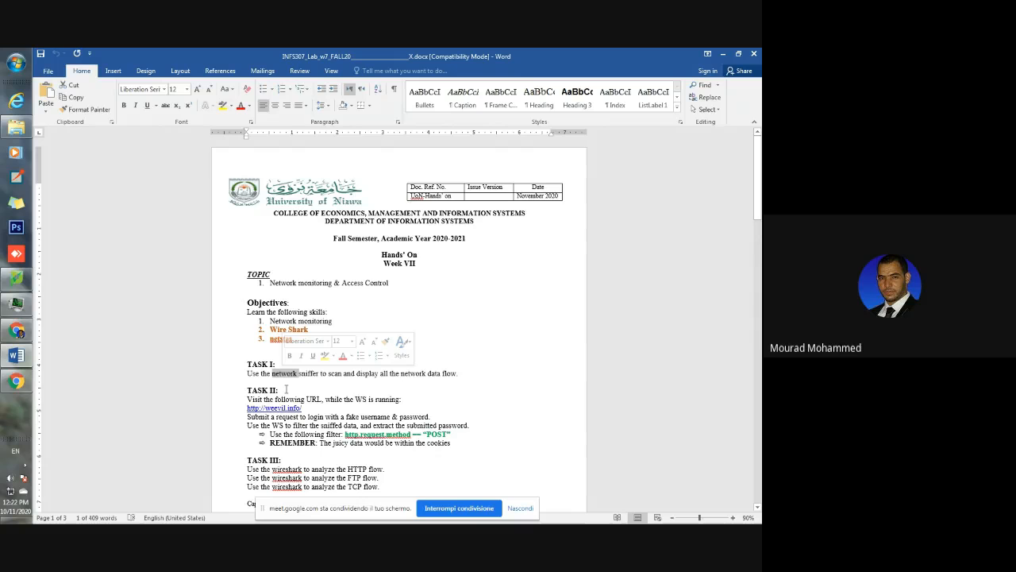
double_click(308, 374)
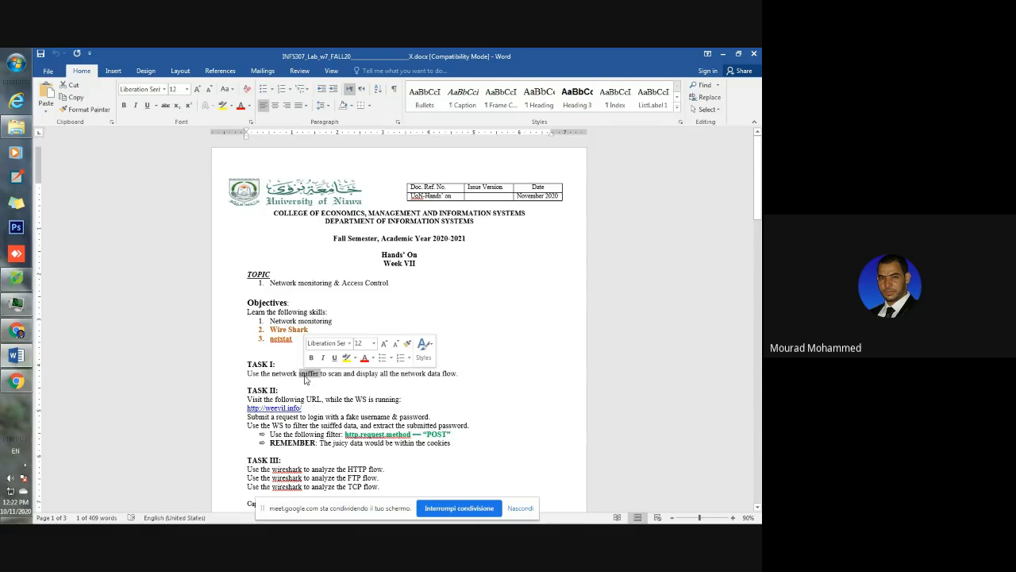
scroll(307, 379, "up", 5)
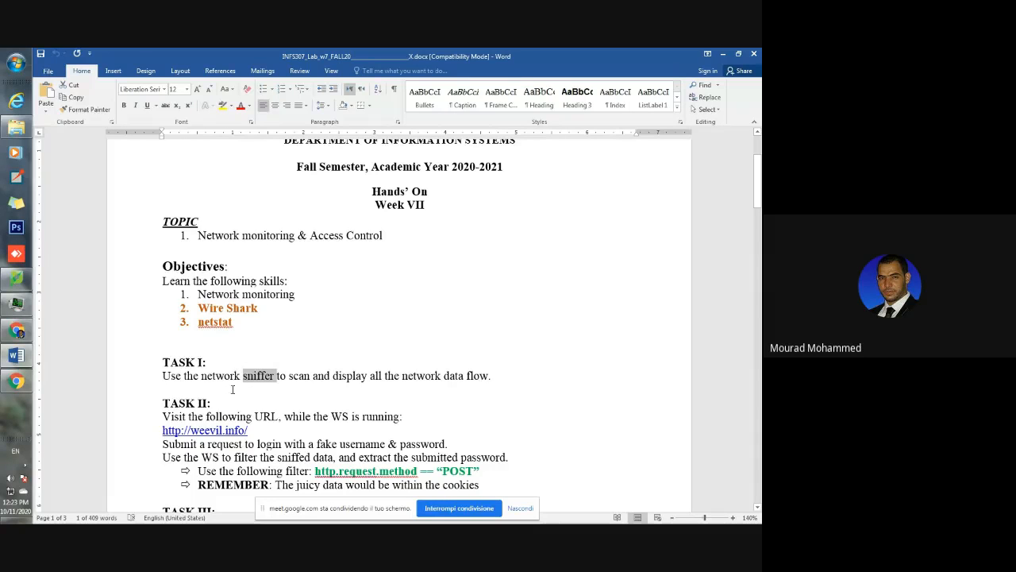
left_click_drag(198, 308, 262, 308)
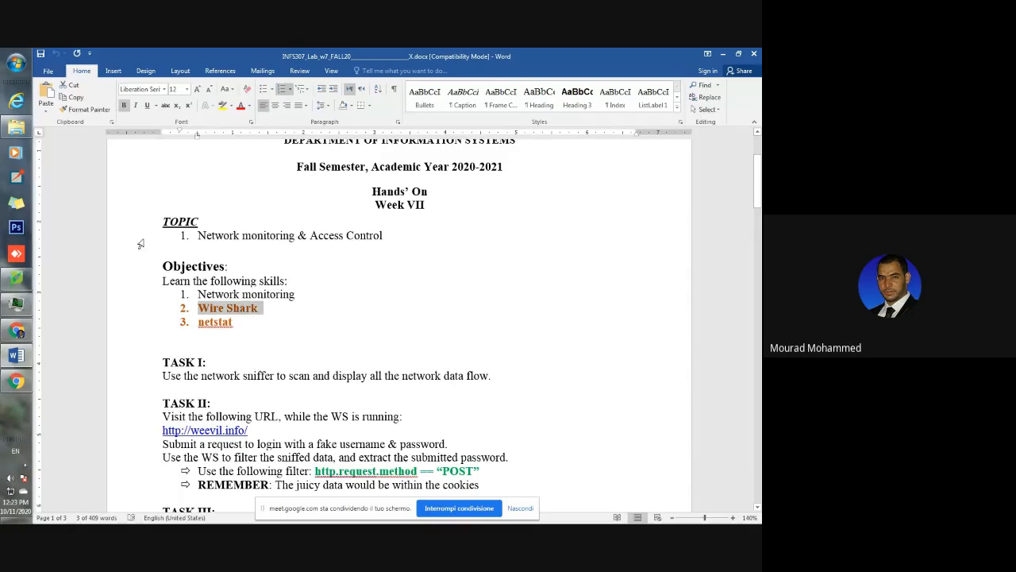
left_click(15, 62)
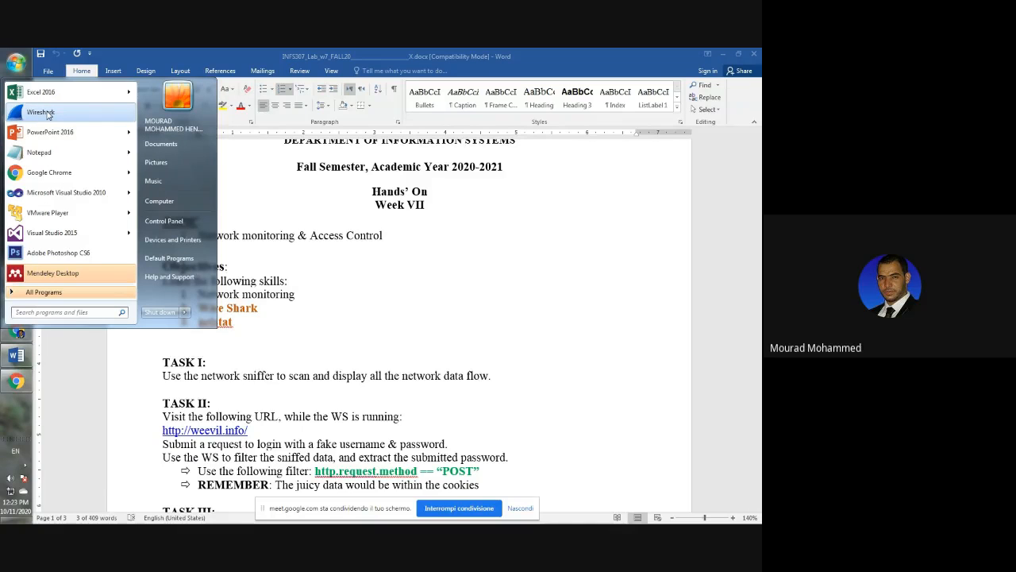
left_click(47, 115)
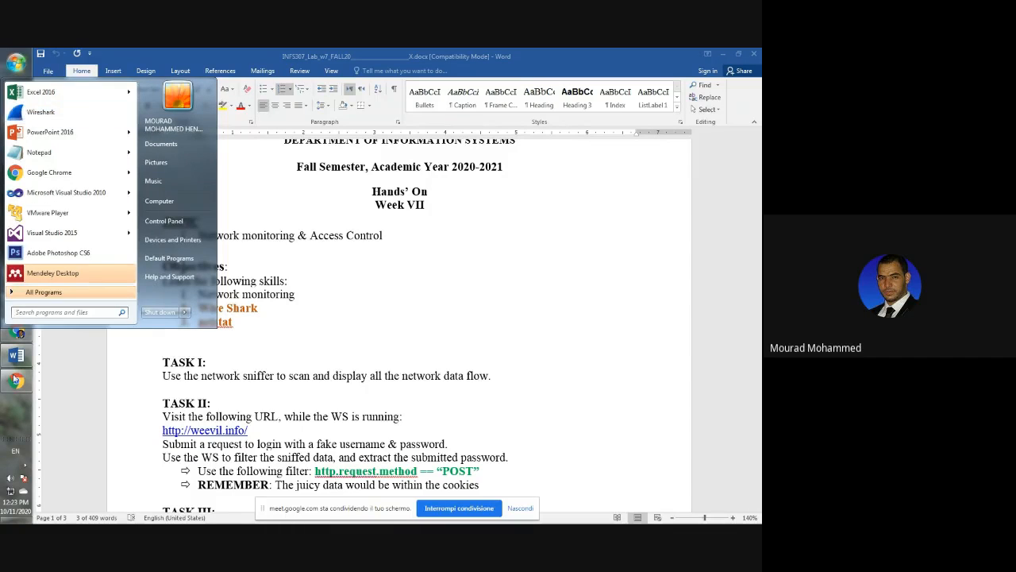
Switch to Chrome and run a Google search for "download wieshark microsoft" in a new tab
mouse_move(17, 383)
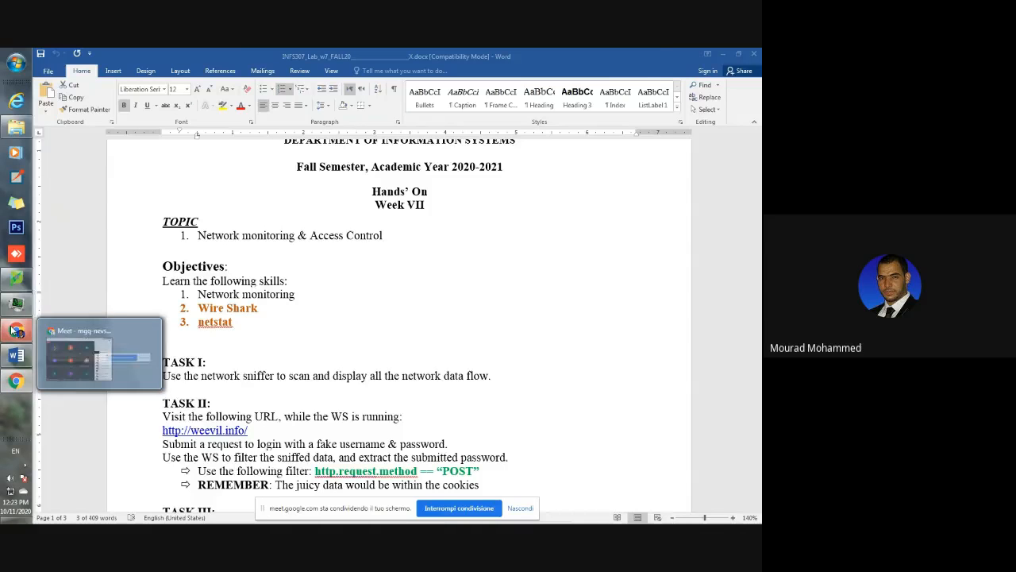
left_click(99, 380)
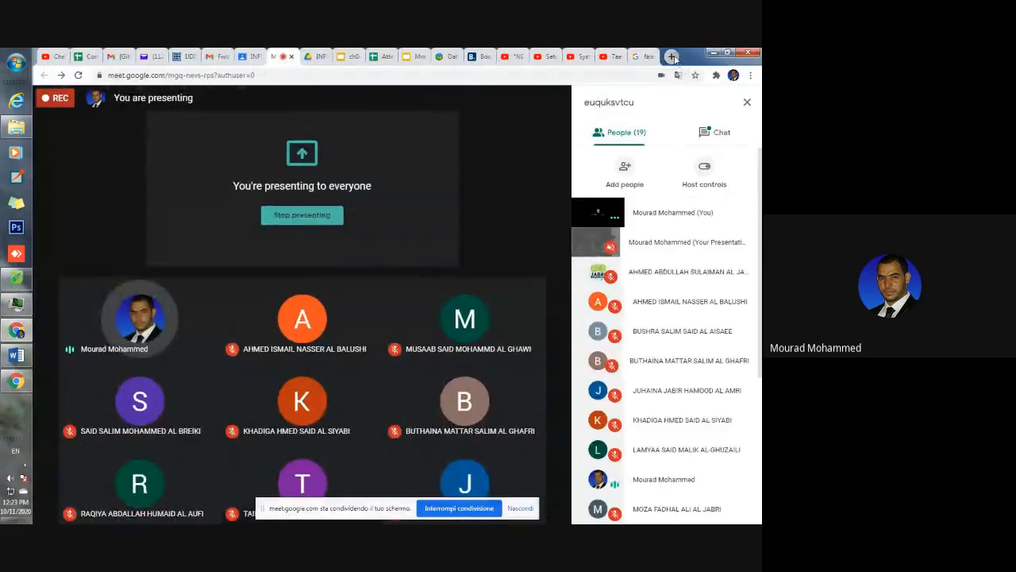
left_click(671, 57)
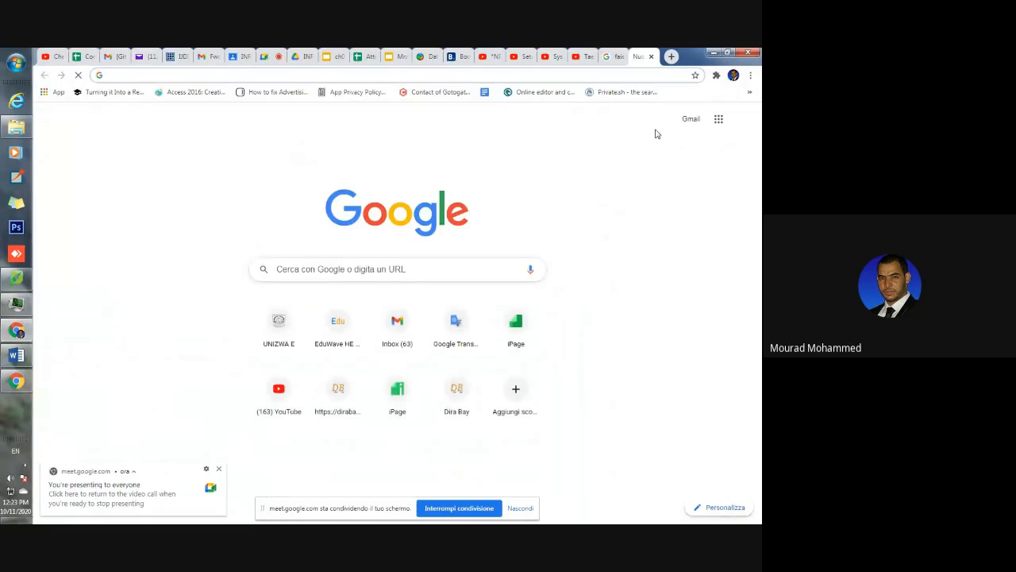
type("download ")
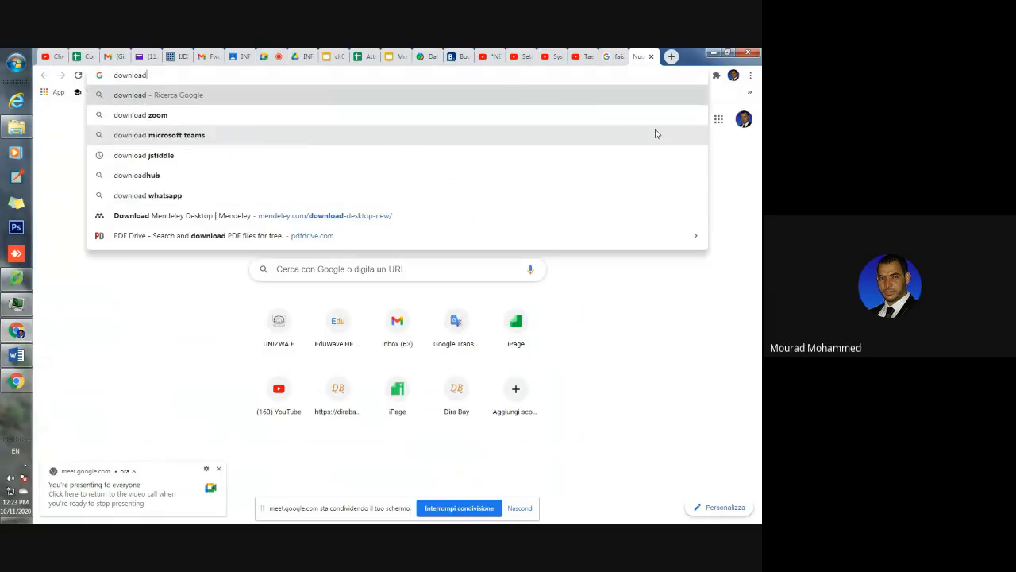
type("m")
key("BackSpace")
type("wie")
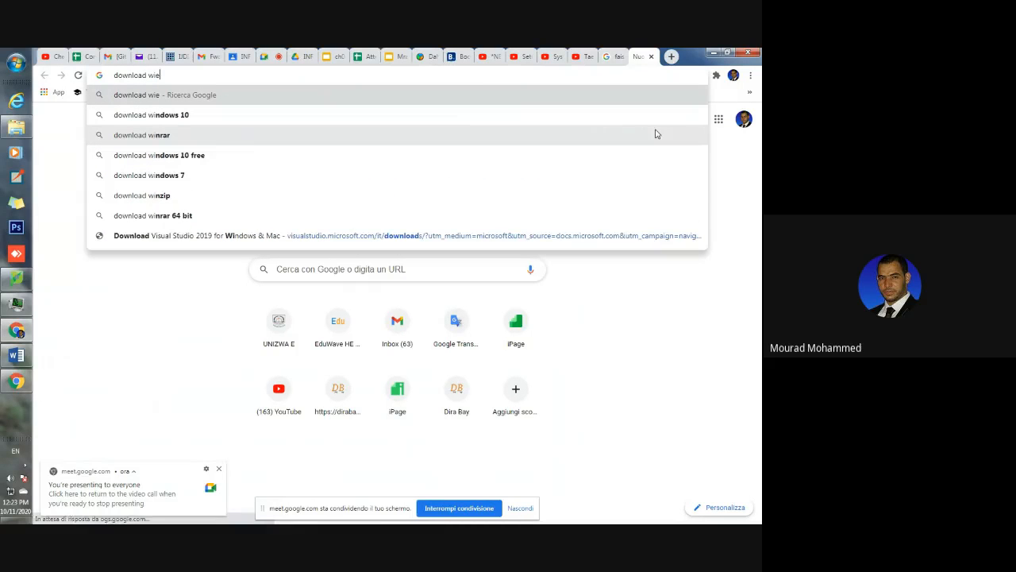
type("shark mi")
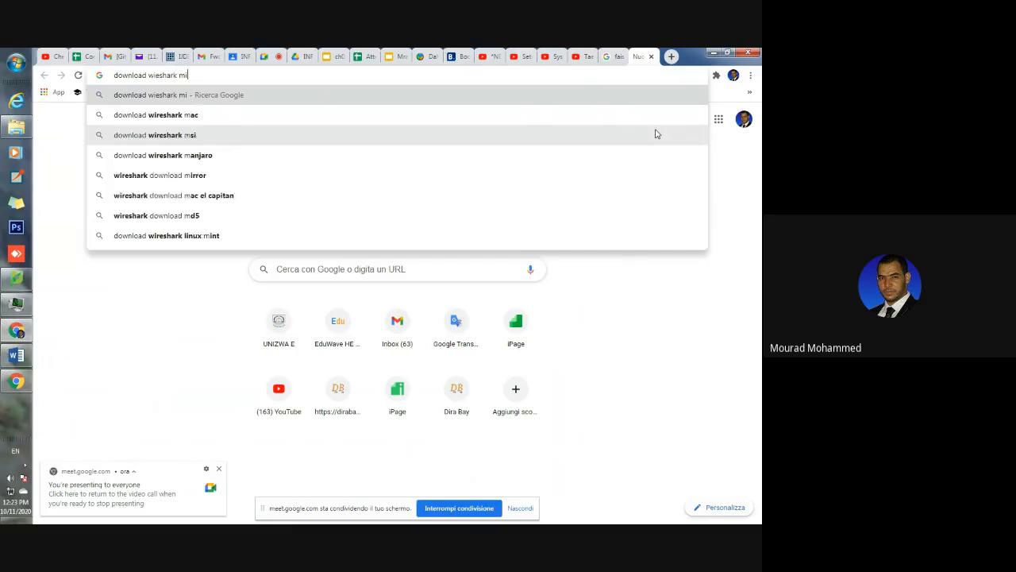
type("crosoft")
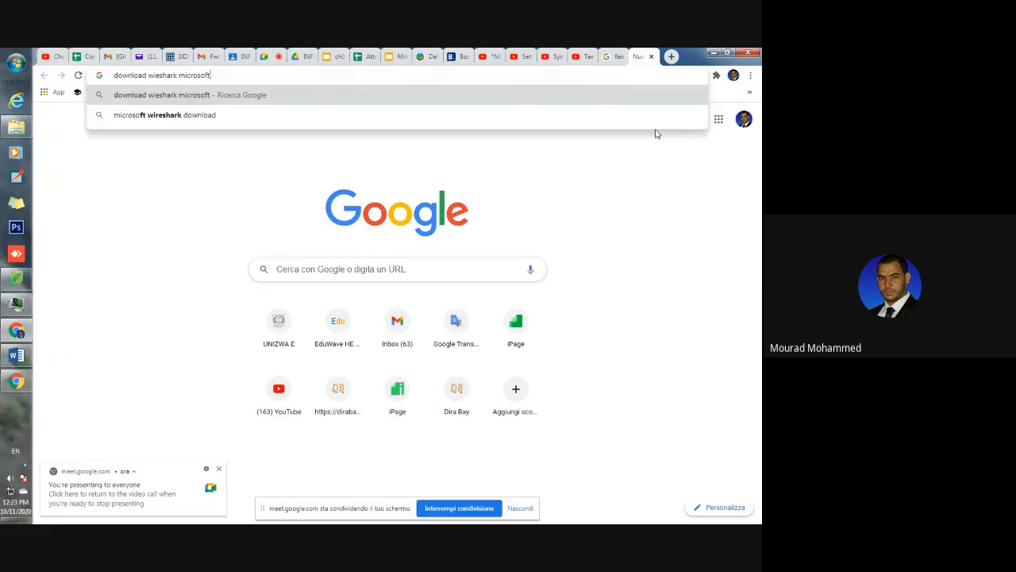
key("Return")
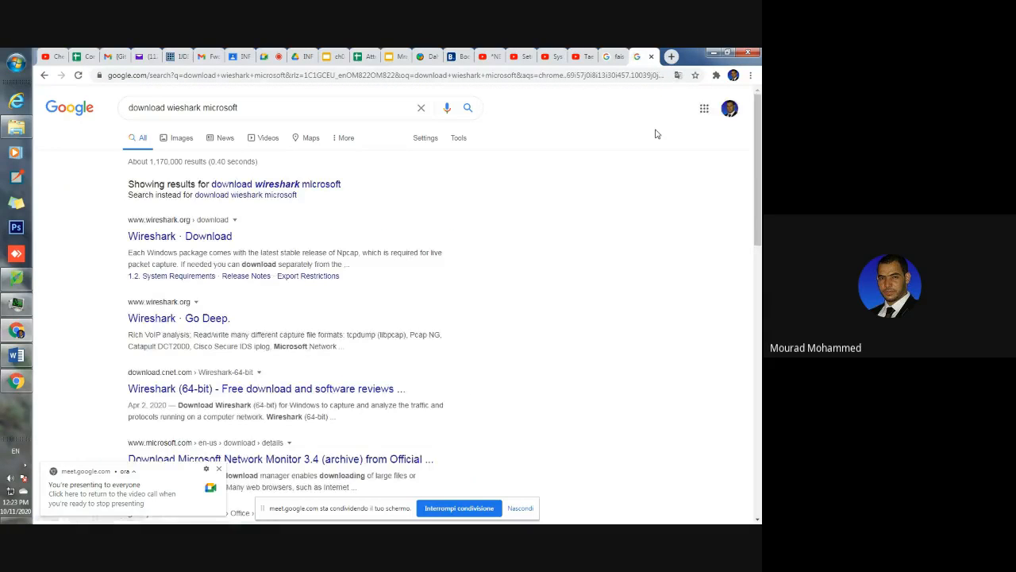
Open the Wireshark Download page from the search results and check the computer's system type in the Windows System information
middle_click(163, 239)
left_click(644, 61)
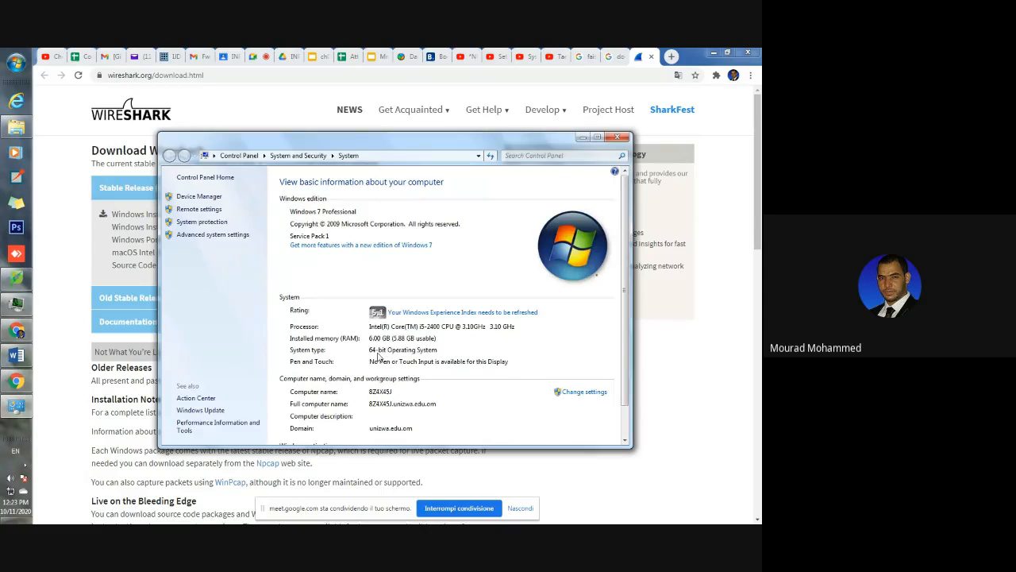
left_click(617, 140)
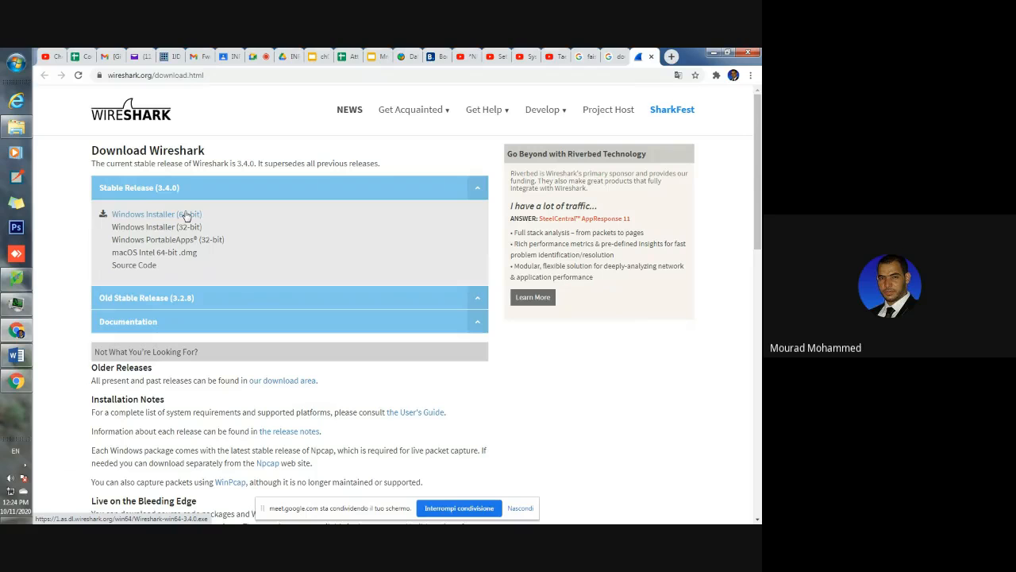
Look through the files on Local Disk (D:) in Windows Explorer for an existing Wireshark installer
key("super+e")
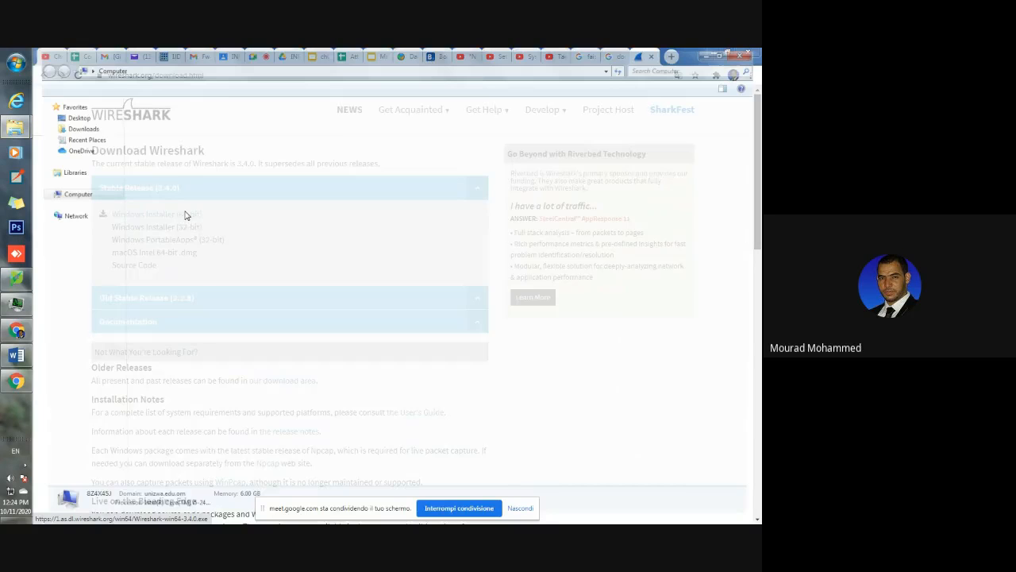
left_click(91, 261)
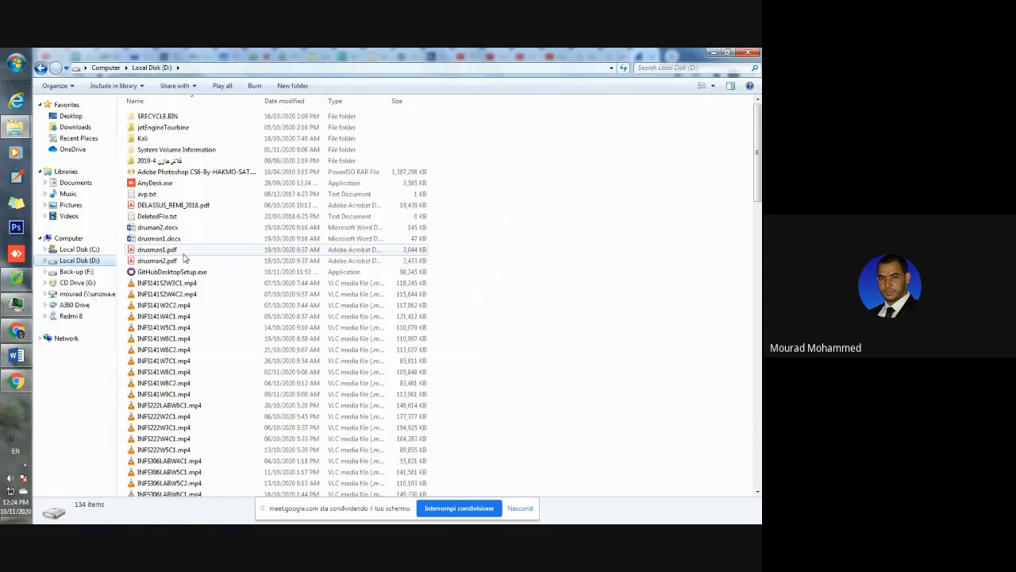
left_click(181, 252)
key("w")
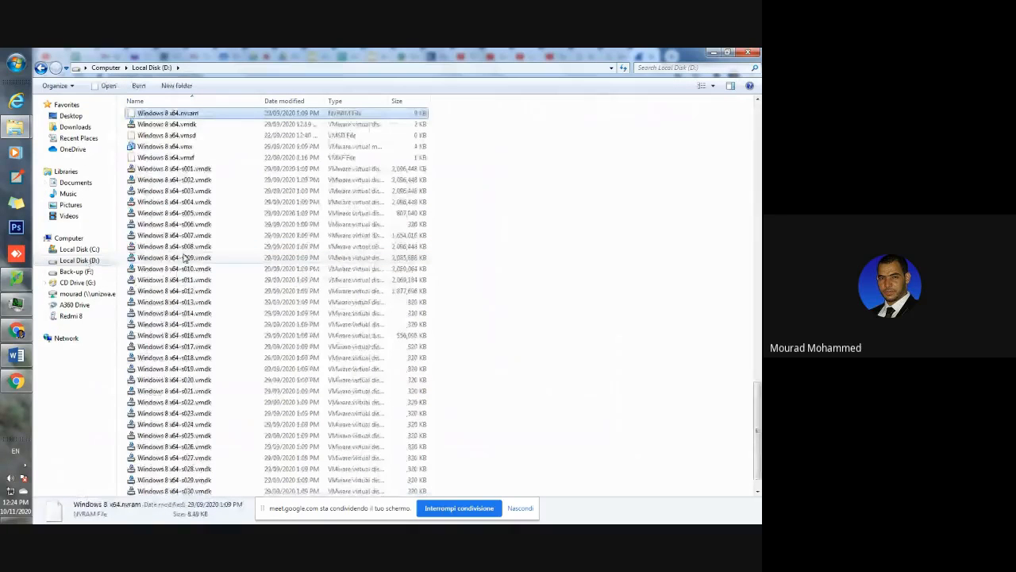
scroll(184, 257, "down", 1)
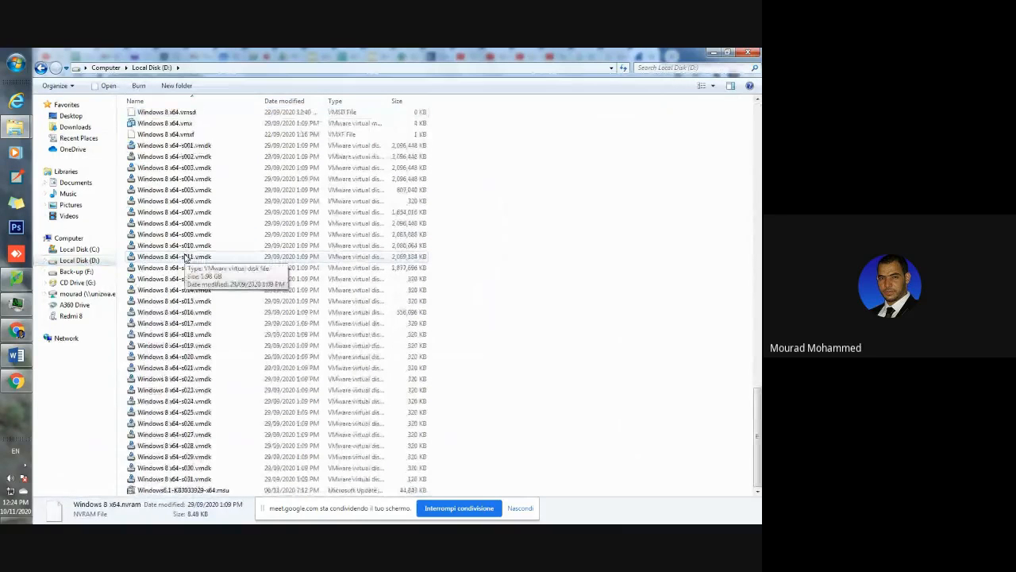
scroll(184, 258, "up", 8)
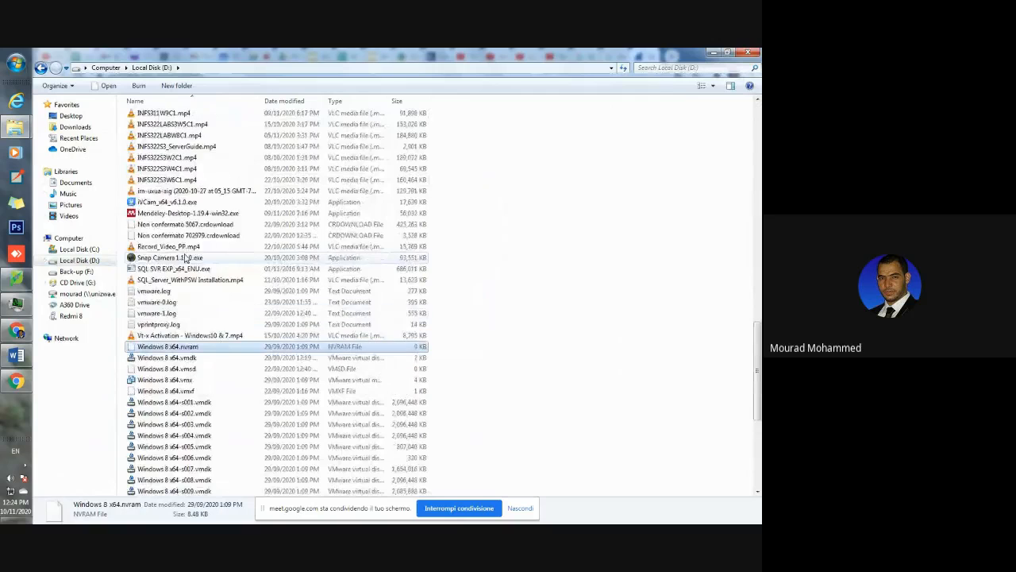
scroll(185, 258, "down", 3)
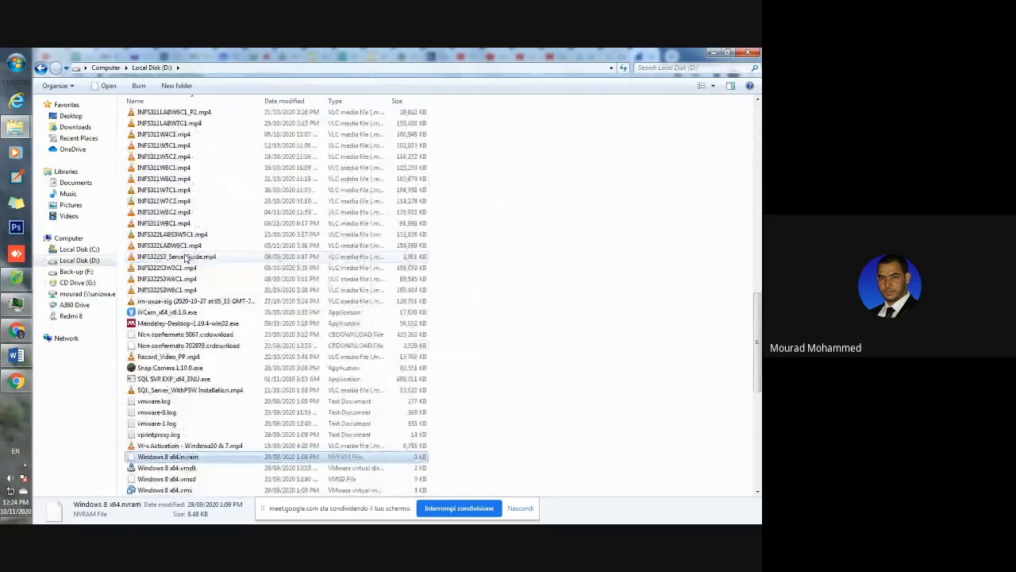
left_click(751, 57)
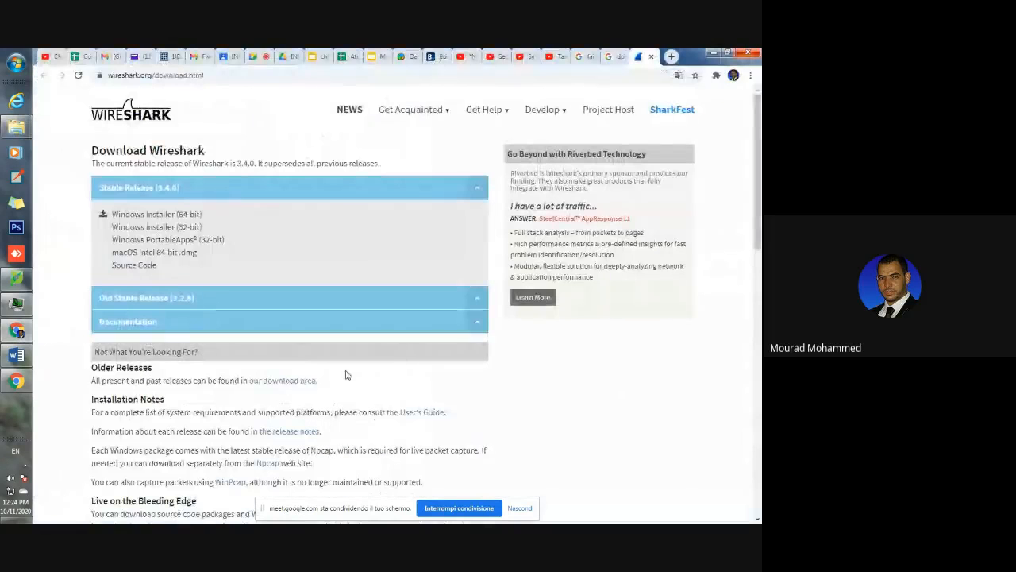
Download the Wireshark 3.4.0 Windows Installer (64-bit) and save it as Wireshark-win64-3.4.0.exe on Local Disk (D:)
left_click(186, 216)
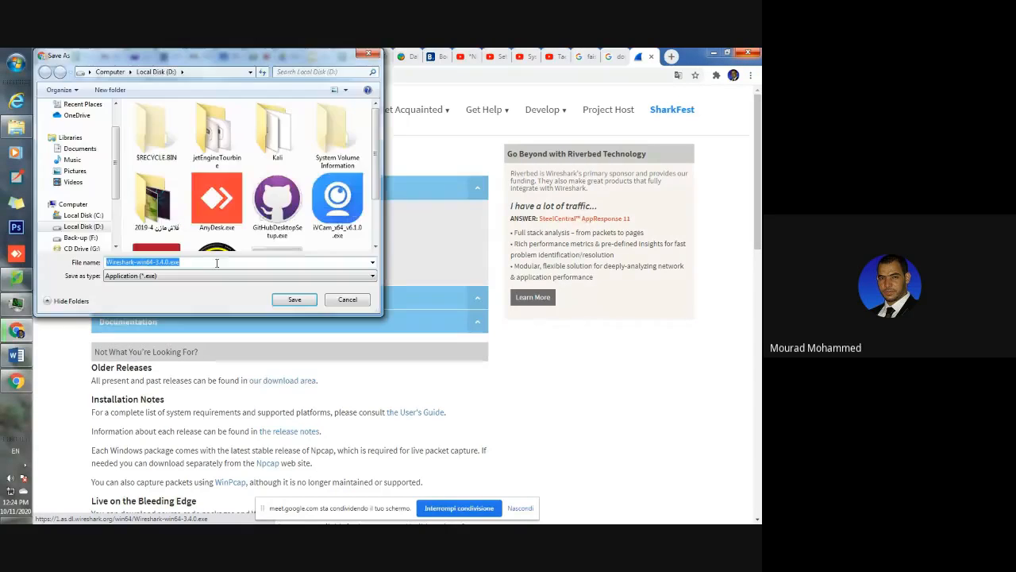
left_click(294, 299)
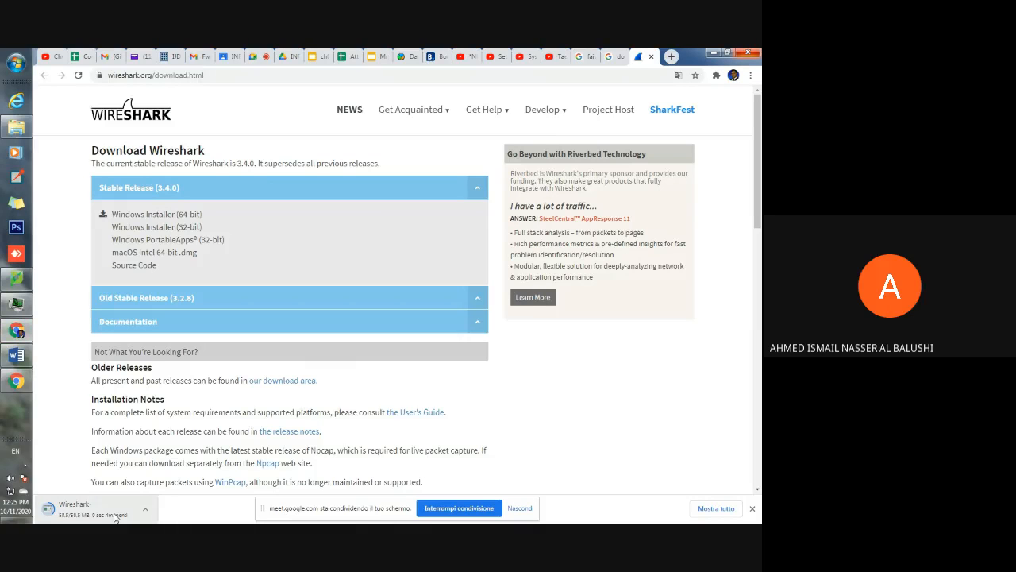
left_click(114, 517)
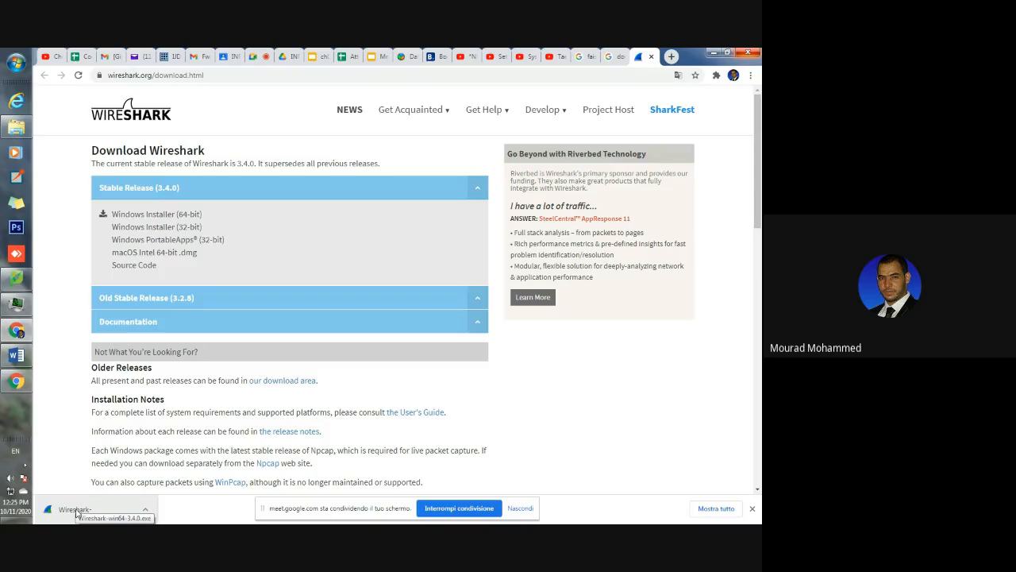
Show the downloaded Wireshark-win64-3.4.0.exe in its folder and run it as administrator
left_click(146, 509)
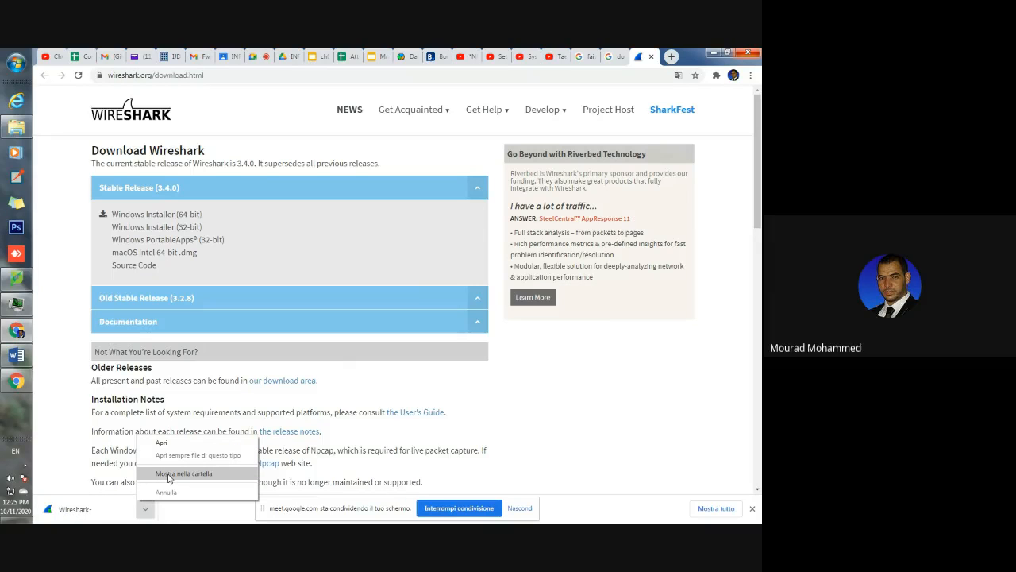
left_click(168, 474)
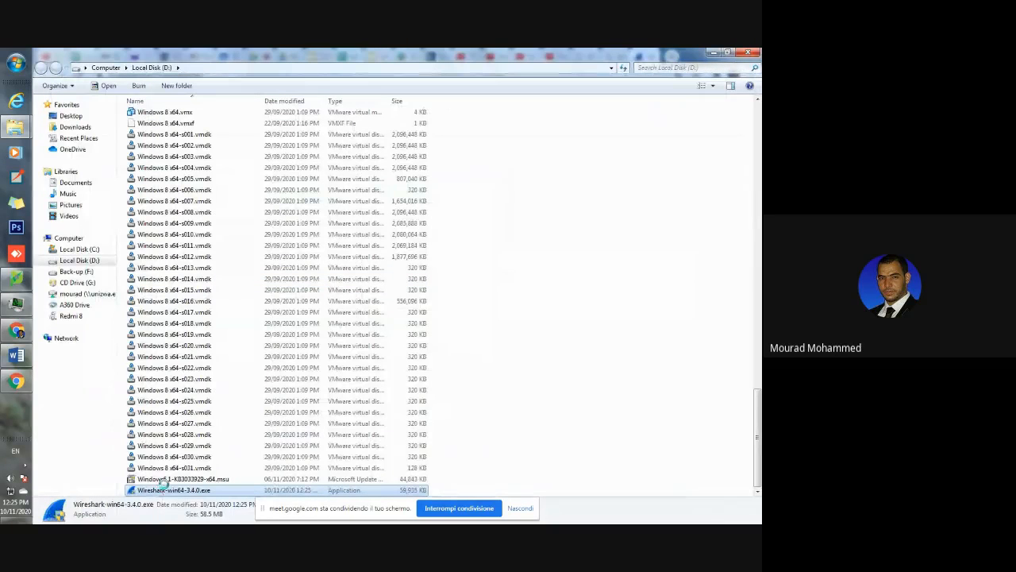
right_click(159, 490)
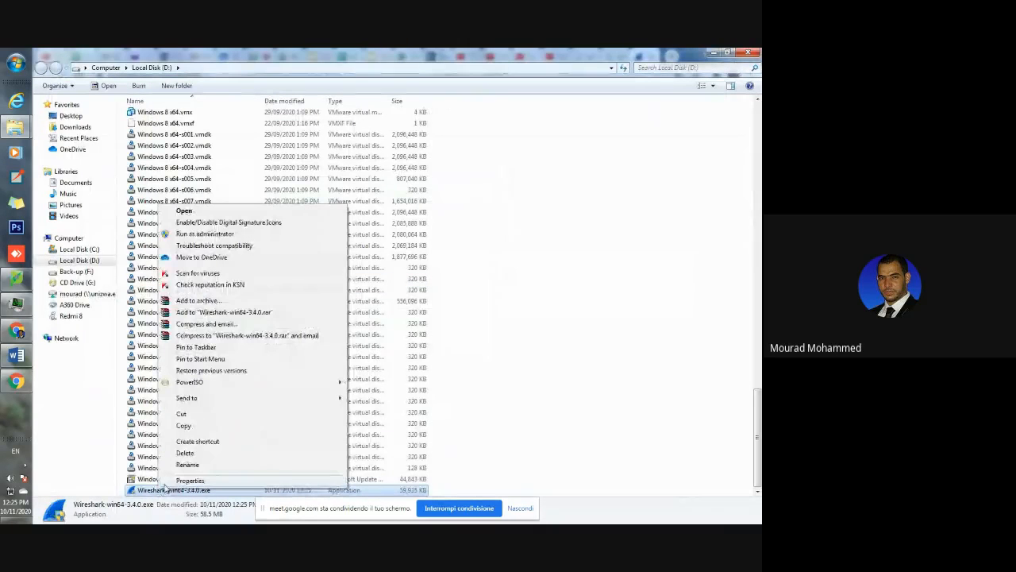
left_click(205, 234)
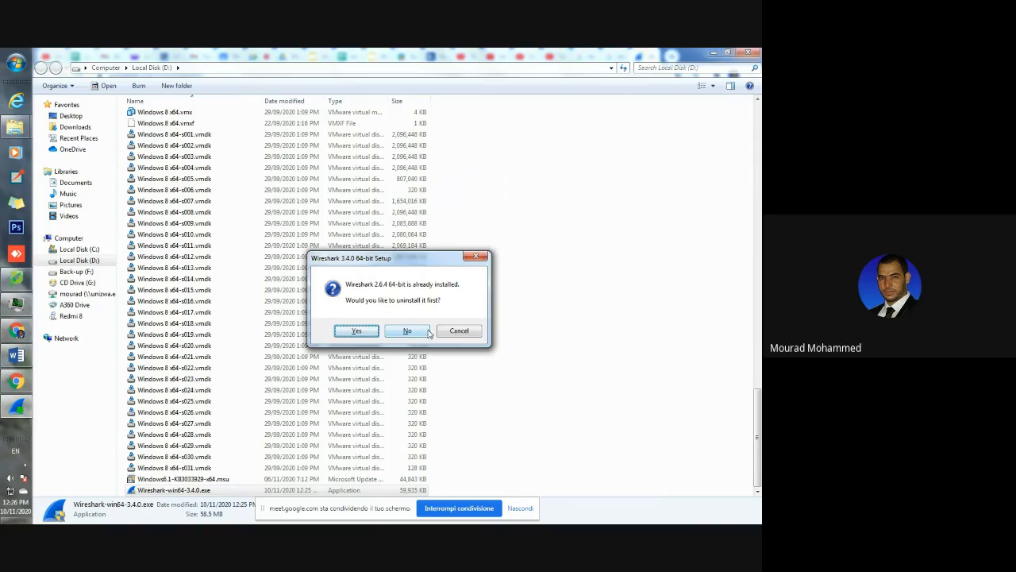
Cancel the Wireshark 3.4.0 setup and find the already installed Wireshark in the list of all programs
left_click(469, 332)
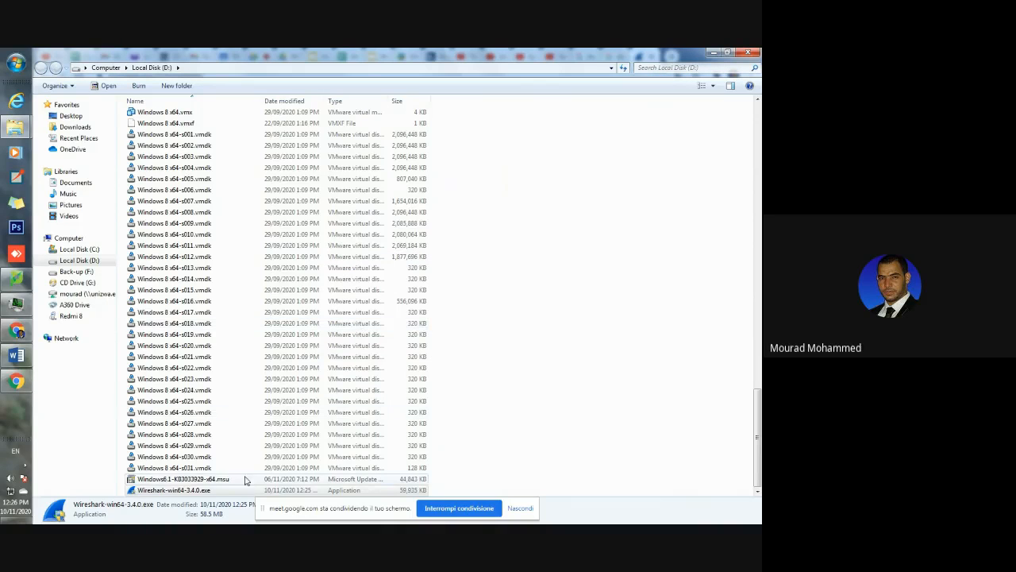
left_click(15, 64)
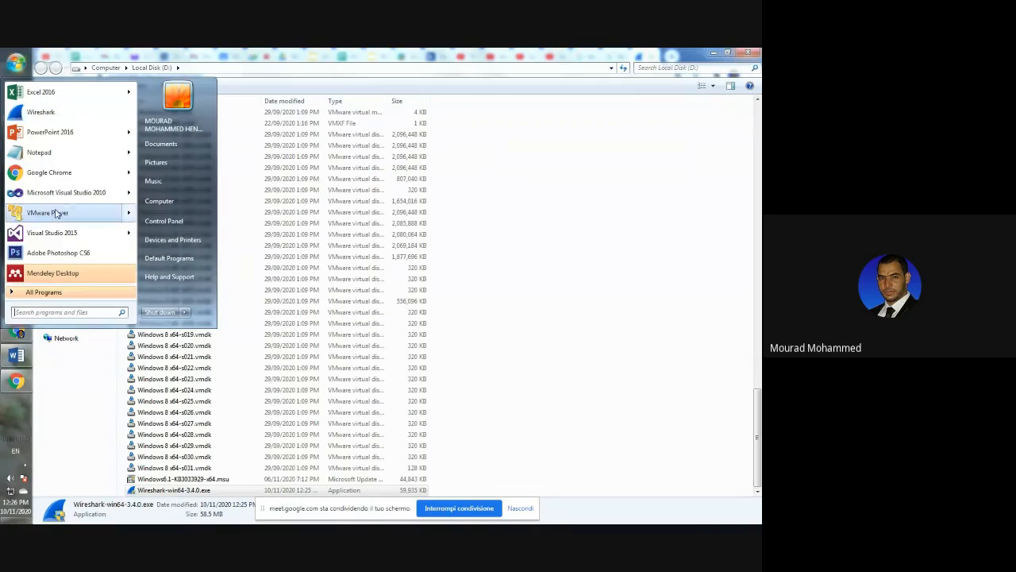
left_click(71, 292)
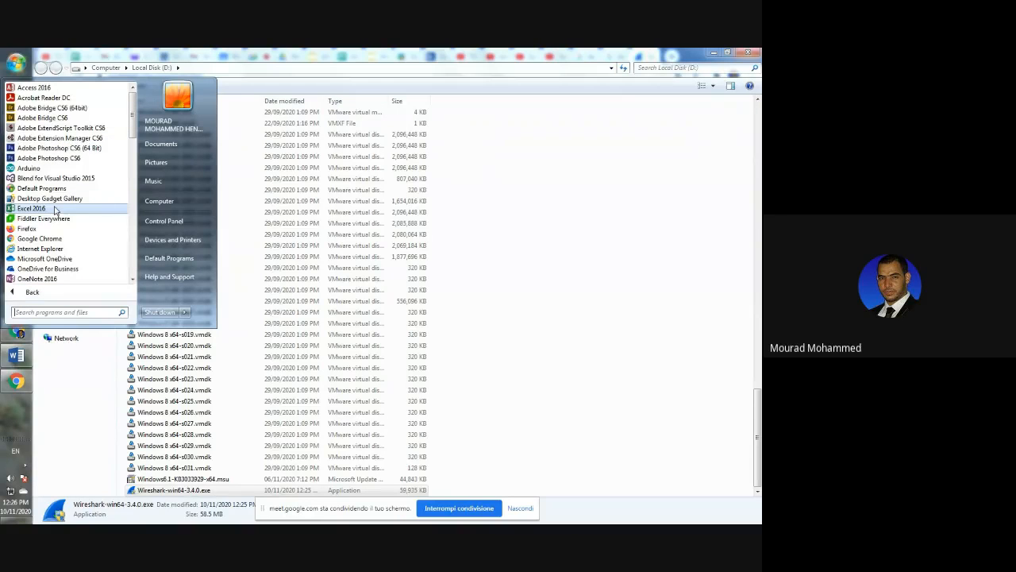
scroll(56, 210, "down", 5)
scroll(69, 199, "down", 1)
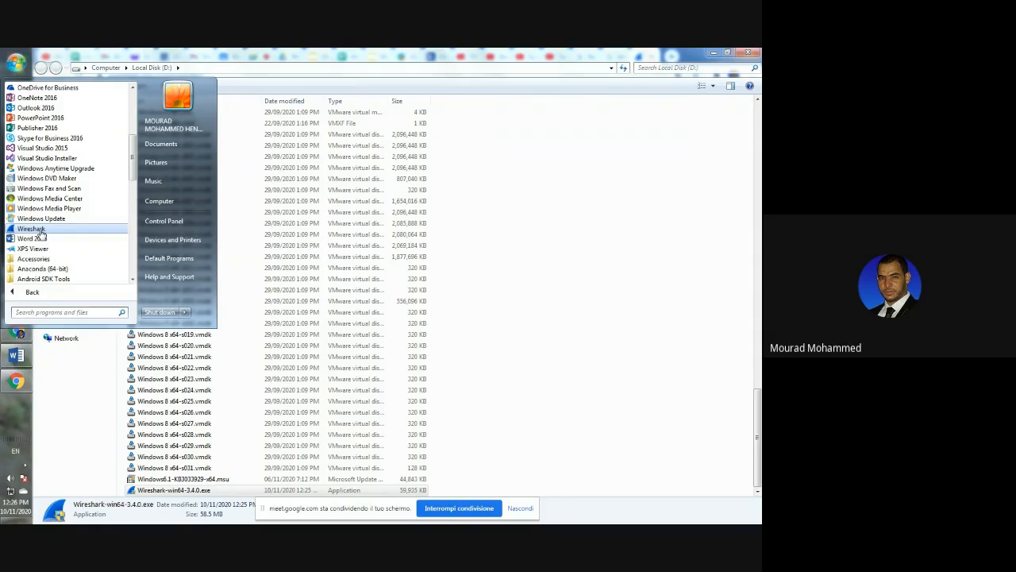
left_click(41, 231)
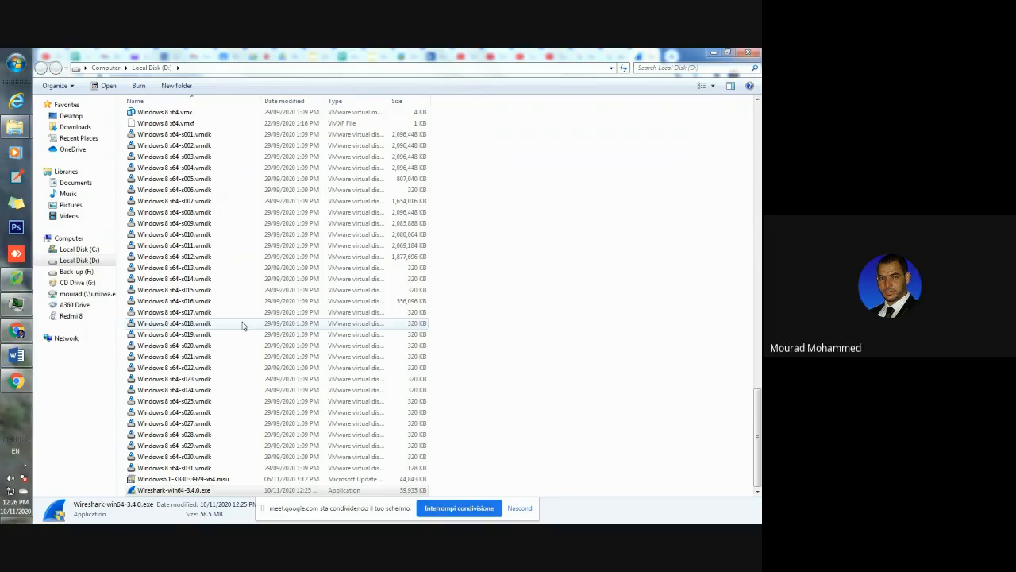
Launch the installed Wireshark without administrator rights, dismiss its software update offer and close the program
left_click(16, 63)
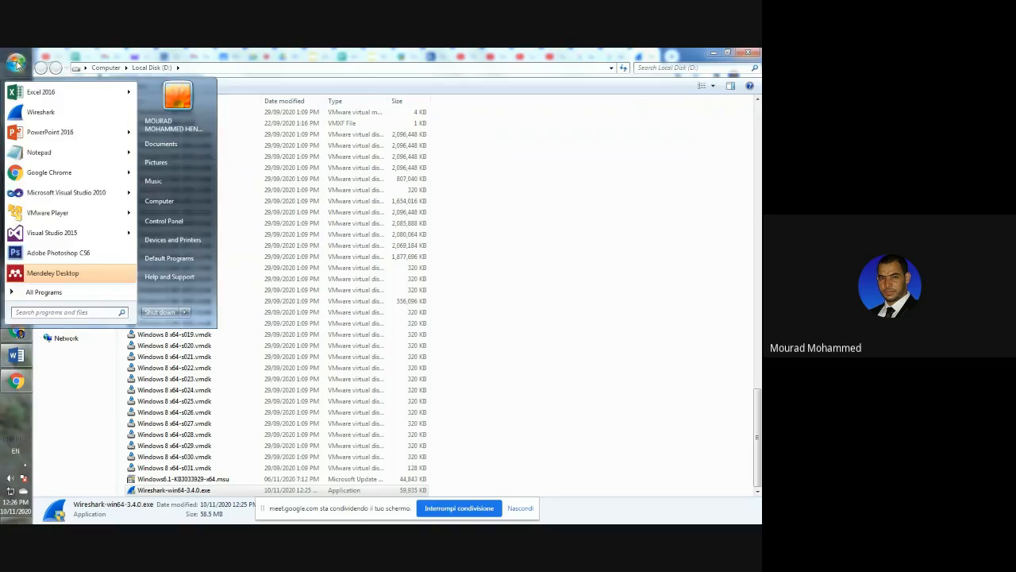
left_click(40, 112)
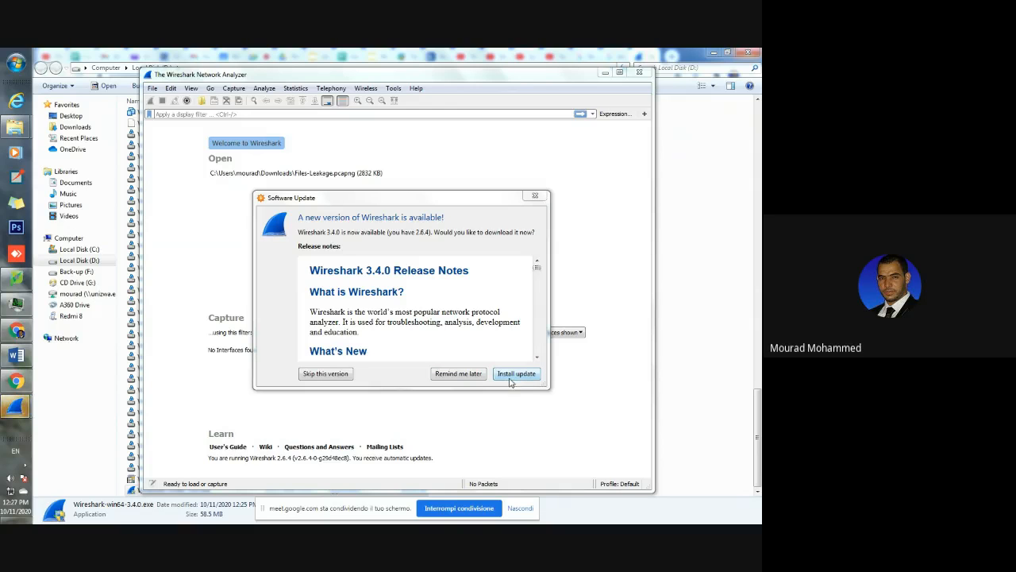
left_click(535, 196)
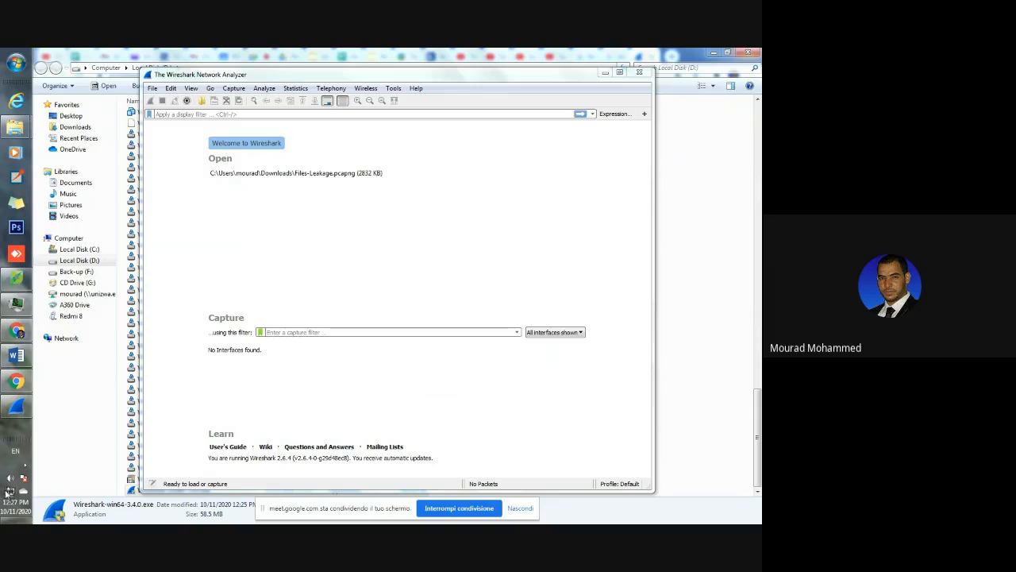
mouse_move(11, 493)
left_click(640, 74)
Run the installed Wireshark as administrator and dismiss the software update offer
left_click(15, 62)
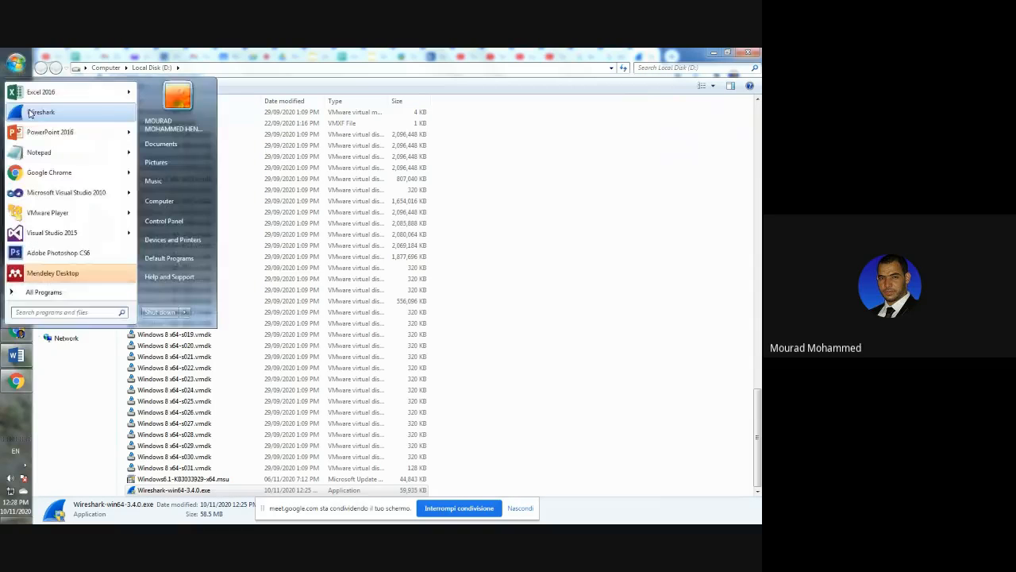
right_click(31, 112)
left_click(53, 131)
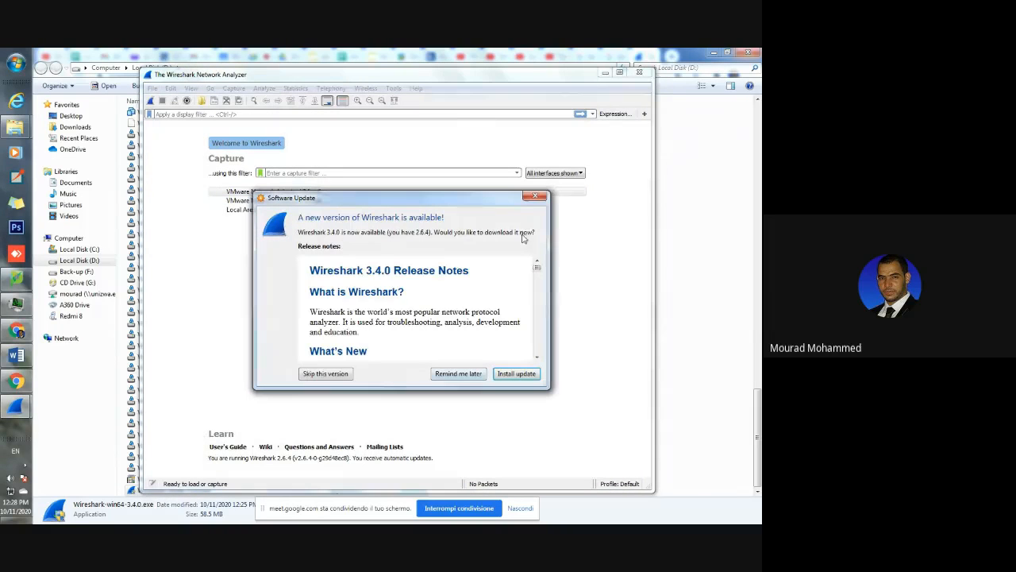
left_click(536, 195)
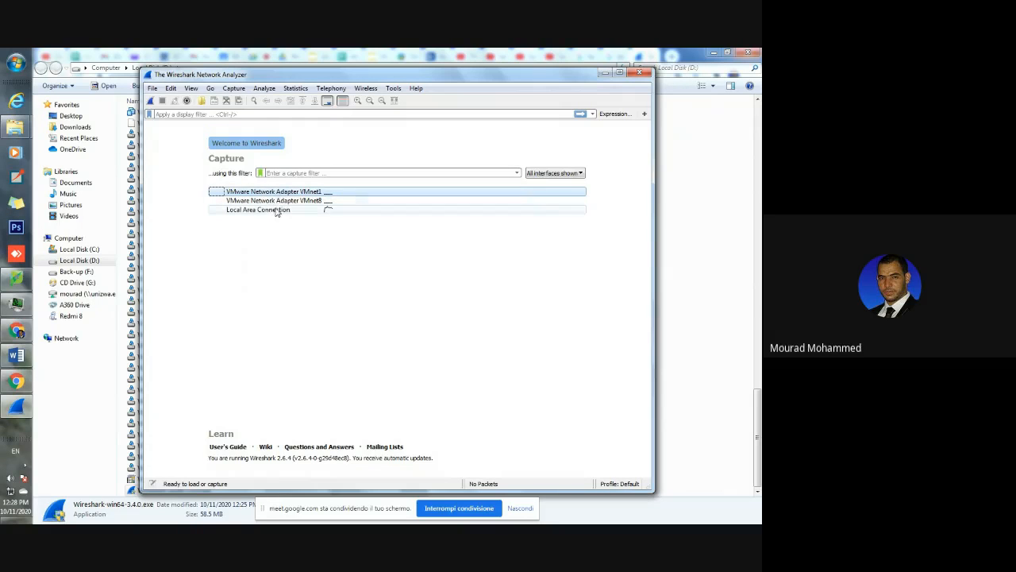
Capture live traffic on the Local Area Connection interface and stop the capture once packets have been collected
mouse_move(277, 216)
mouse_move(11, 492)
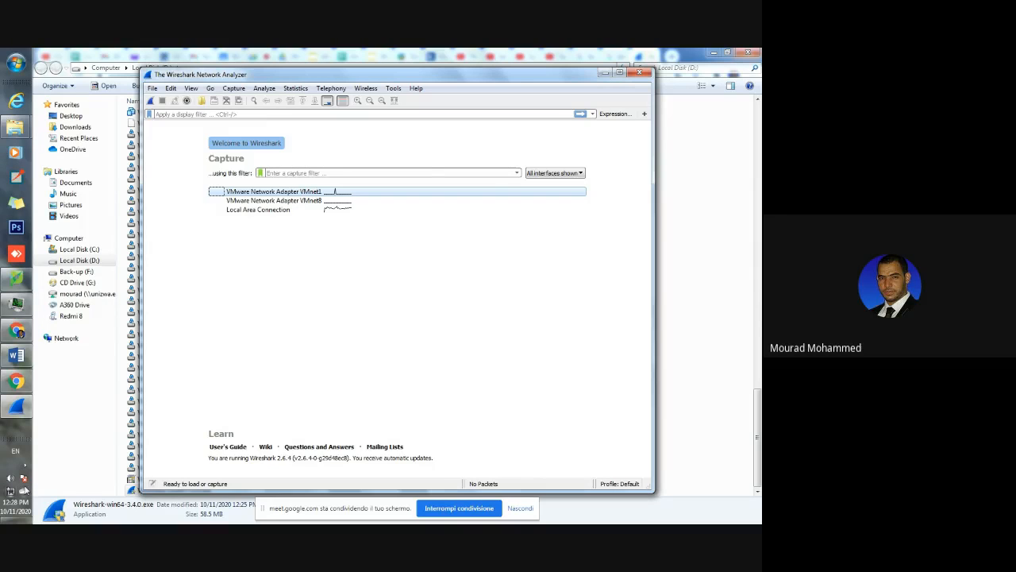
left_click(279, 211)
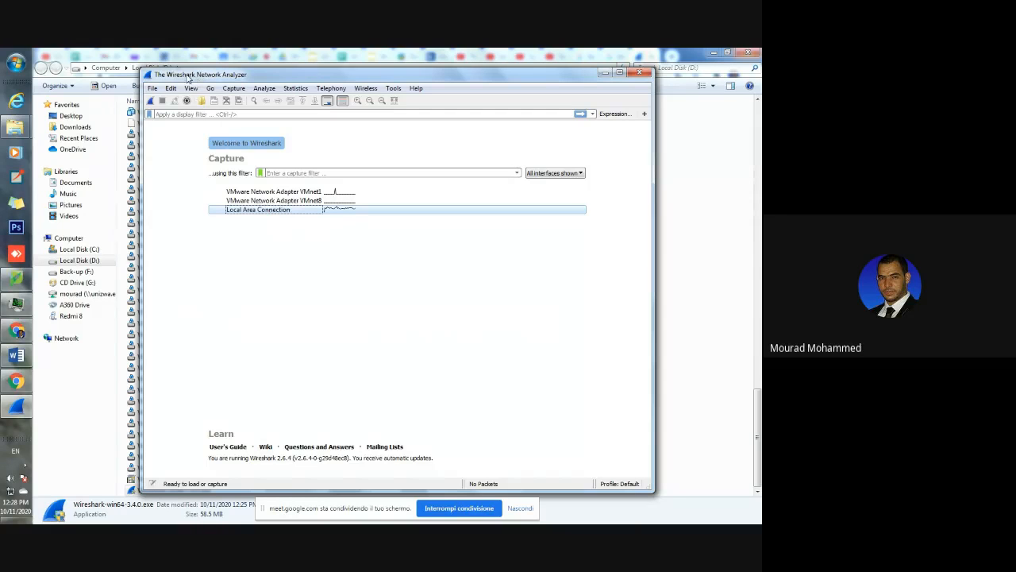
left_click_drag(189, 76, 182, 89)
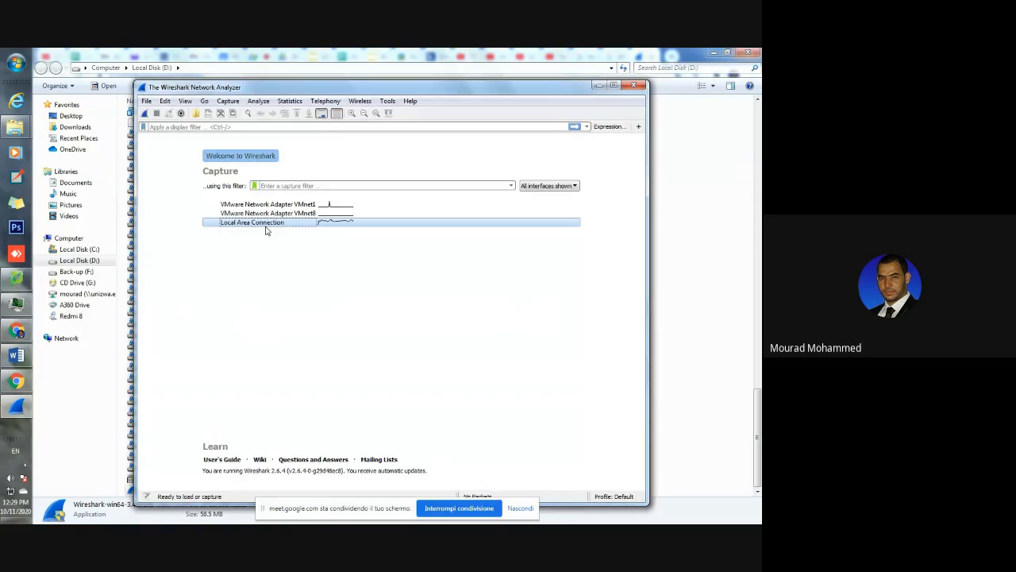
mouse_move(322, 227)
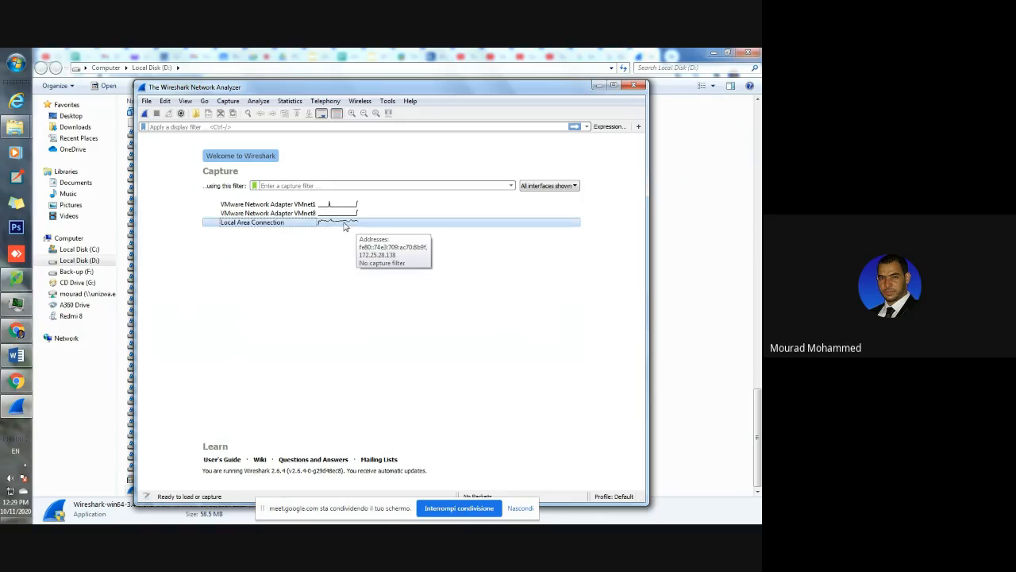
double_click(291, 223)
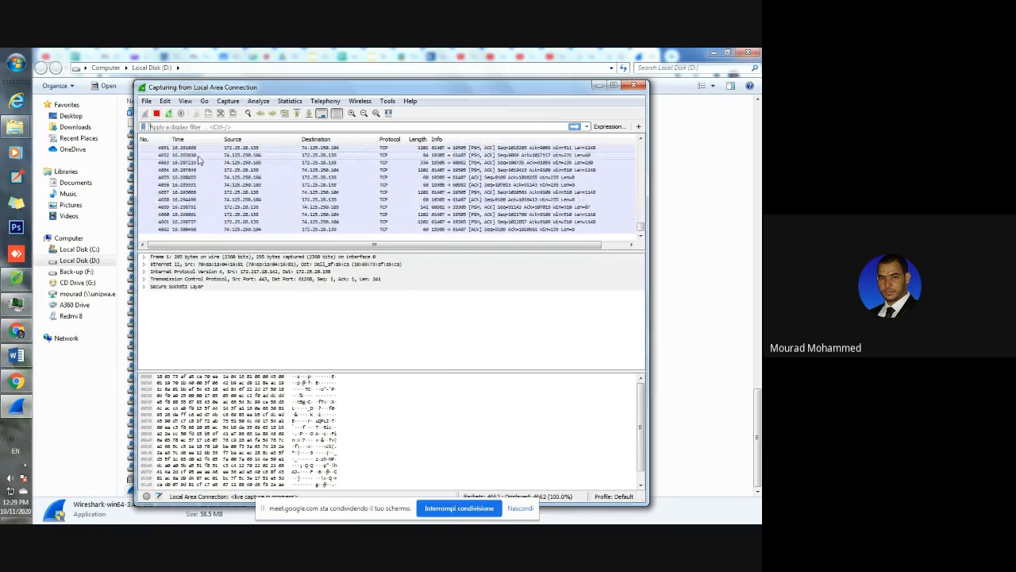
left_click(158, 112)
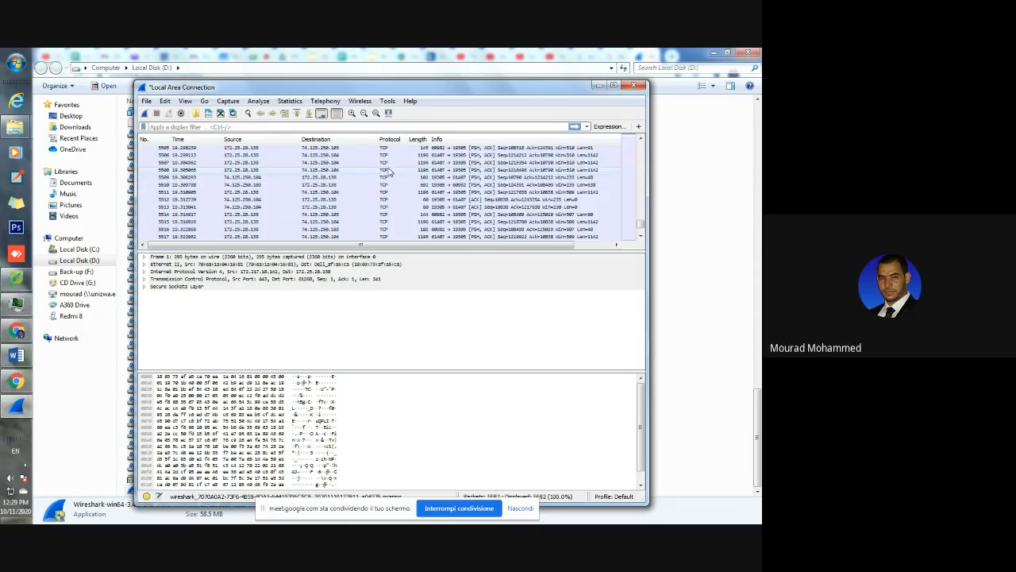
Inspect several captured TCP packets and examine the raw data bytes of packet 5507
left_click(499, 193)
left_click(503, 200)
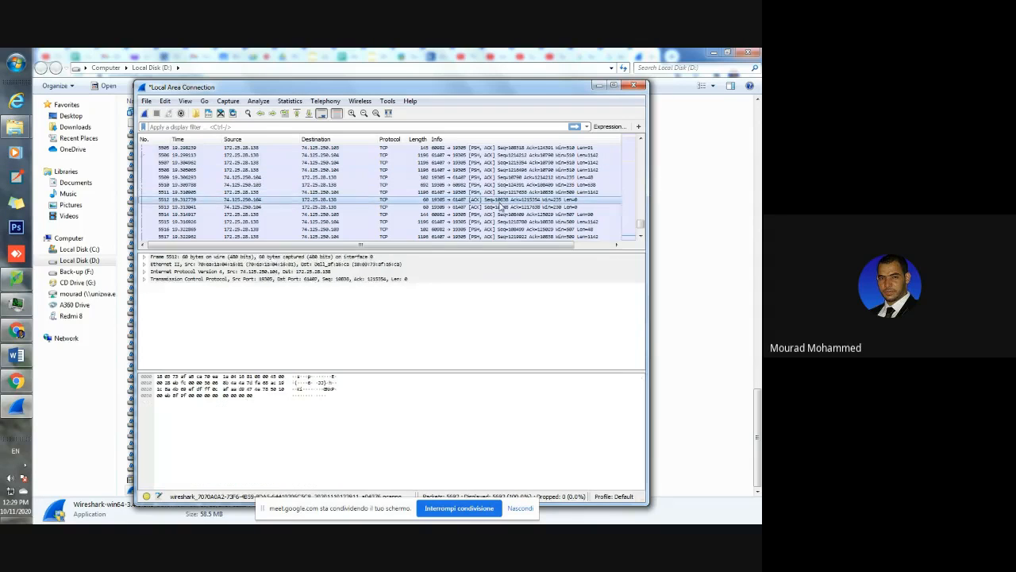
left_click(503, 215)
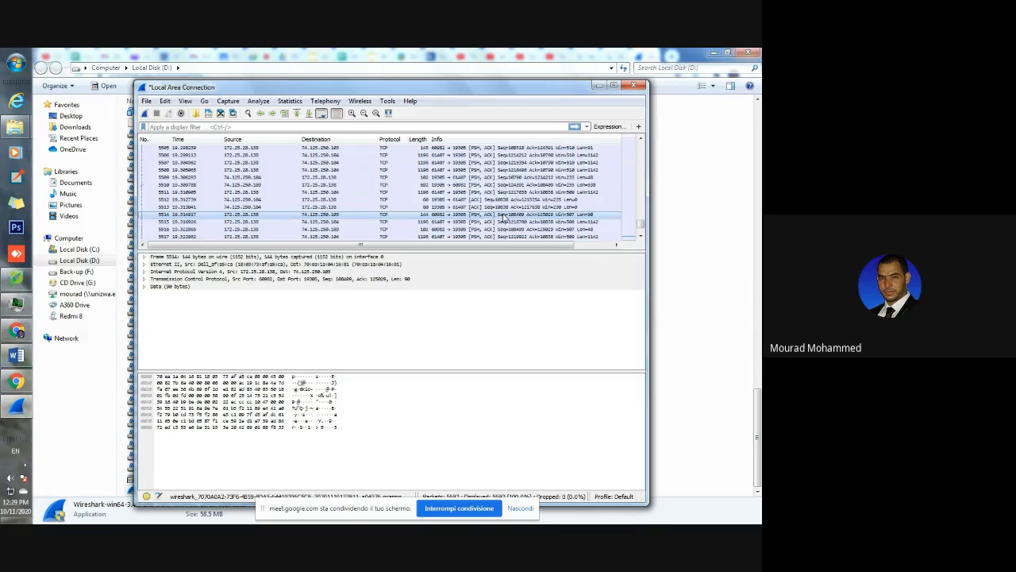
left_click(502, 177)
left_click(503, 162)
left_click(336, 406)
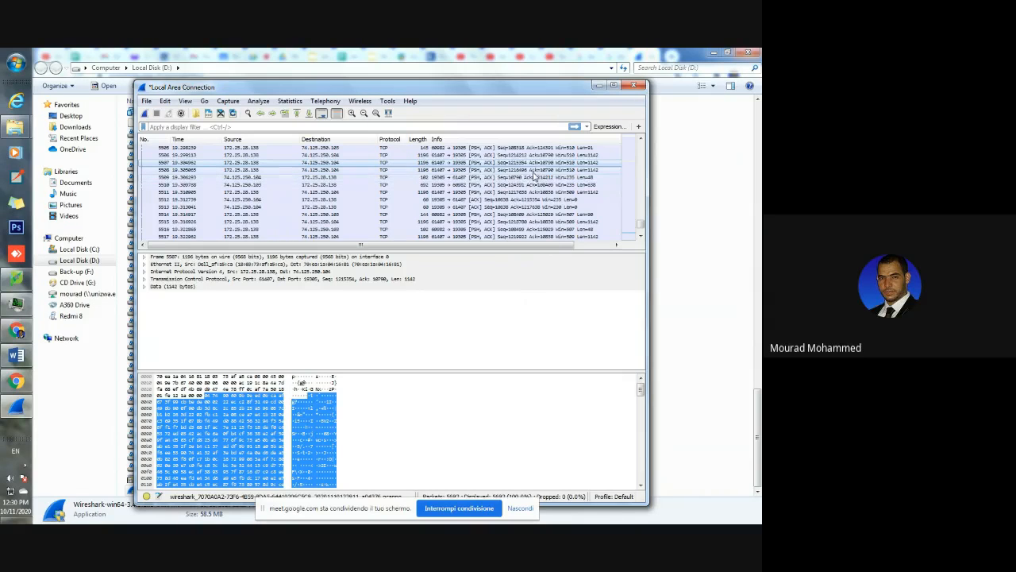
scroll(338, 397, "down", 2)
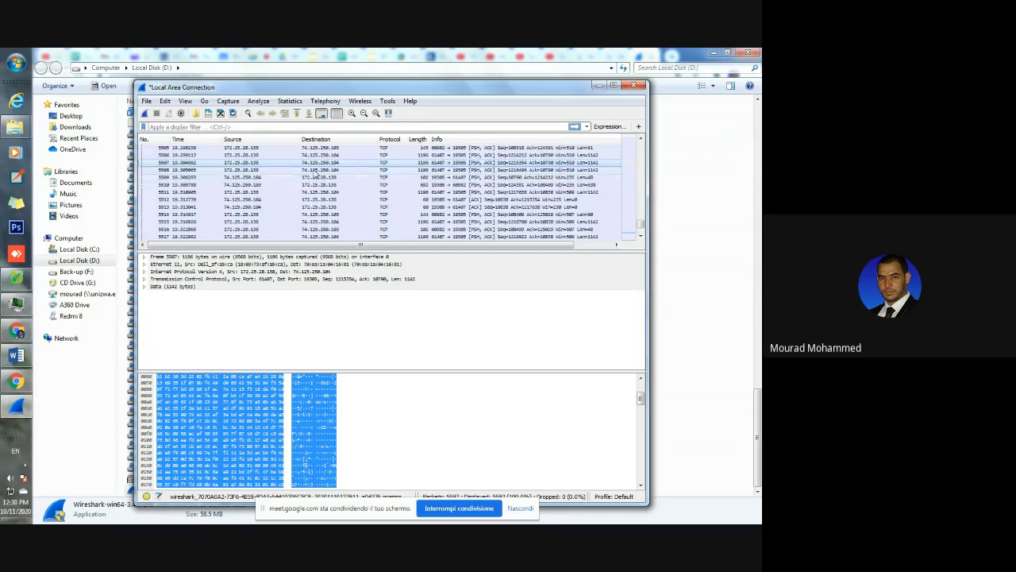
Switch to the Chrome window with the Wireshark download page, shrink it and place it below the first captured packet rows
left_click(18, 383)
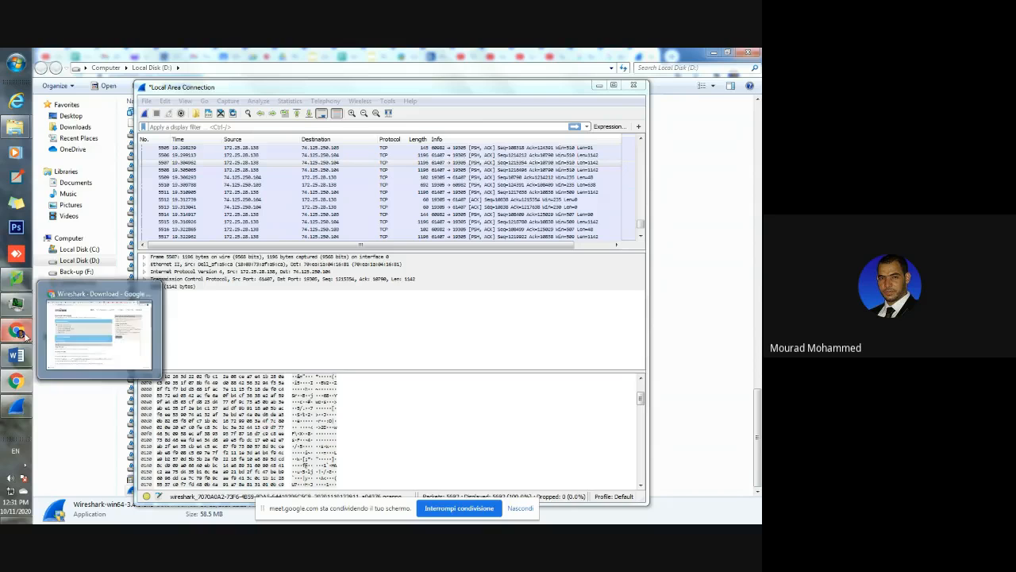
left_click(19, 332)
left_click(727, 52)
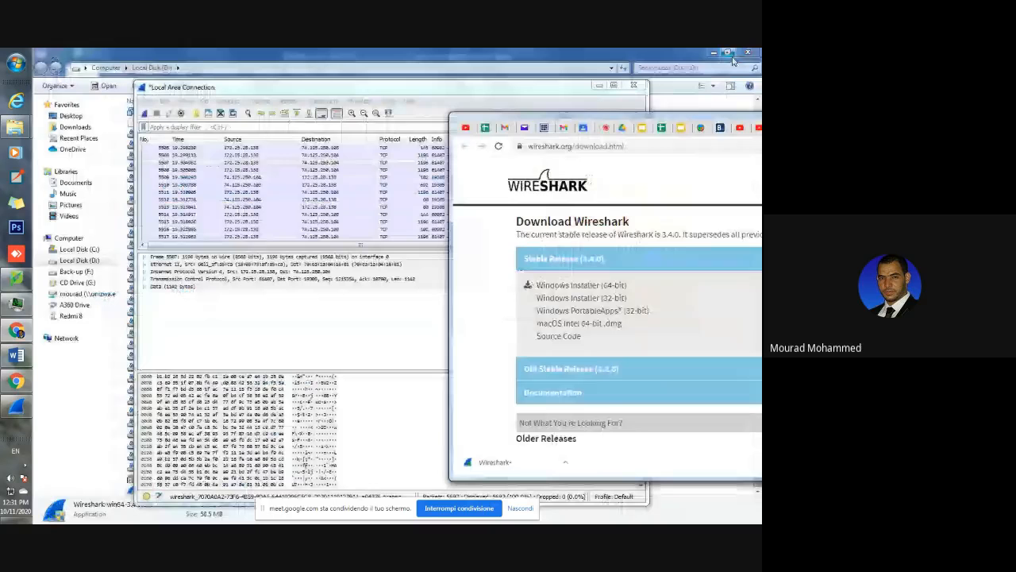
left_click_drag(681, 121, 312, 194)
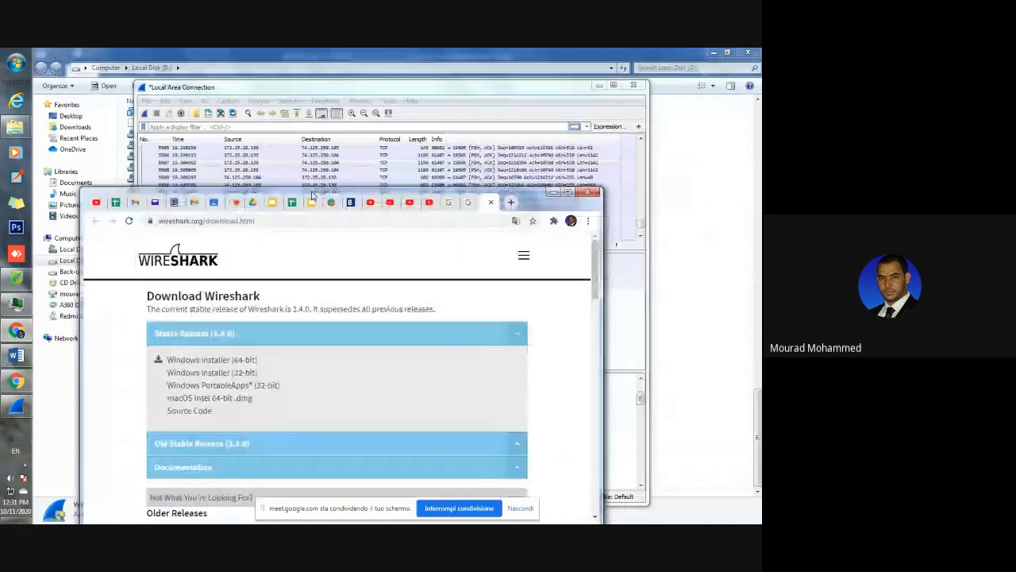
Try to open the captured destination address 74.125.250.104 in a new browser tab
left_click(511, 201)
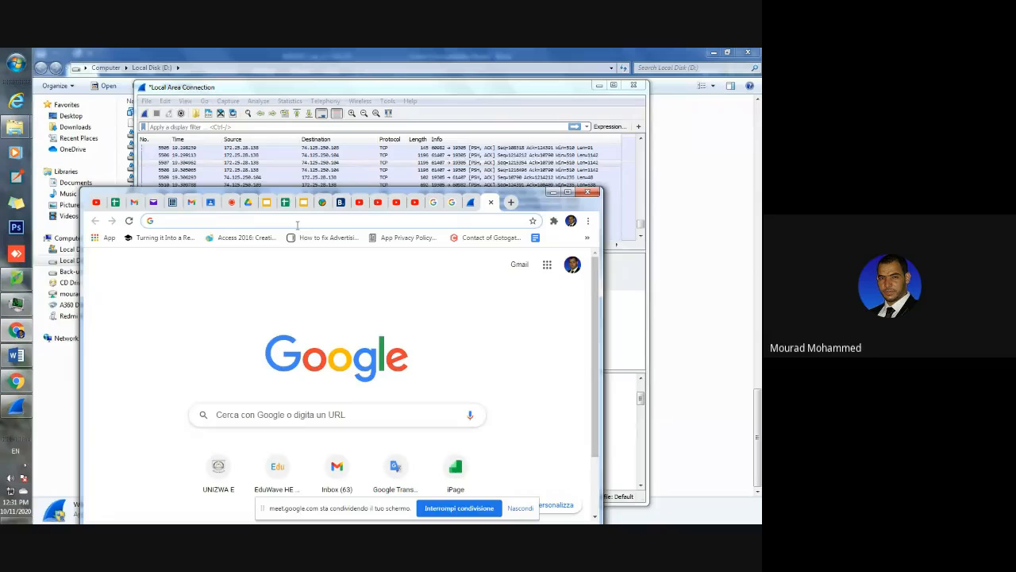
type("74")
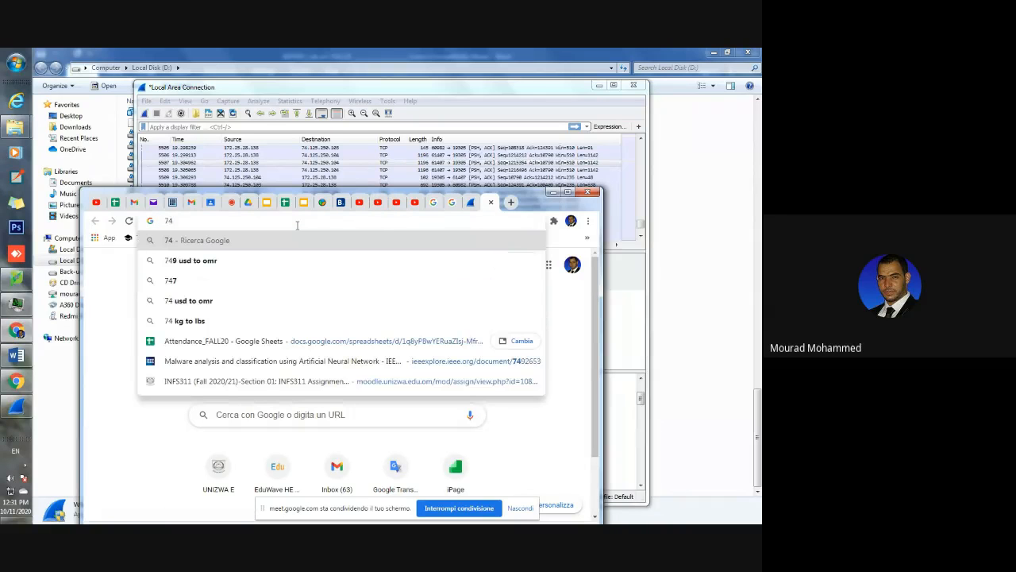
type(".")
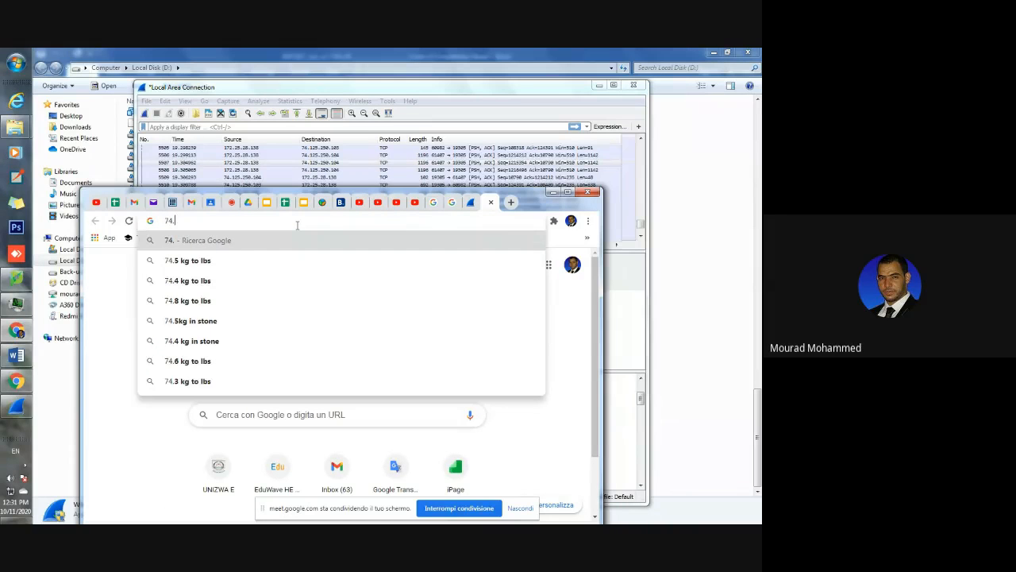
type("125.")
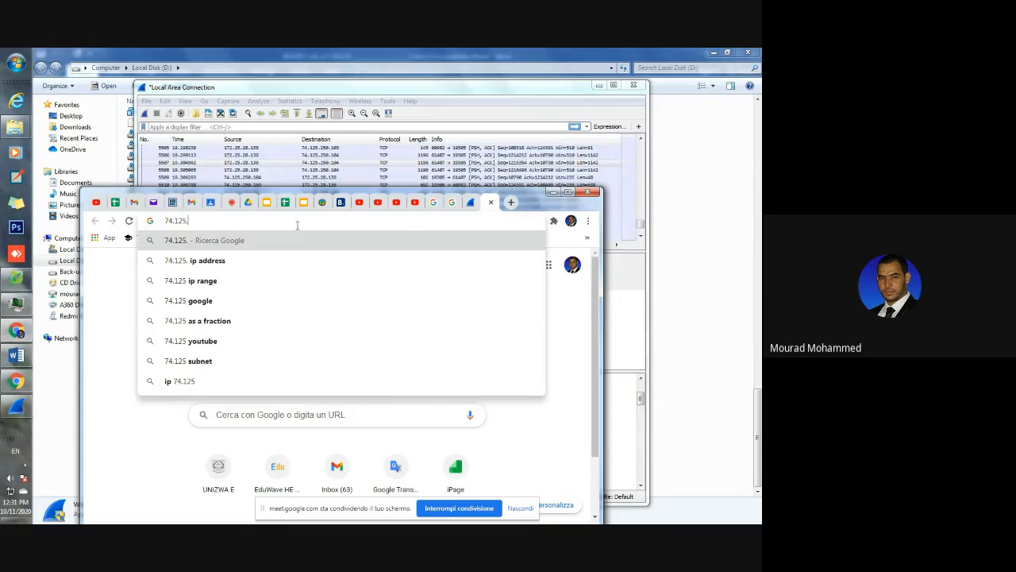
type("250.")
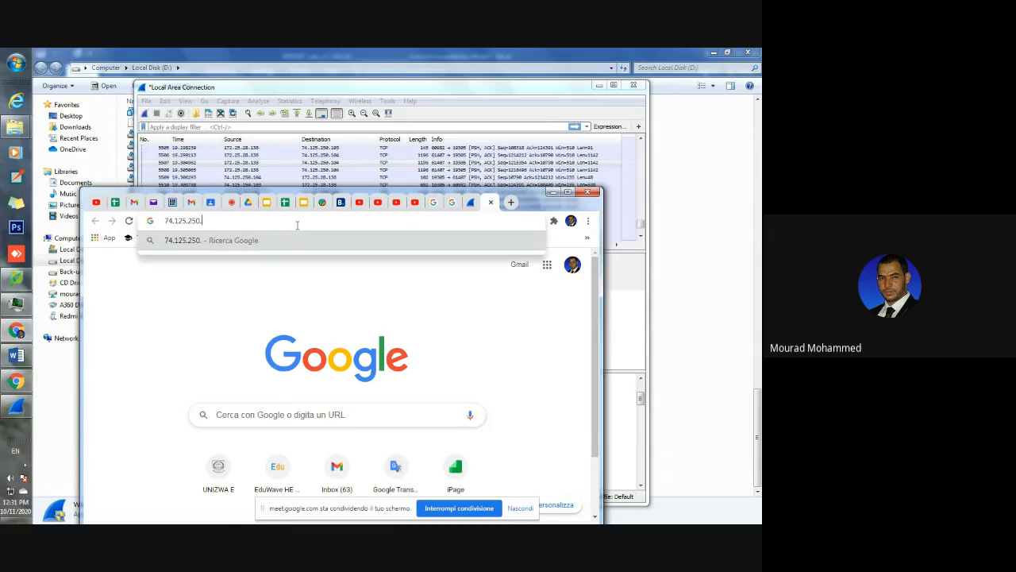
type("104")
key("Return")
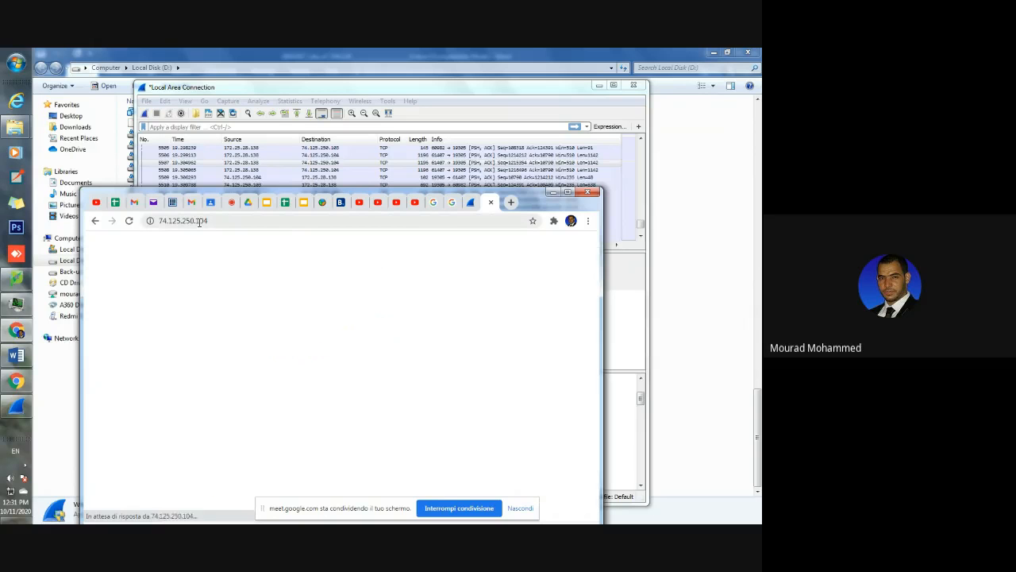
left_click_drag(174, 325, 317, 326)
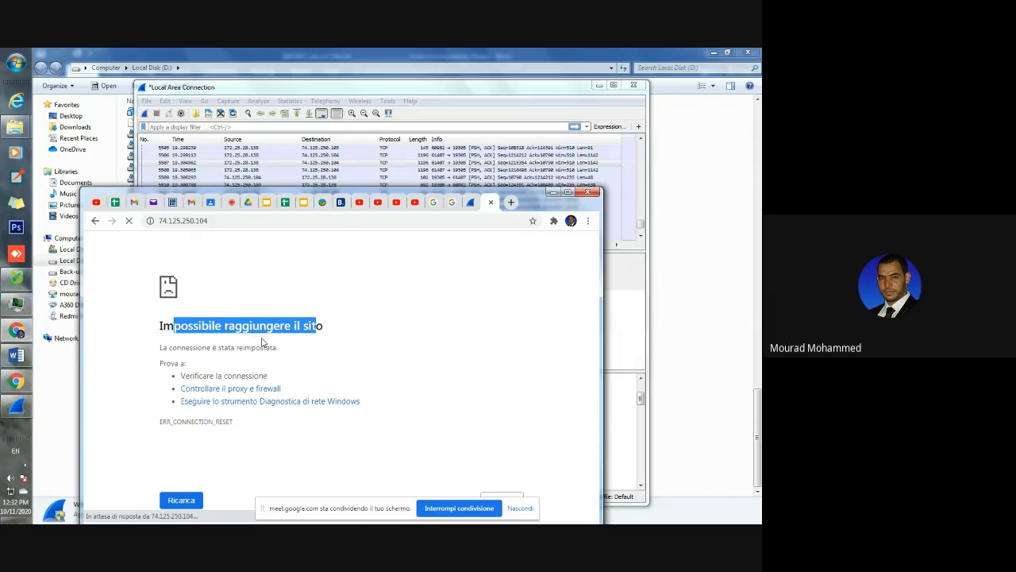
left_click(266, 307)
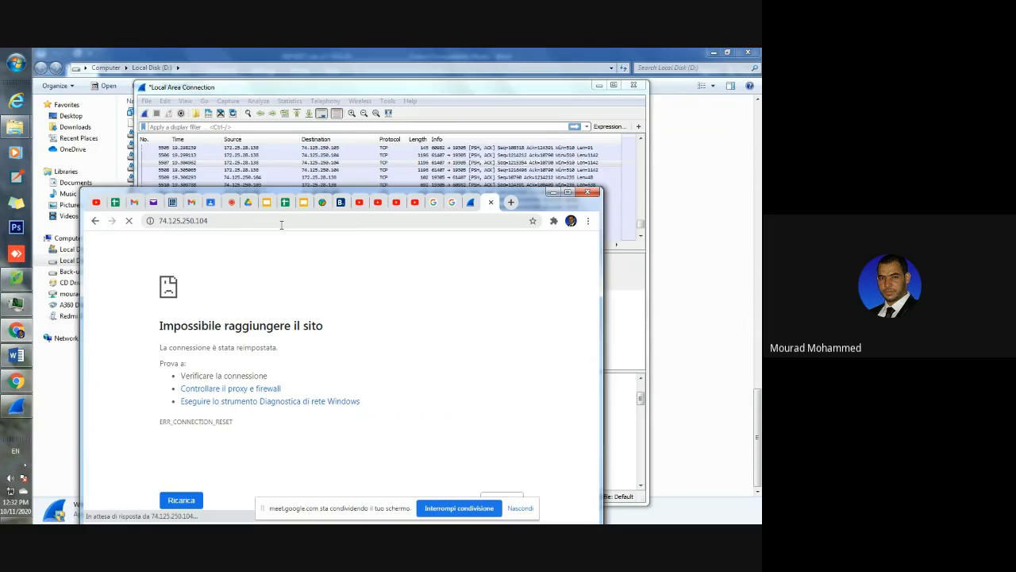
left_click(282, 224)
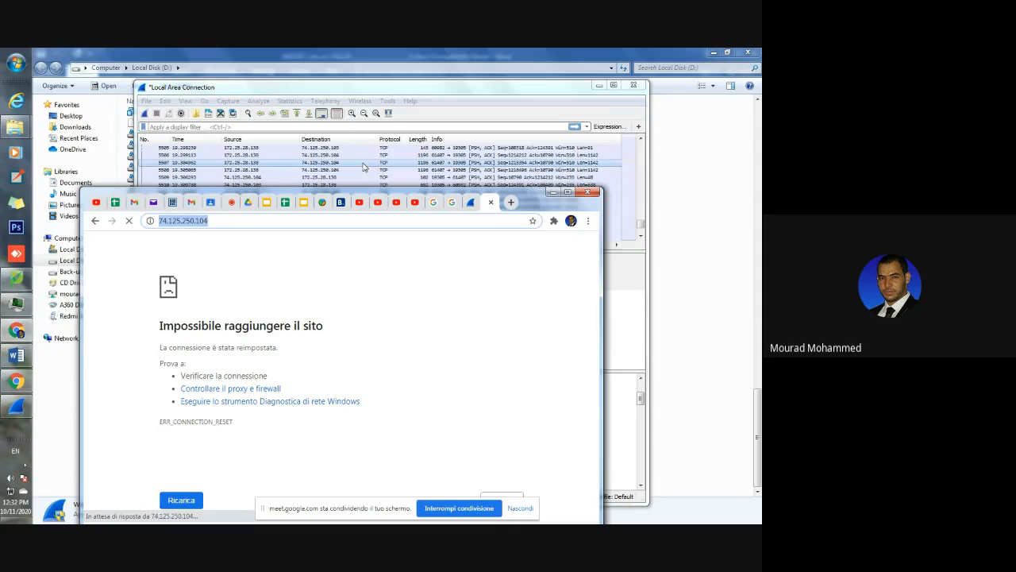
left_click_drag(217, 221, 161, 224)
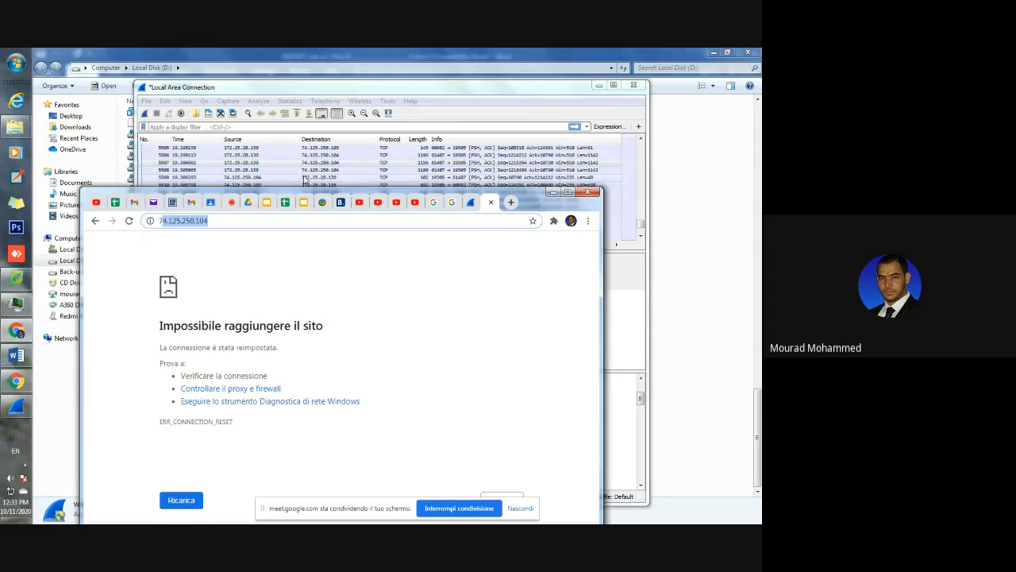
left_click(169, 224)
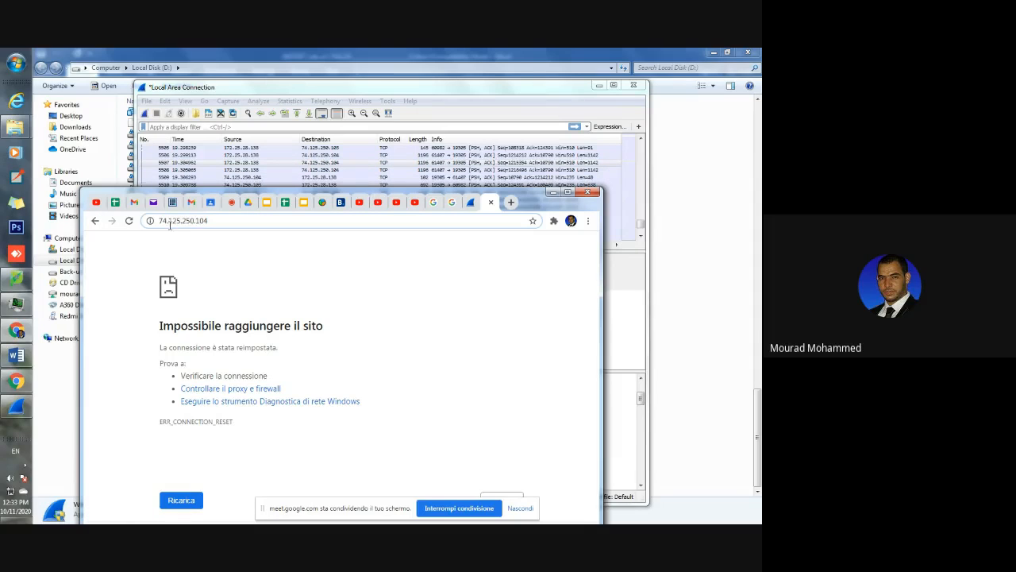
Open a Command Prompt window and ping facebook.com
left_click_drag(208, 221, 148, 222)
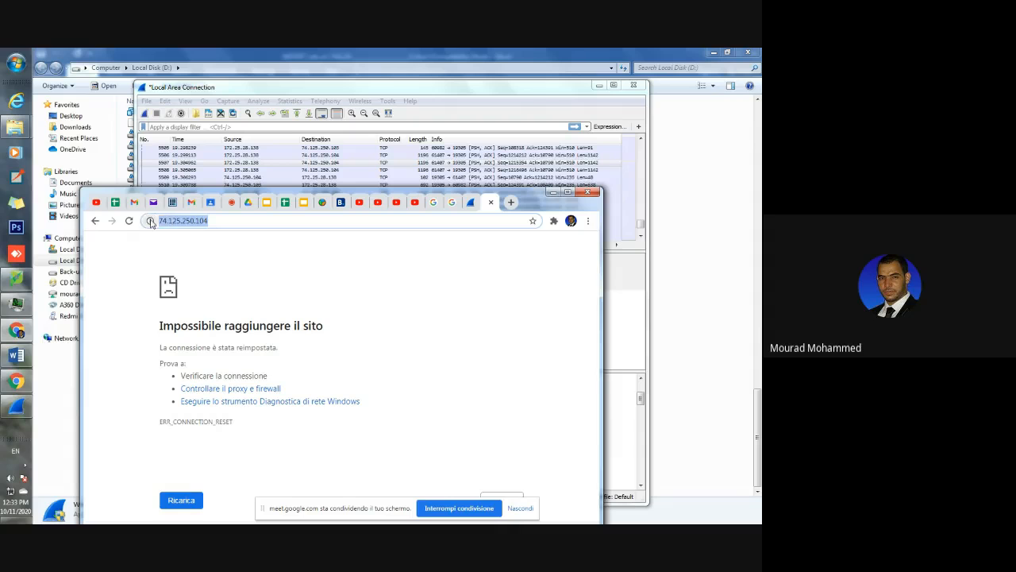
left_click(569, 193)
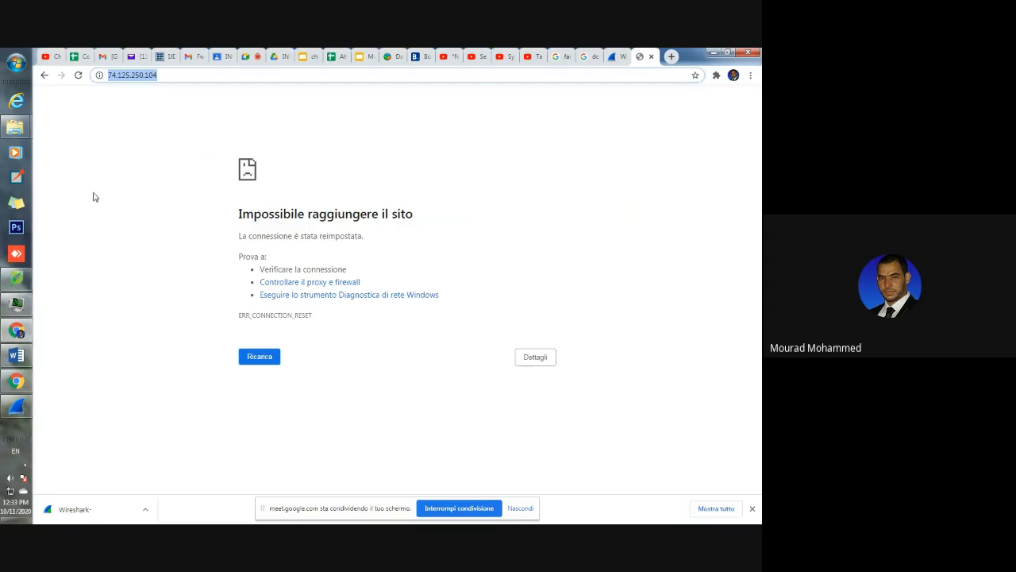
left_click(17, 63)
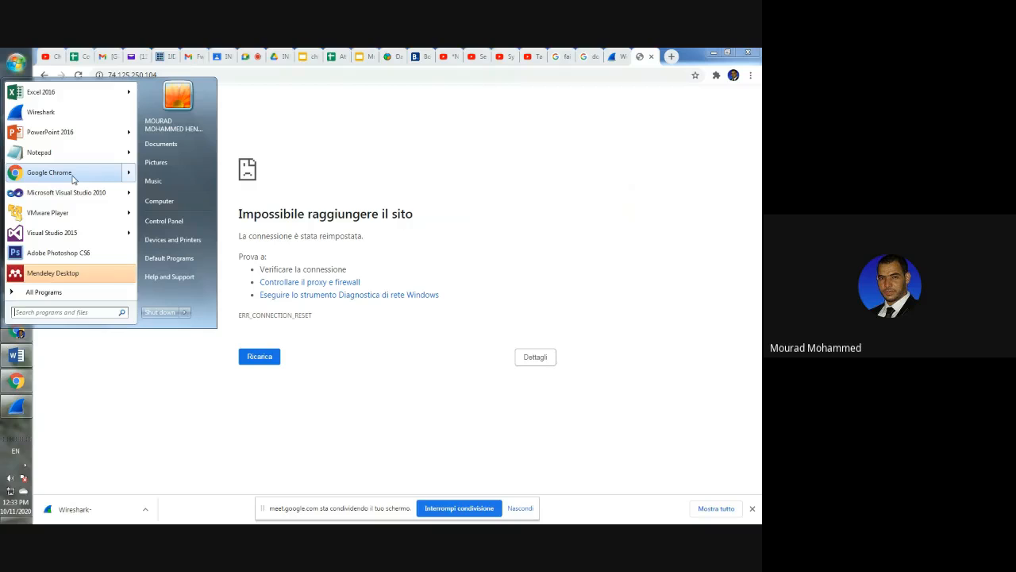
type("cmd")
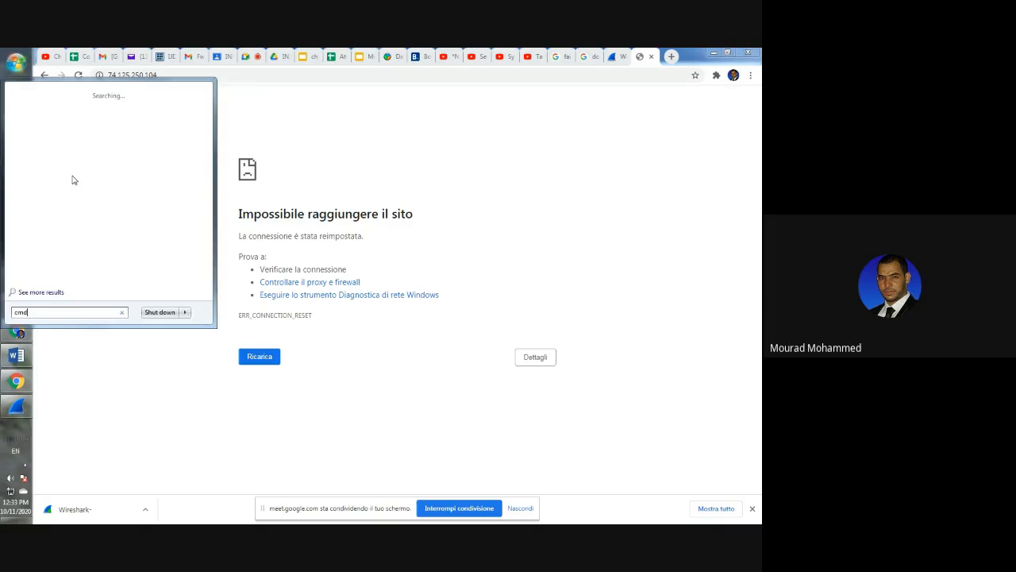
key("Return")
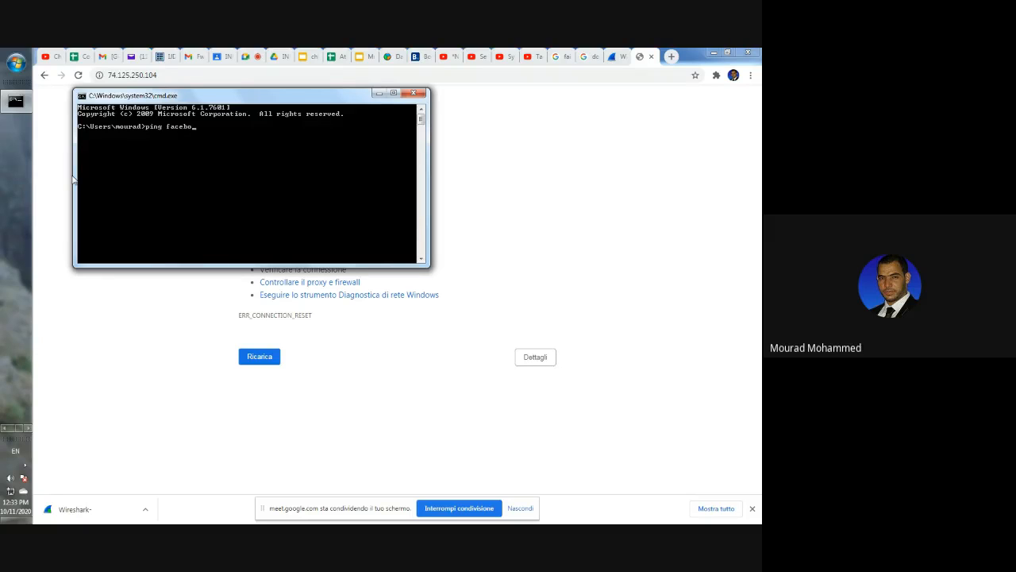
type("om")
key("Return")
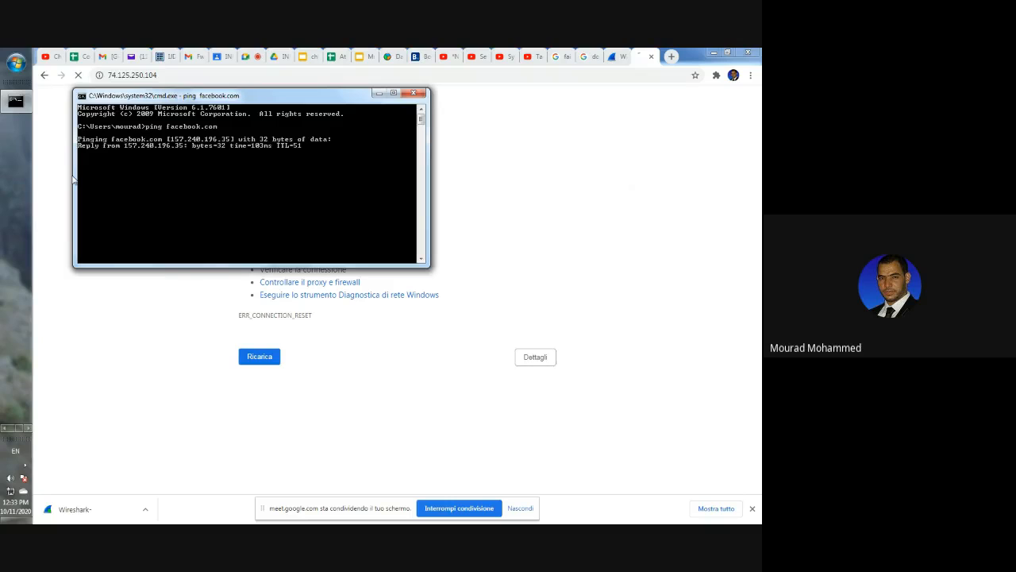
Mark the address 157.240.196.35 in the ping output and restore Chrome to its smaller window below the Command Prompt text
right_click(192, 159)
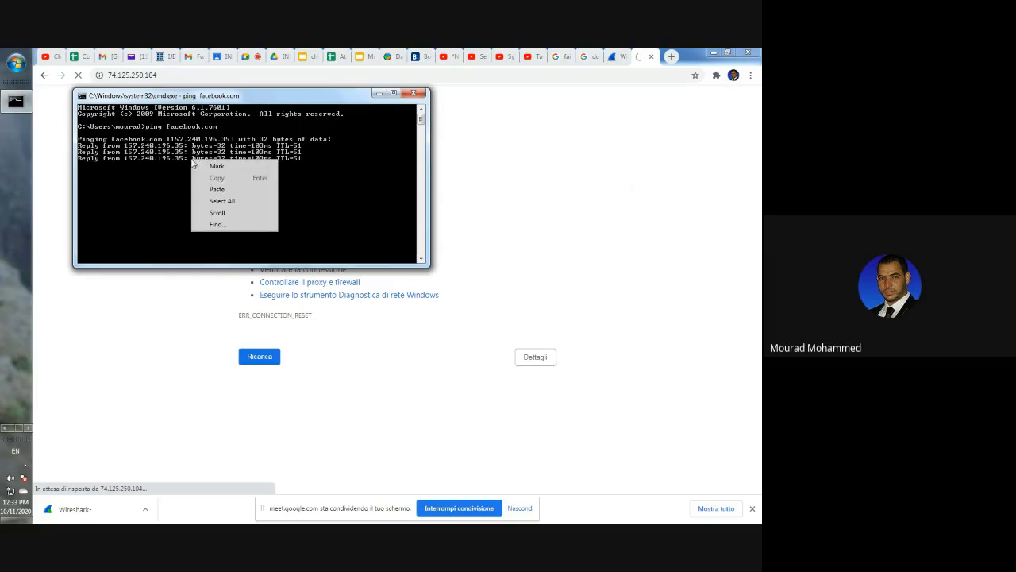
left_click(205, 165)
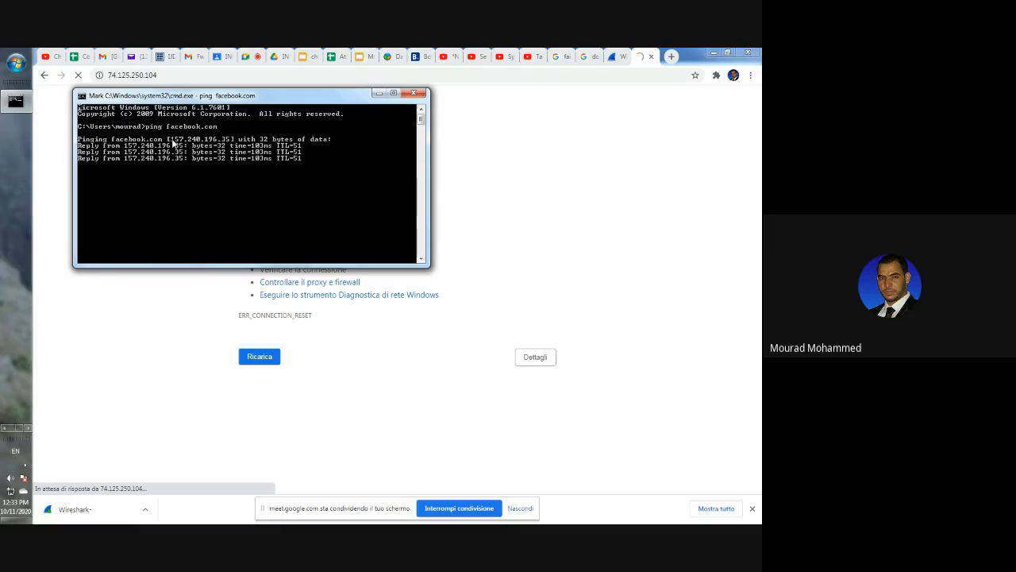
left_click_drag(170, 139, 231, 143)
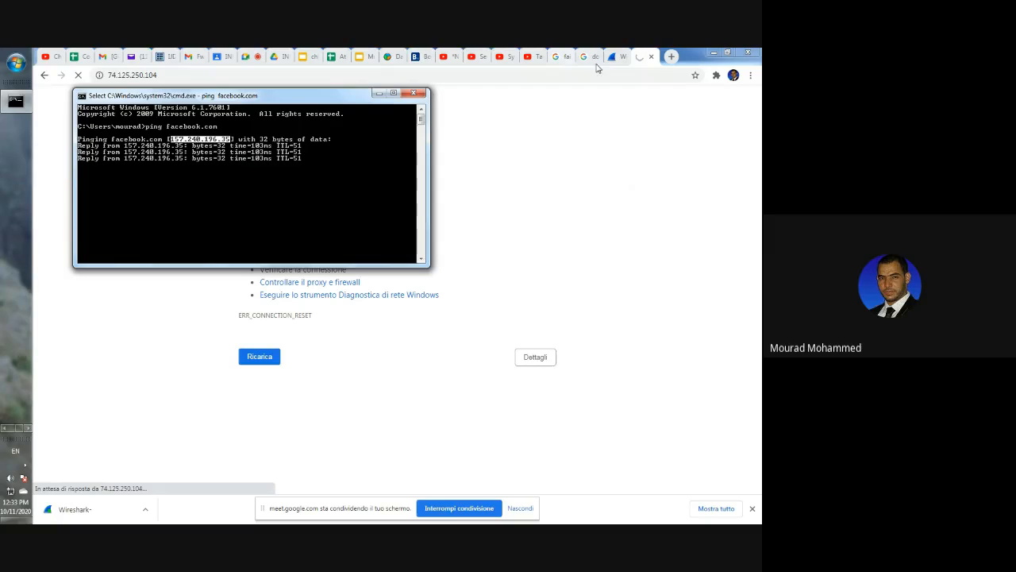
left_click_drag(309, 98, 345, 81)
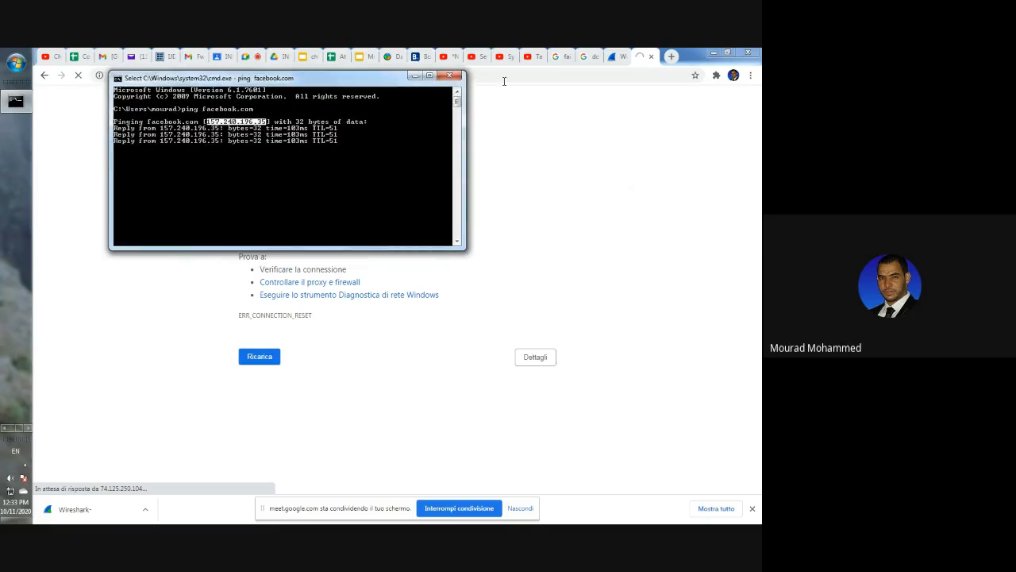
left_click(726, 56)
left_click(727, 54)
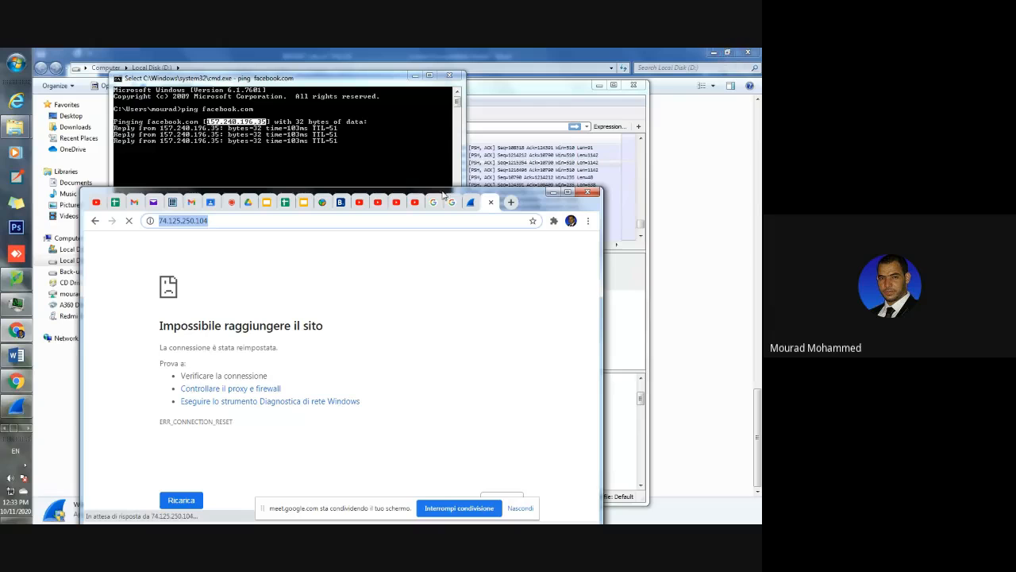
Open the pinged address 157.240.196.35 in a new browser tab and check the site address it leads to
left_click(512, 202)
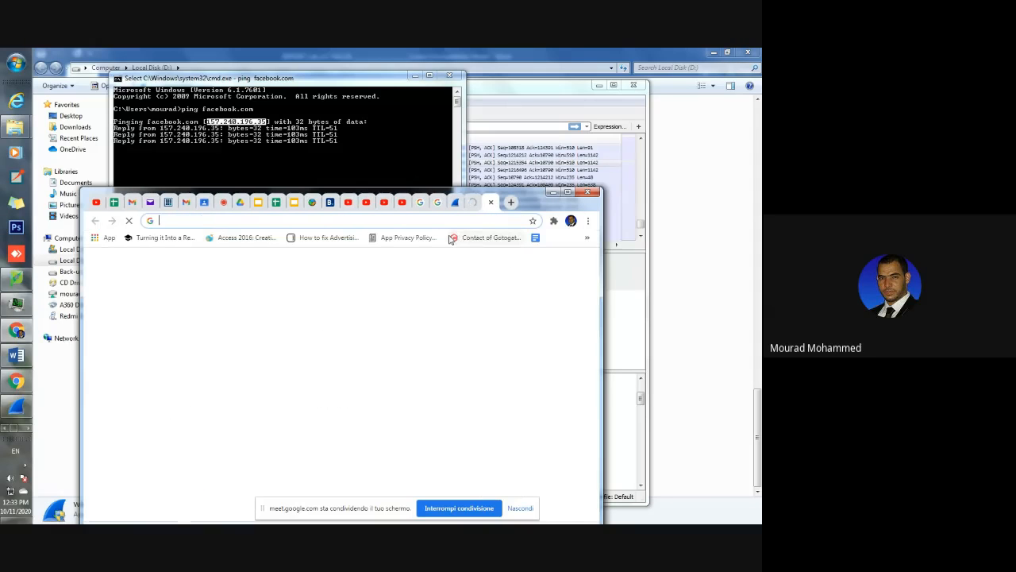
type("18")
key("BackSpace")
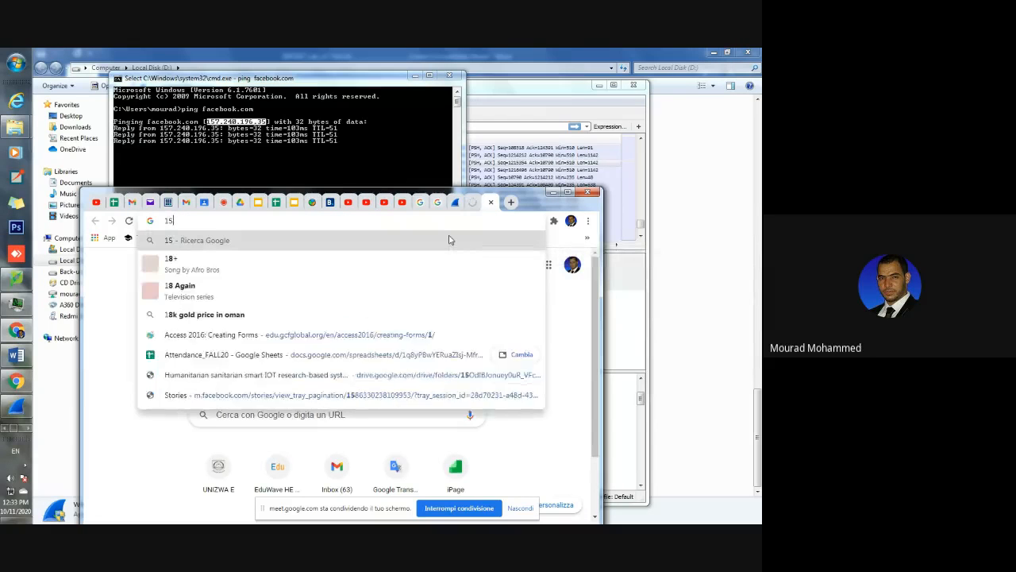
type("57.240.")
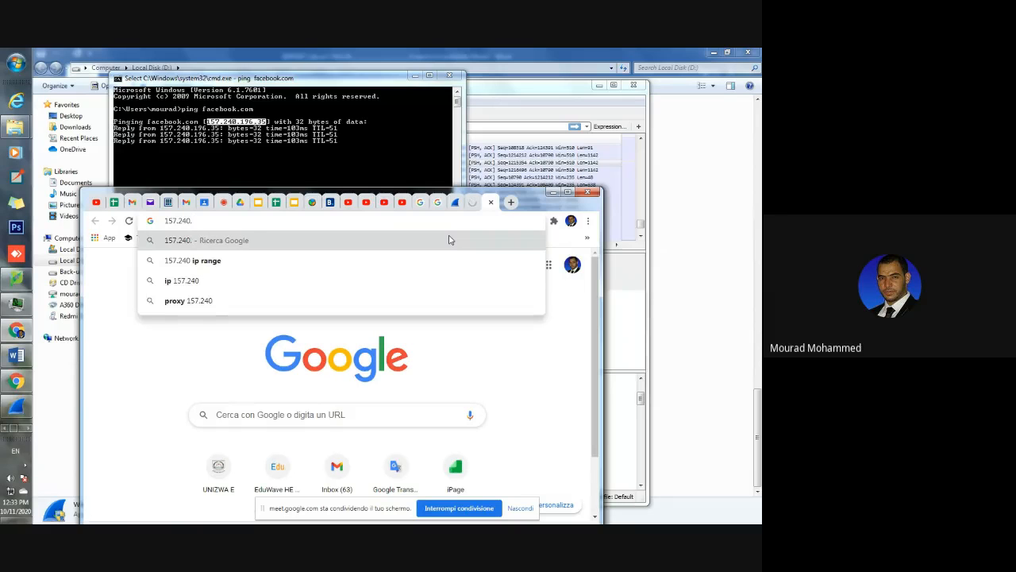
type("196.")
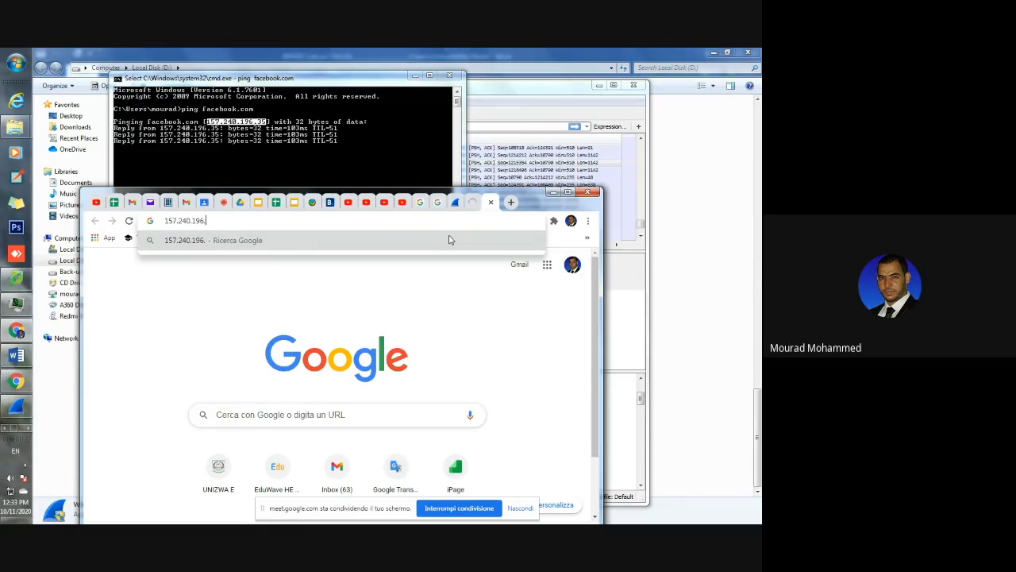
type("35")
key("Return")
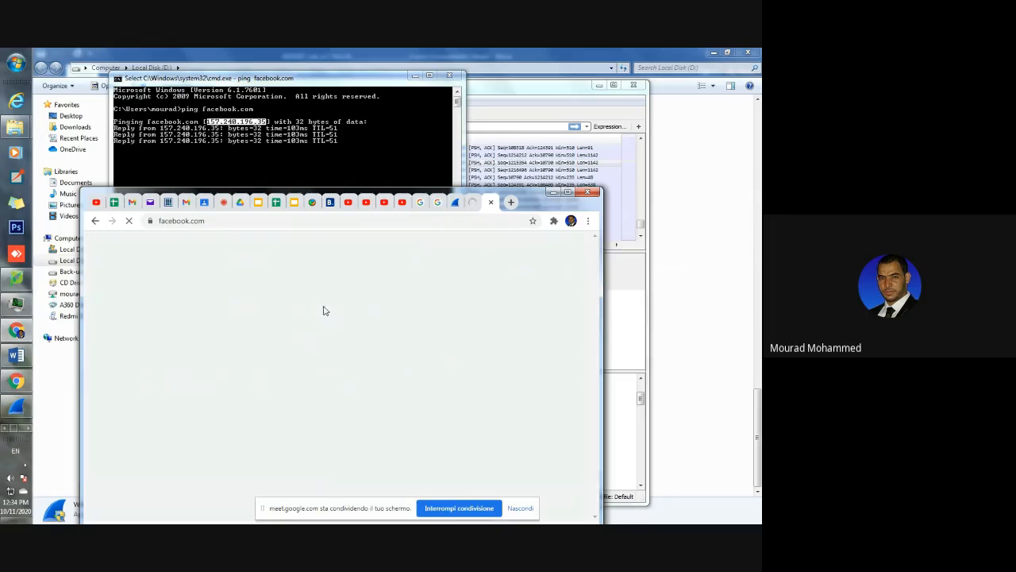
left_click_drag(168, 221, 204, 221)
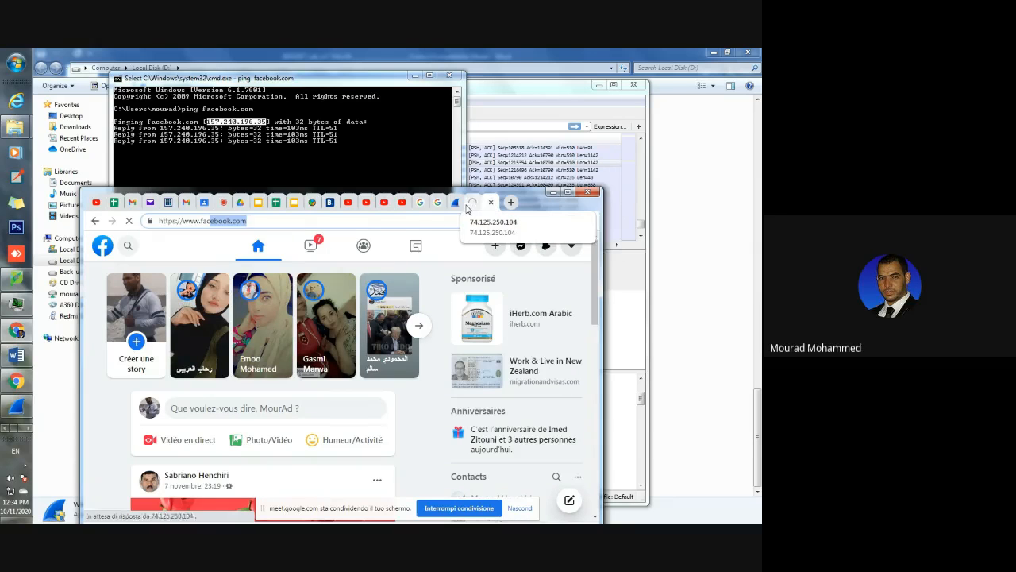
Return to the browser tab for 74.125.250.104 and examine its error page and address
left_click(471, 204)
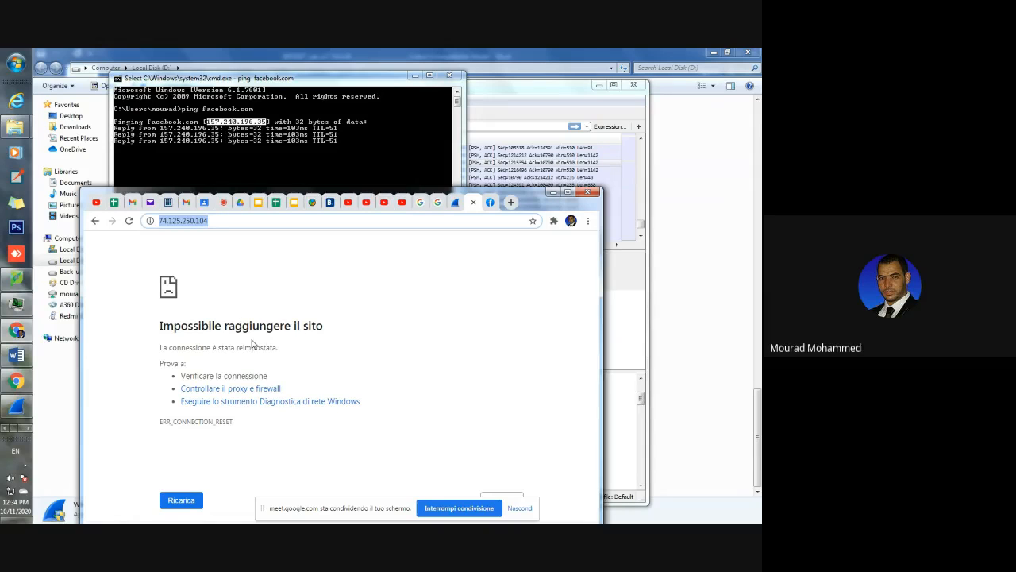
left_click_drag(198, 325, 280, 326)
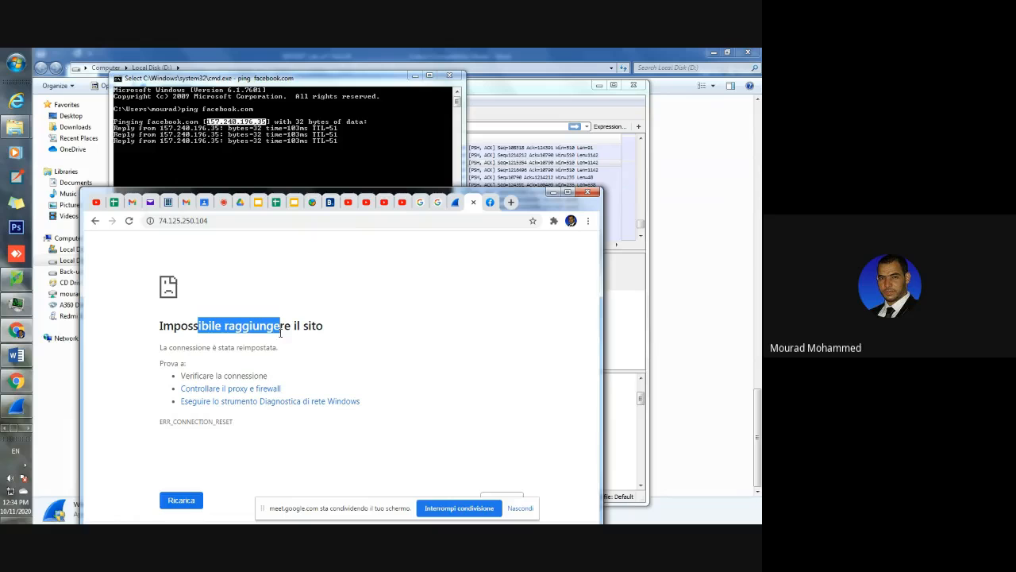
left_click(168, 223)
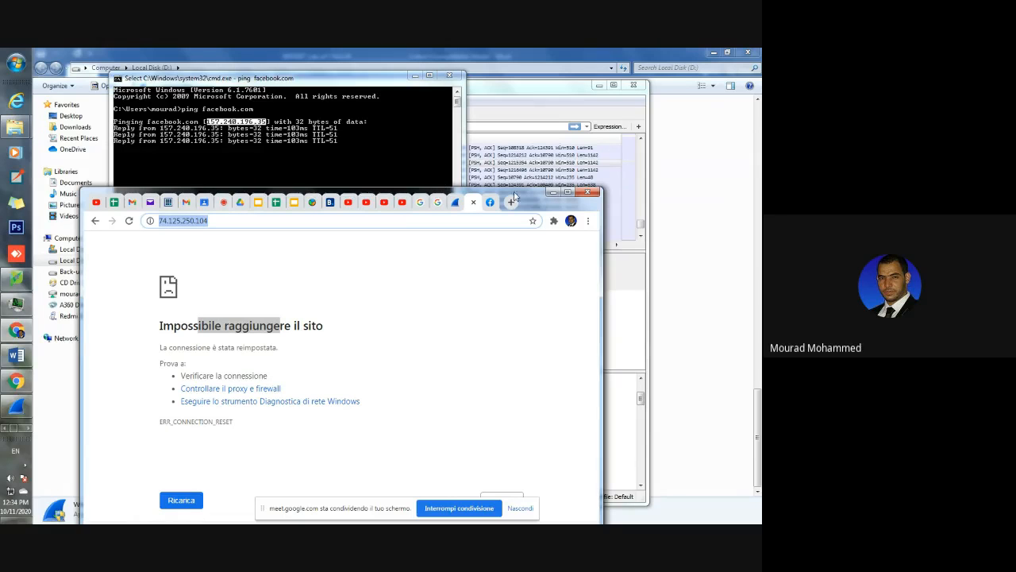
Rearrange the Chrome and Command Prompt windows so the captured packet rows in Wireshark stay uncovered
left_click_drag(535, 208, 450, 247)
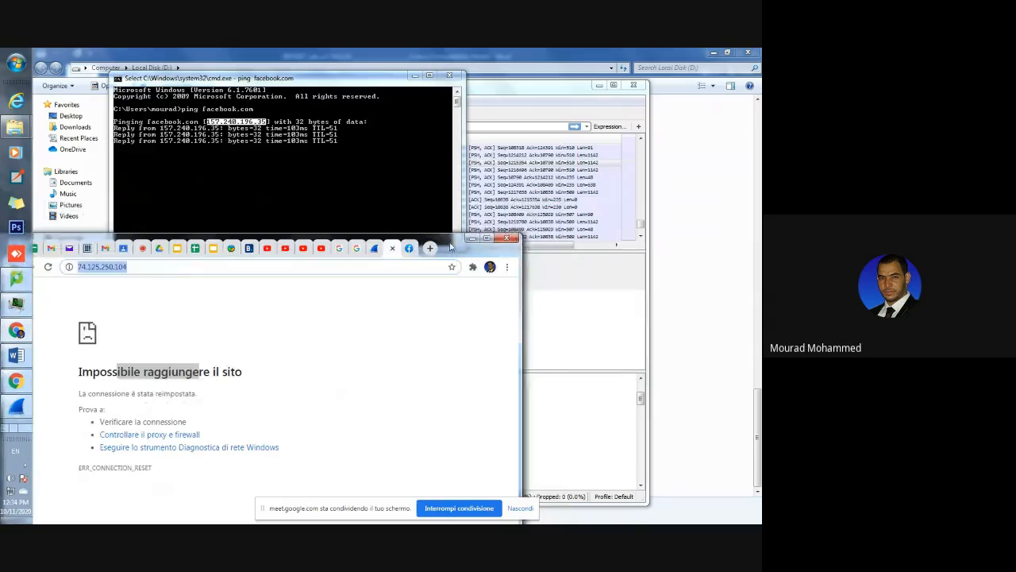
left_click_drag(326, 88, 443, 264)
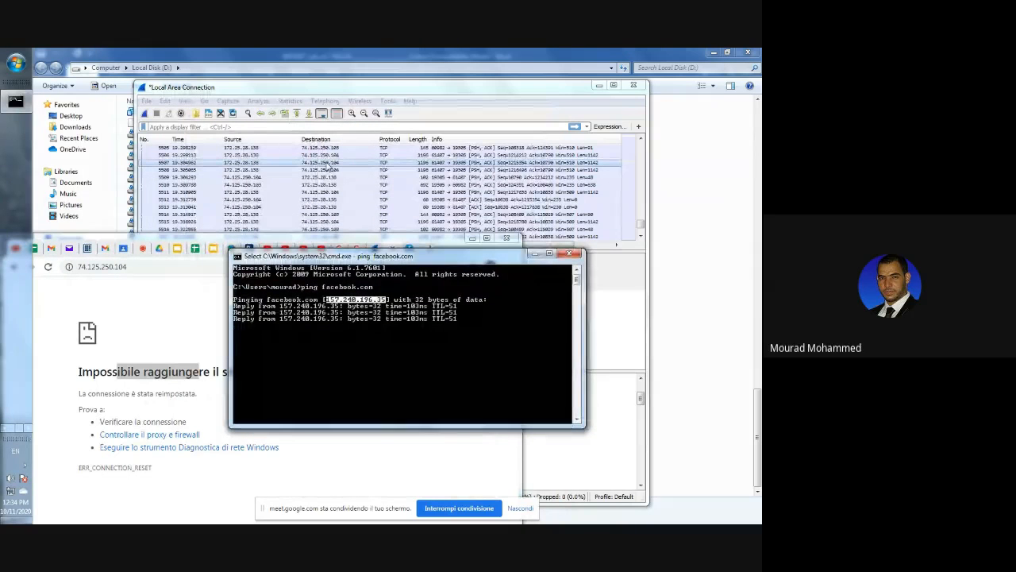
left_click_drag(323, 256, 330, 164)
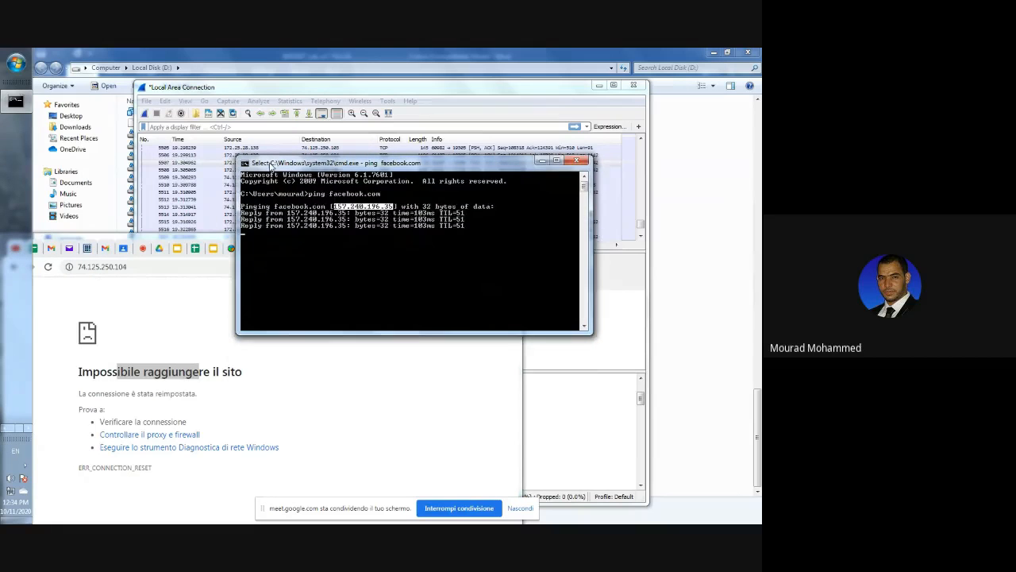
left_click_drag(266, 163, 254, 238)
Clear the text selection in the Command Prompt and ping the captured destination address 74.125.250.104
left_click(269, 328)
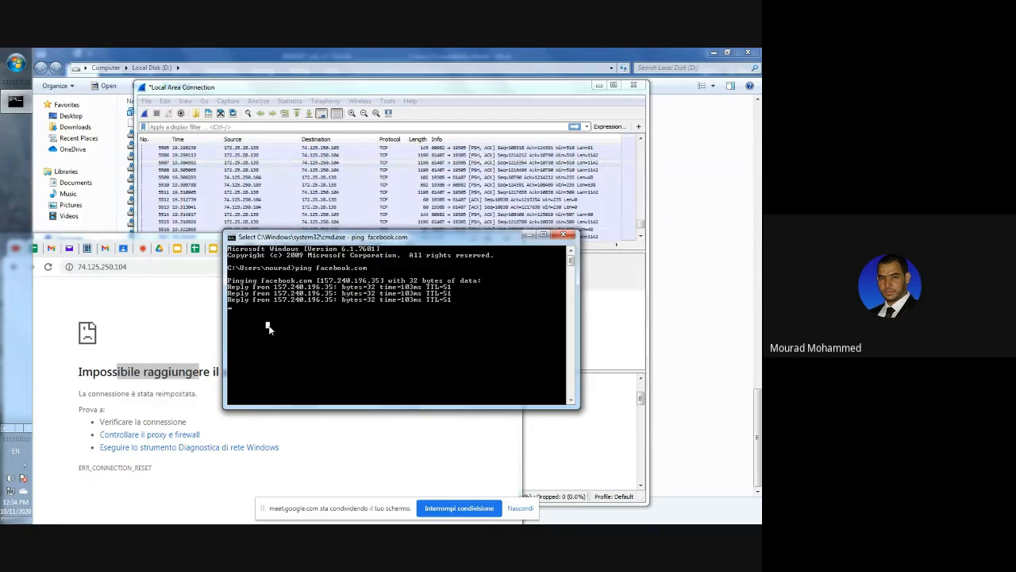
key("Escape")
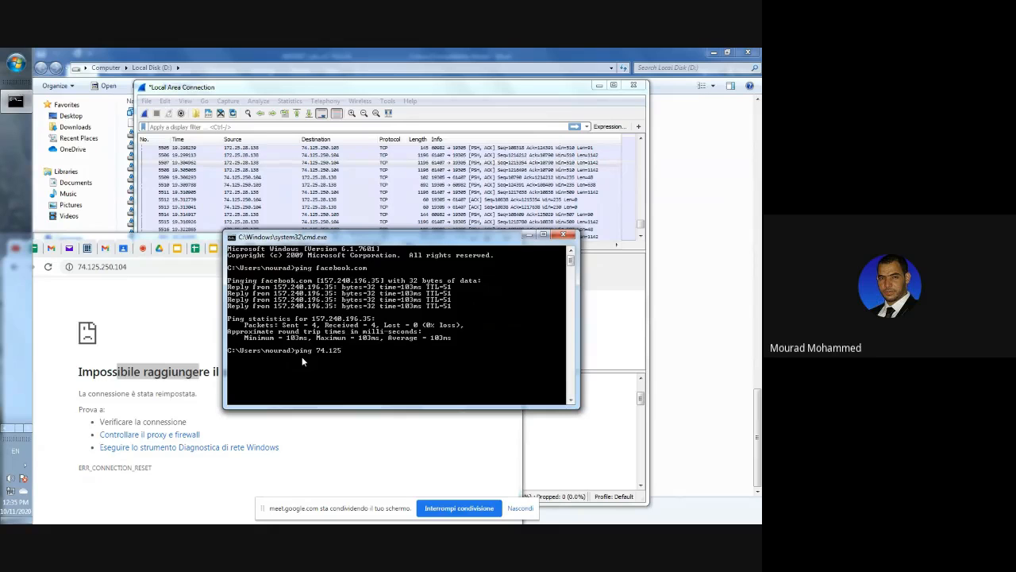
type("ping 74.125.250.104")
key("Return")
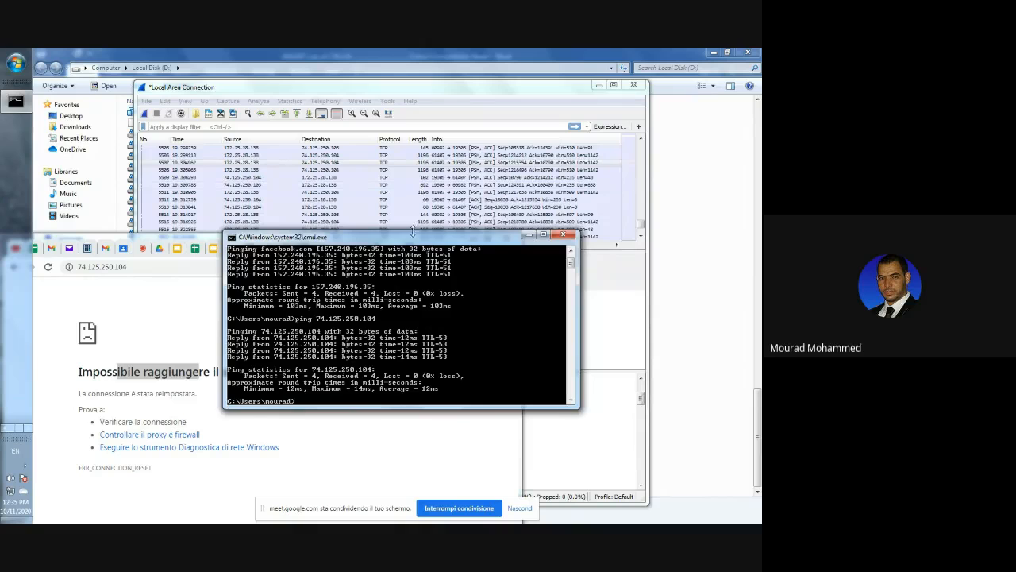
left_click_drag(411, 240, 429, 215)
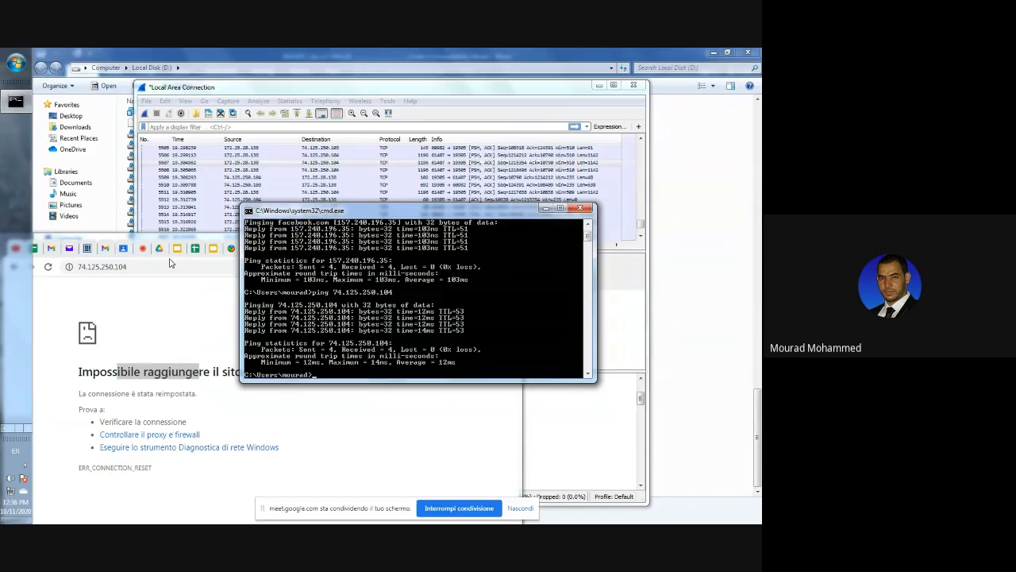
Switch to the lab document in Word and review the instructions for Tasks I to III
left_click(5, 427)
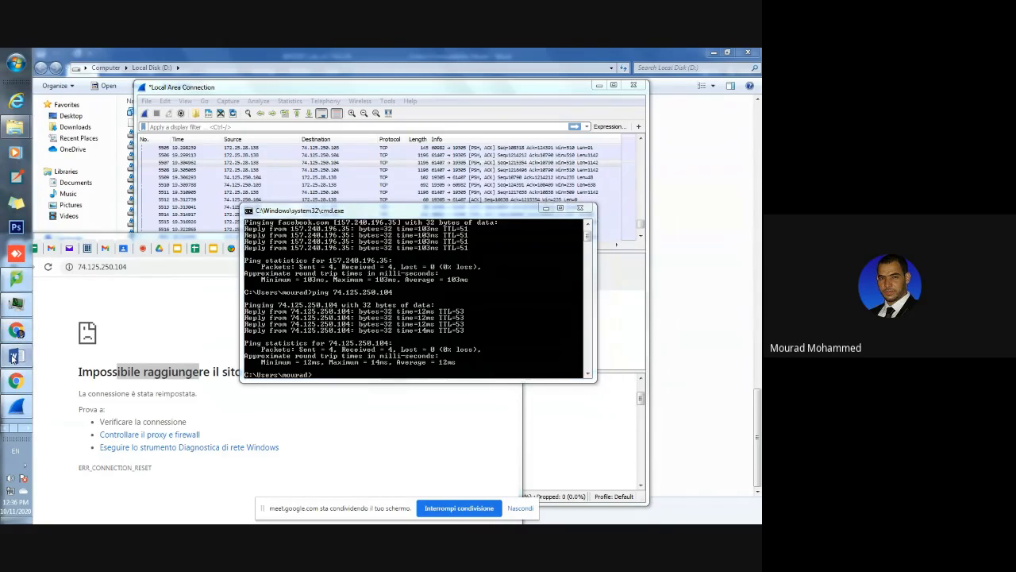
left_click(13, 357)
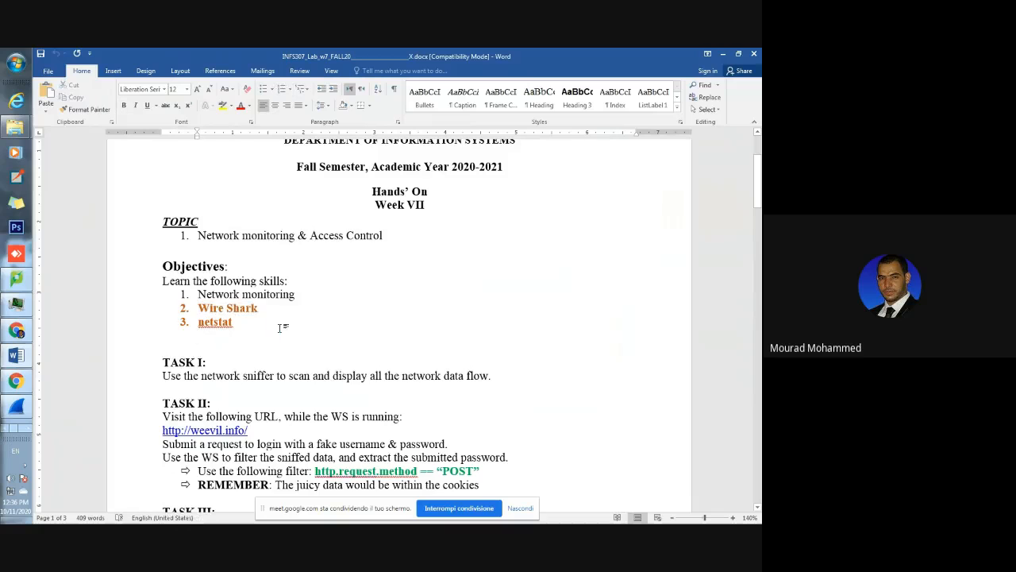
scroll(280, 328, "down", 2)
scroll(280, 328, "down", 3)
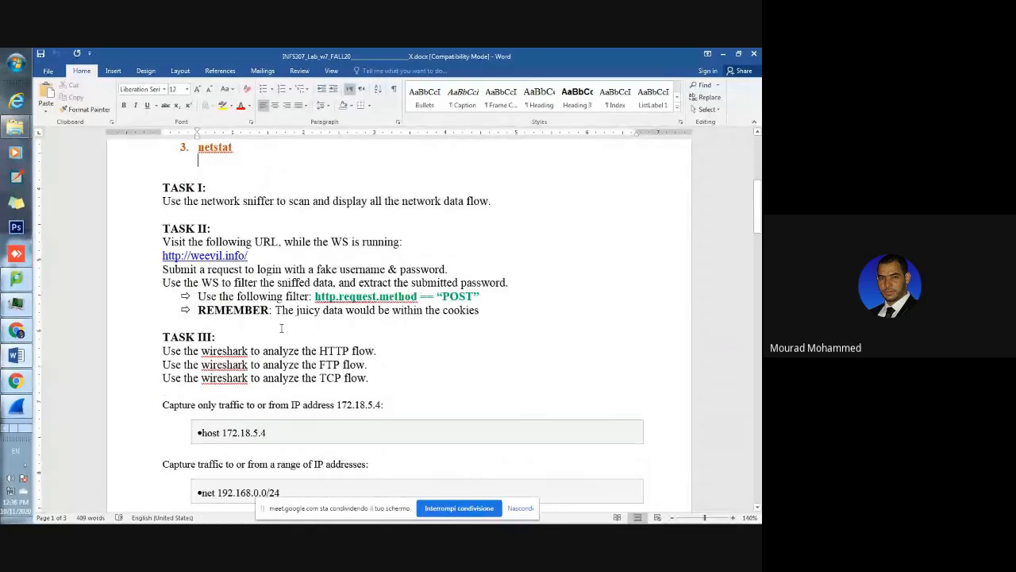
scroll(280, 328, "down", 1)
scroll(270, 324, "up", 1)
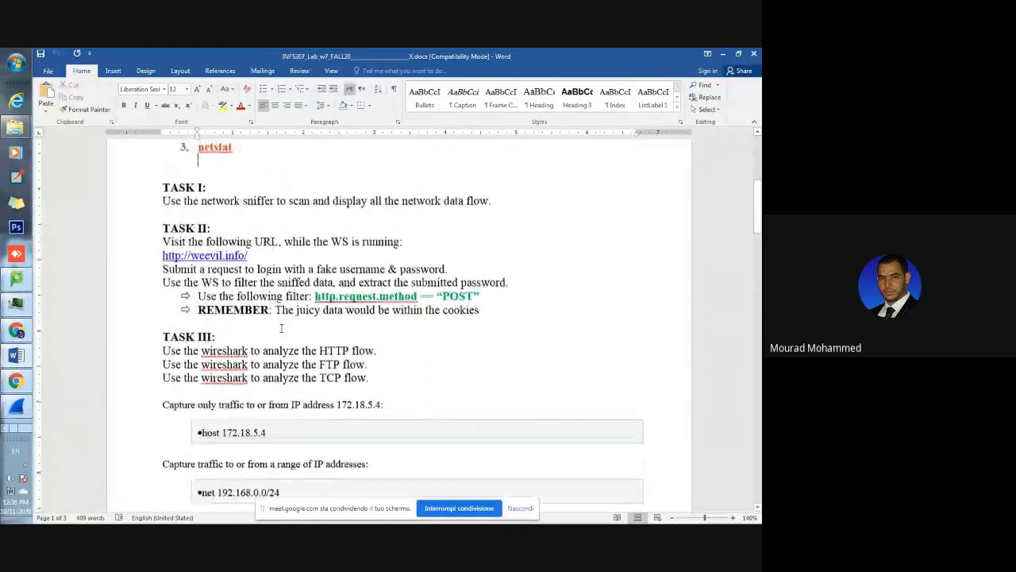
Check the Wireshark capture window, return to the lab document and read Task II's weevil.info URL and POST filter instructions
left_click(17, 406)
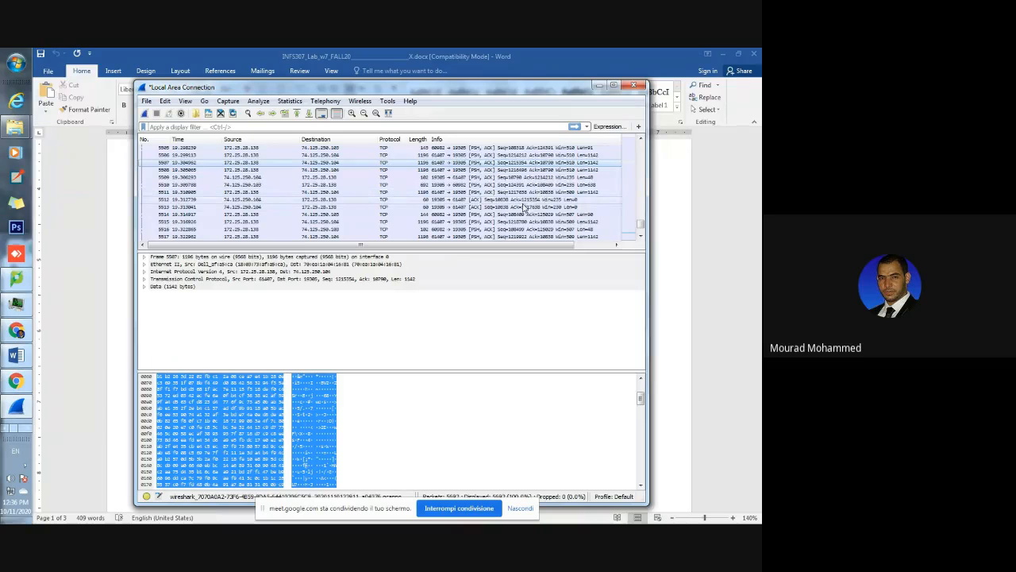
left_click(77, 396)
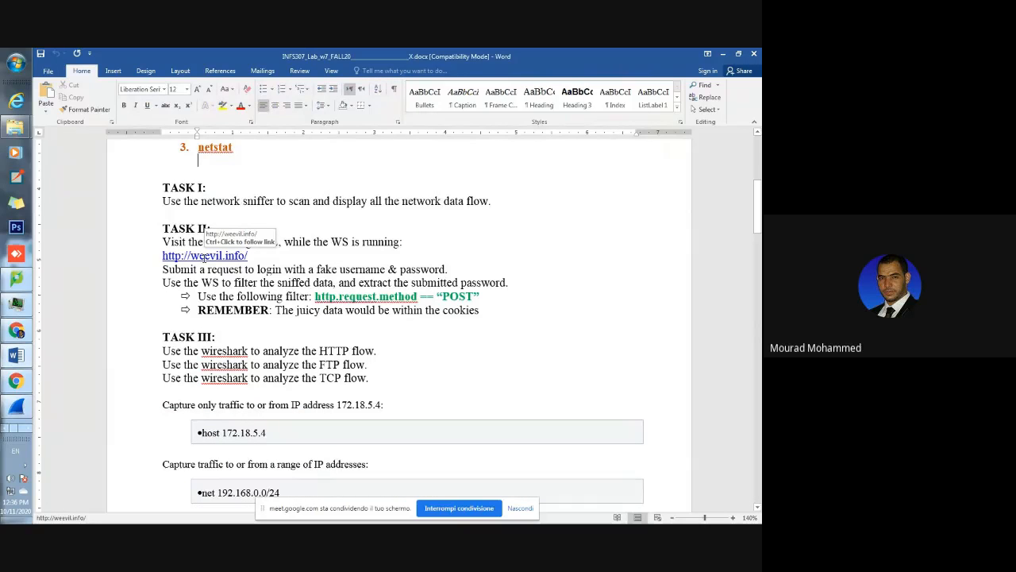
double_click(200, 256)
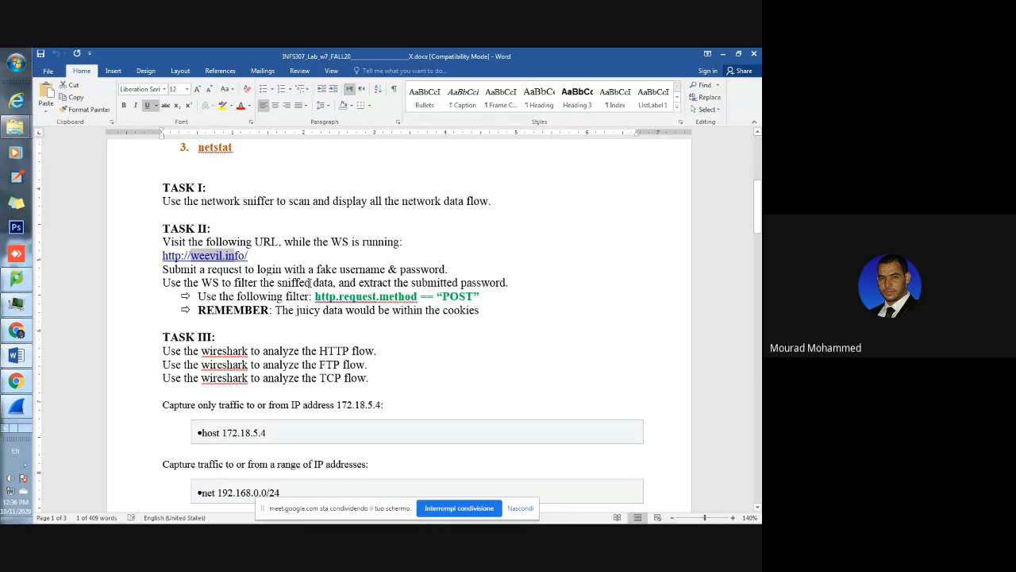
left_click_drag(339, 282, 369, 312)
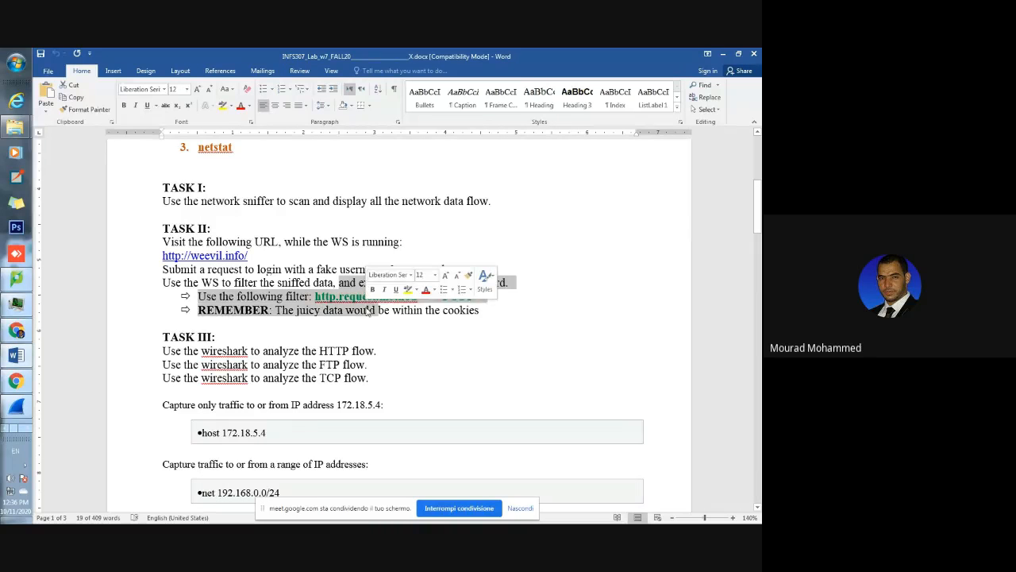
left_click(351, 328)
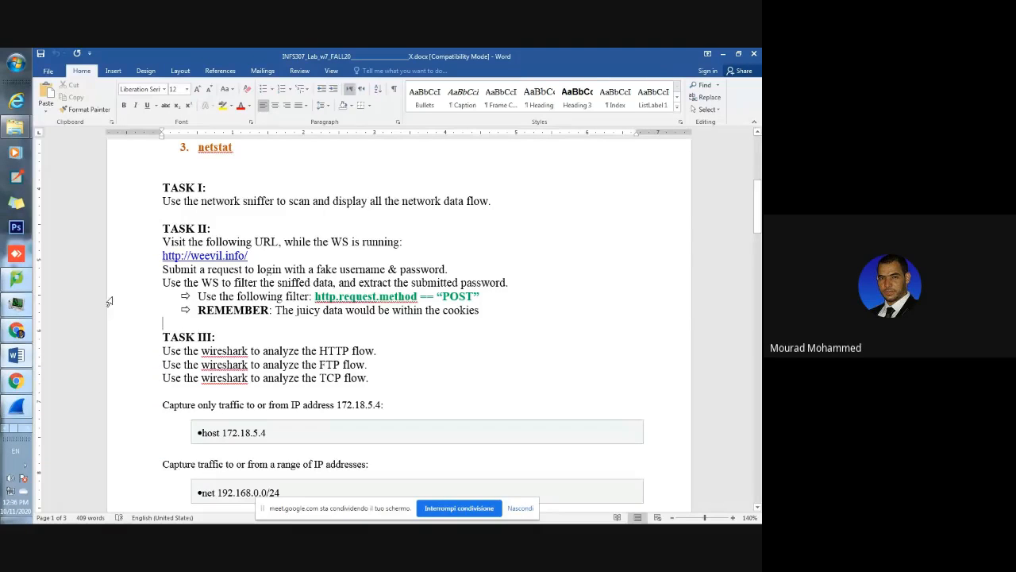
left_click_drag(163, 255, 252, 257)
right_click(244, 256)
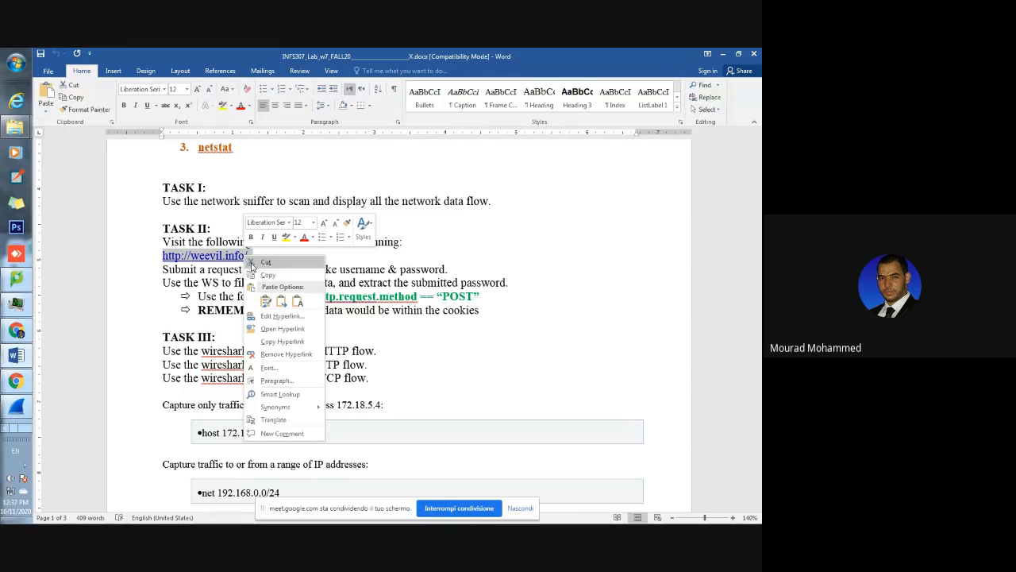
left_click(260, 274)
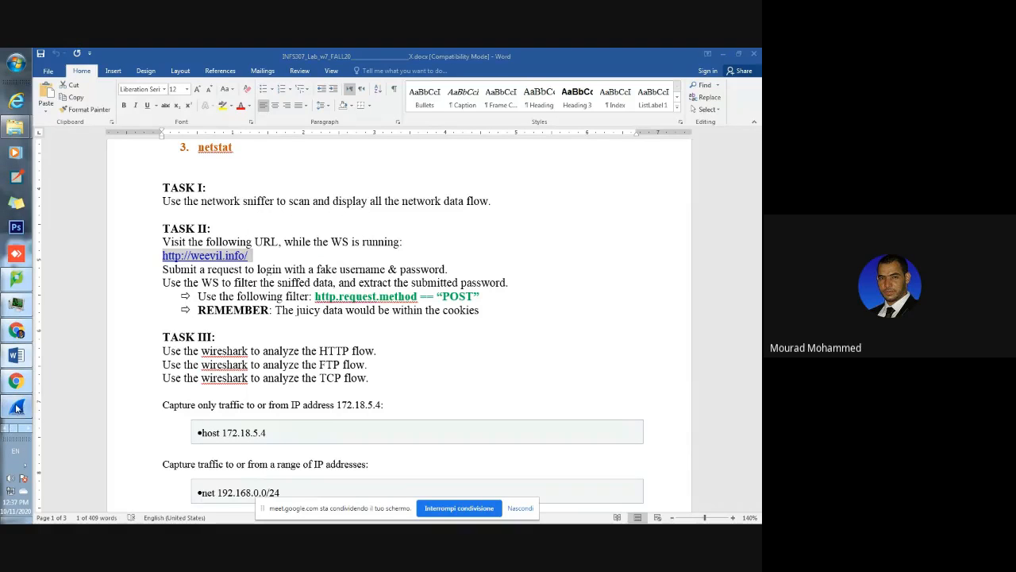
Minimize the Word and file explorer windows, bring the Chrome window forward and maximize it
left_click(11, 411)
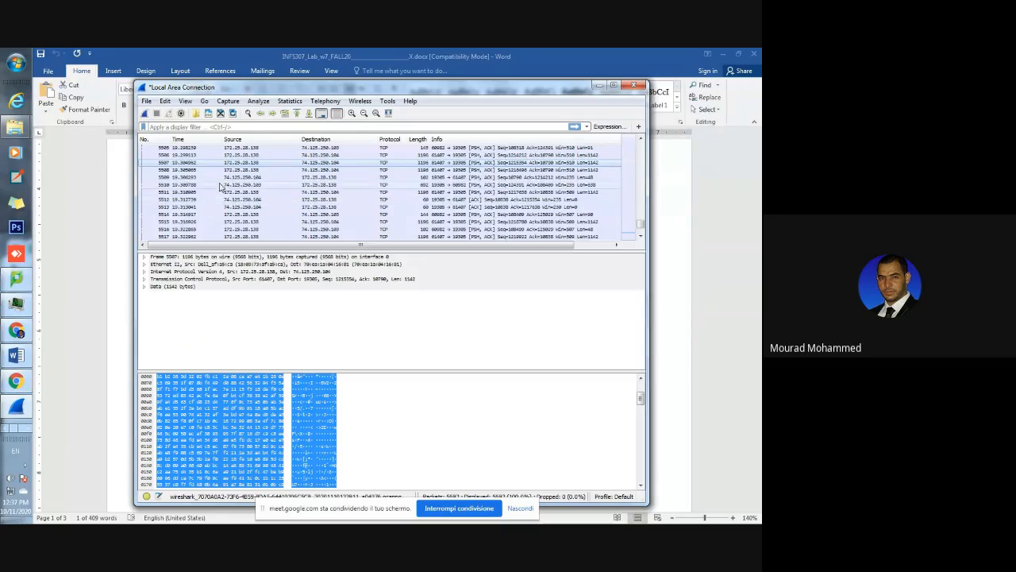
left_click(23, 377)
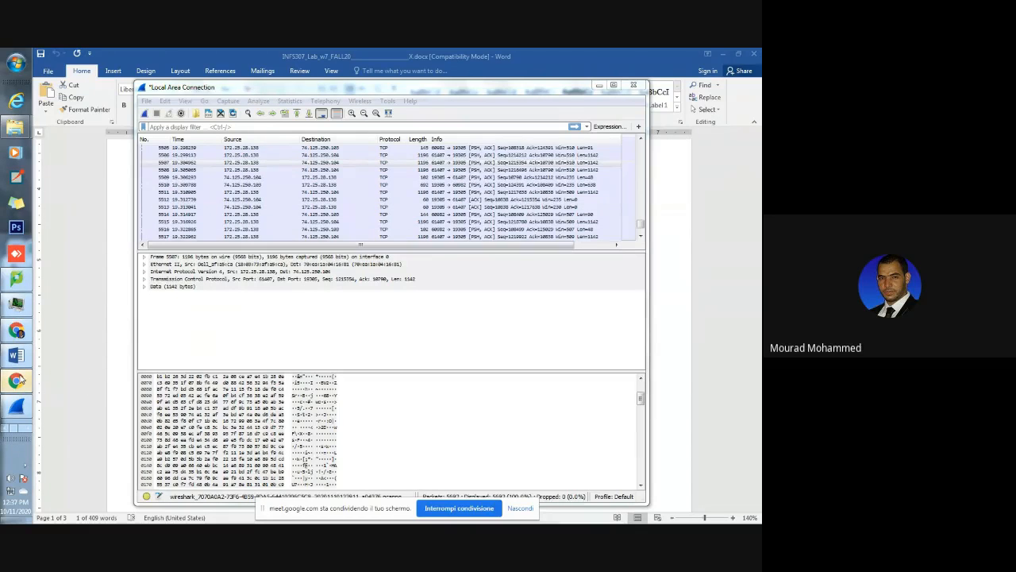
left_click(721, 56)
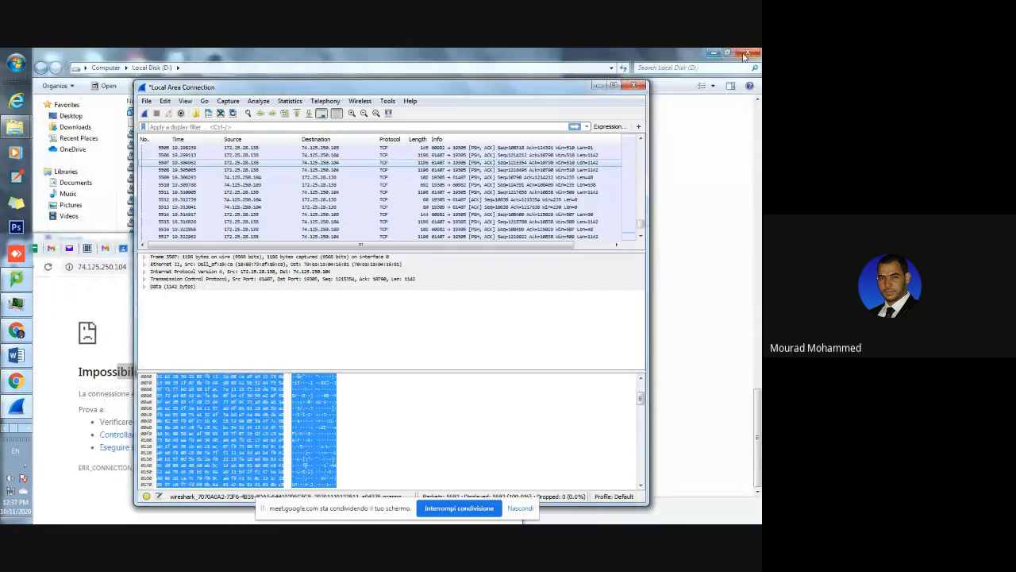
left_click(715, 54)
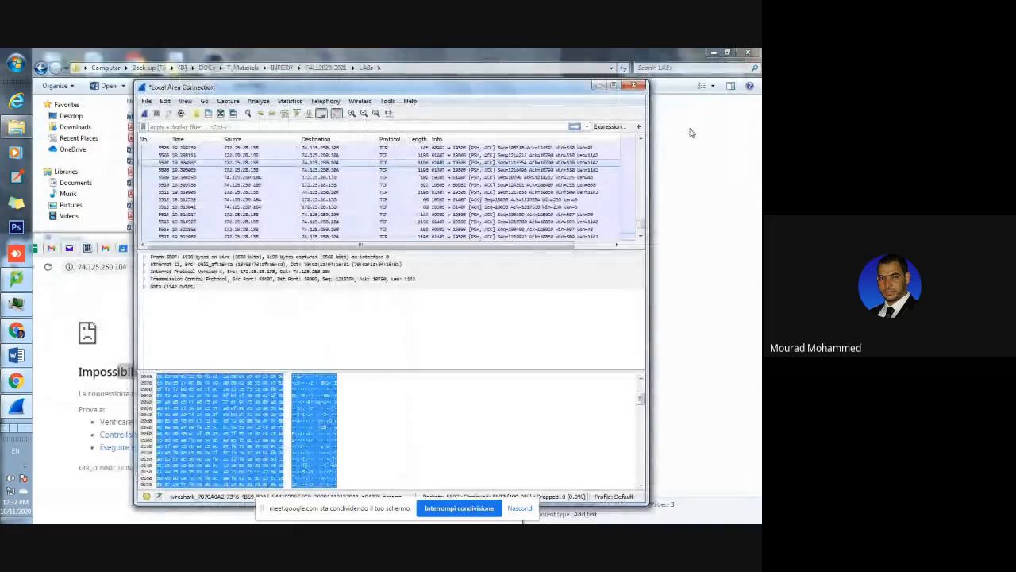
left_click(714, 52)
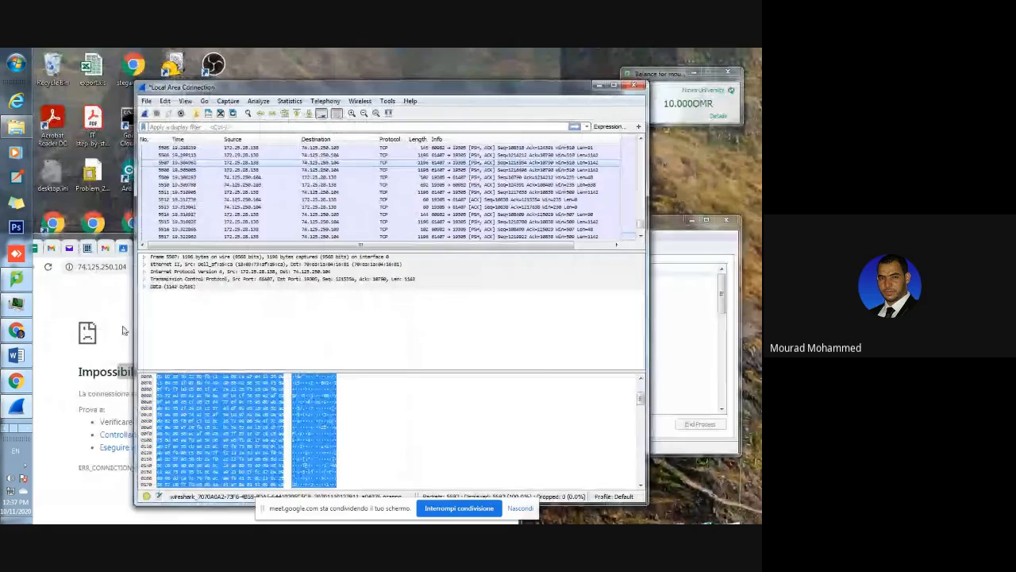
left_click(125, 331)
left_click_drag(460, 251, 540, 199)
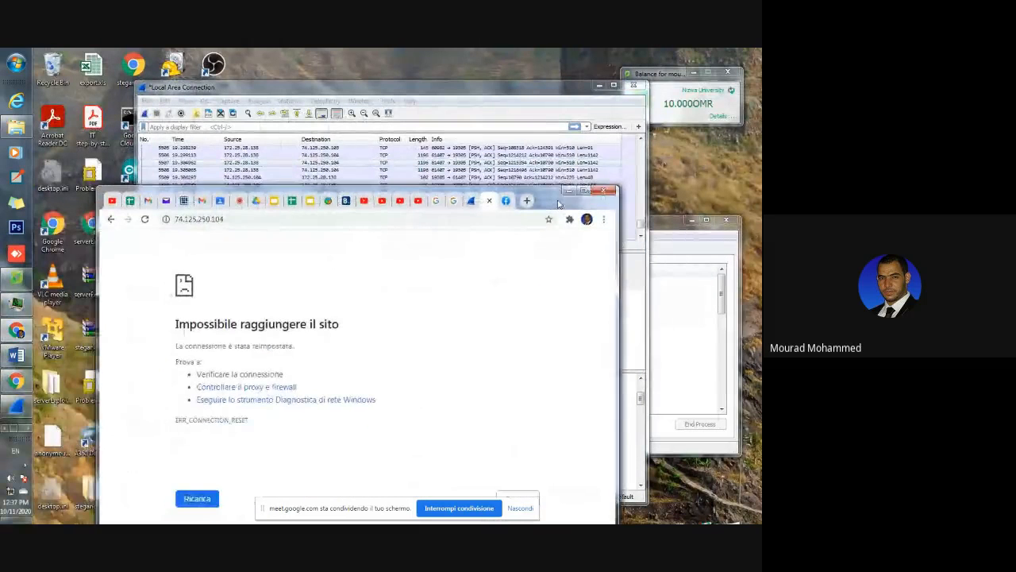
double_click(576, 196)
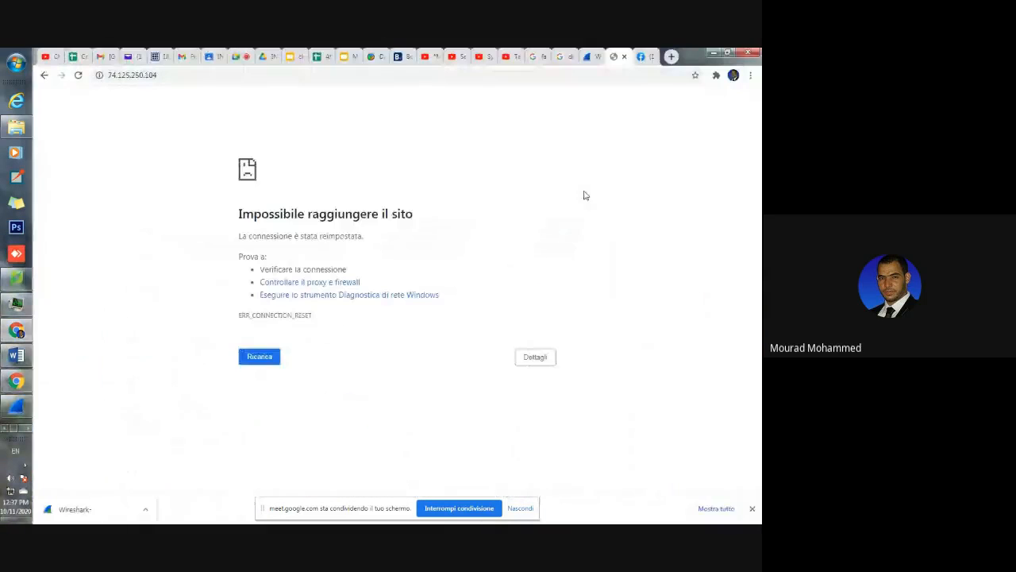
left_click(672, 56)
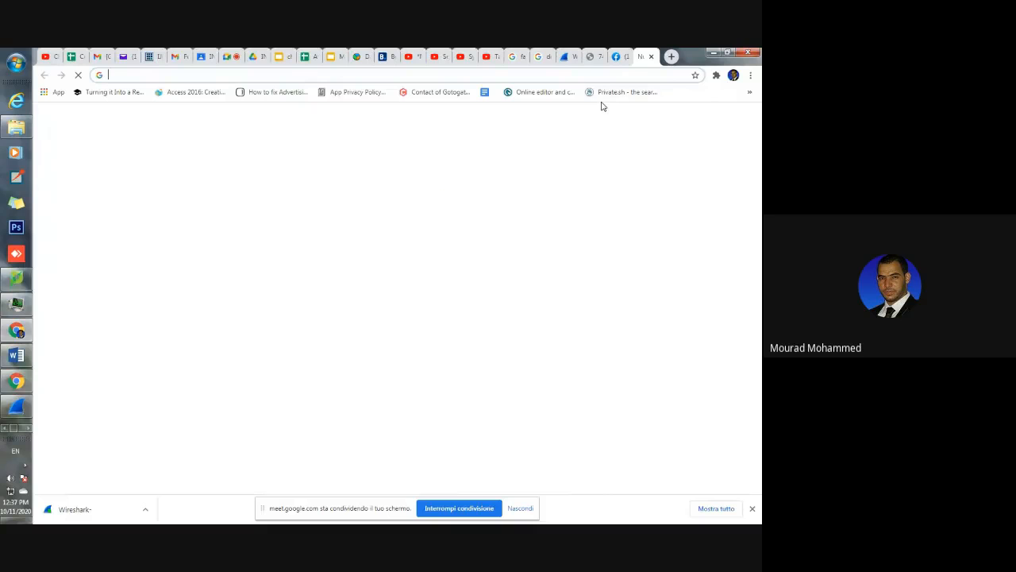
key("ctrl+v")
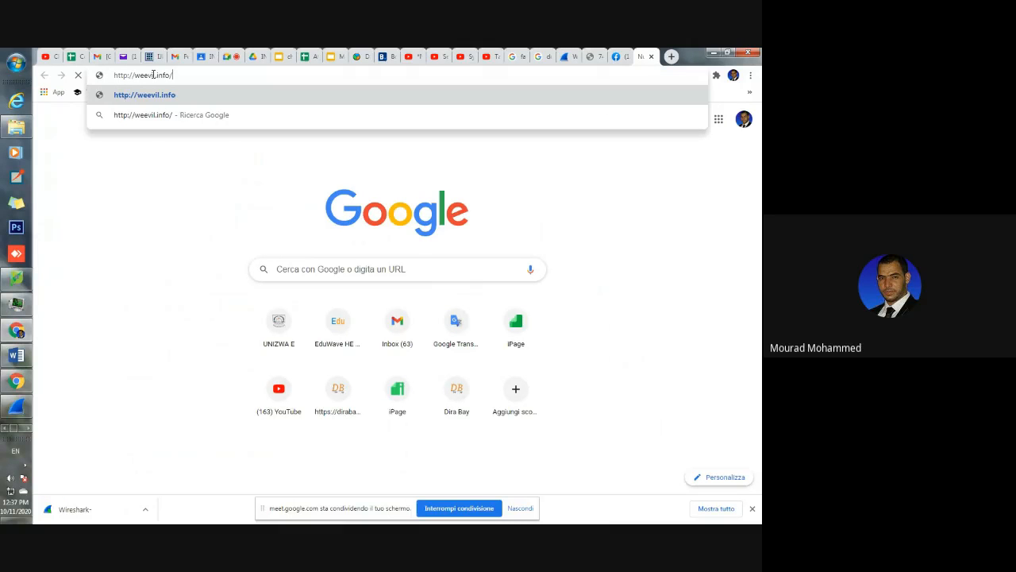
key("Return")
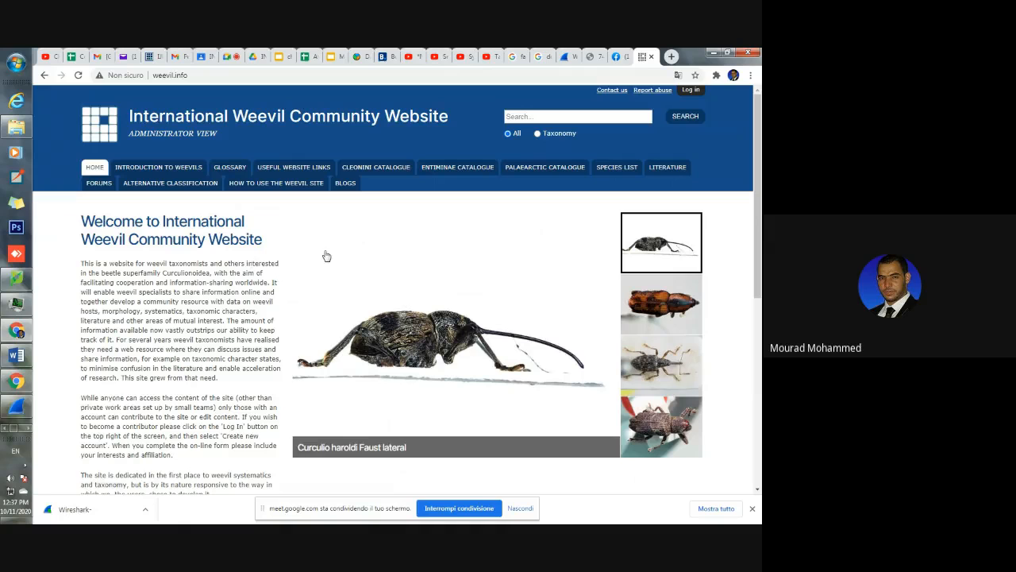
Switch to Wireshark and start a new capture without saving the previously captured packets
left_click(17, 407)
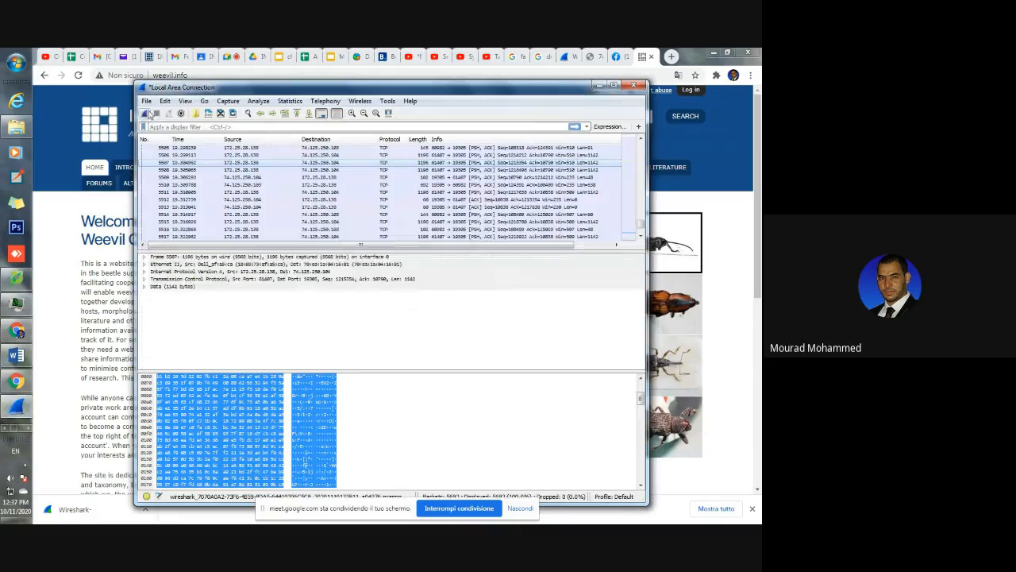
left_click(145, 116)
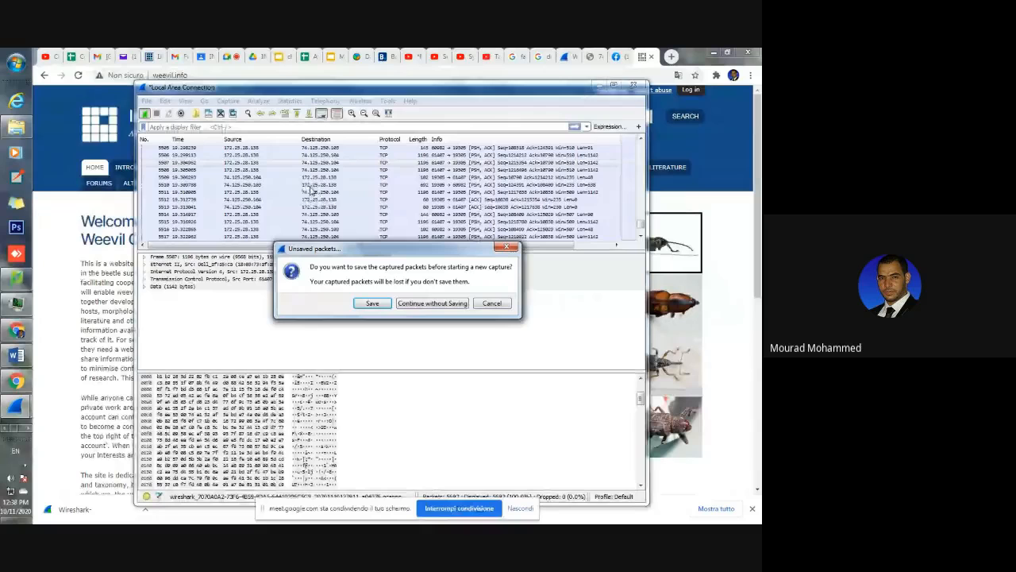
left_click(433, 304)
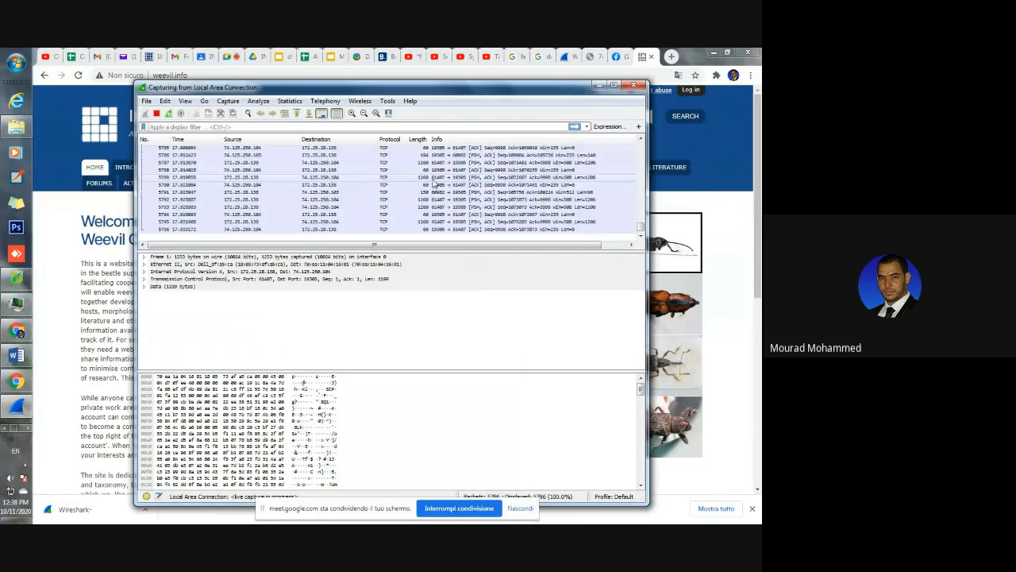
Check the weevil.info page in Chrome, return to Wireshark and stop the running capture
left_click(46, 258)
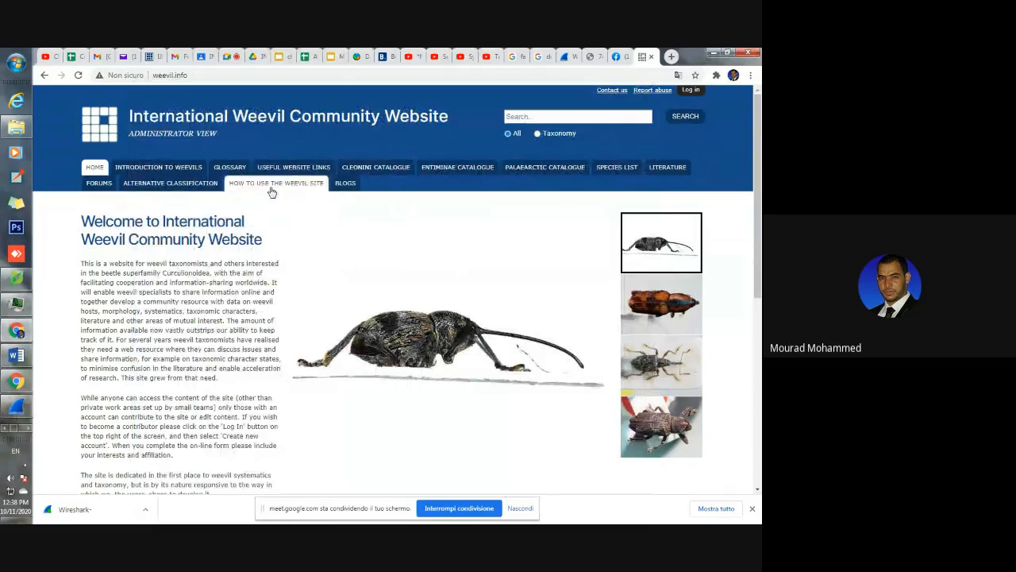
left_click(16, 406)
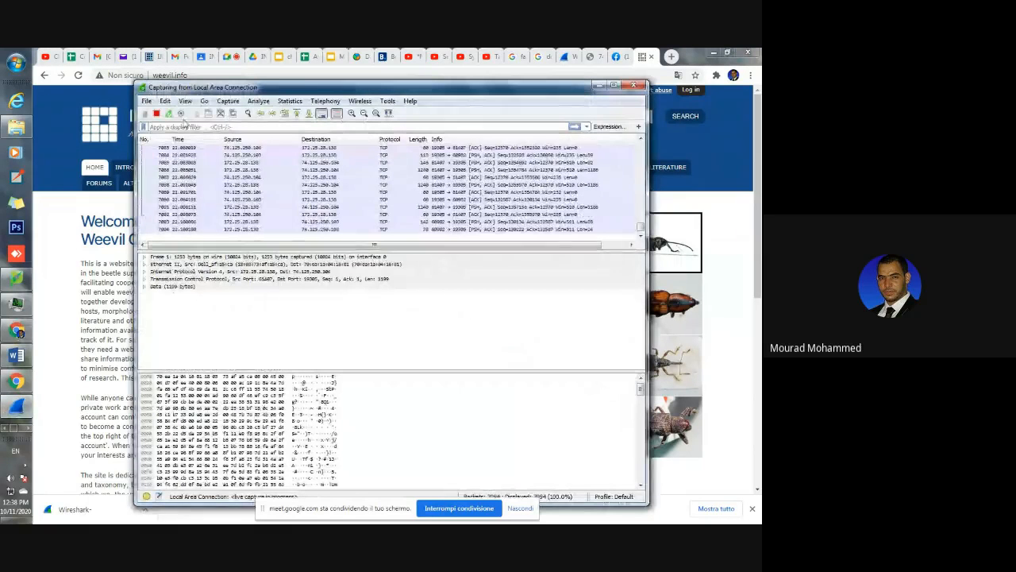
left_click(156, 113)
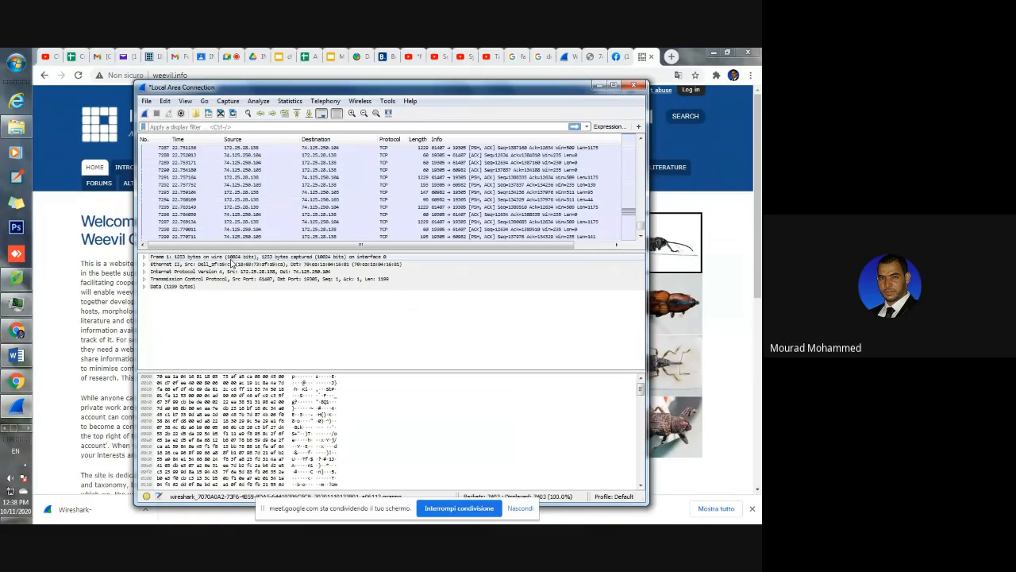
Select the Task II filter http.request.method == “POST” in the lab document and return to Wireshark
left_click(16, 357)
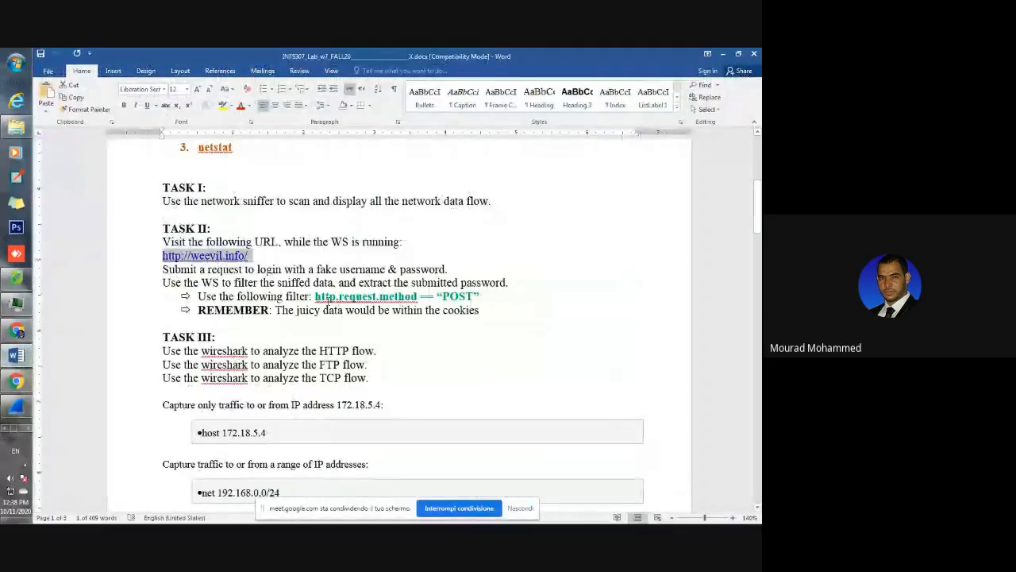
left_click_drag(318, 297, 479, 297)
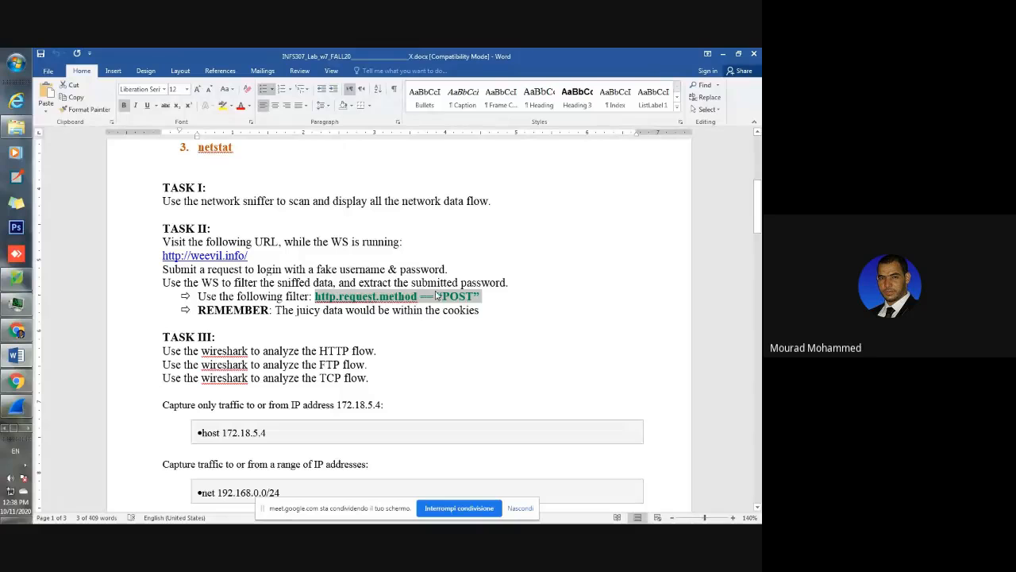
left_click(16, 407)
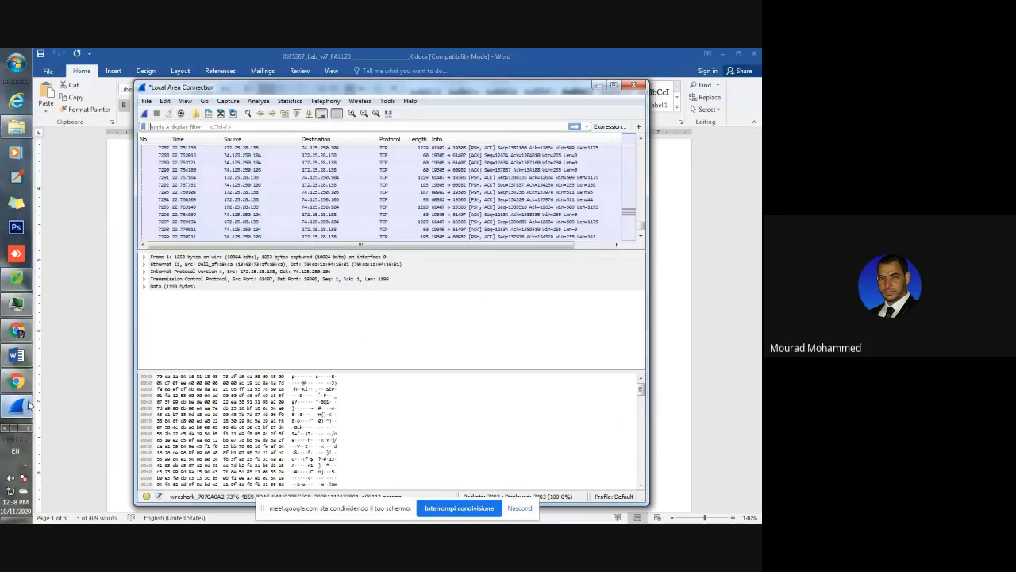
Minimize the lab document and bring the weevil.info page in Chrome to the front
left_click(16, 355)
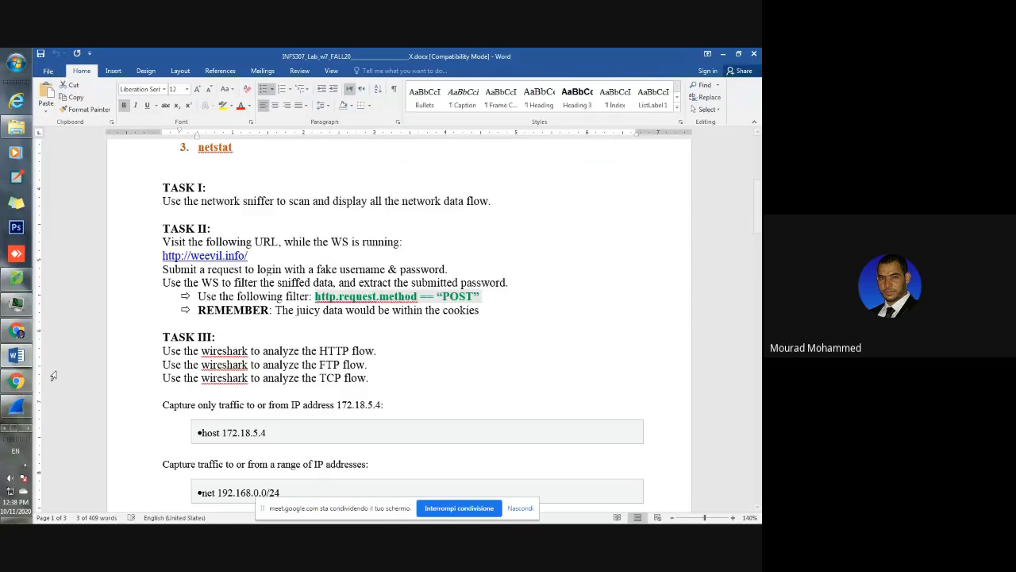
left_click(16, 380)
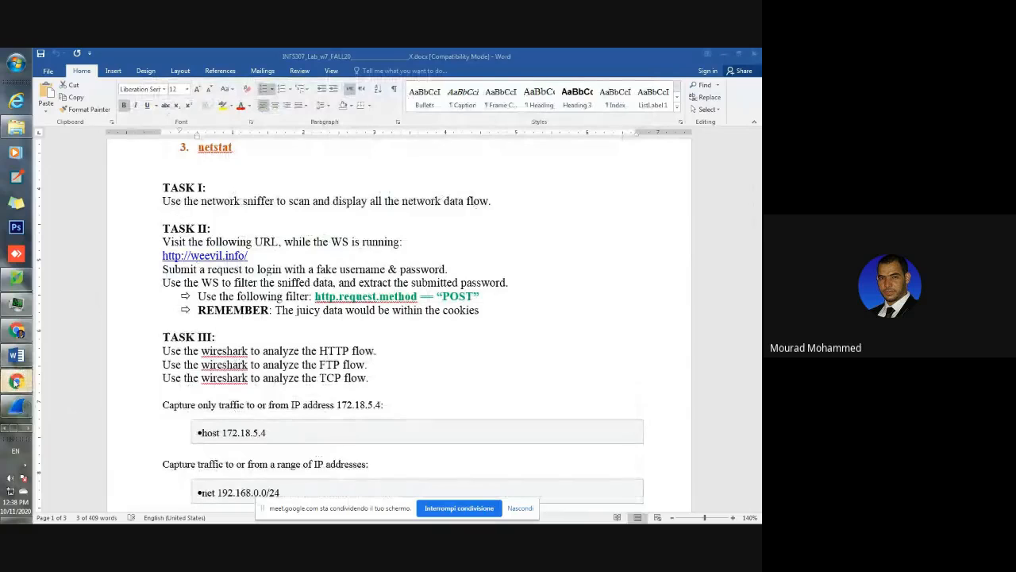
left_click(16, 407)
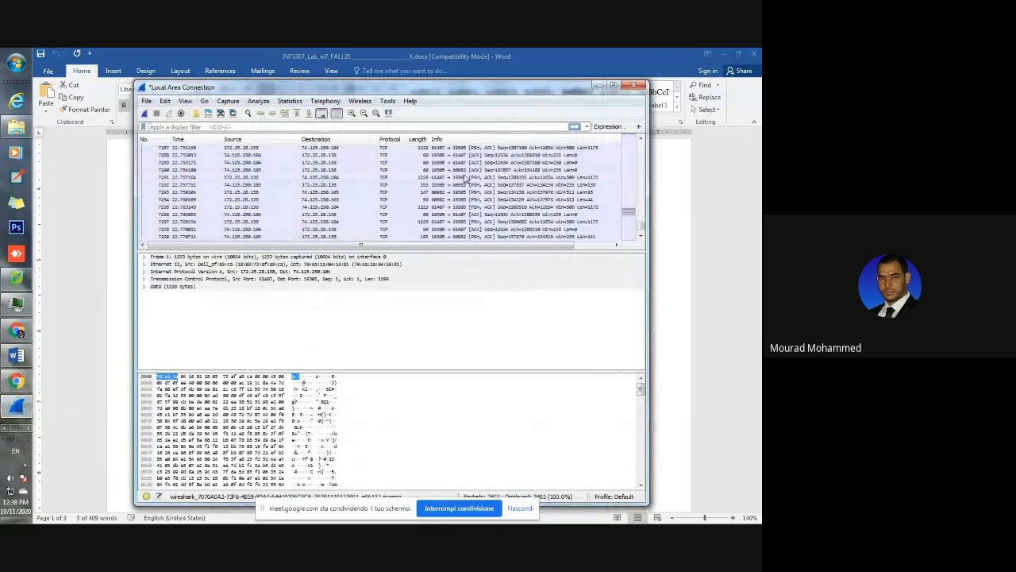
left_click(723, 53)
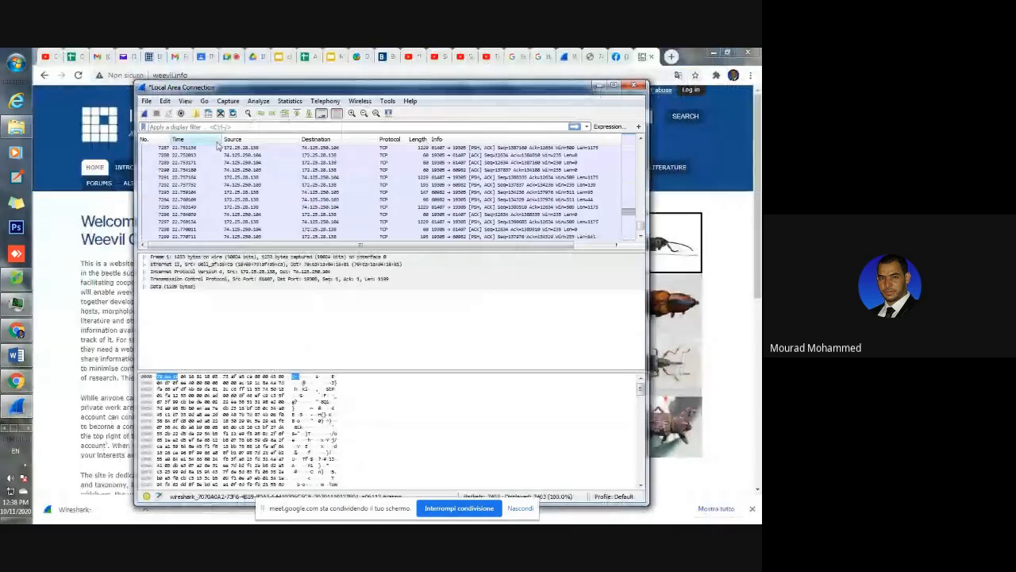
left_click(78, 266)
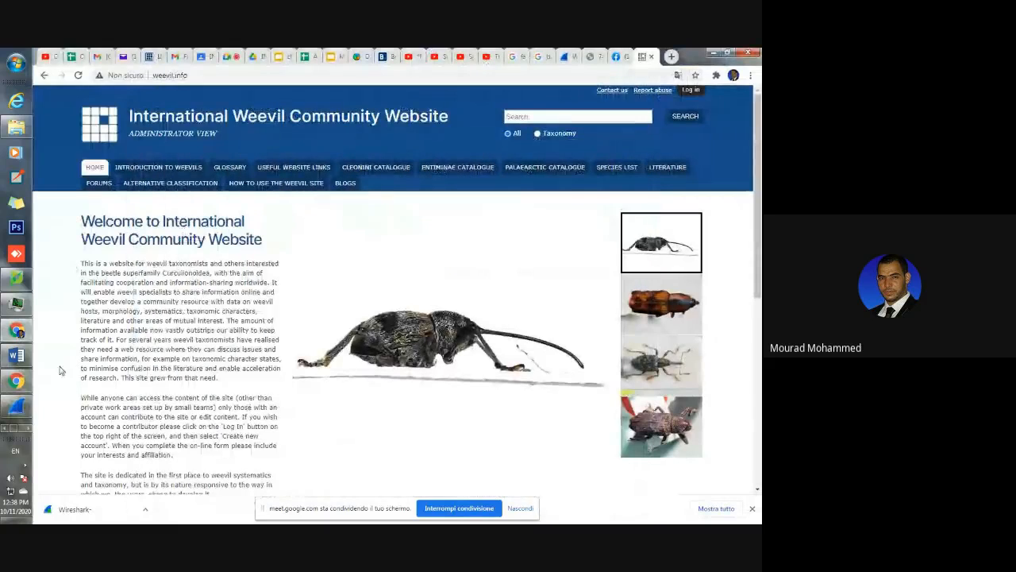
Look over the stopped Wireshark capture and the site name in Chrome's address, then return to Wireshark
left_click(16, 407)
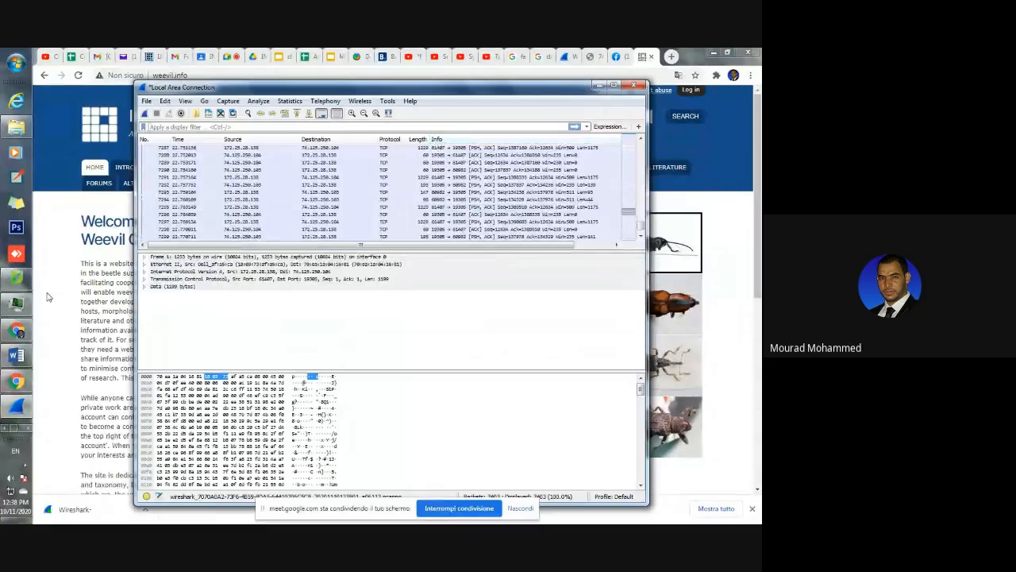
left_click(126, 114)
left_click(160, 78)
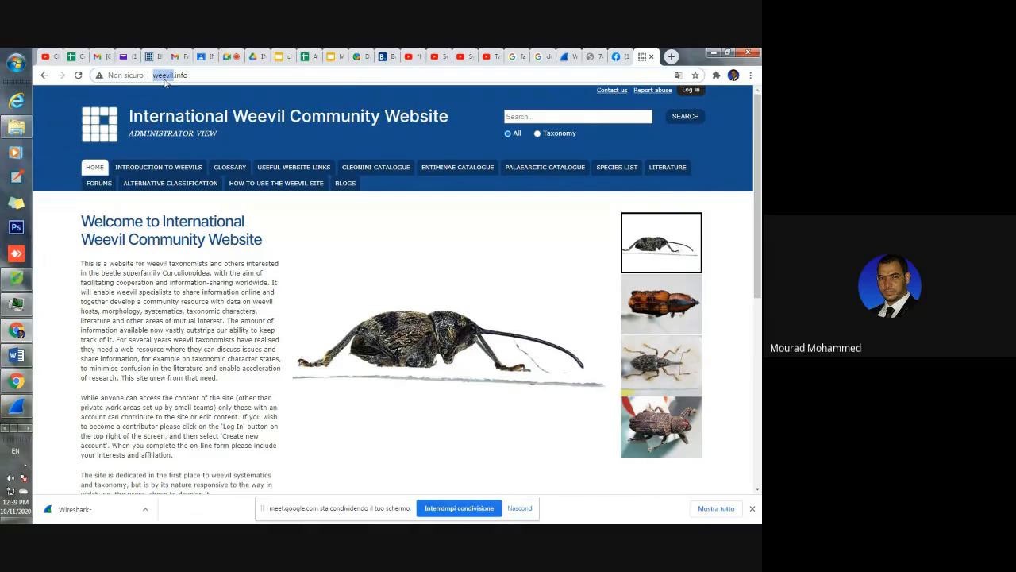
left_click(18, 406)
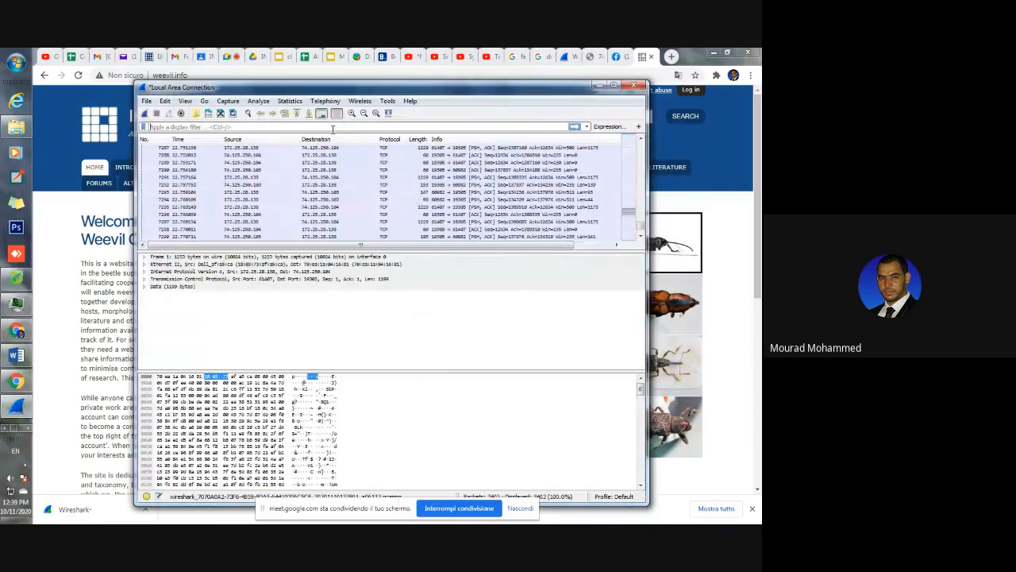
Search the captured packet list for the string "weevil", with the find type set to String
left_click(249, 114)
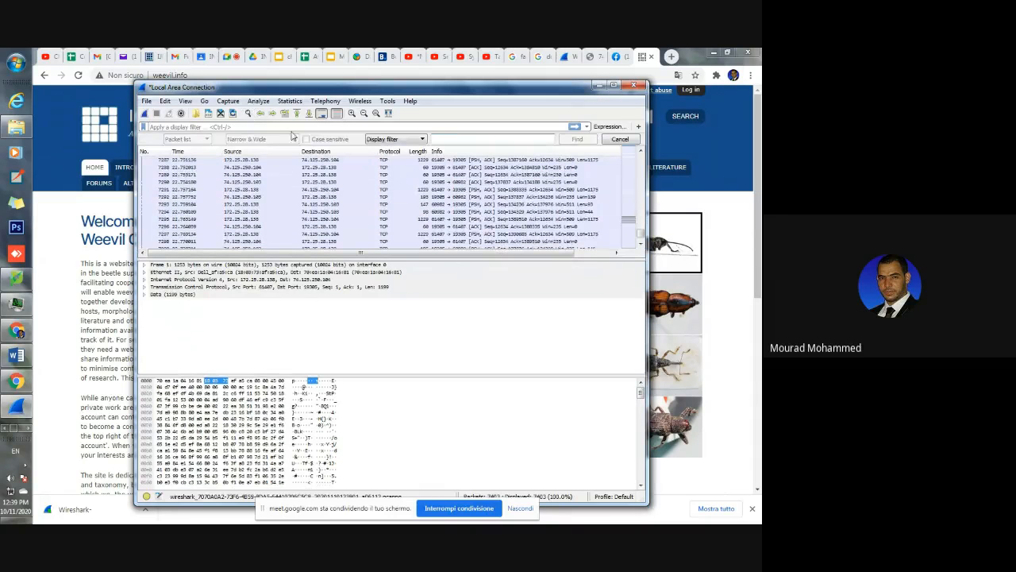
left_click(389, 140)
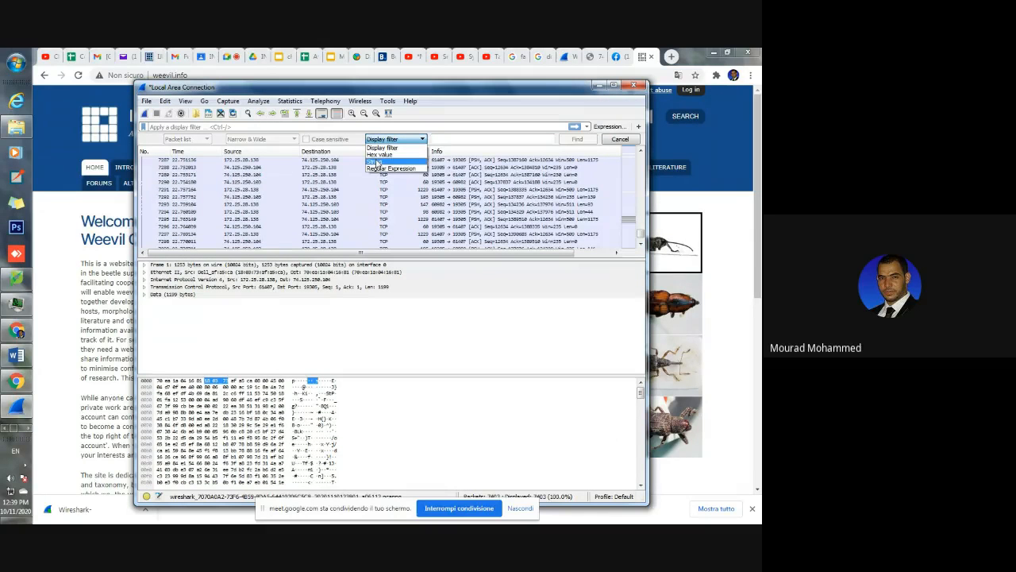
left_click(373, 164)
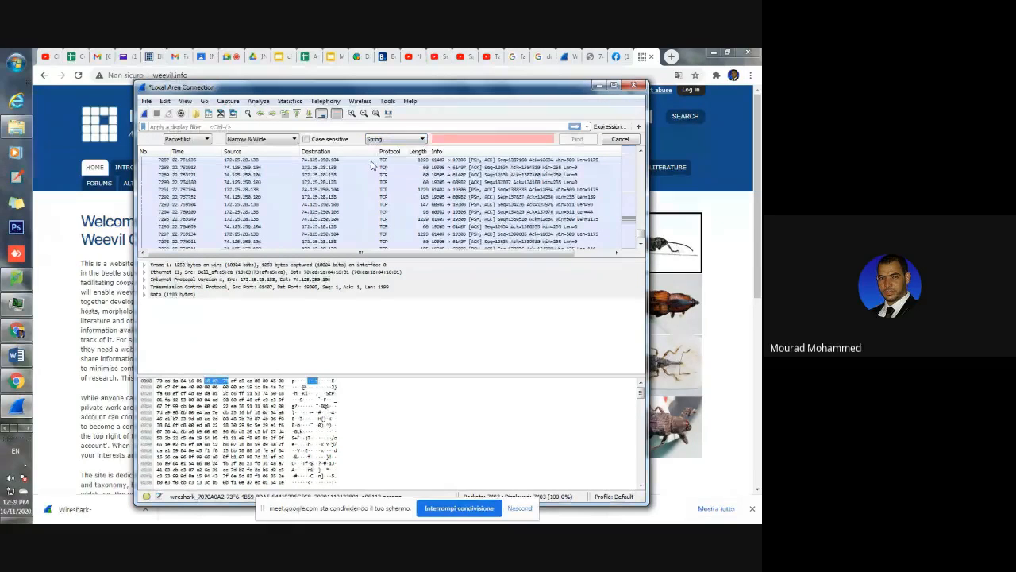
left_click_drag(358, 95, 276, 110)
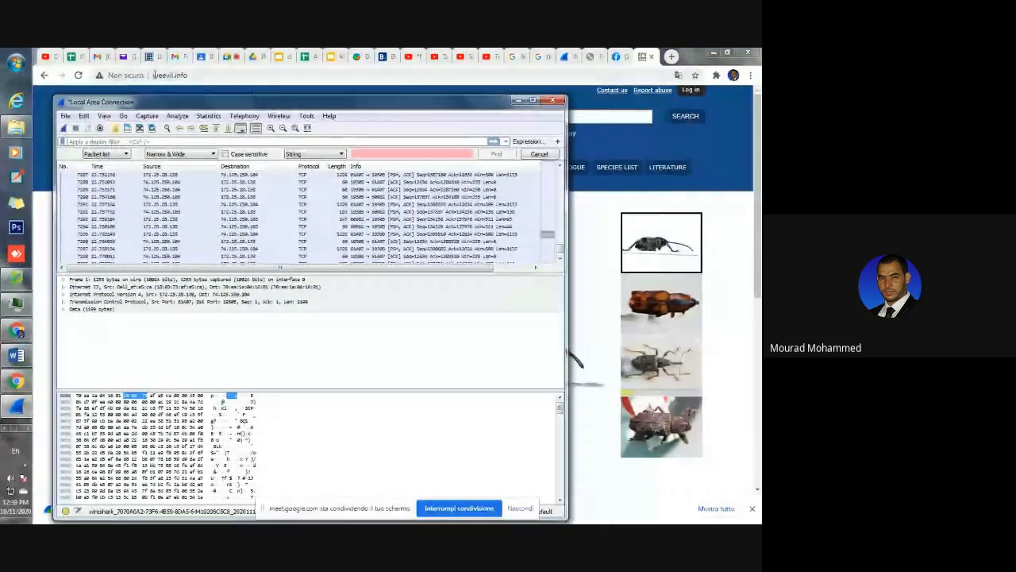
left_click(369, 154)
type("wee")
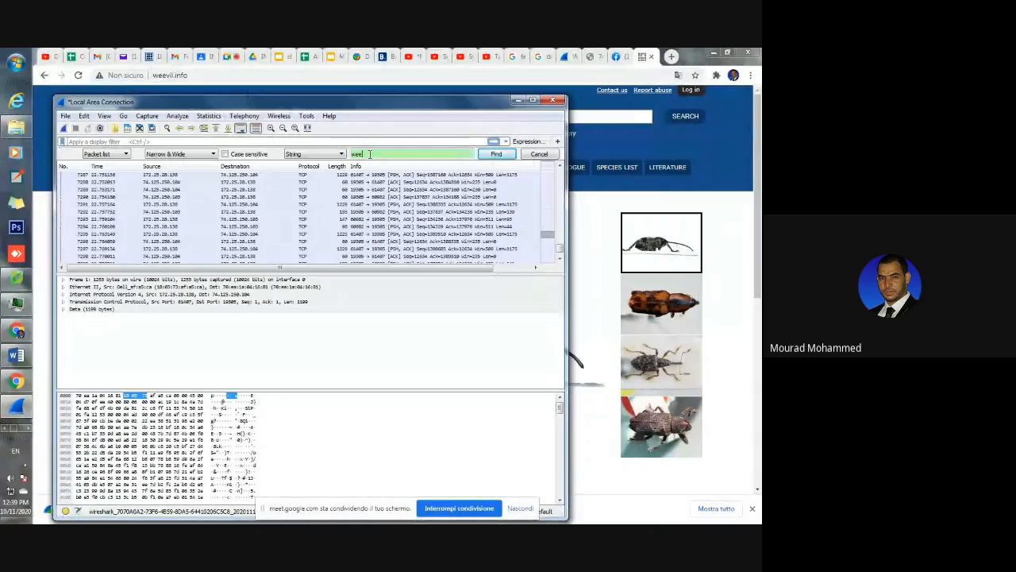
type("vil")
key("Return")
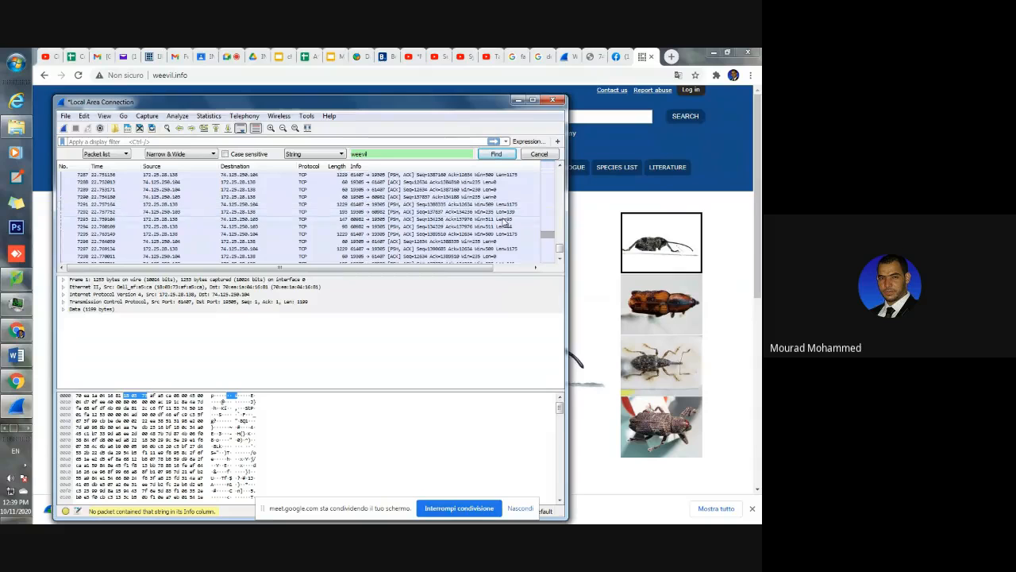
left_click(495, 157)
left_click_drag(454, 151, 349, 153)
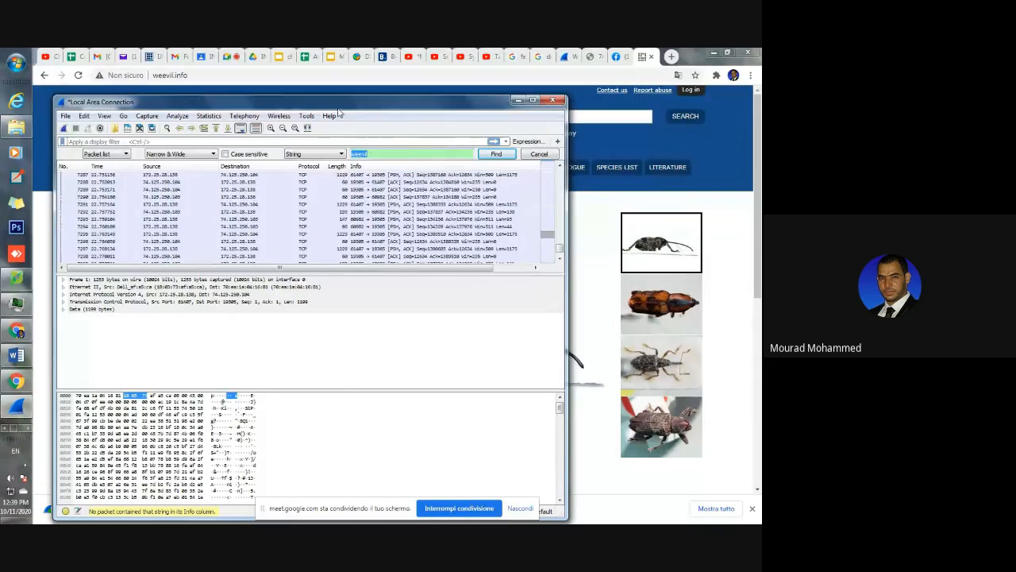
Start a new capture on the same interface without saving the packets captured so far
left_click_drag(339, 105, 476, 126)
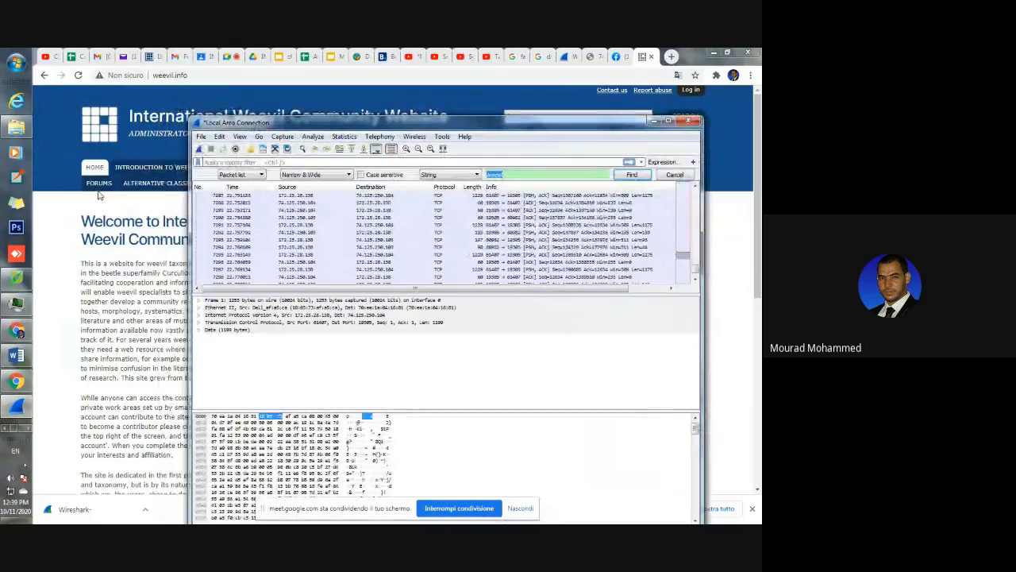
left_click(199, 149)
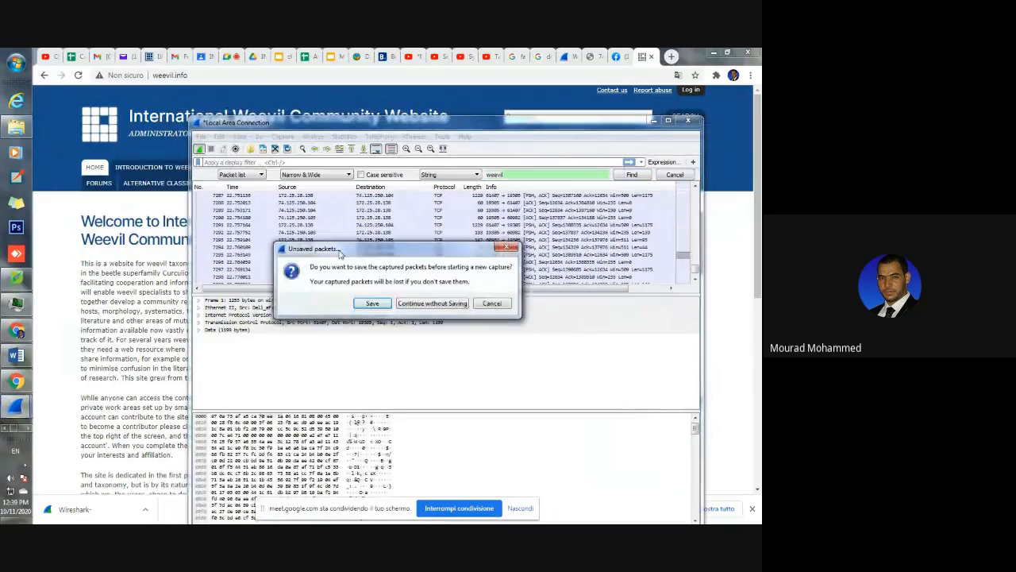
left_click(412, 304)
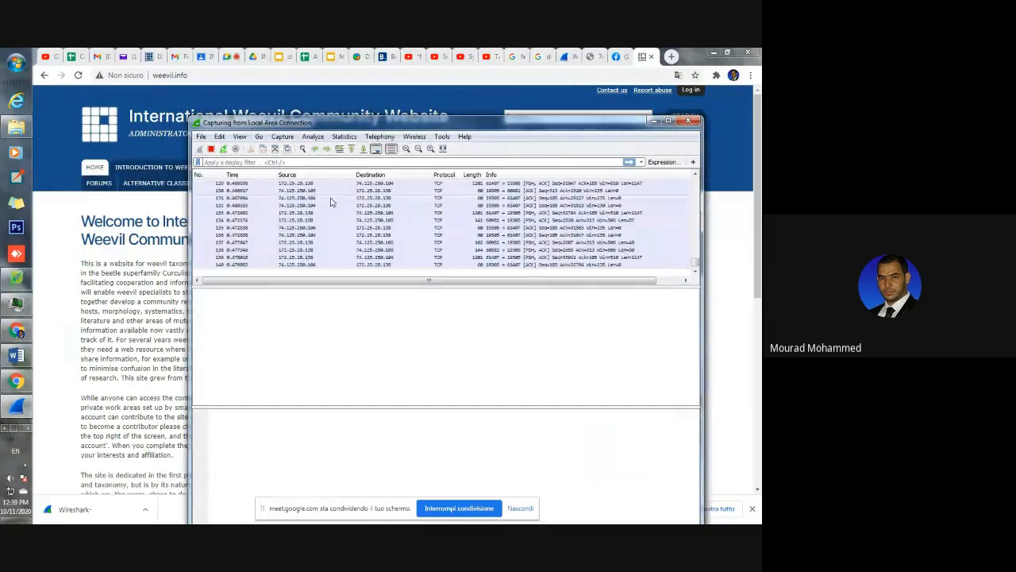
Bring the weevil.info site to the front and visit its Introduction to Weevils and Glossary pages
left_click(95, 171)
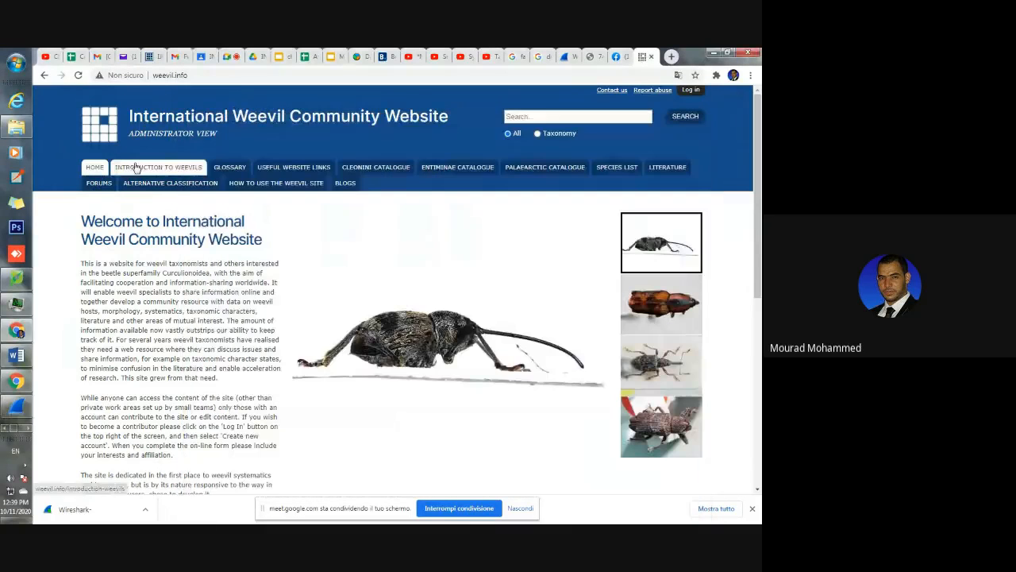
left_click(136, 167)
left_click(232, 177)
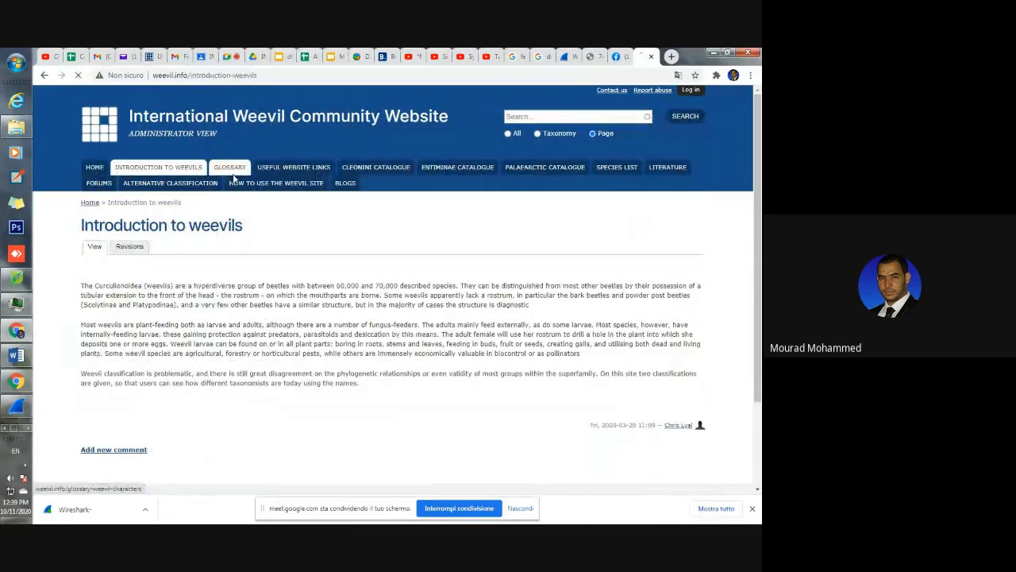
Search the weevil.info site for "insecticide" to generate traffic
left_click(530, 116)
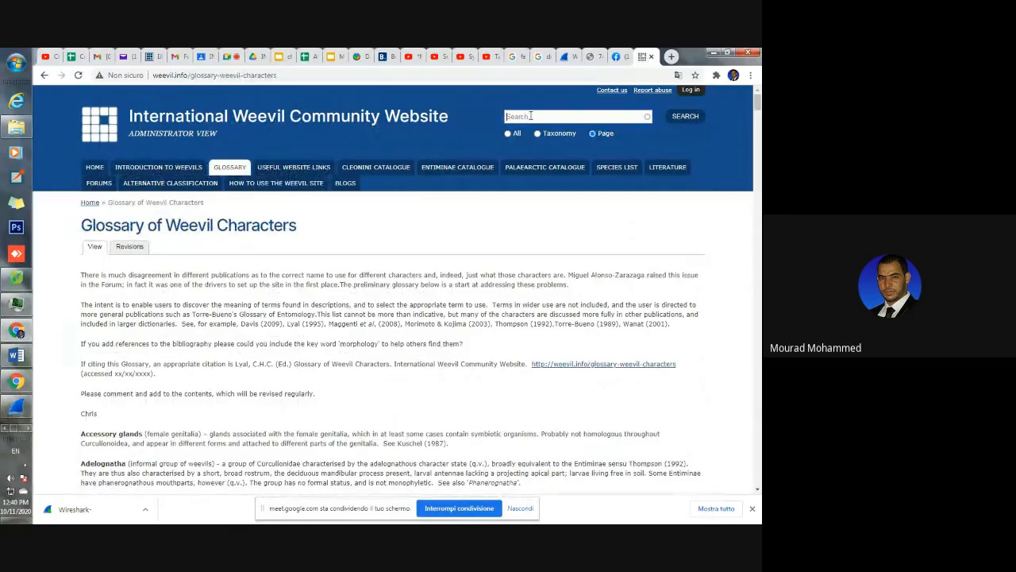
type("bu")
left_click(685, 117)
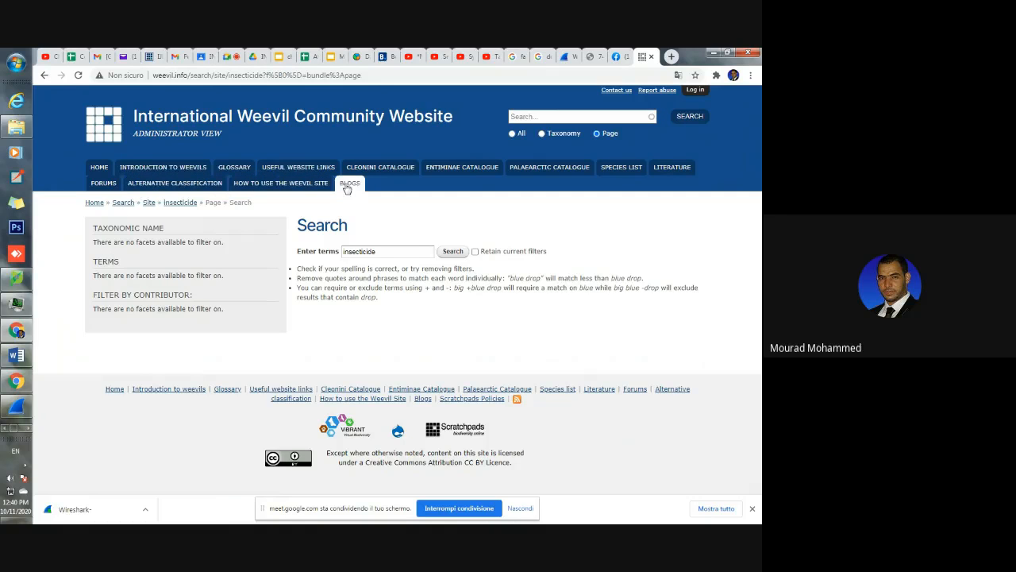
Visit the site's Blogs page, reopen the Glossary page and highlight part of its address
left_click(347, 187)
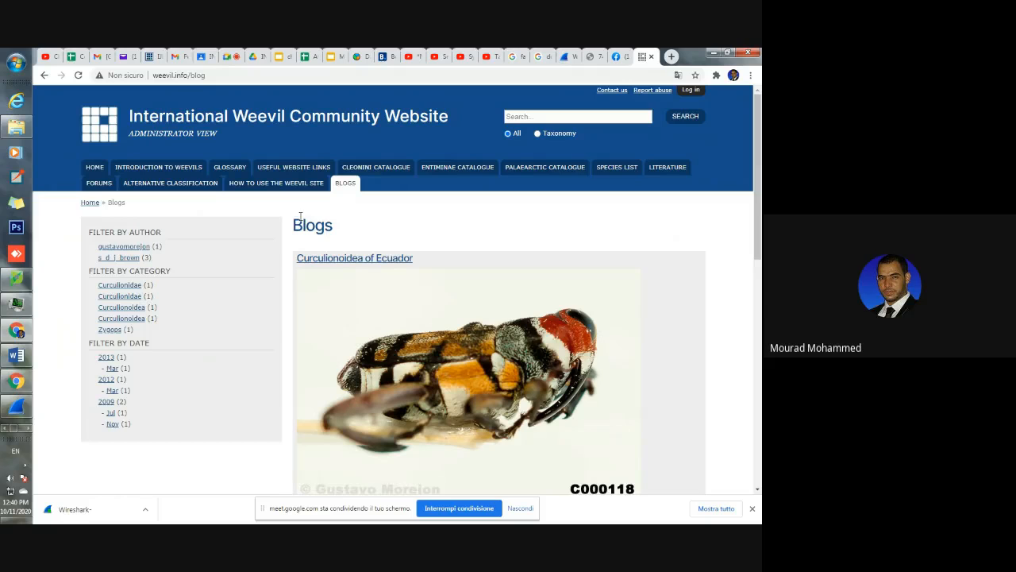
left_click(230, 170)
left_click_drag(172, 75, 284, 76)
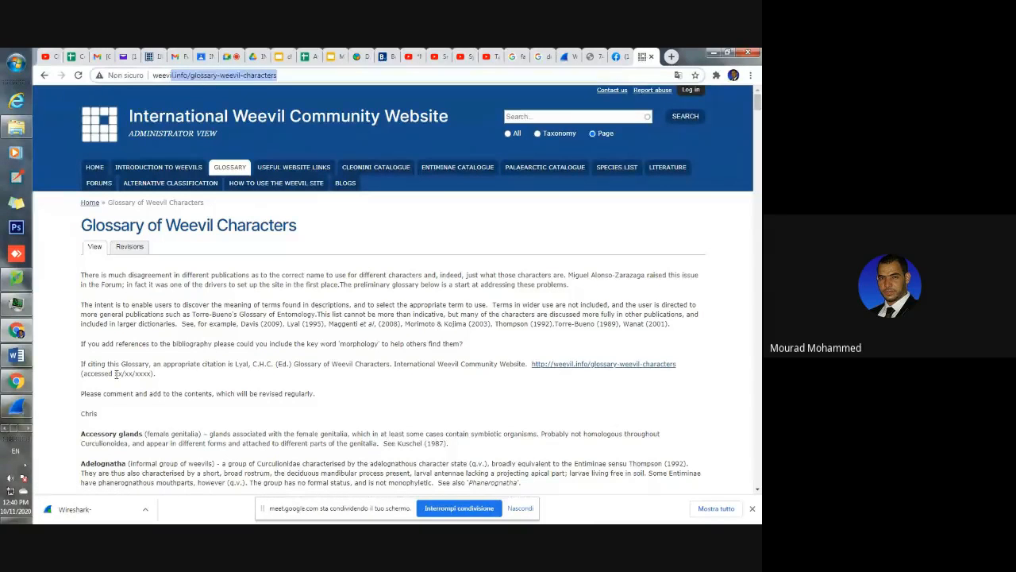
Stop the running Wireshark capture and find the packets containing the string "weevil"
left_click(18, 407)
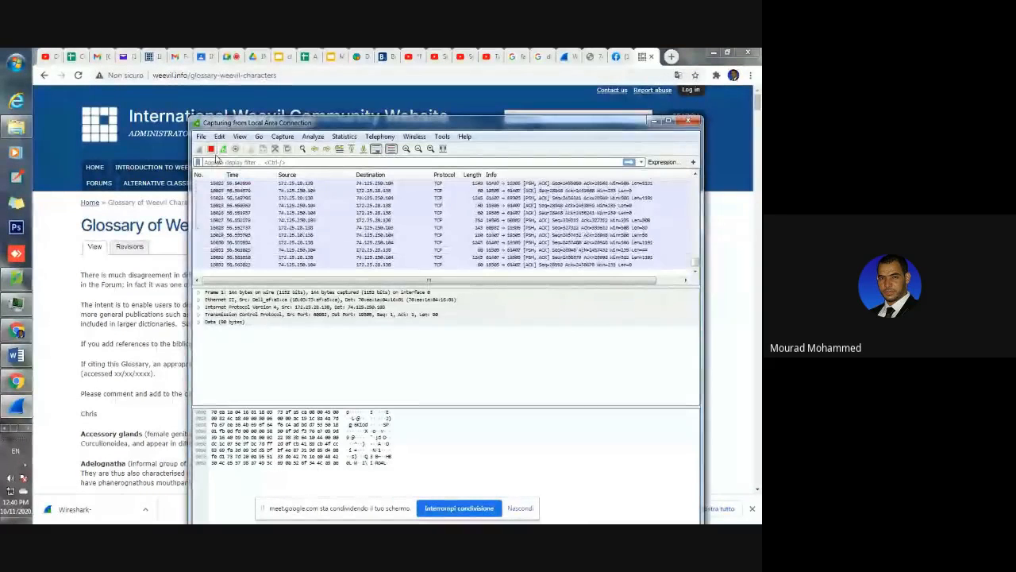
left_click(211, 150)
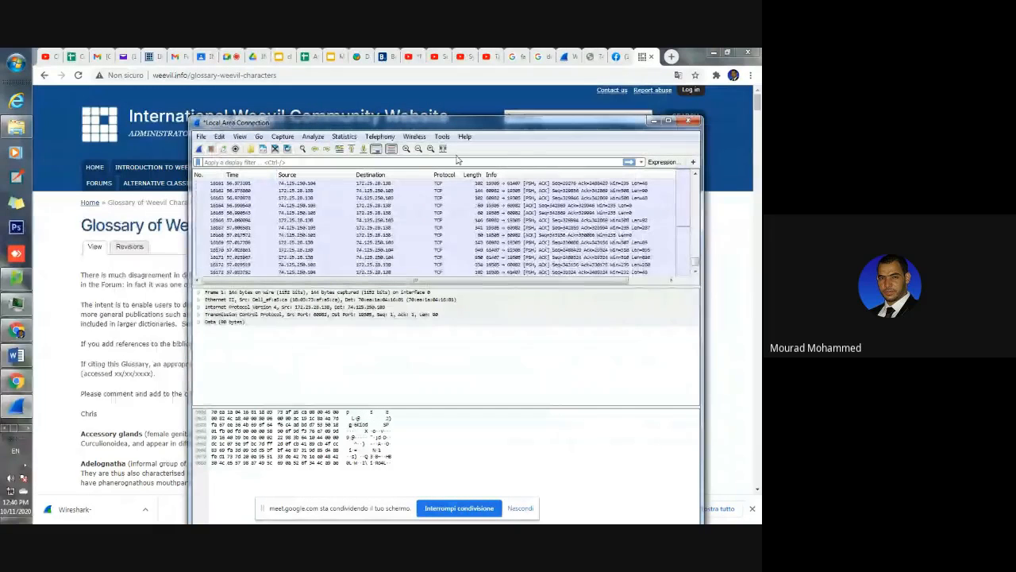
left_click(303, 149)
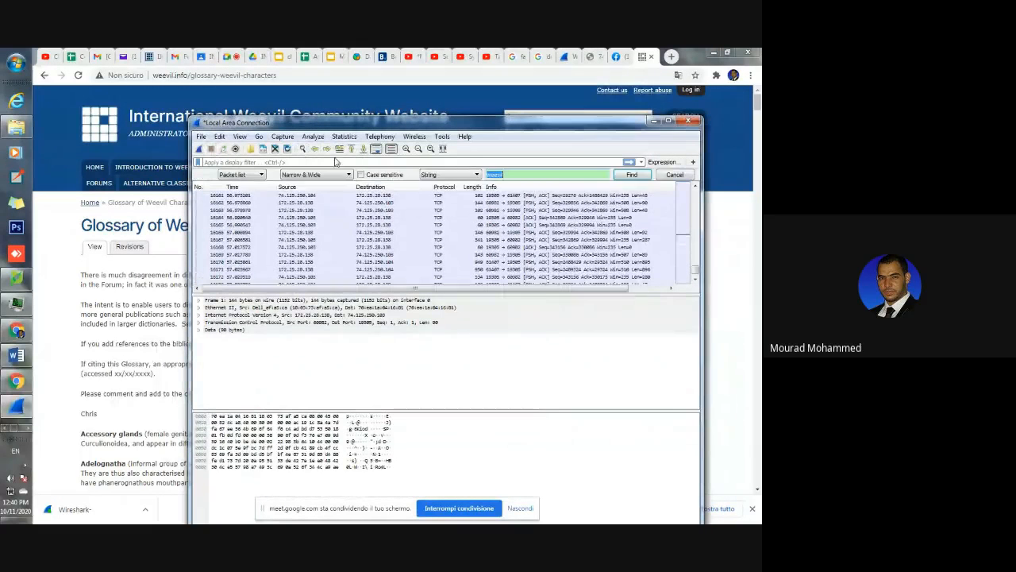
left_click(503, 175)
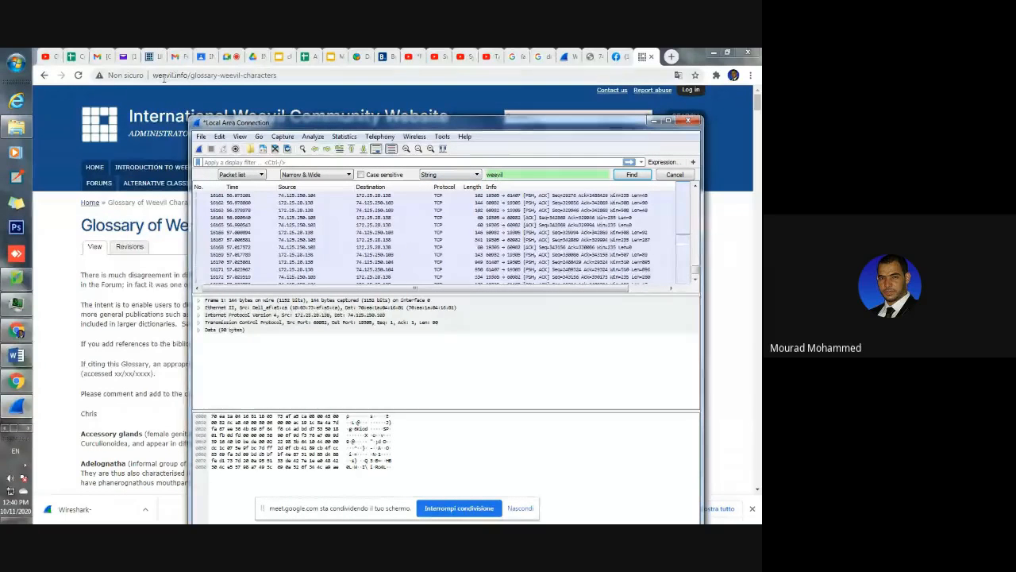
left_click(631, 175)
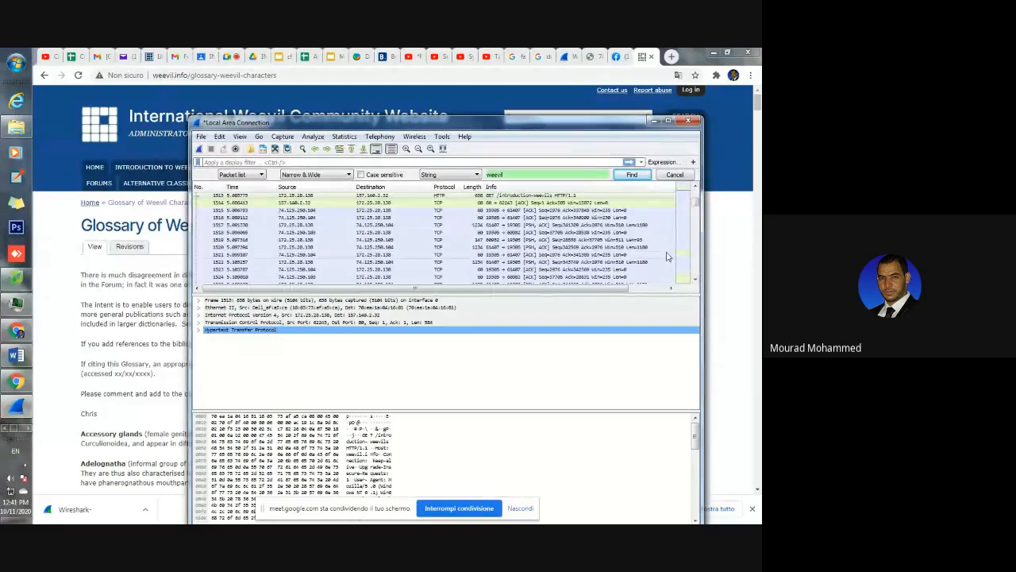
left_click(631, 174)
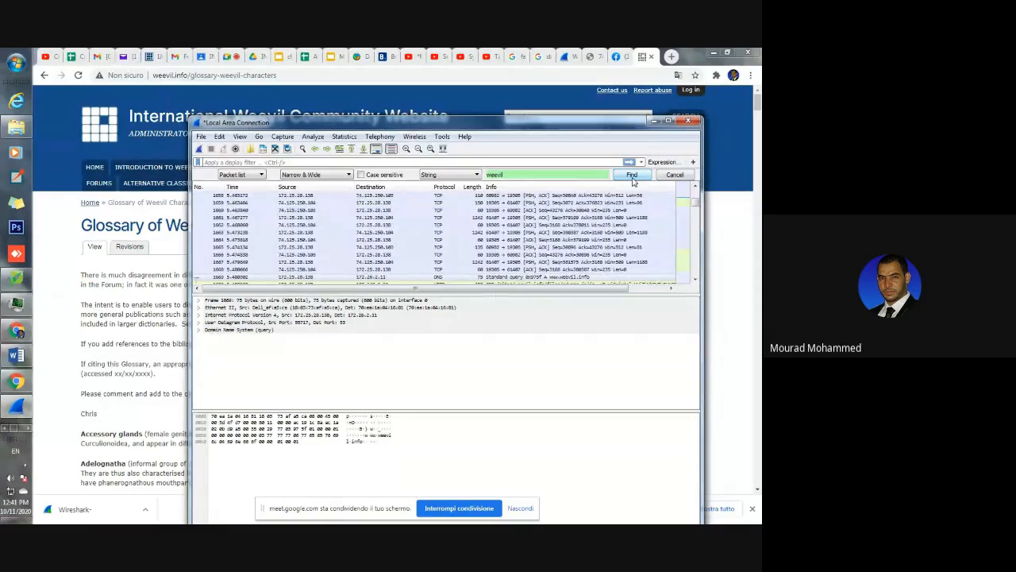
left_click(480, 278)
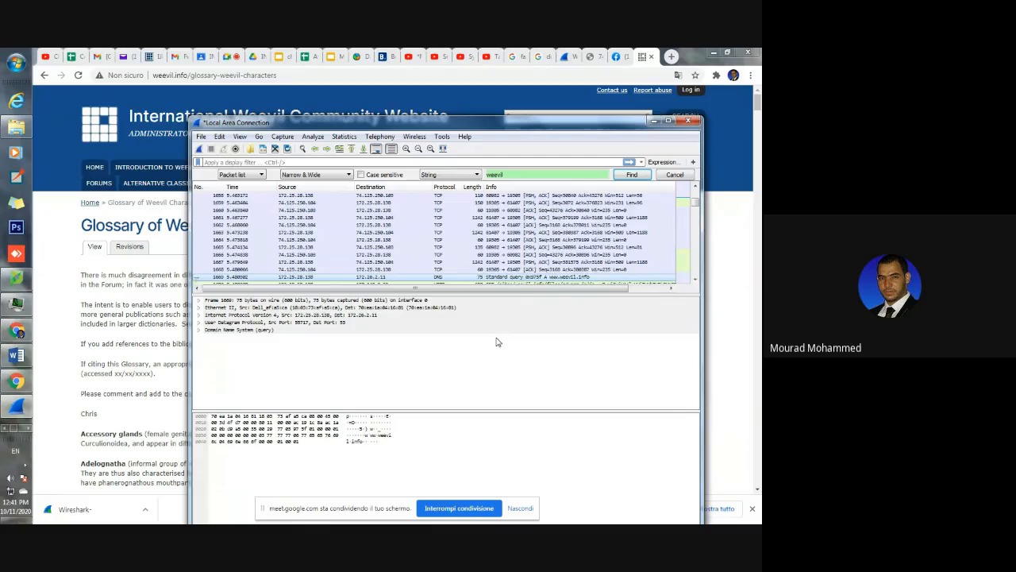
right_click(561, 278)
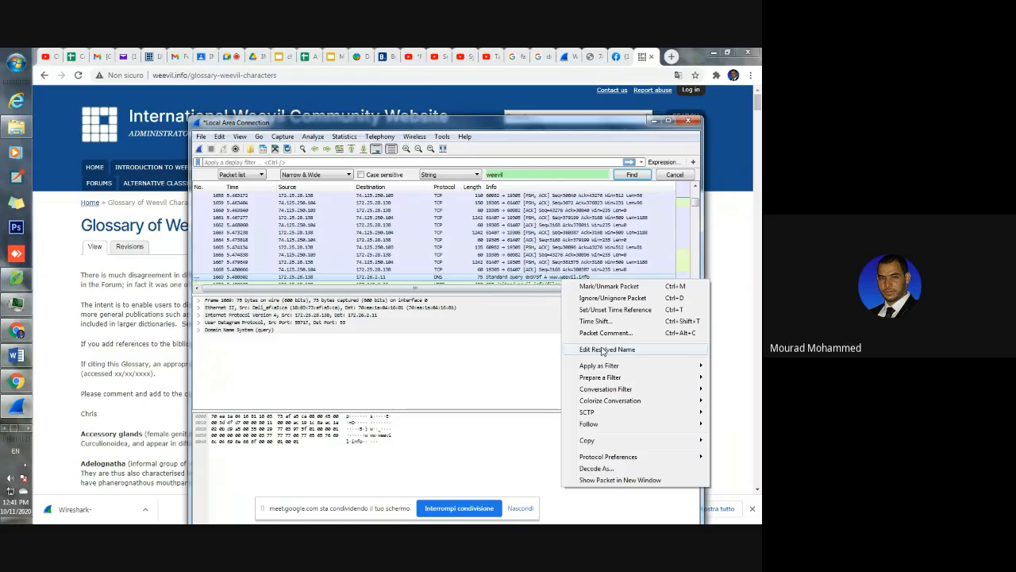
mouse_move(612, 424)
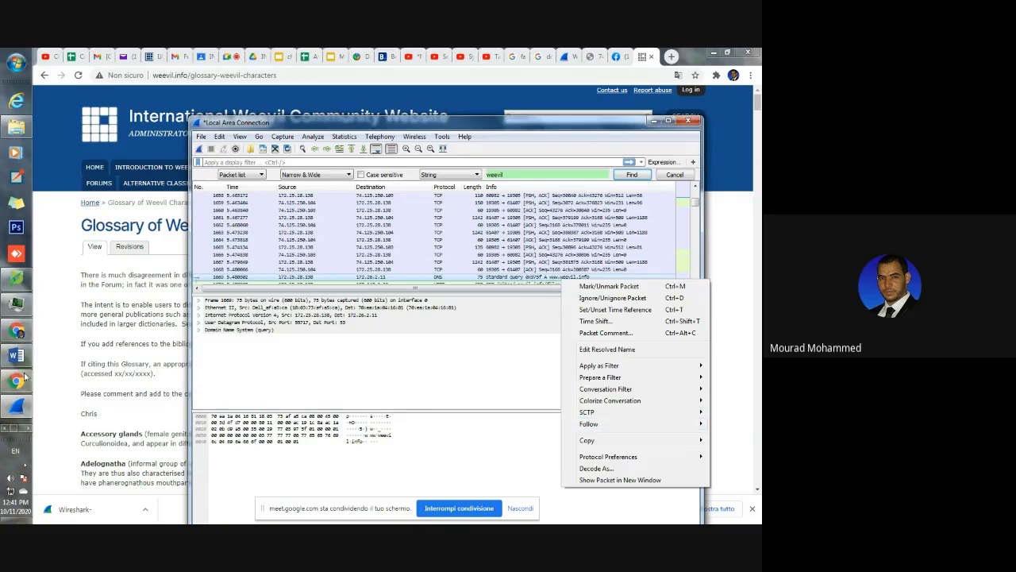
left_click(572, 261)
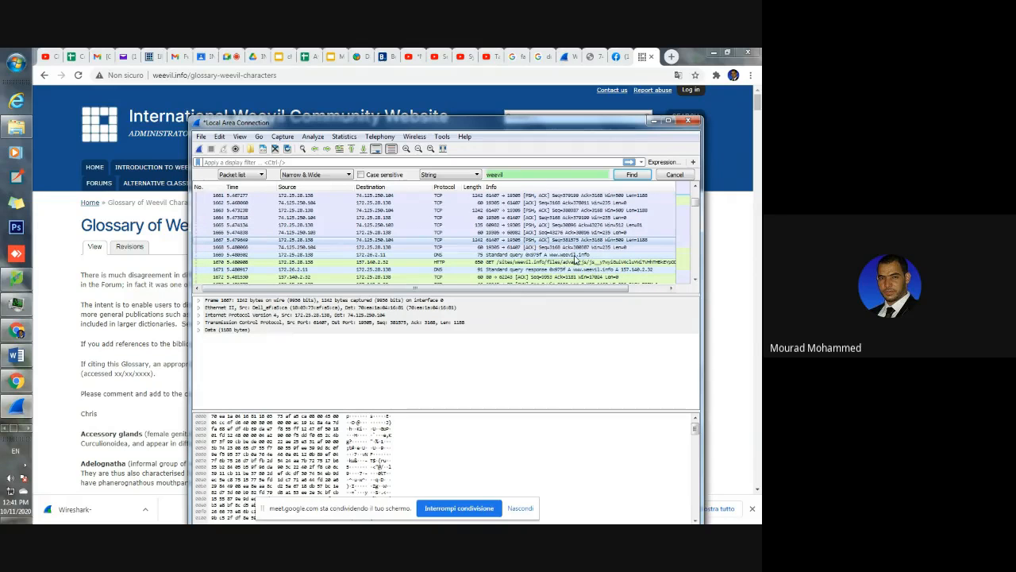
left_click(578, 254)
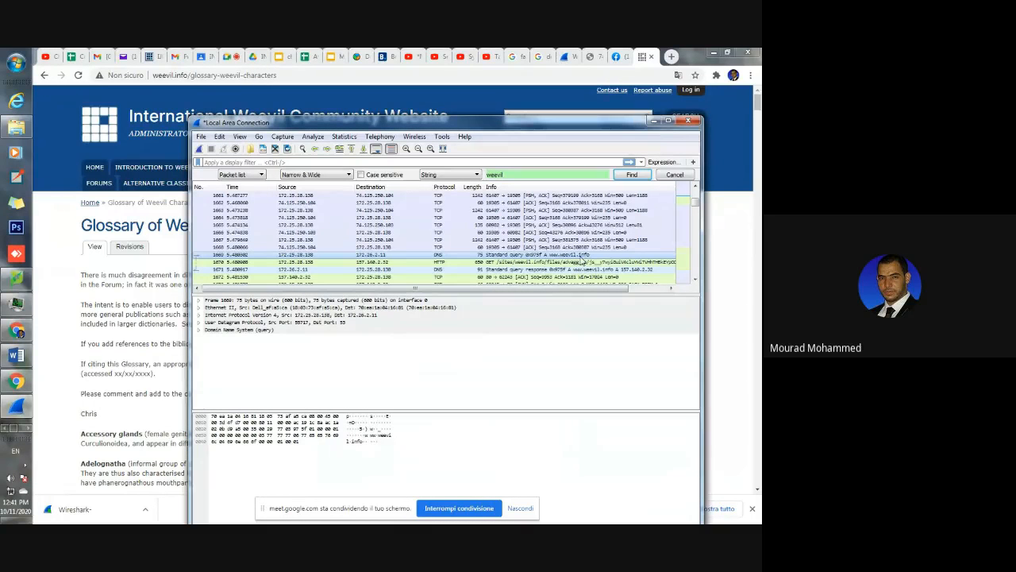
Compare the Follow stream options of the weevil.info HTTP GET packet with those of the DNS query packet
left_click(441, 263)
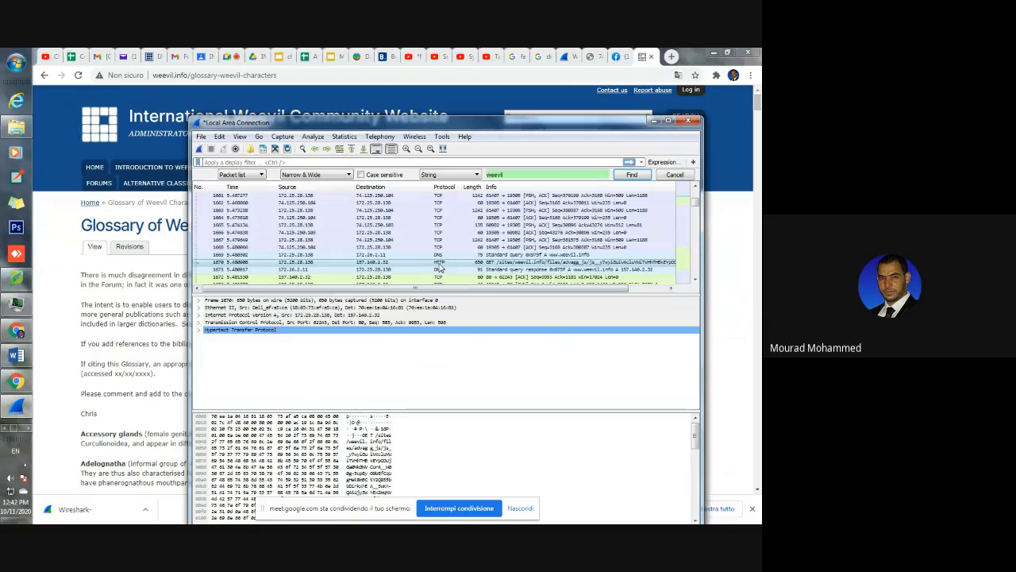
right_click(527, 267)
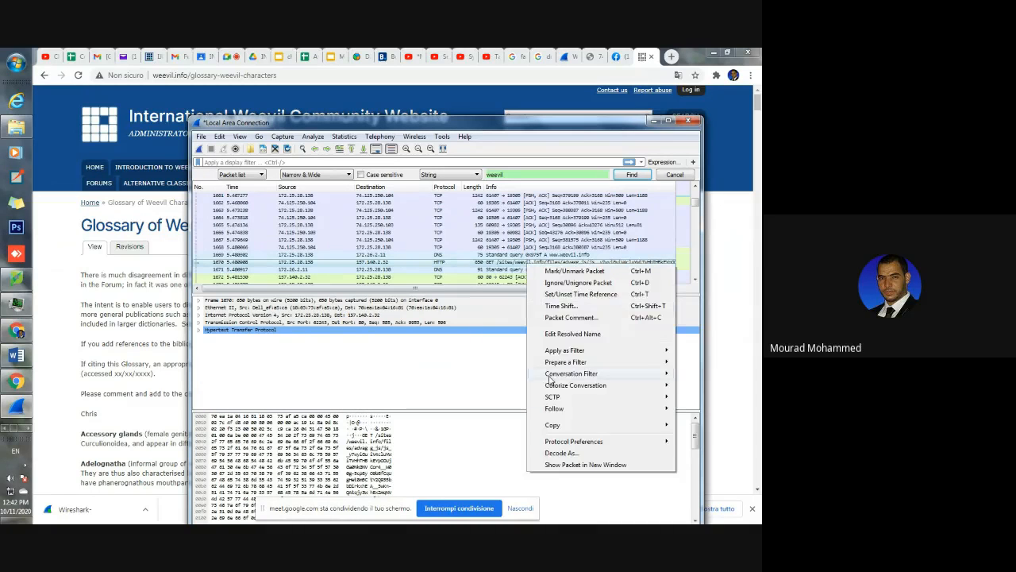
mouse_move(553, 409)
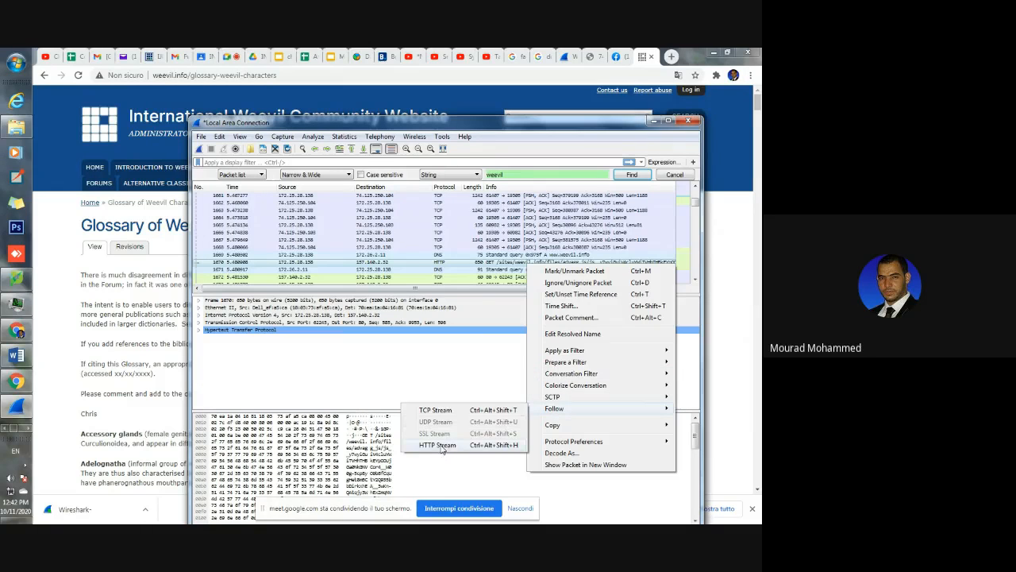
left_click(509, 262)
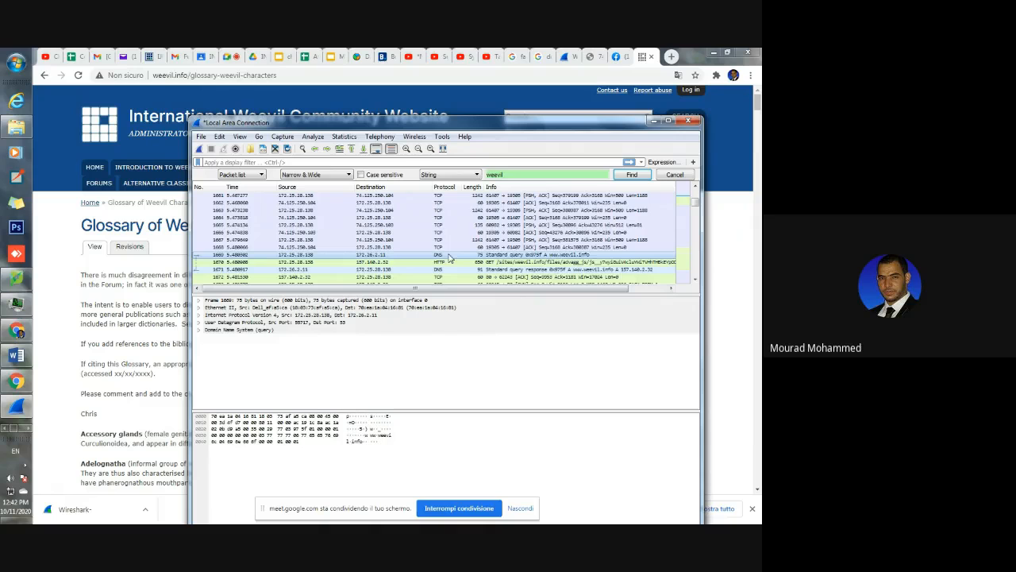
right_click(524, 257)
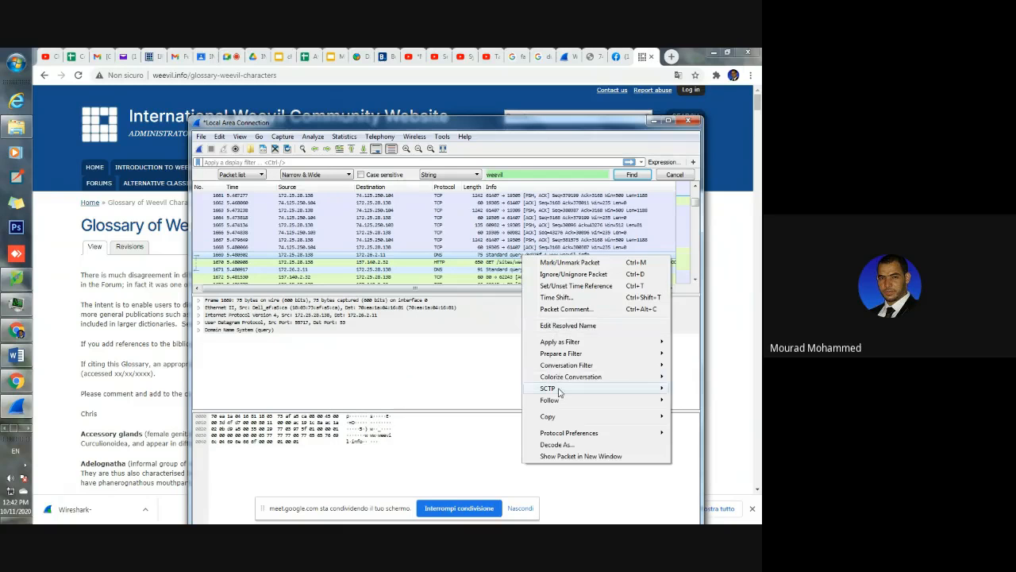
mouse_move(526, 401)
Follow the HTTP stream of the weevil.info GET request packet
left_click(502, 262)
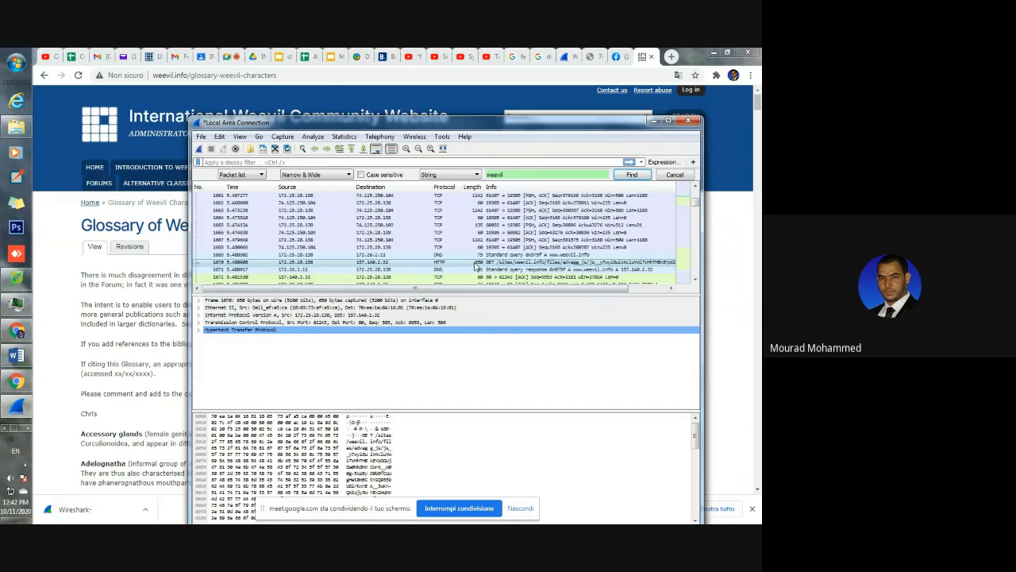
right_click(528, 263)
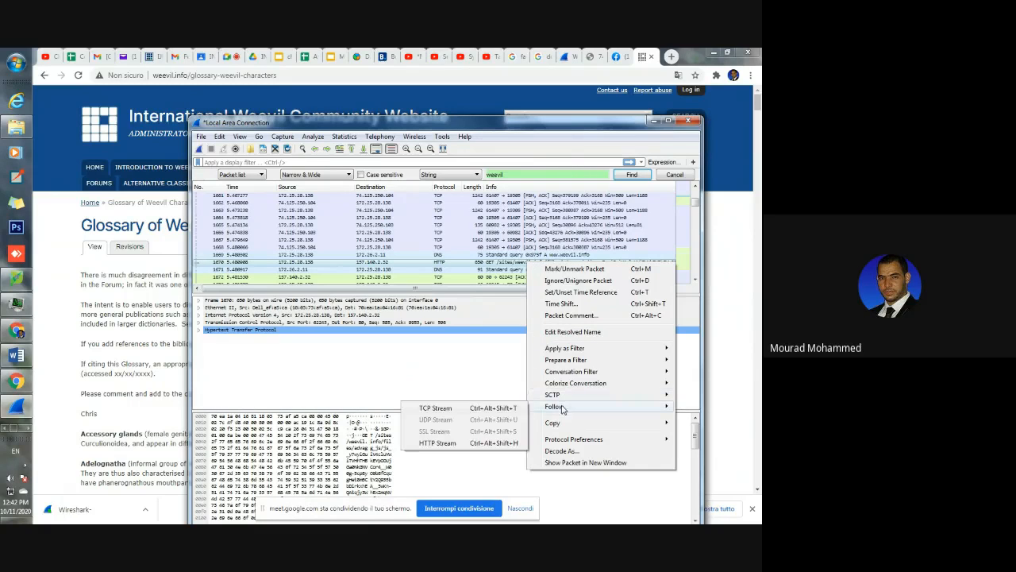
left_click(439, 441)
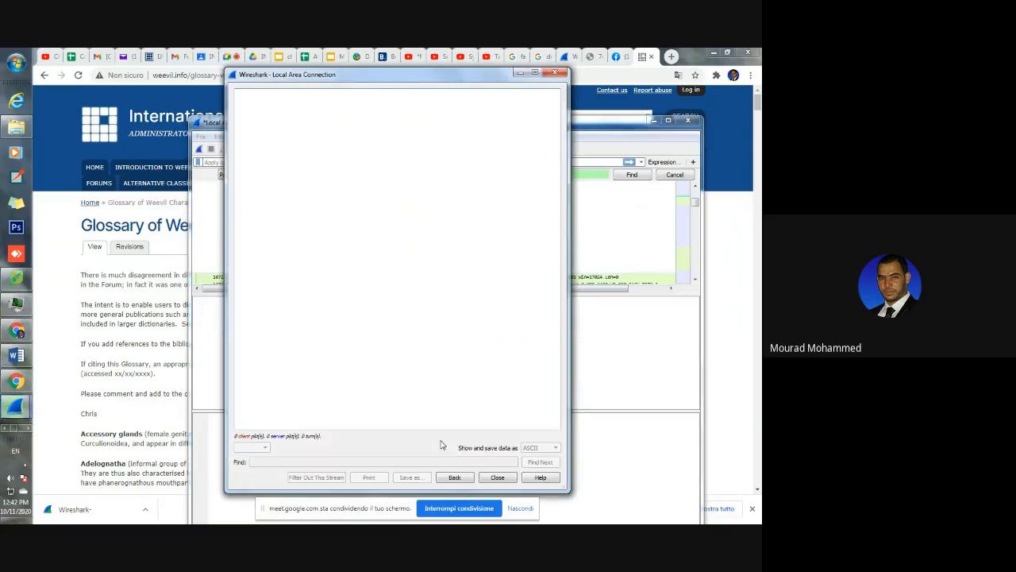
Look through the followed HTTP stream and find the string "<body" in it
scroll(361, 251, "down", 12)
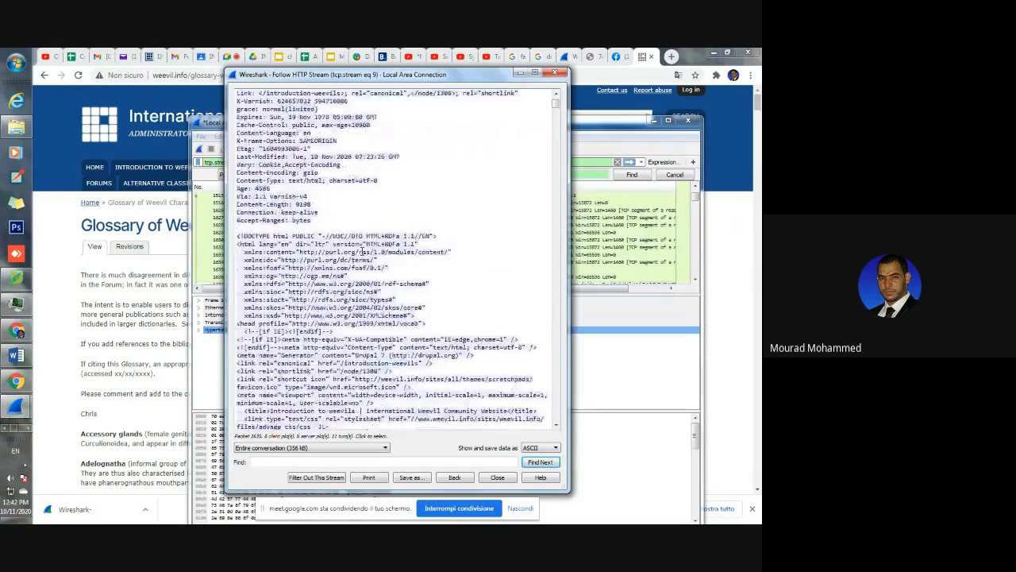
scroll(457, 285, "down", 13)
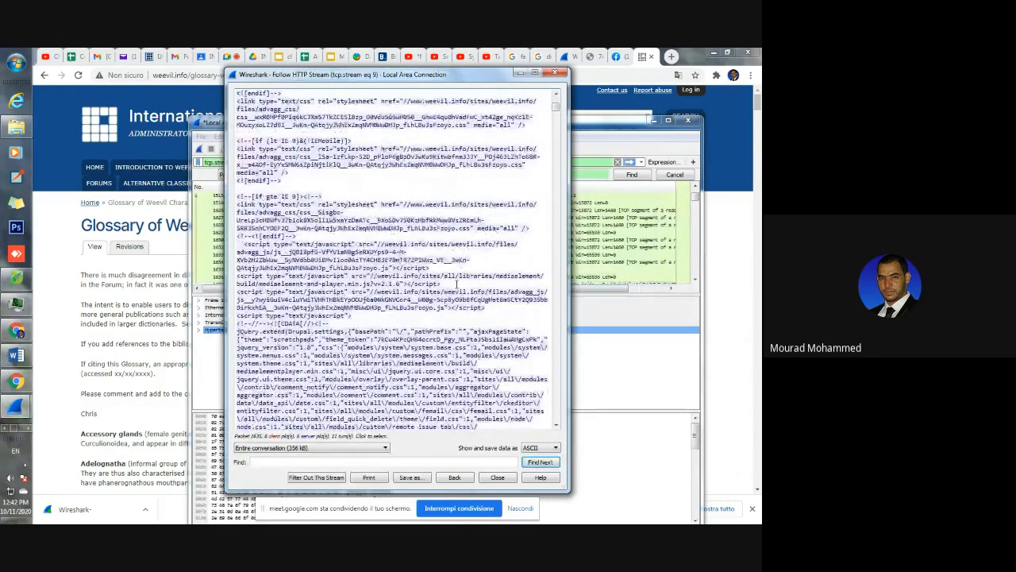
scroll(457, 284, "up", 8)
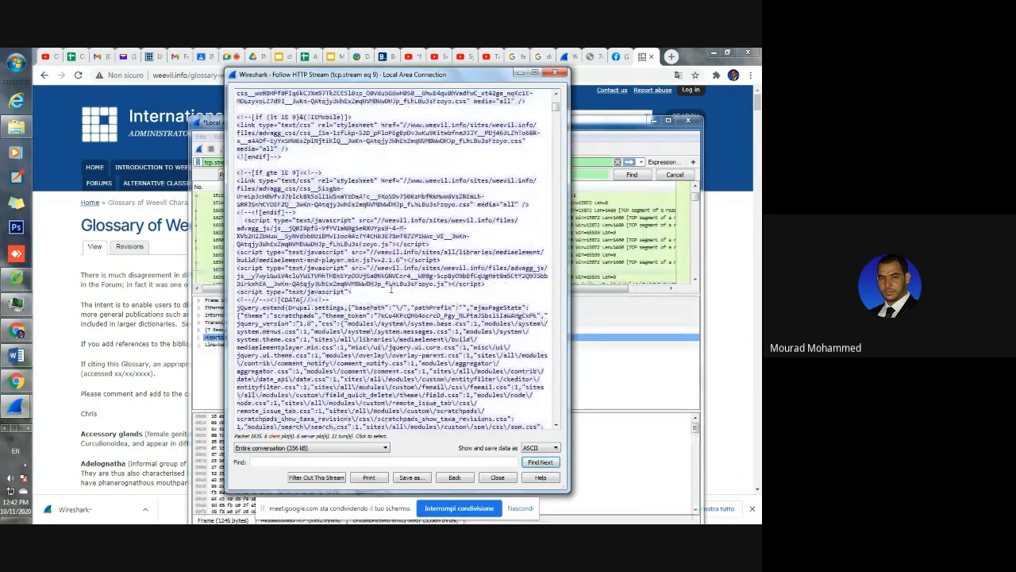
left_click(276, 461)
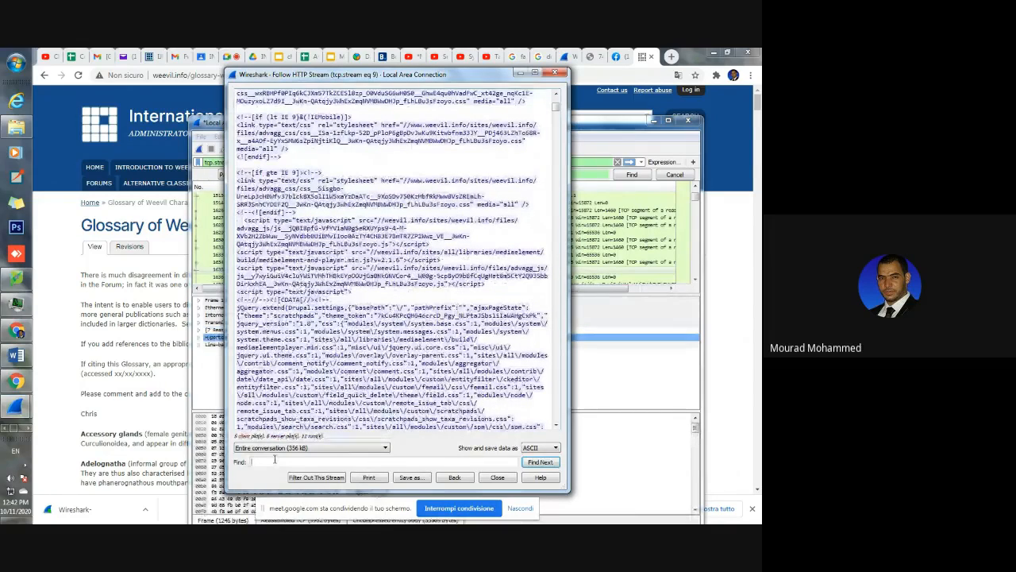
type("<bod")
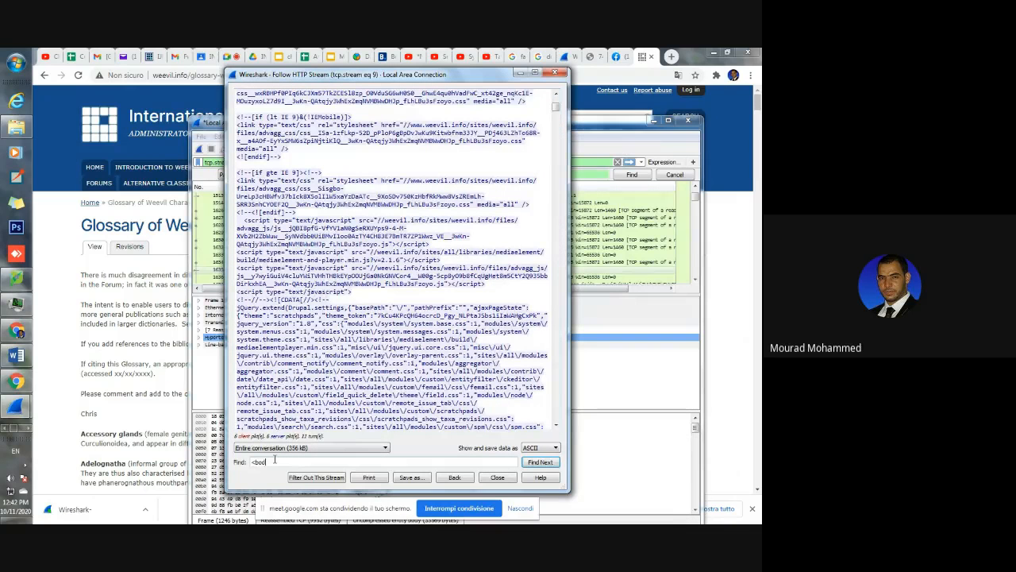
type("y")
key("Return")
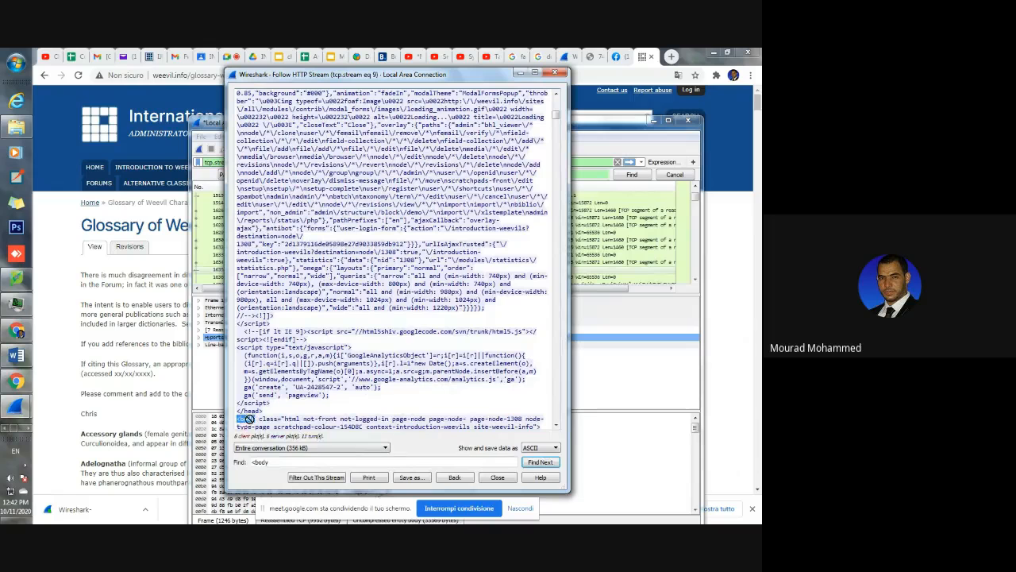
Examine the page's body markup in the HTTP stream and close the stream window
left_click(259, 419)
scroll(262, 409, "down", 4)
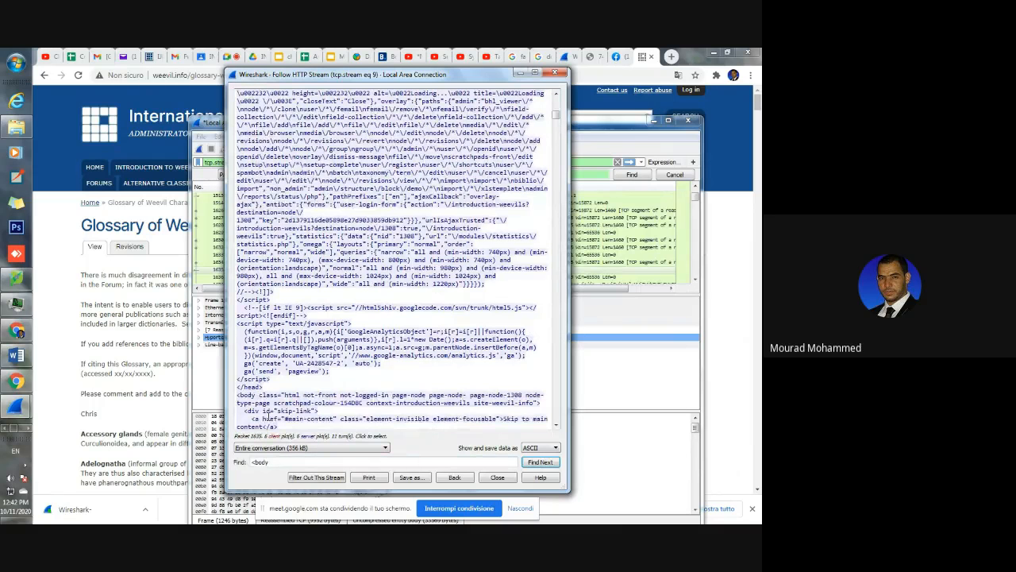
left_click_drag(238, 324, 289, 410)
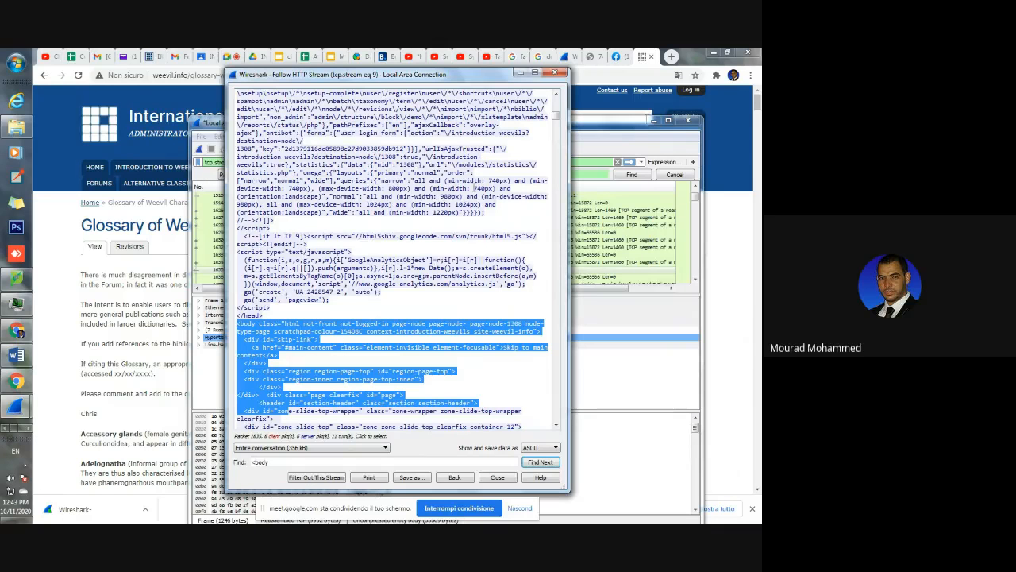
left_click(555, 73)
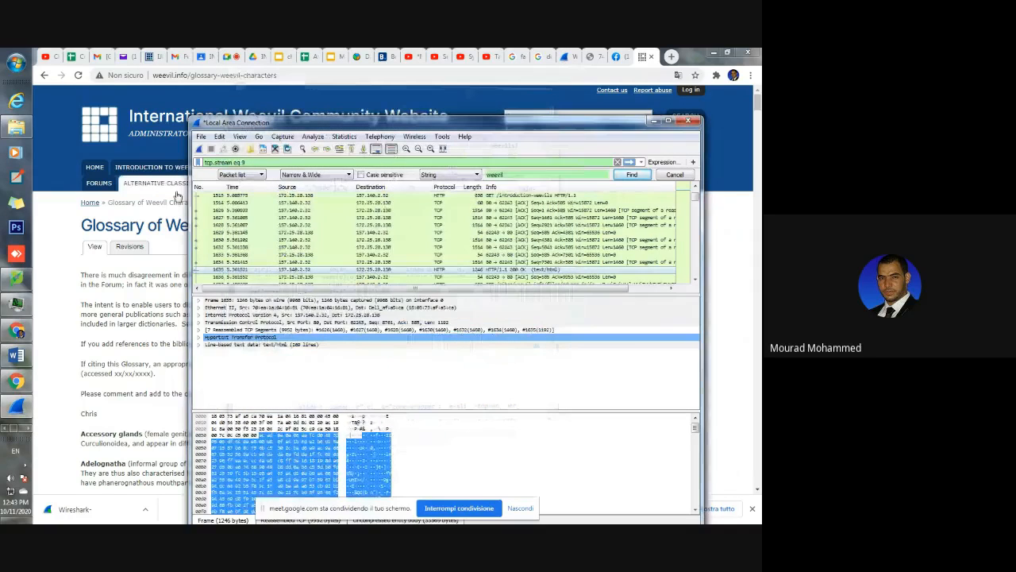
Start a new Wireshark capture on the Local Area Connection without saving the captured packets
left_click(178, 195)
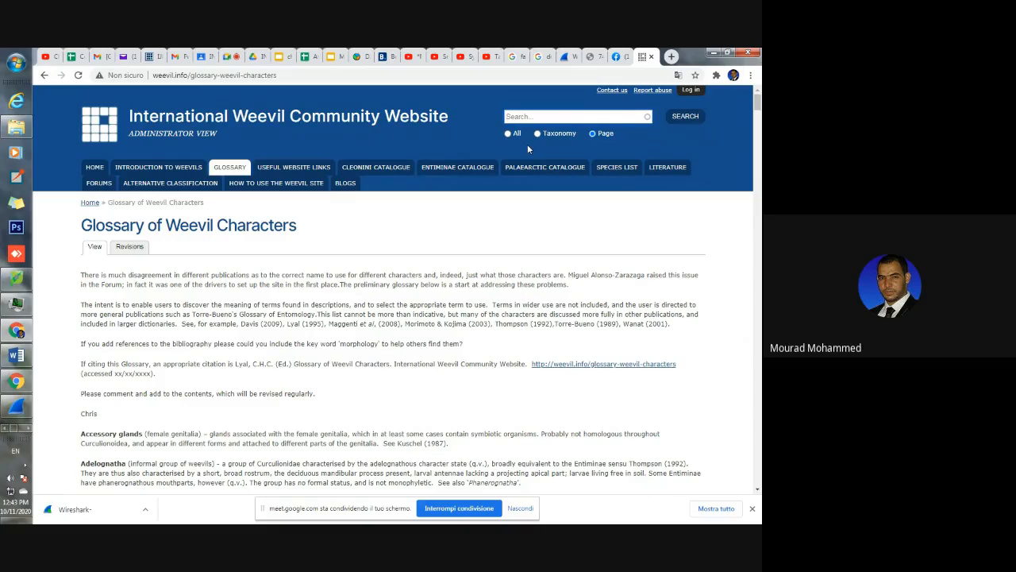
left_click(16, 410)
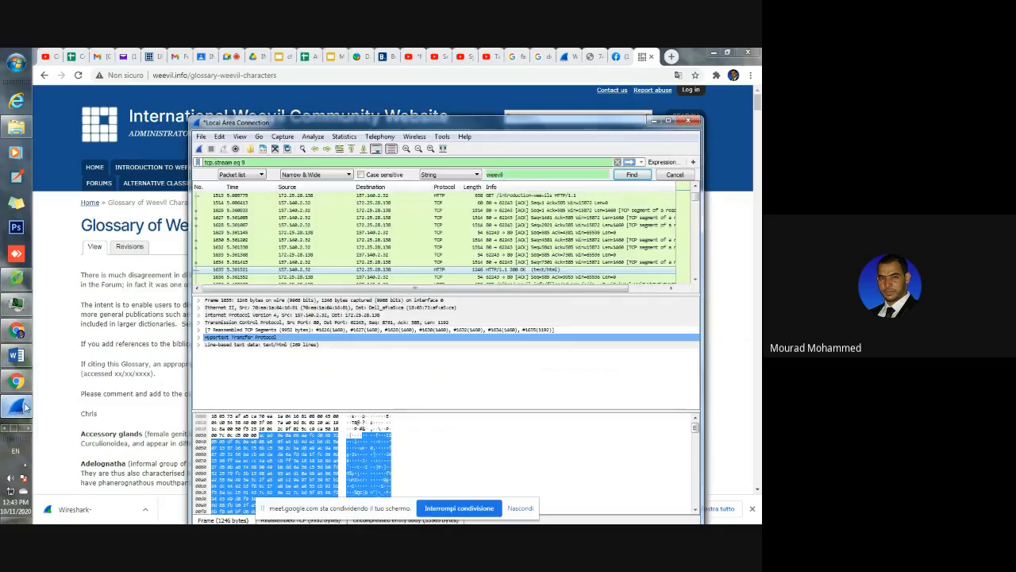
left_click(201, 149)
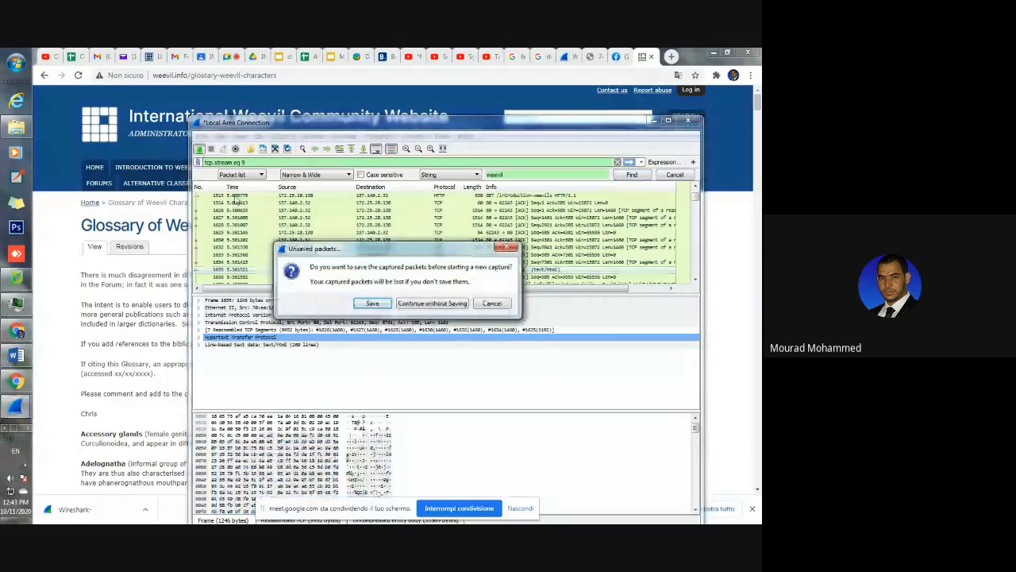
left_click(420, 303)
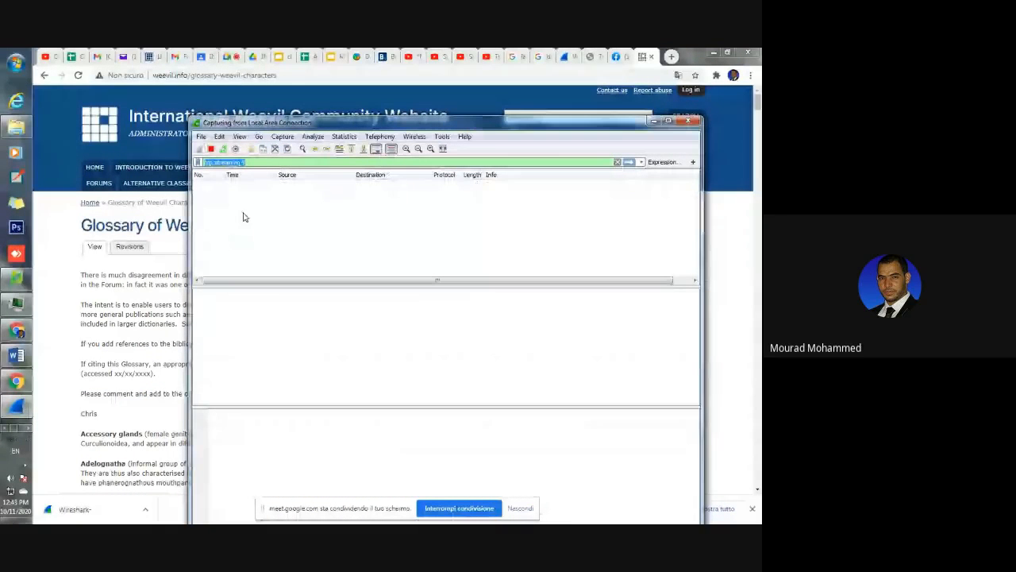
Switch to the browser, search the weevil.info site for "pesticide" and check how the search term is passed in the URL
left_click(68, 225)
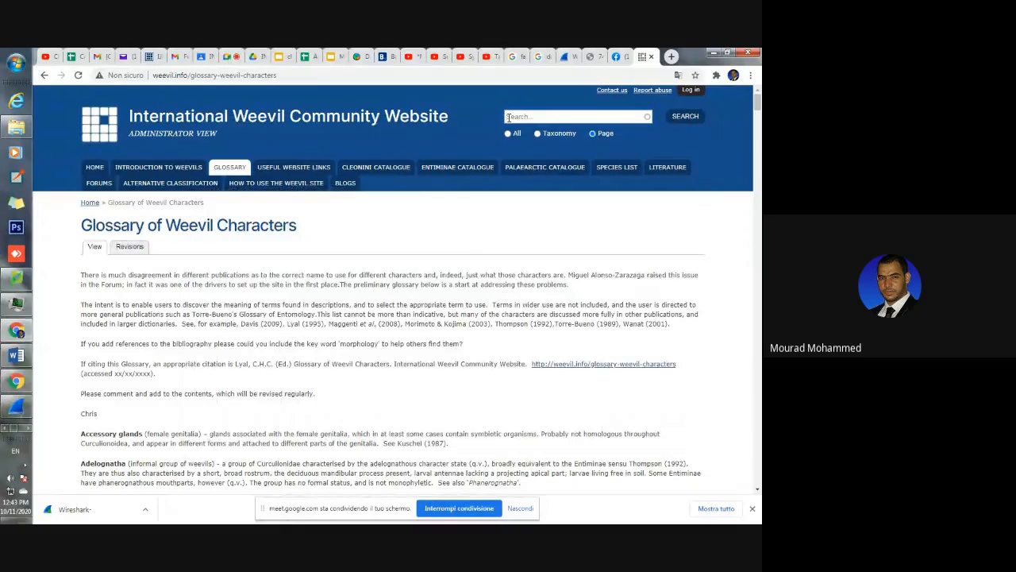
type("ge")
type("sticide")
left_click(681, 121)
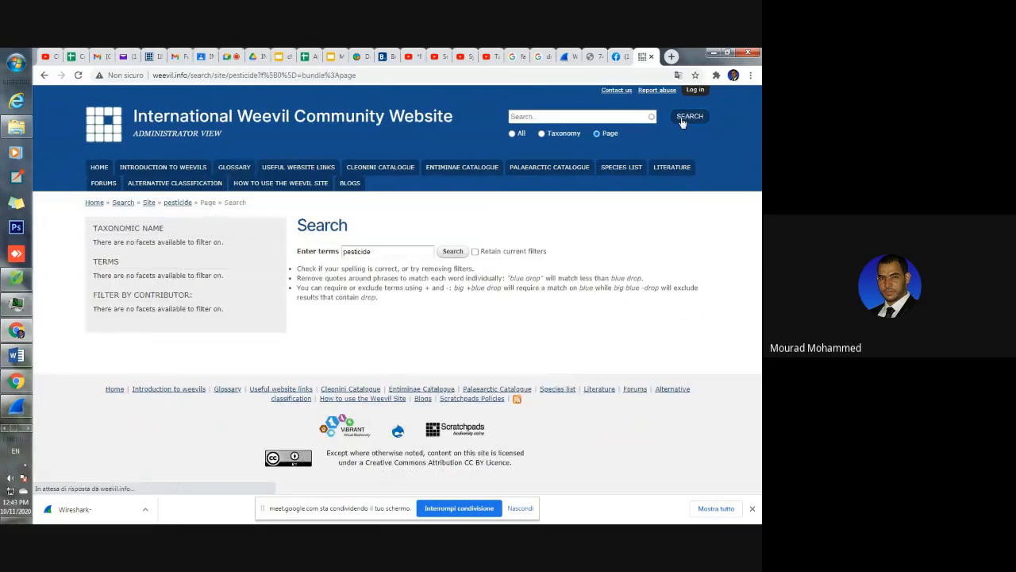
left_click_drag(228, 77, 257, 75)
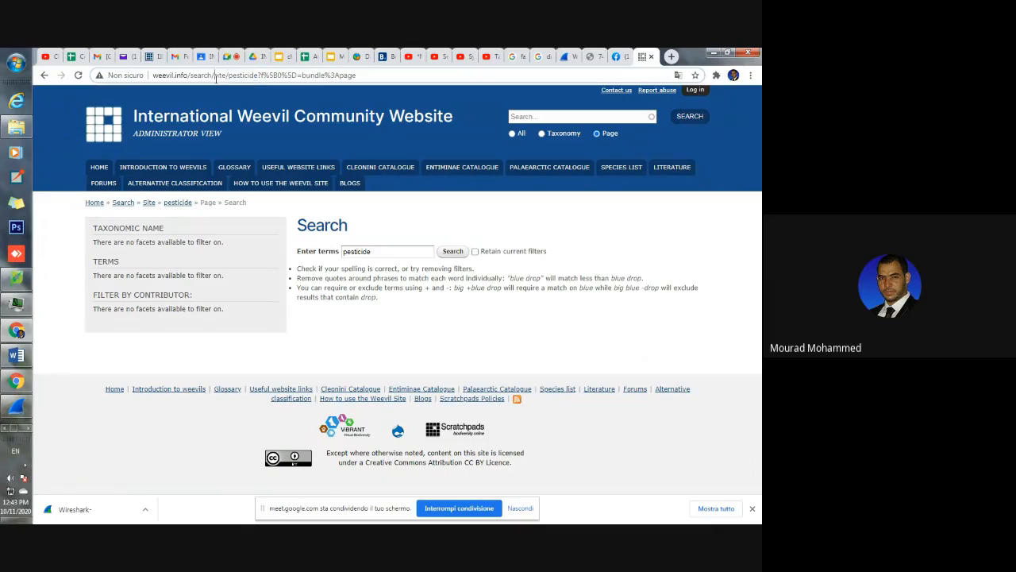
double_click(215, 77)
double_click(250, 75)
Switch to Wireshark, stop the running capture and inspect the listed TCP SYN and retransmission packets
left_click(16, 408)
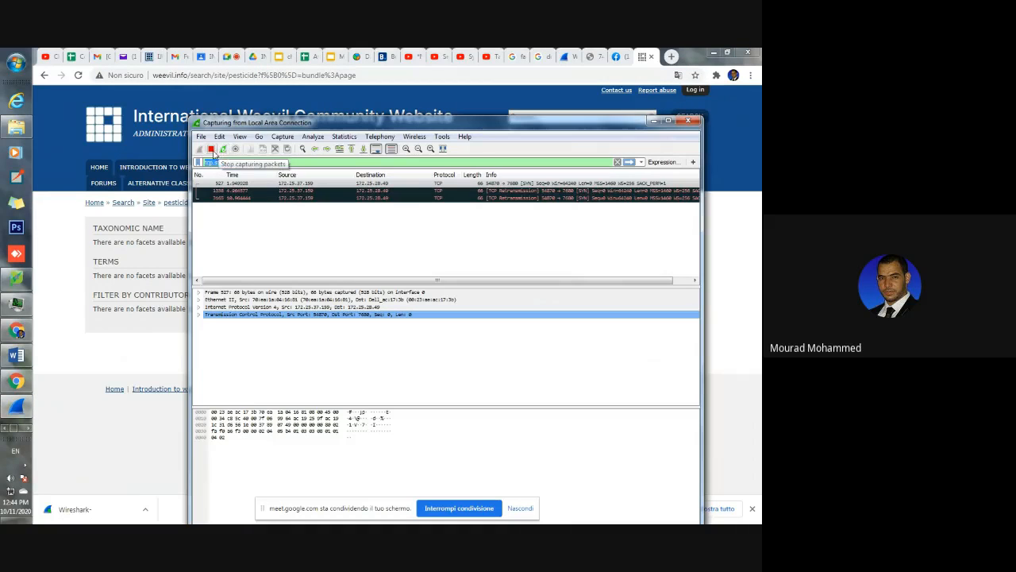
left_click(211, 148)
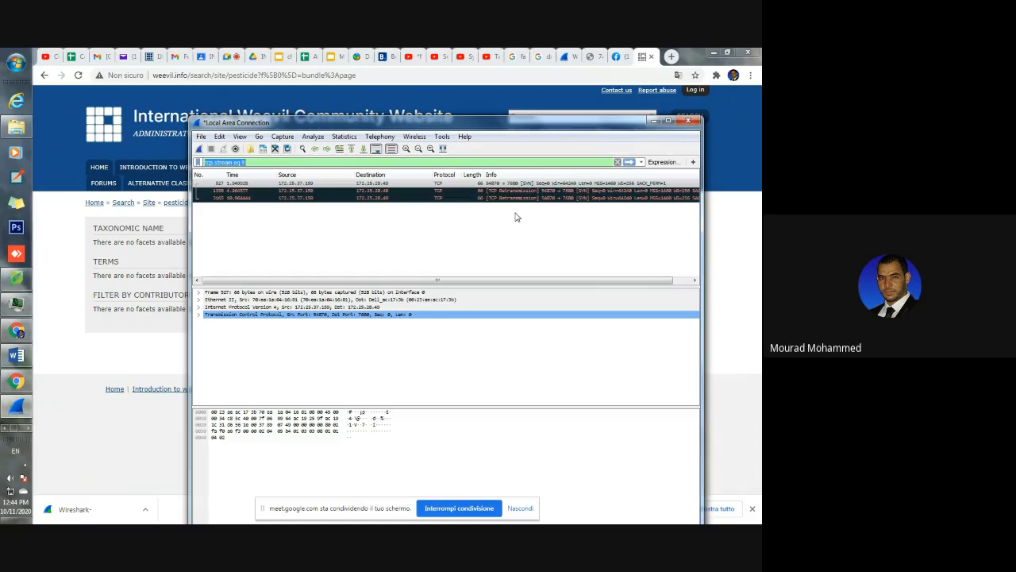
left_click(590, 191)
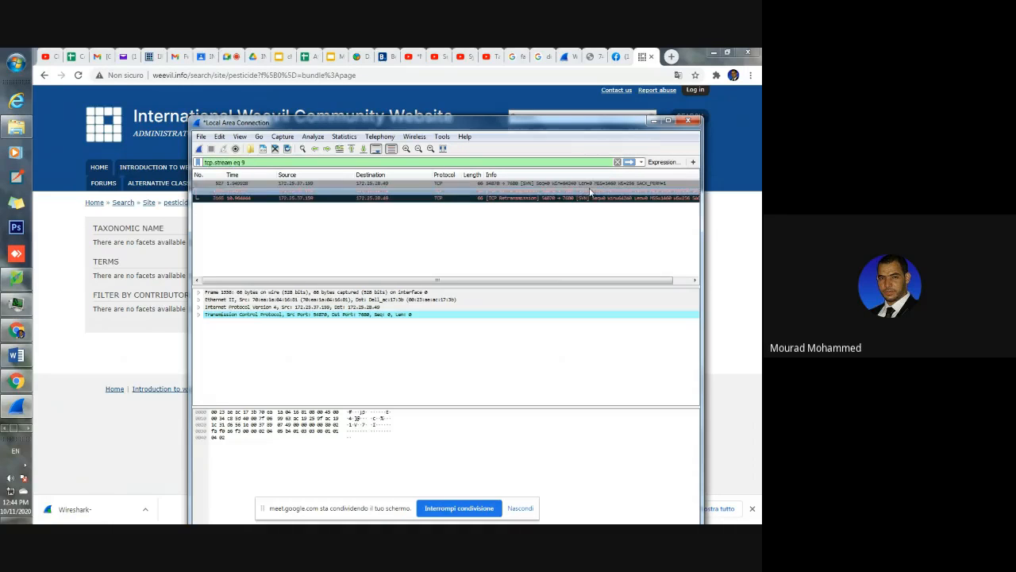
left_click(590, 199)
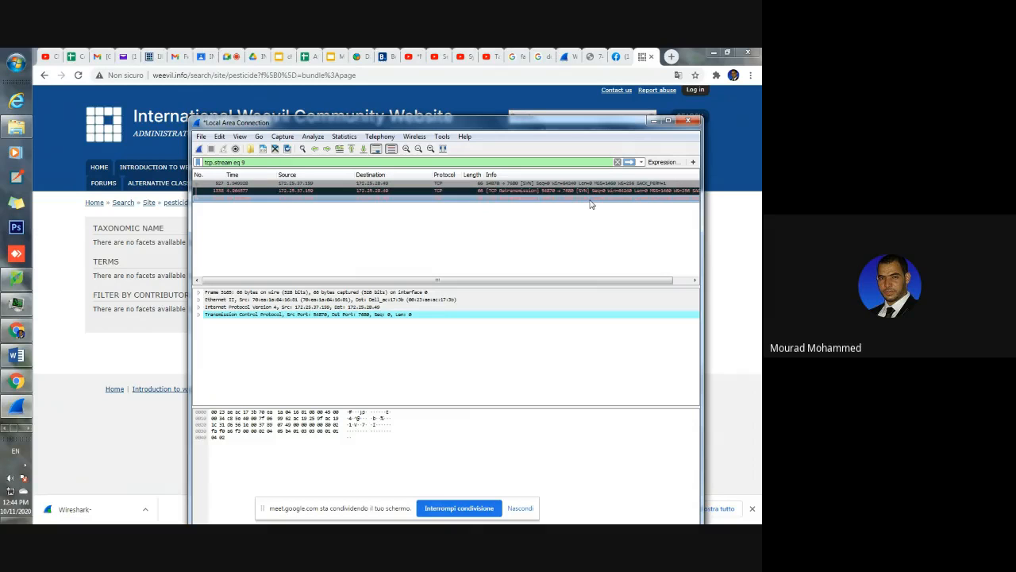
left_click(592, 184)
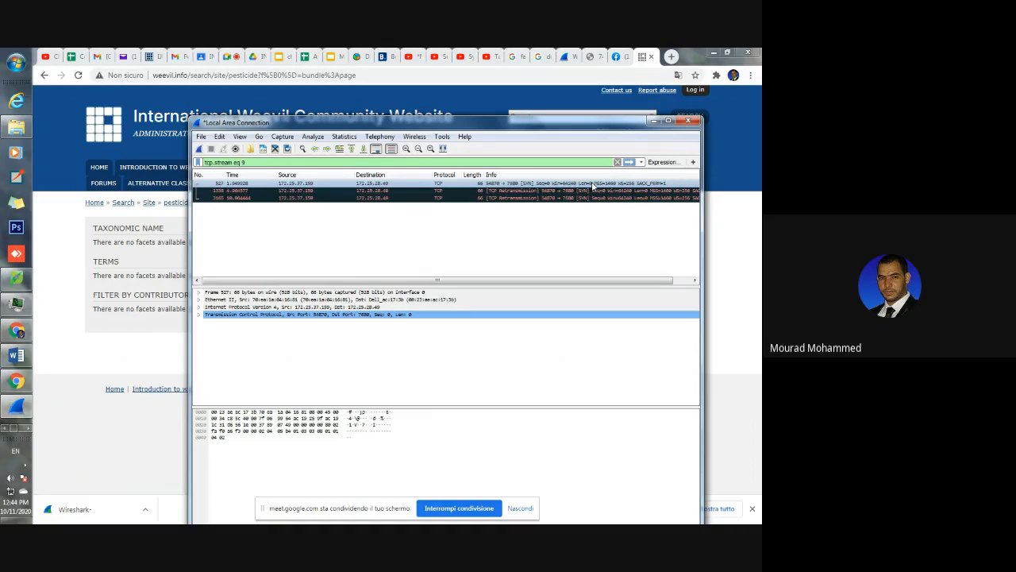
double_click(591, 185)
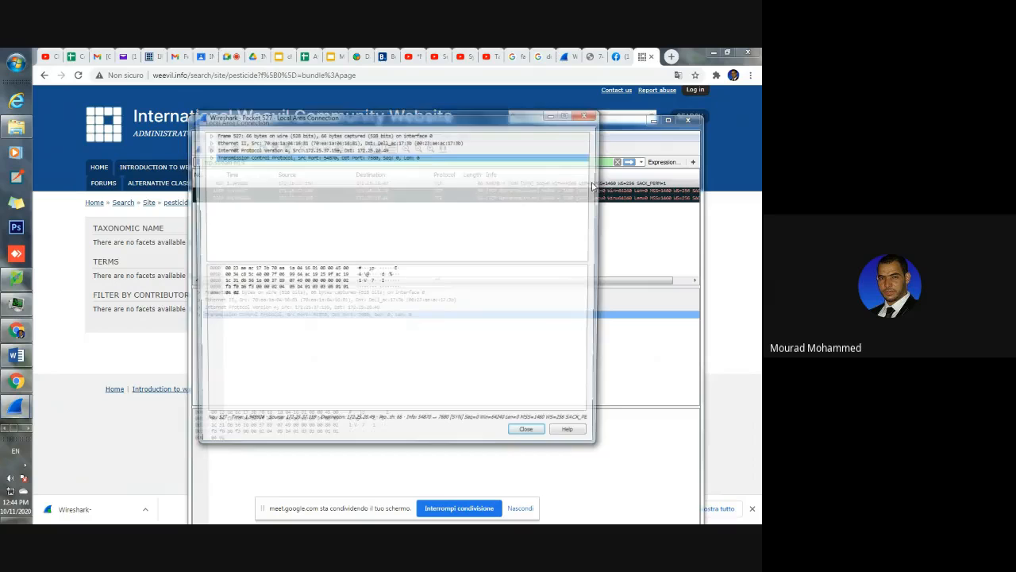
left_click(589, 114)
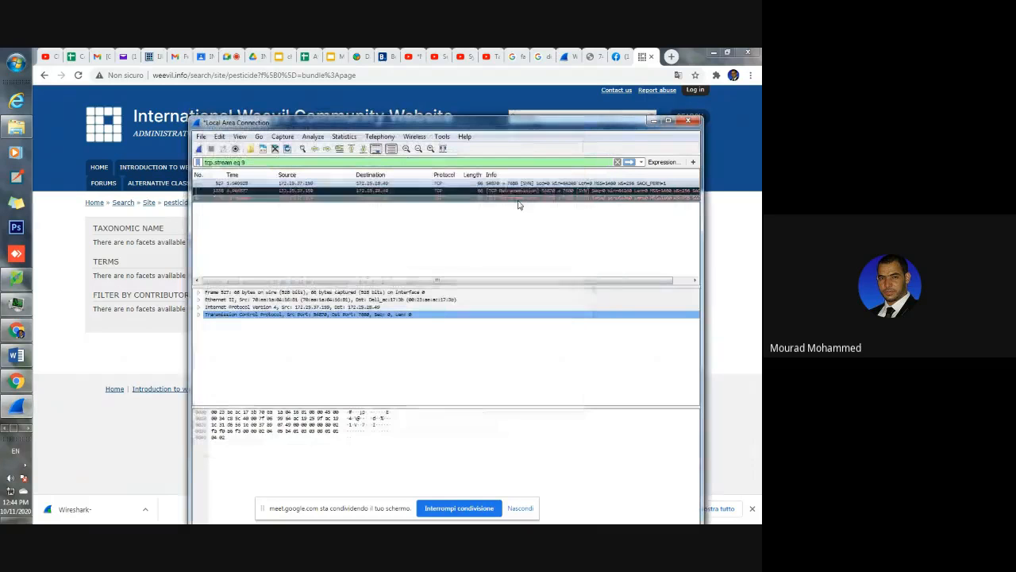
double_click(578, 195)
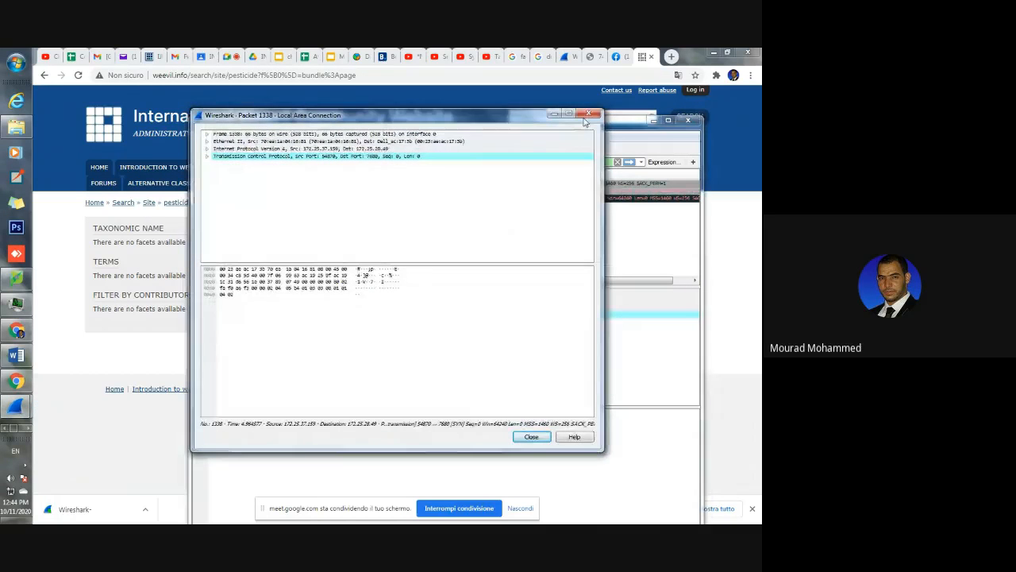
left_click(586, 116)
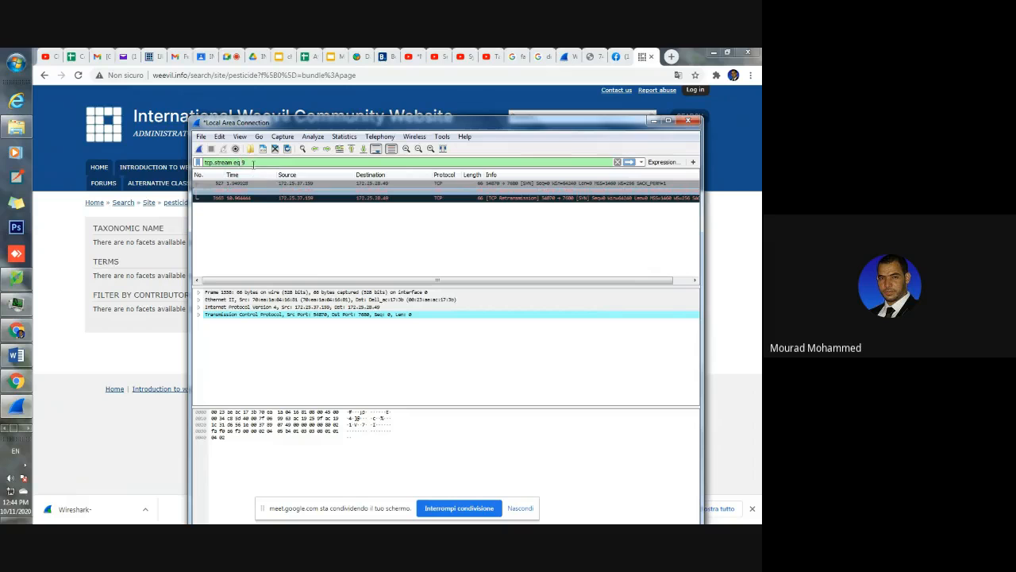
Clear the tcp.stream display filter and start a new capture without saving the captured packets
left_click_drag(254, 163, 153, 170)
key("BackSpace")
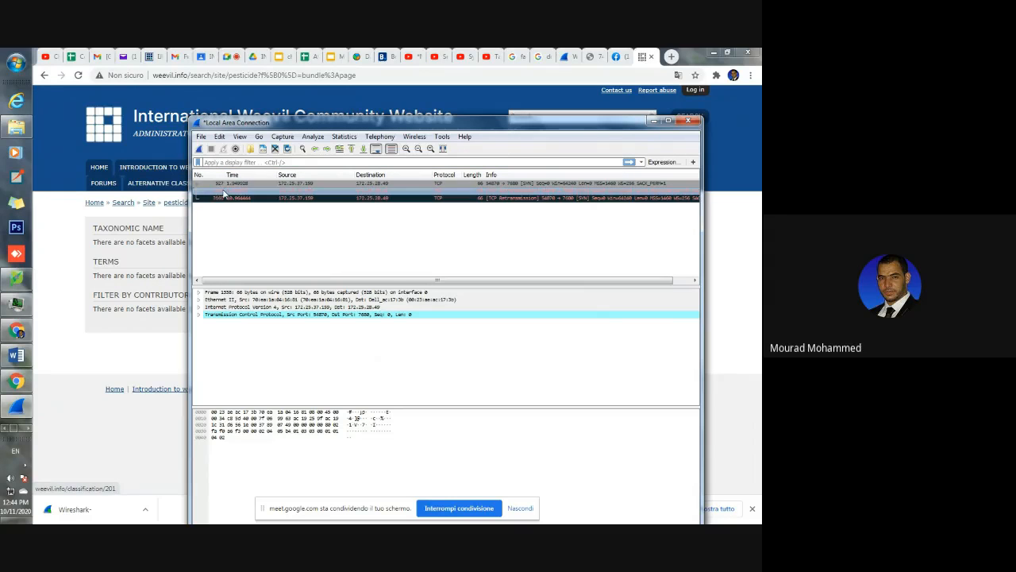
left_click(199, 149)
left_click(432, 303)
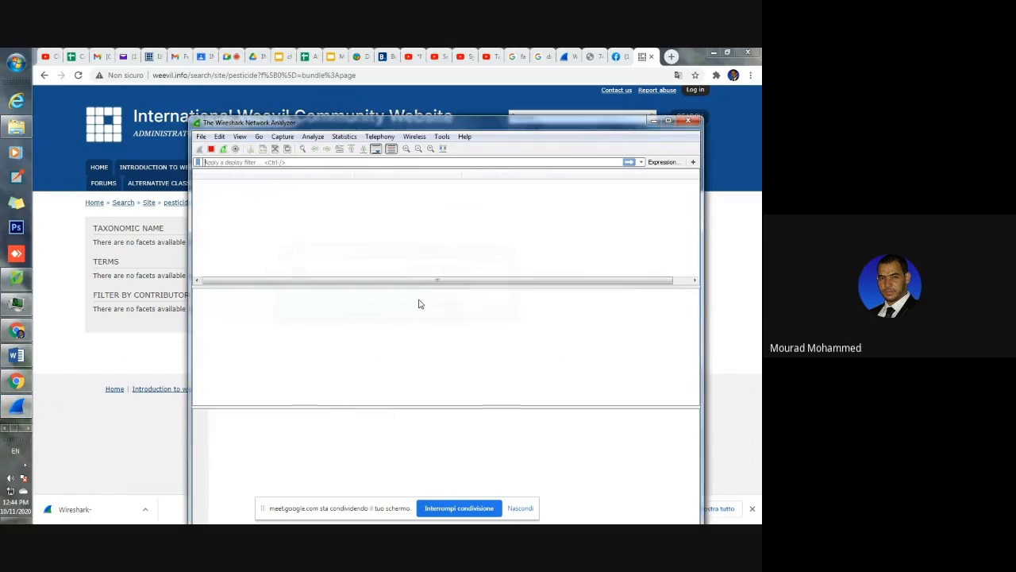
Switch to the browser, search the weevil.info site again for "pesticide" and check the term in the URL
left_click(93, 239)
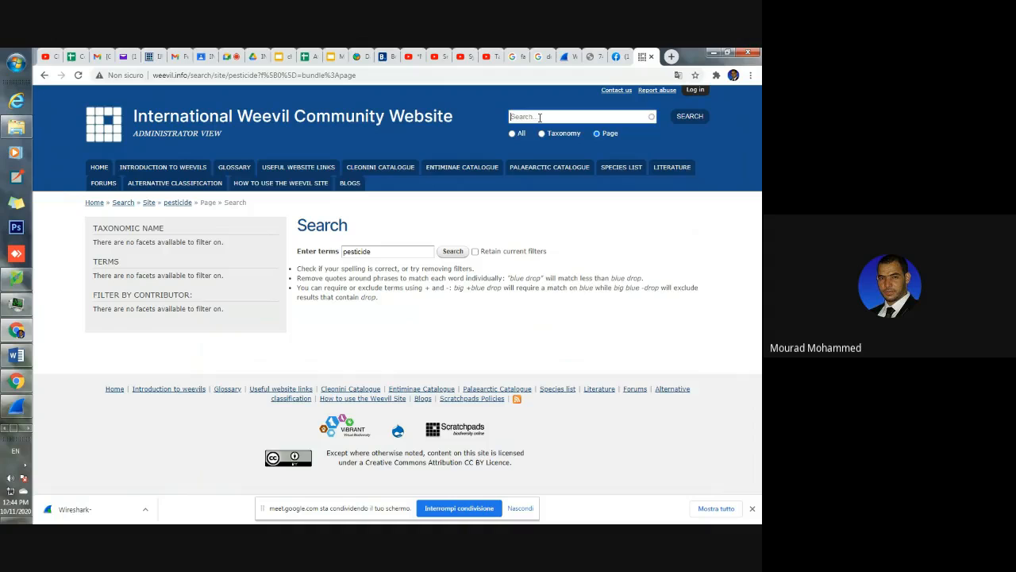
type("pesticide")
key("Return")
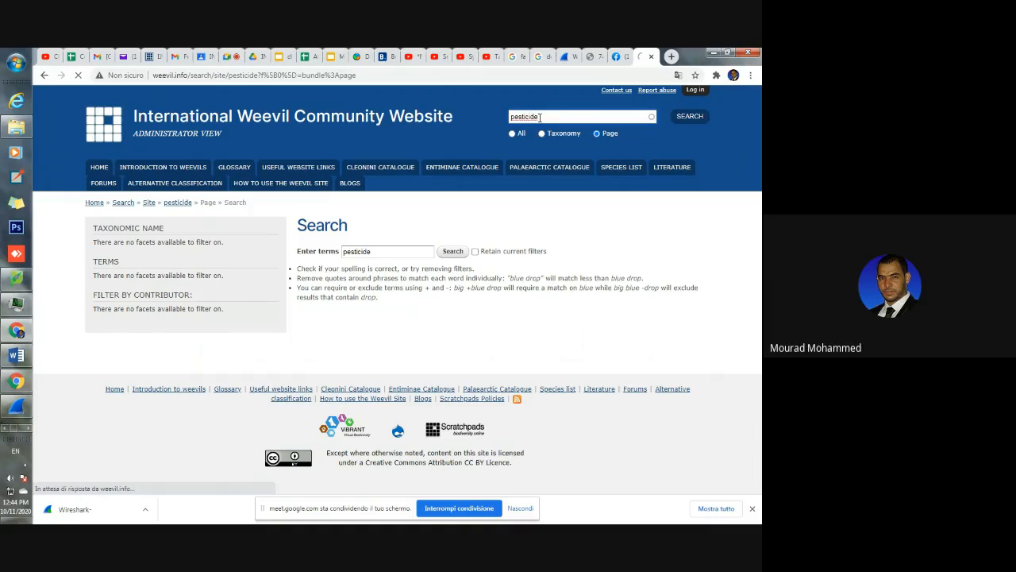
left_click_drag(229, 75, 251, 75)
Search the weevil.info site for "butterfly" and check the search path in the URL
left_click(524, 118)
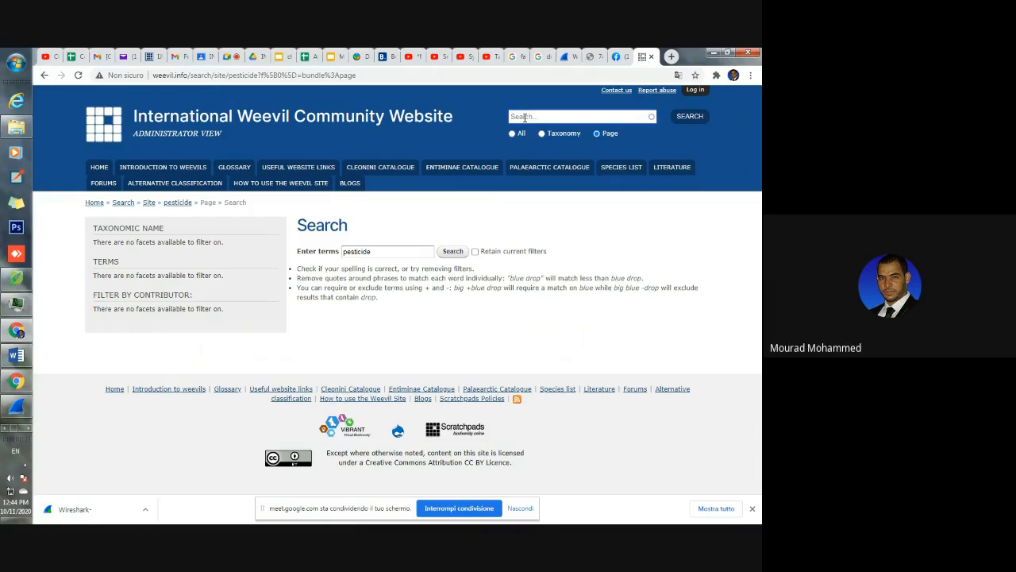
type("butterfly")
left_click(688, 116)
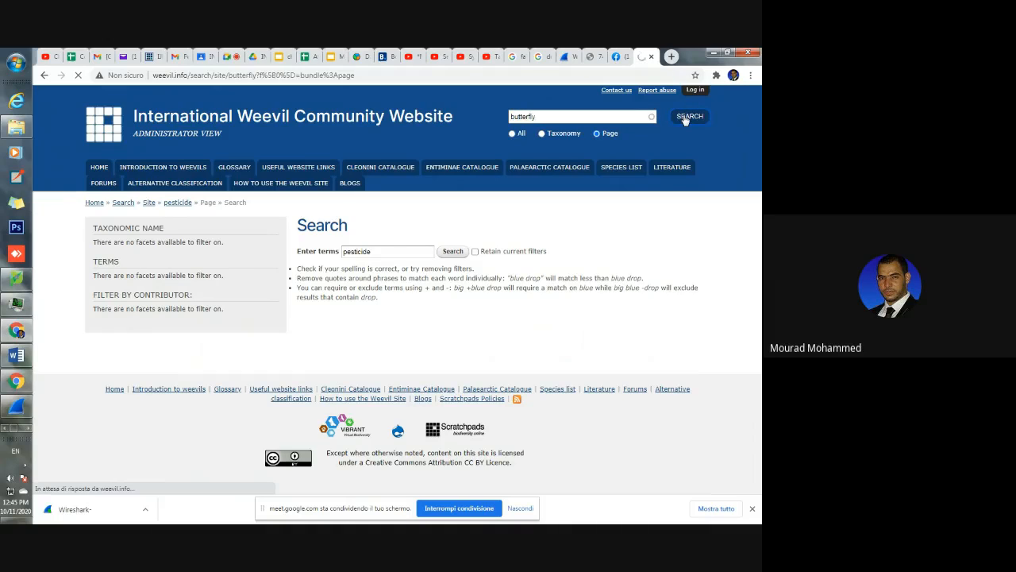
mouse_move(231, 74)
left_mouse_down()
mouse_move(257, 76)
mouse_move(227, 76)
left_mouse_up()
left_click(218, 76)
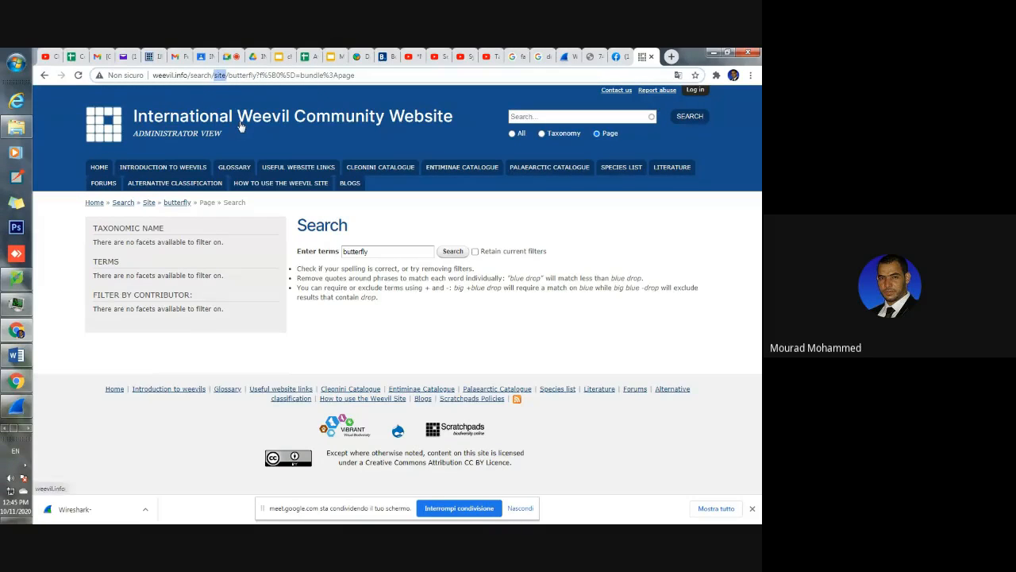
Switch to Wireshark and stop the running capture of the site searches
left_click(16, 406)
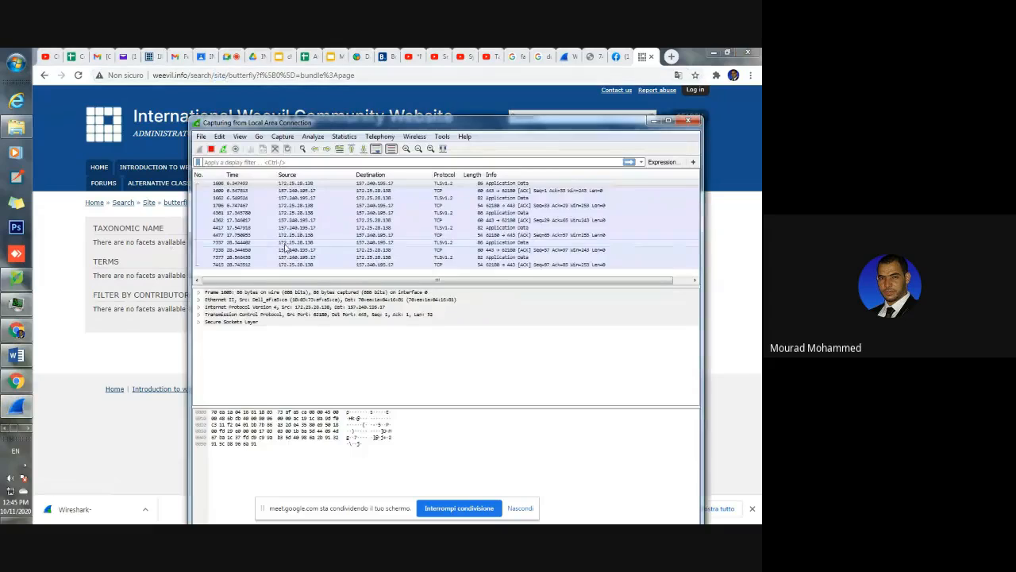
left_click(211, 150)
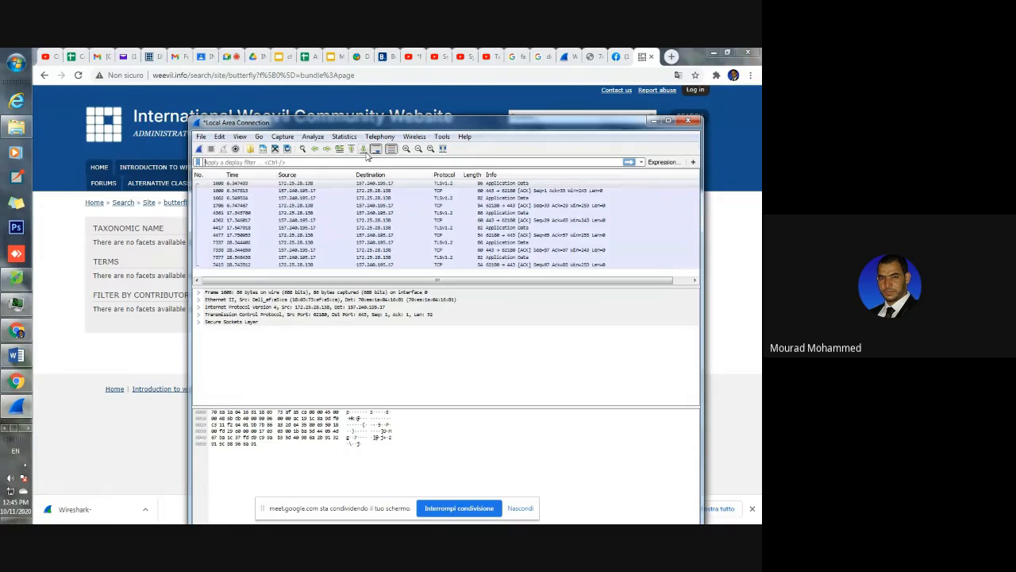
Search the captured packet list for the string "weevil" and step through any matches
left_click(305, 151)
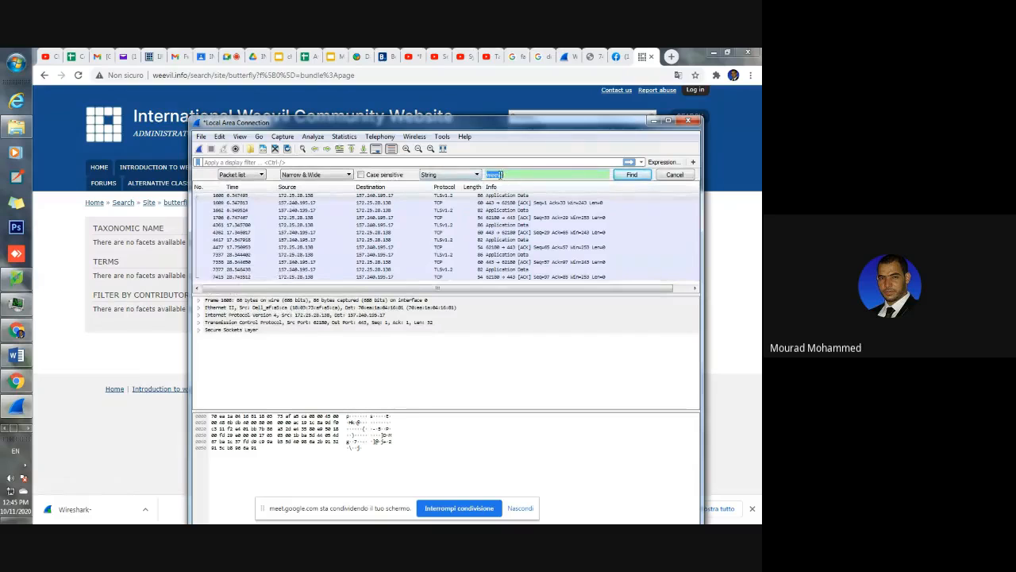
left_click(626, 175)
left_click(626, 179)
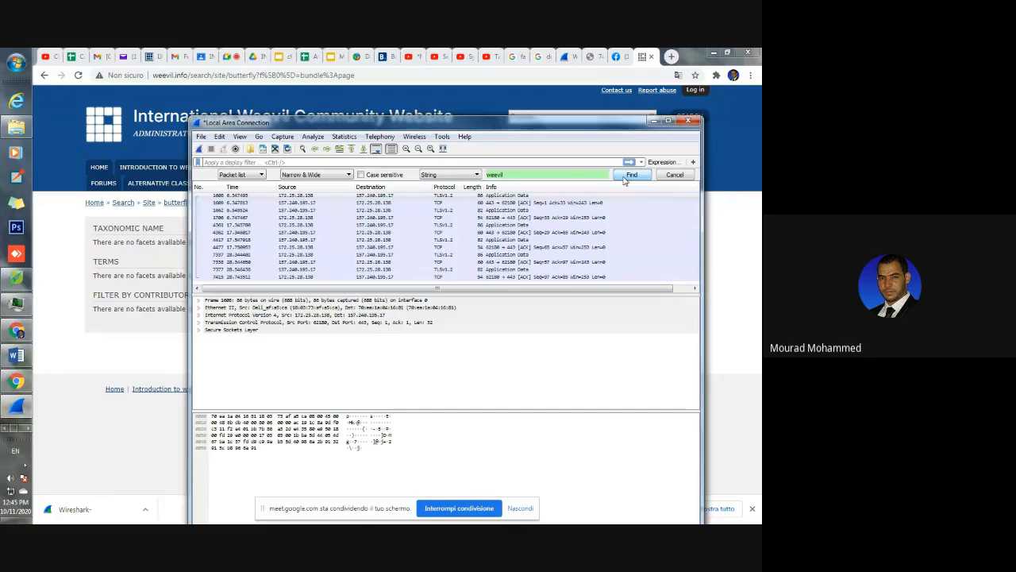
left_click(626, 179)
left_click(624, 179)
Start a new capture without saving the old packets, and load the site's Introduction to Weevils and Alternative Classification pages
left_click(200, 149)
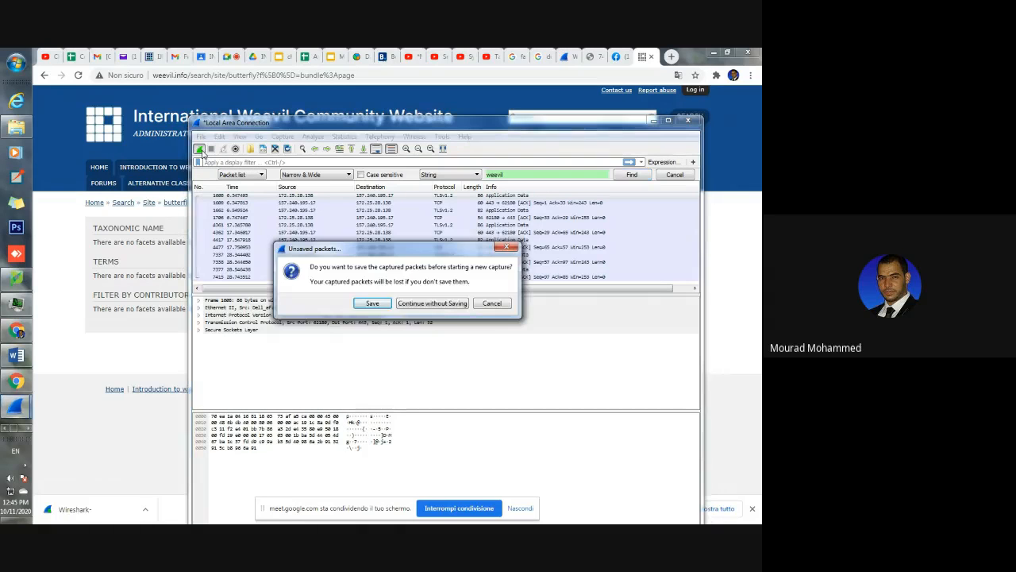
left_click(439, 304)
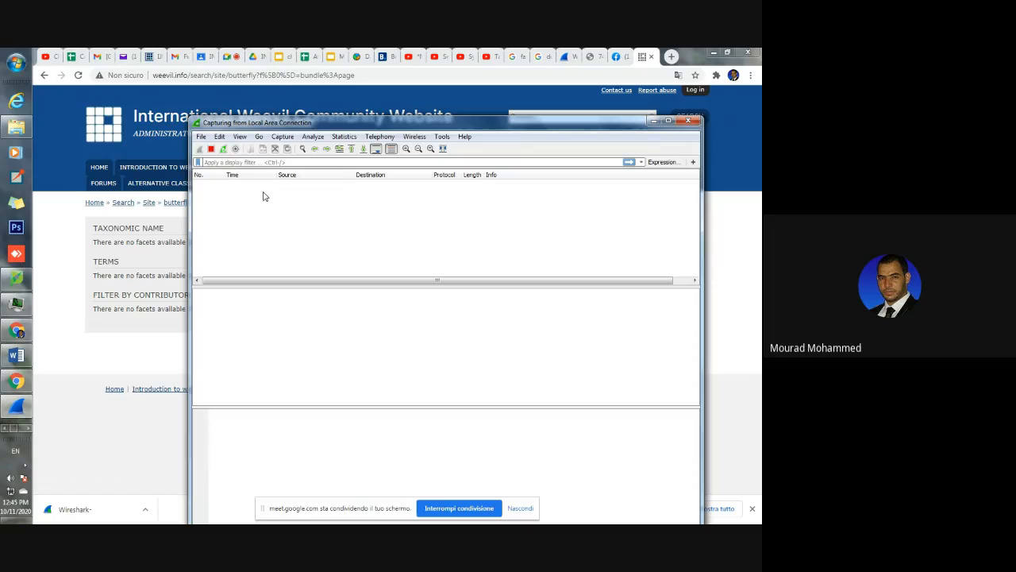
left_click(96, 173)
left_click(159, 168)
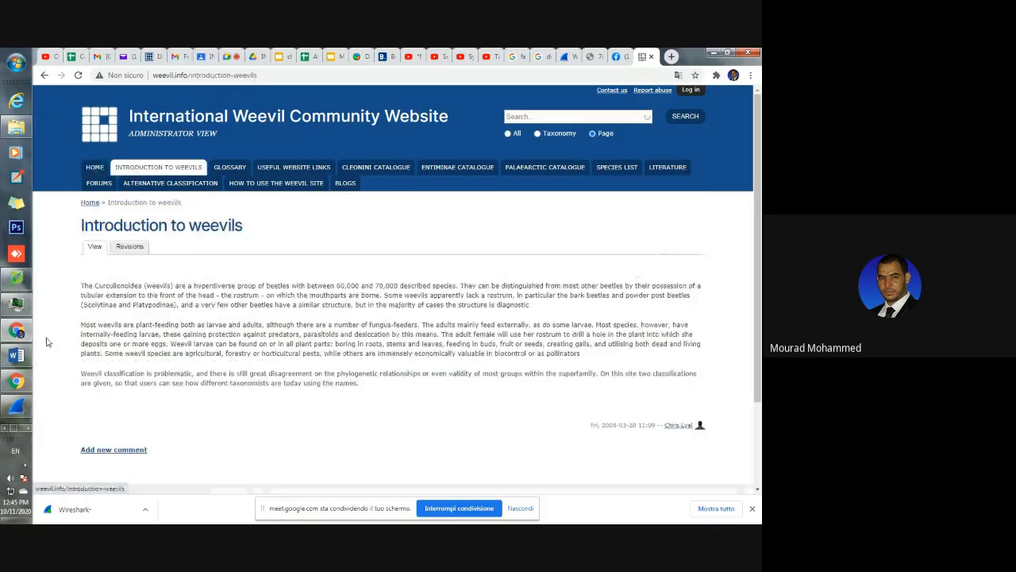
left_click(16, 407)
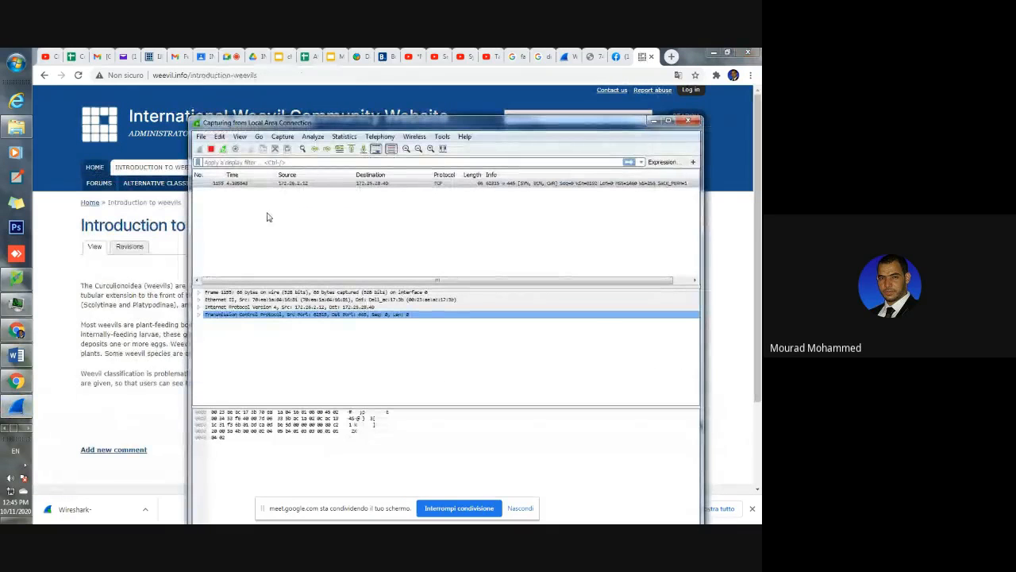
left_click(159, 184)
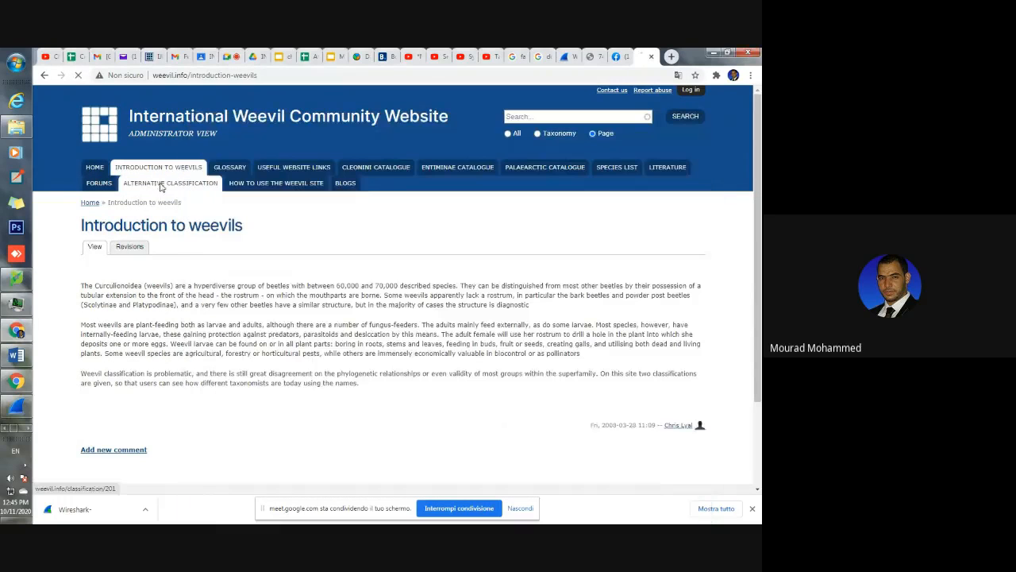
left_click(10, 413)
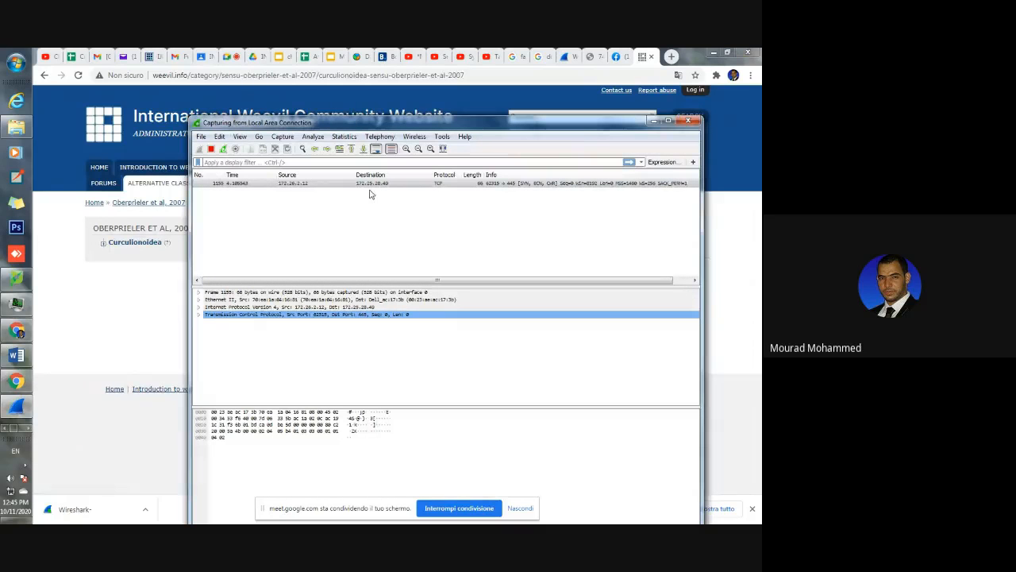
Set the packet search type to Display filter and clear its search text
key("ctrl+f")
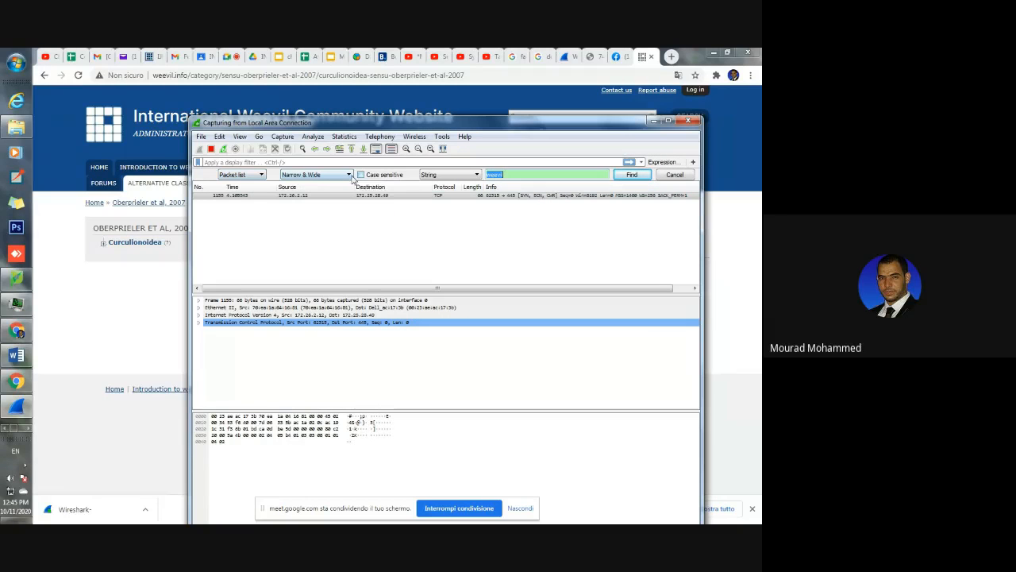
left_click(428, 175)
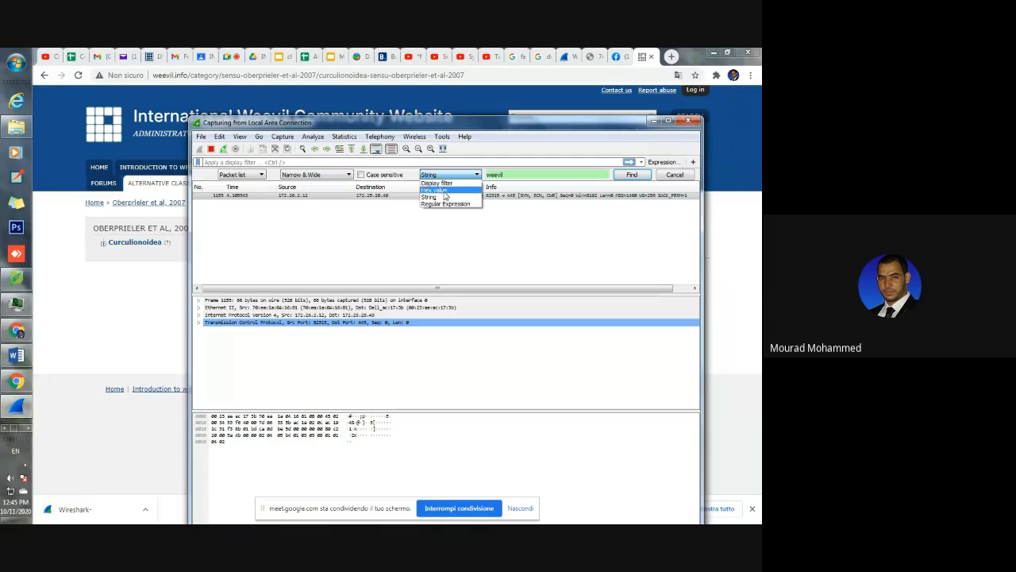
left_click(437, 183)
double_click(495, 174)
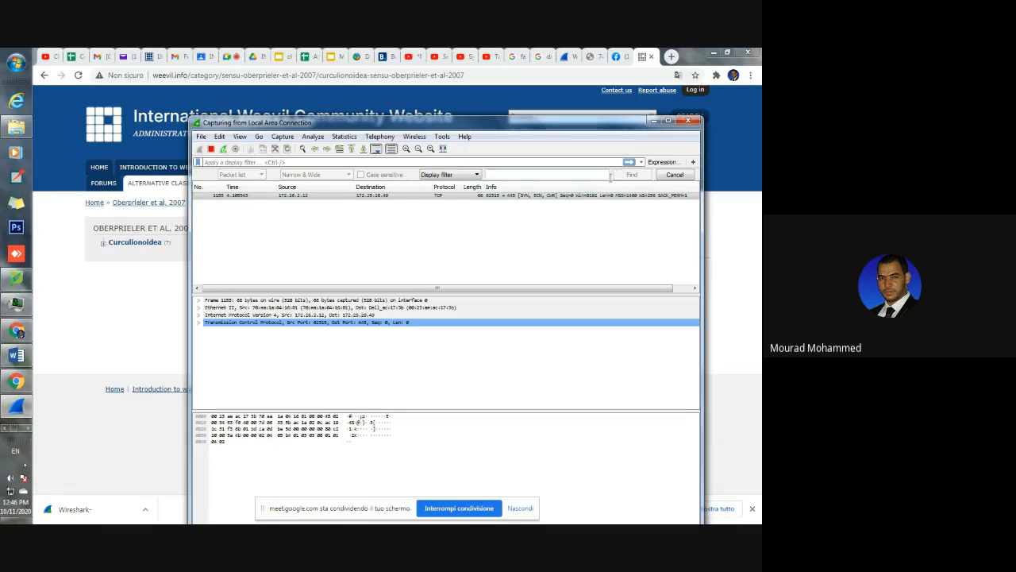
key("BackSpace")
Load the weevil site's Introduction to Weevils and Home pages during the capture and return to Wireshark
left_click(135, 173)
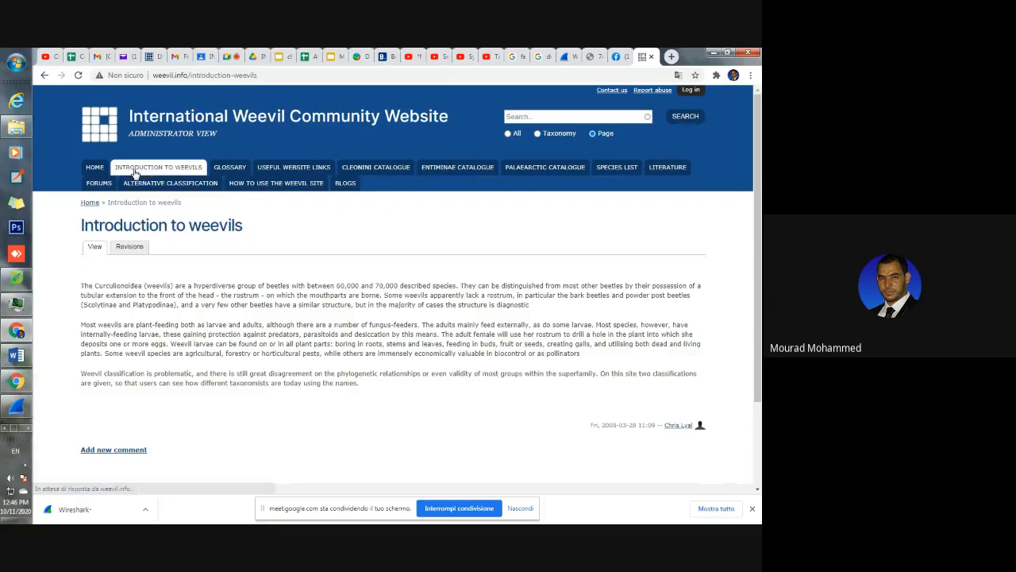
left_click(91, 173)
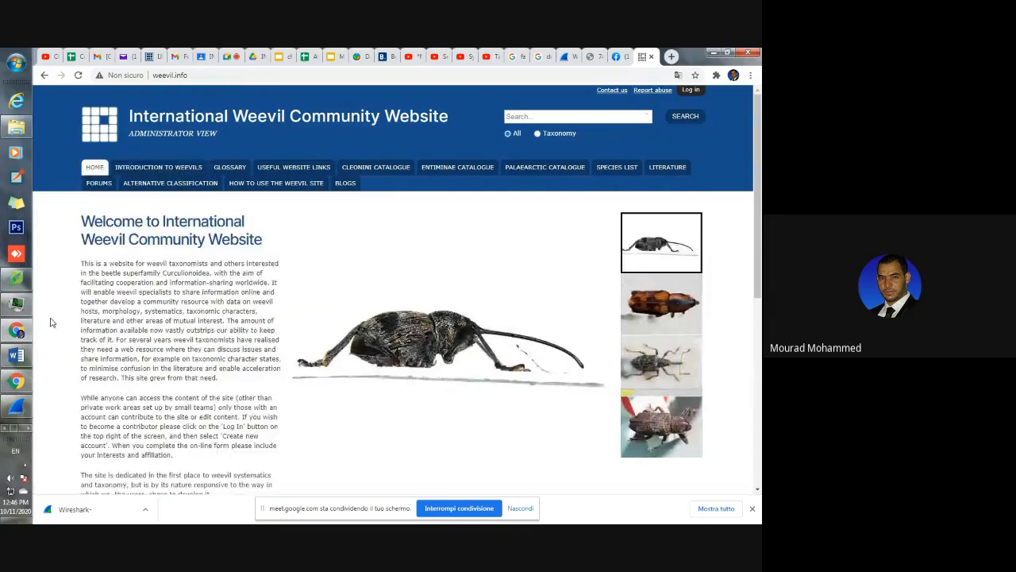
left_click(16, 406)
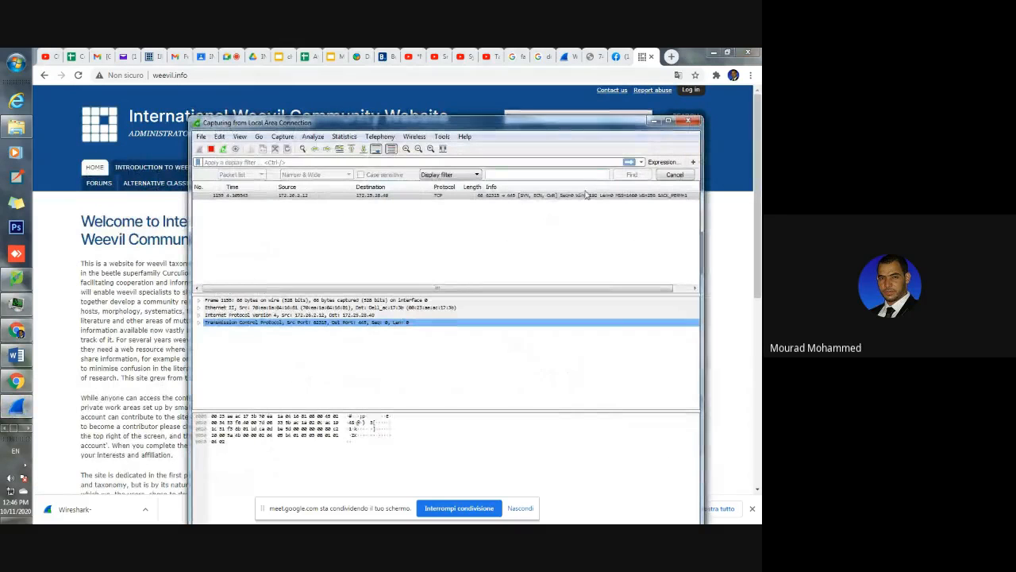
Quit Wireshark without saving the capture, relaunch it and start capturing on Local Area Connection
left_click(688, 120)
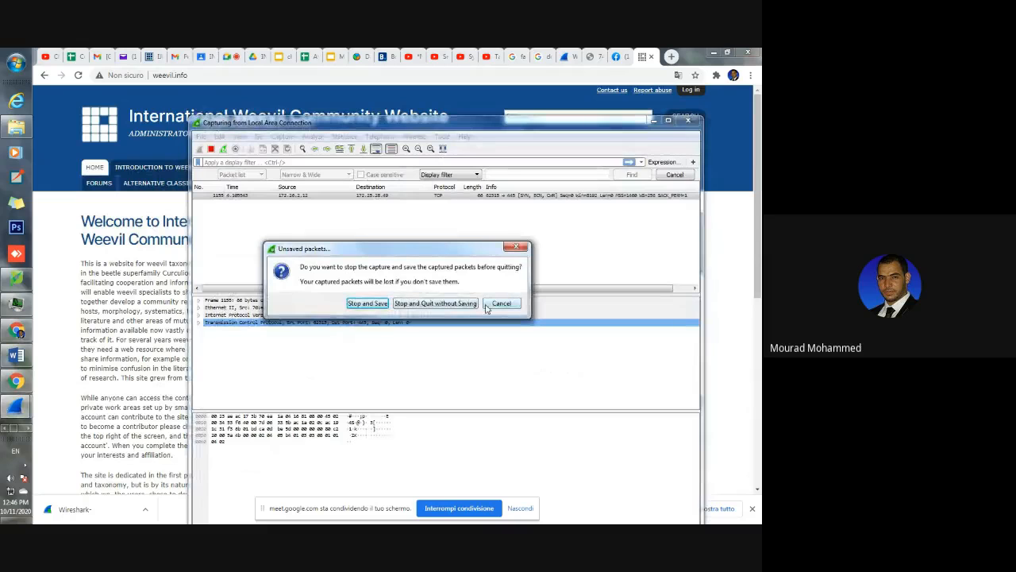
left_click(419, 308)
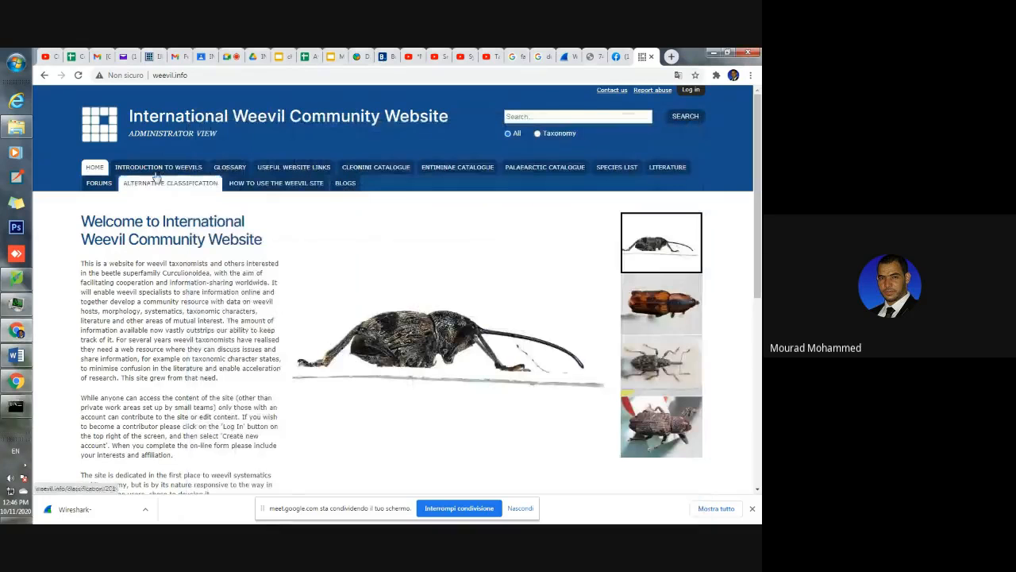
left_click(16, 61)
left_click(68, 119)
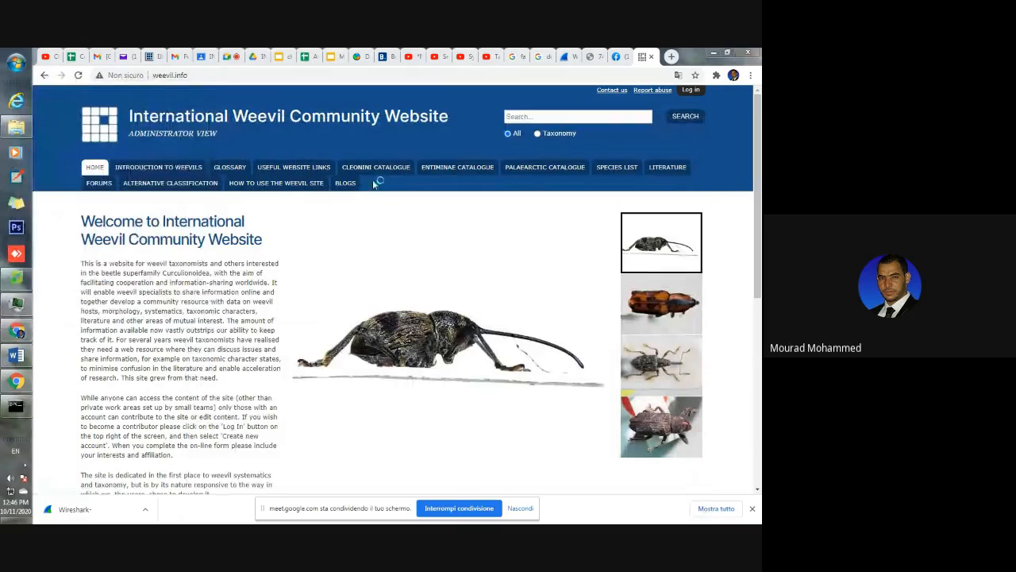
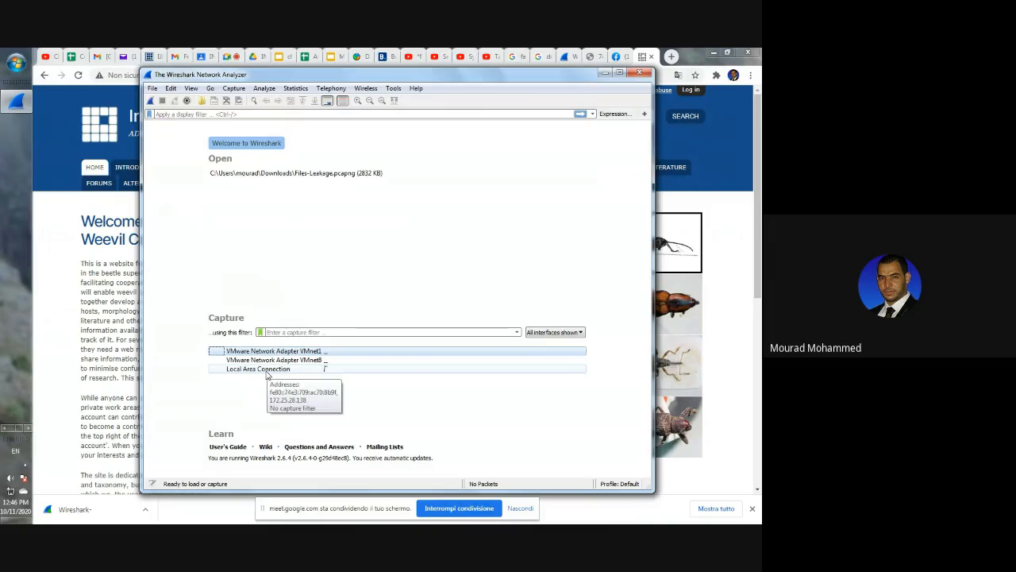
double_click(267, 371)
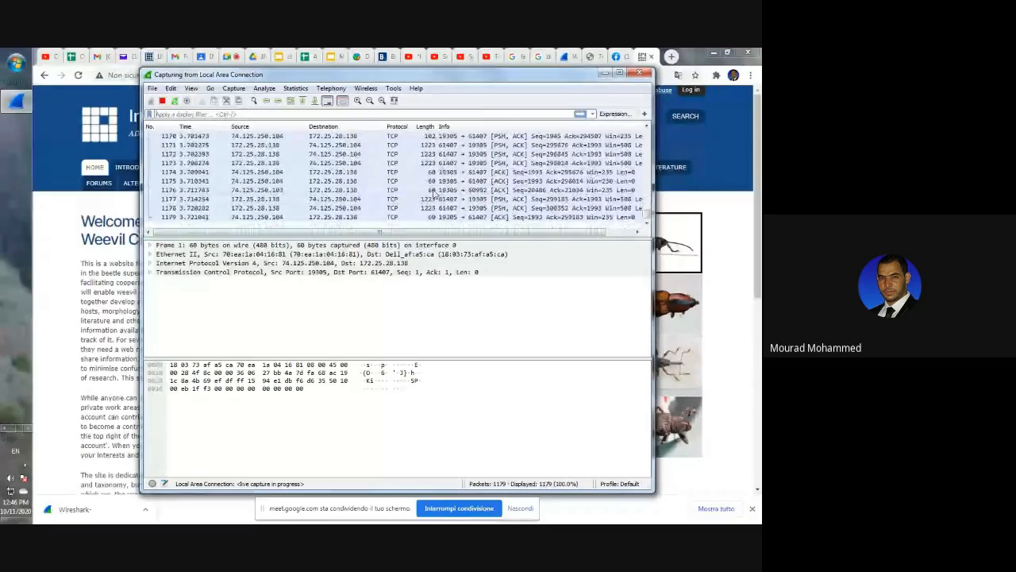
Browse the Introduction to Weevils and Alternative Classification pages in the browser and search the site for "butterfly"
left_click(129, 168)
left_click(136, 185)
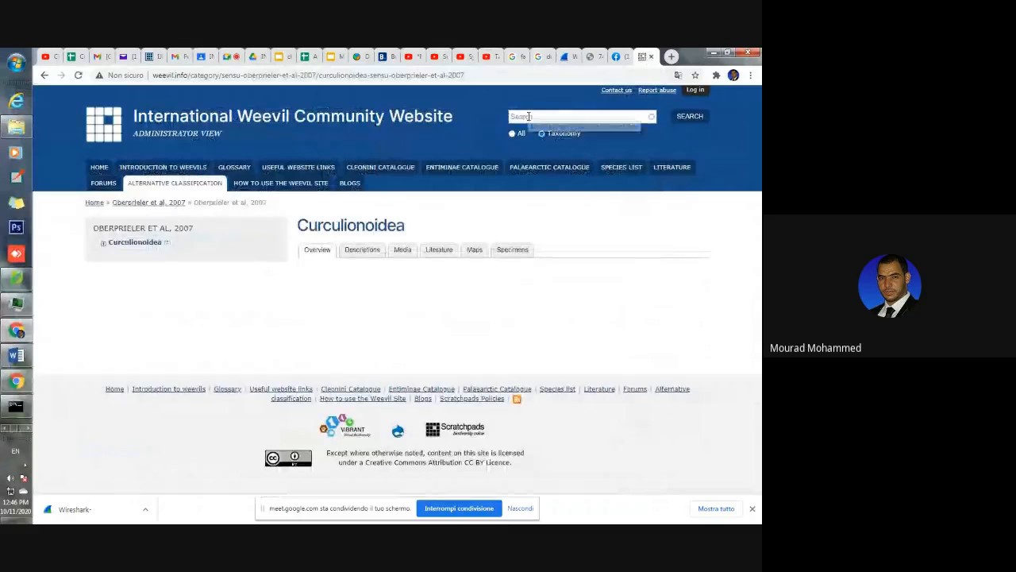
left_click(528, 116)
type("butterfly")
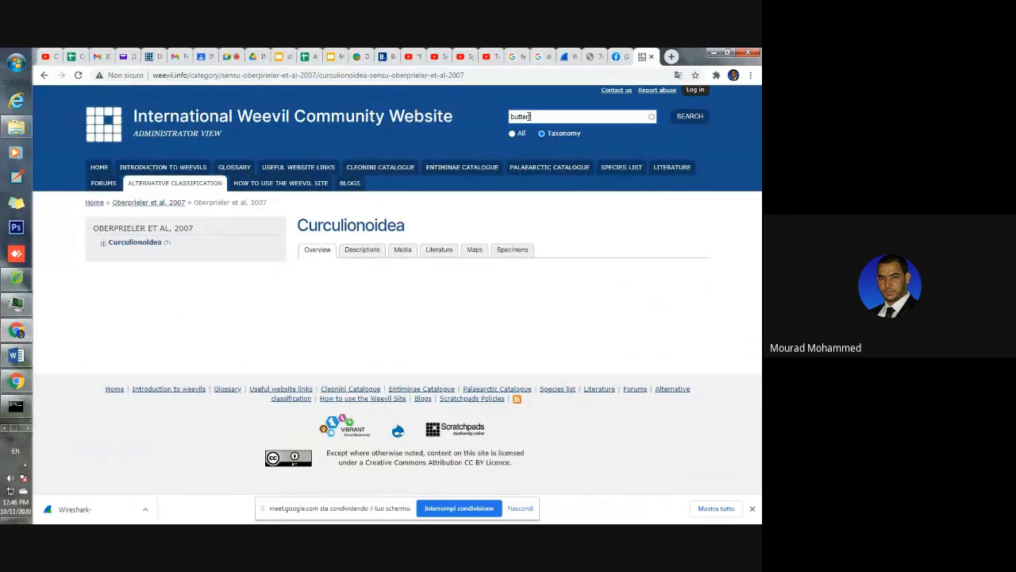
left_click(692, 121)
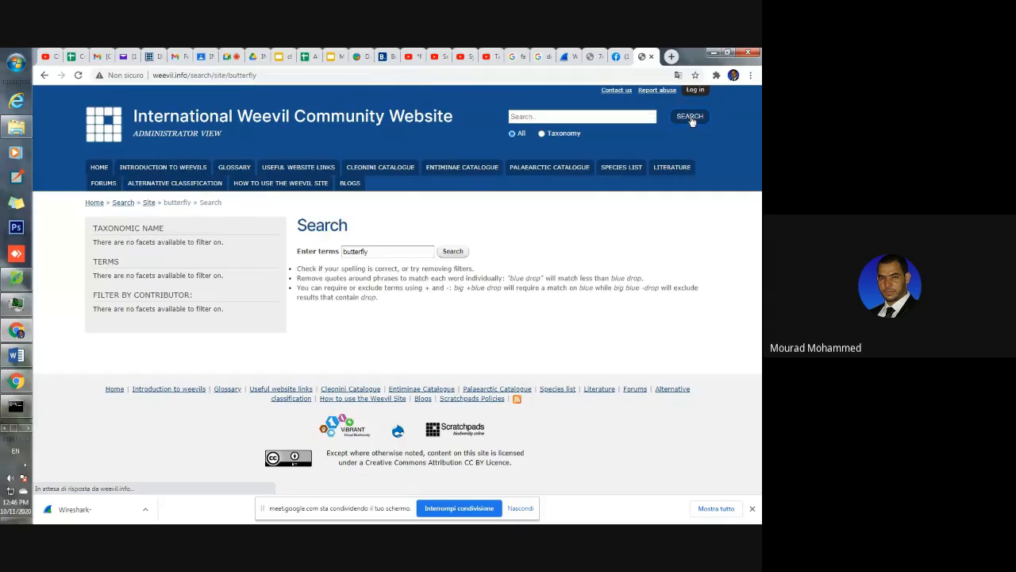
Reopen the Alternative Classification page and search the site for "pesticide"
left_click(185, 192)
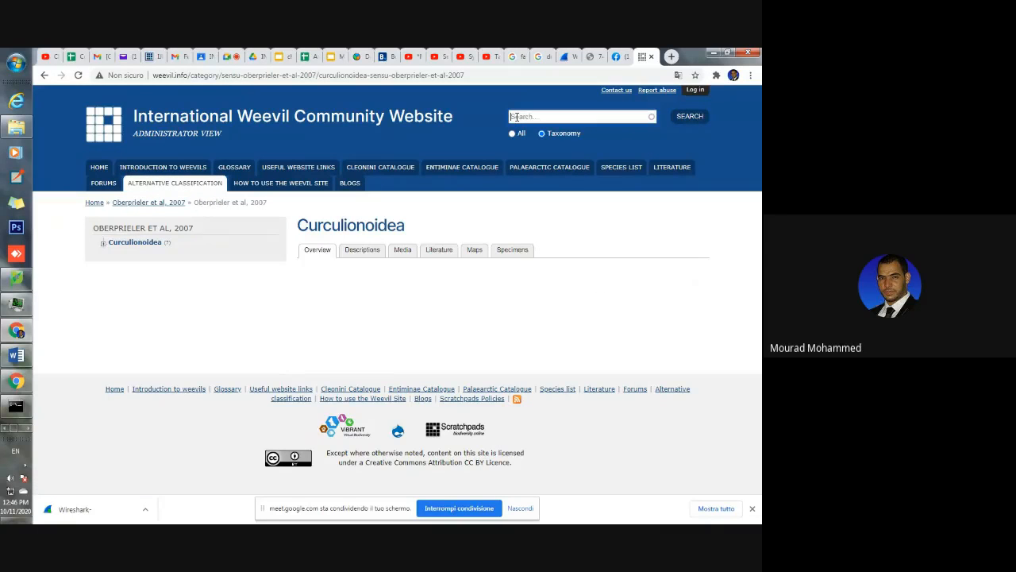
type("pesticide")
left_click(678, 118)
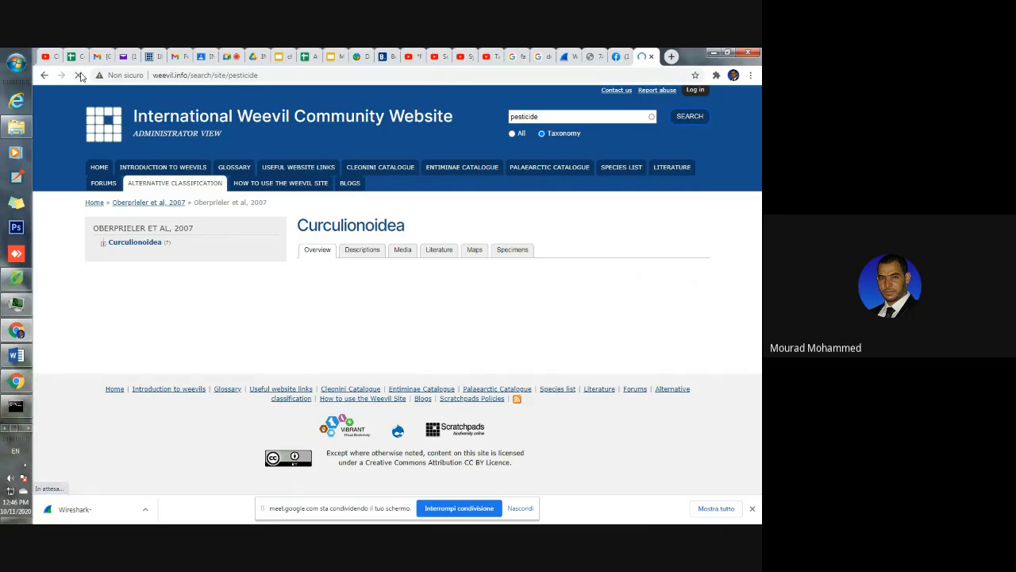
left_click_drag(228, 75, 263, 76)
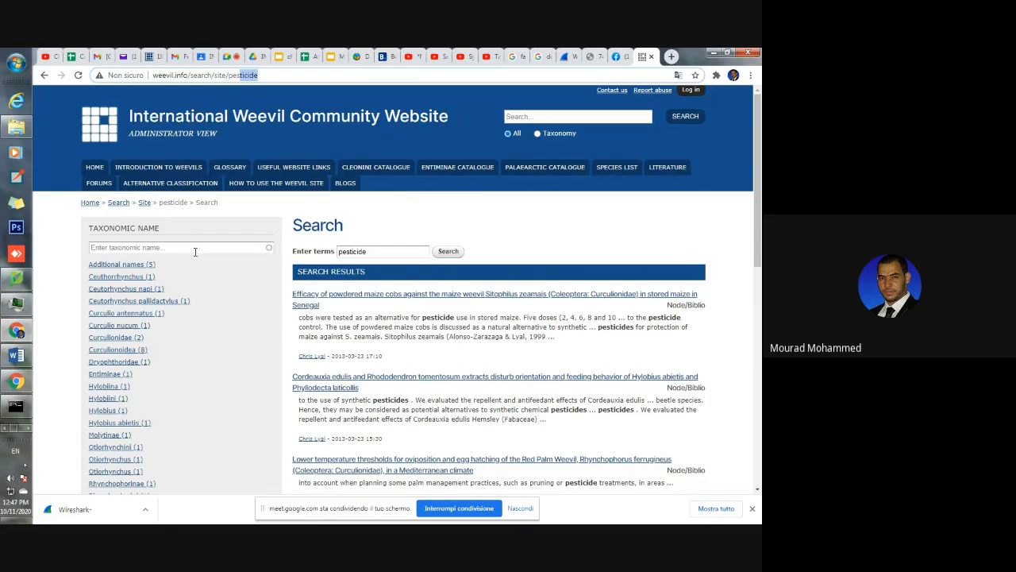
Return to Wireshark and stop the running capture
left_click(26, 429)
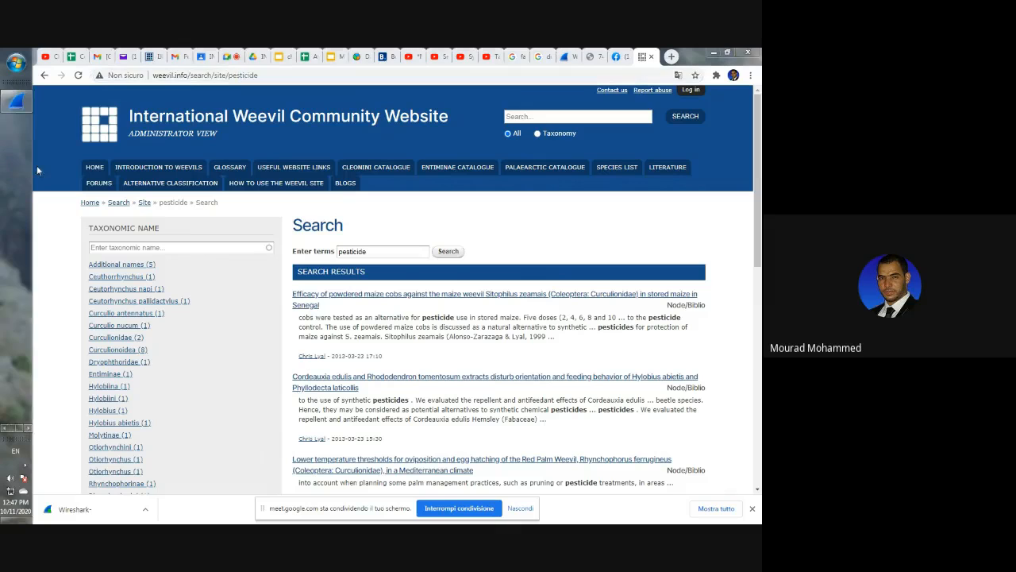
left_click(16, 103)
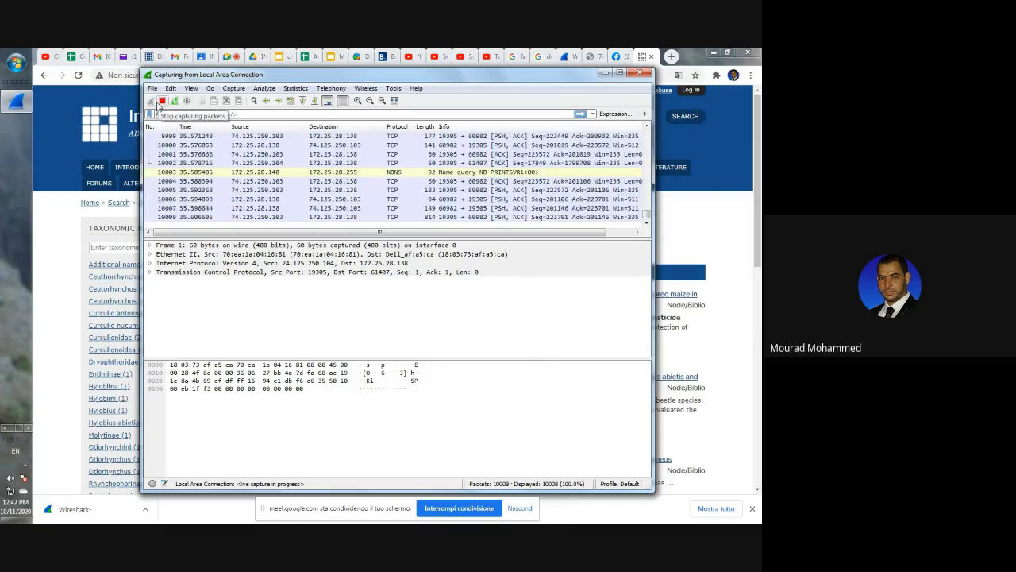
left_click(161, 101)
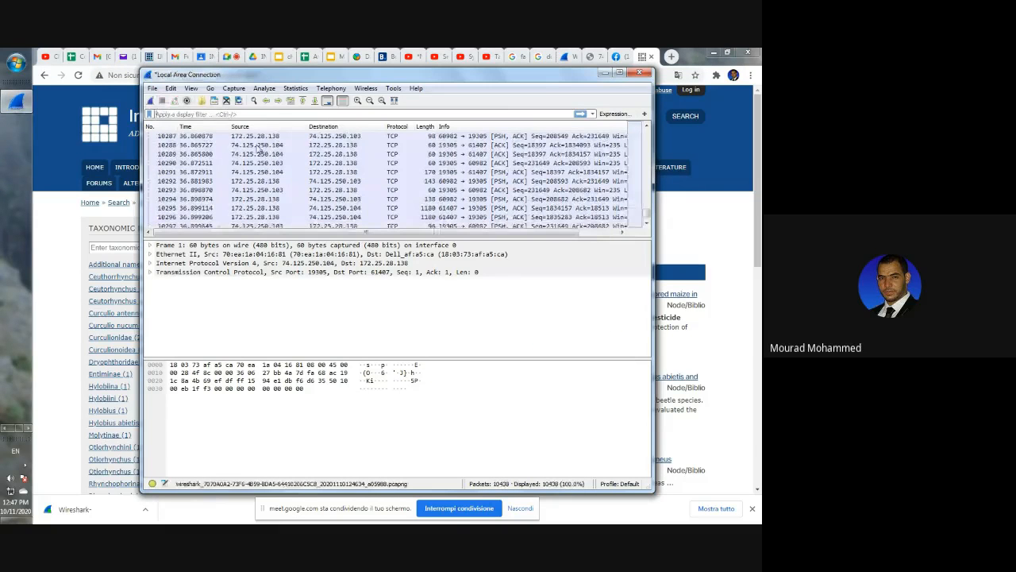
Set the packet search type to String and find "weevil" in the packet list
left_click(254, 100)
left_click(423, 128)
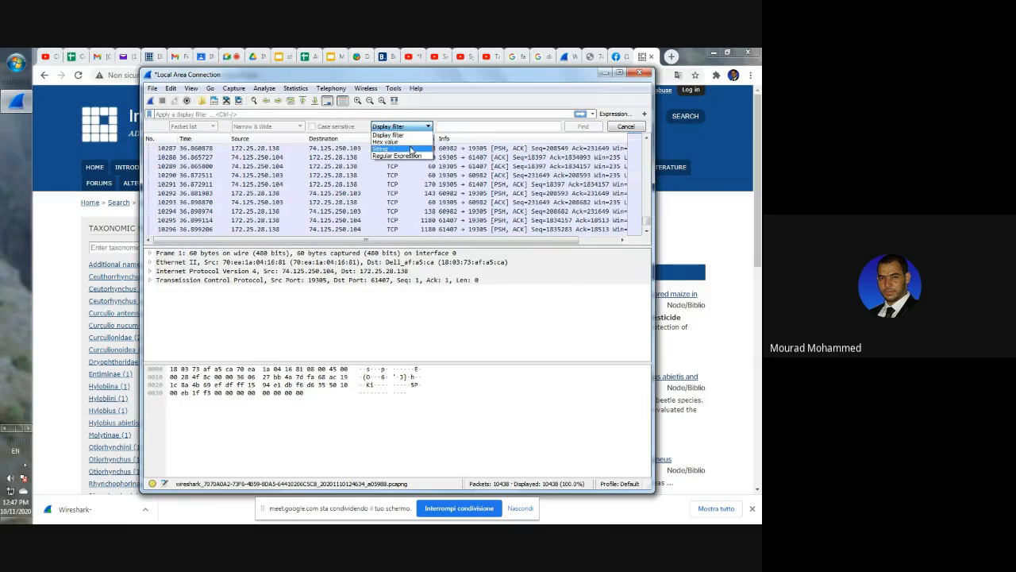
left_click(409, 142)
left_click(458, 125)
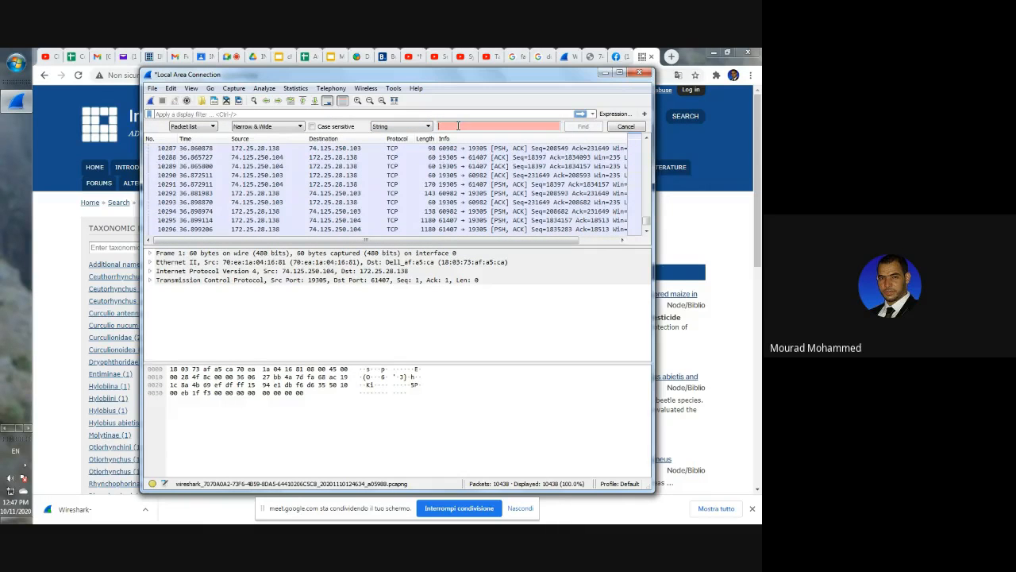
type("weevil")
left_click(591, 128)
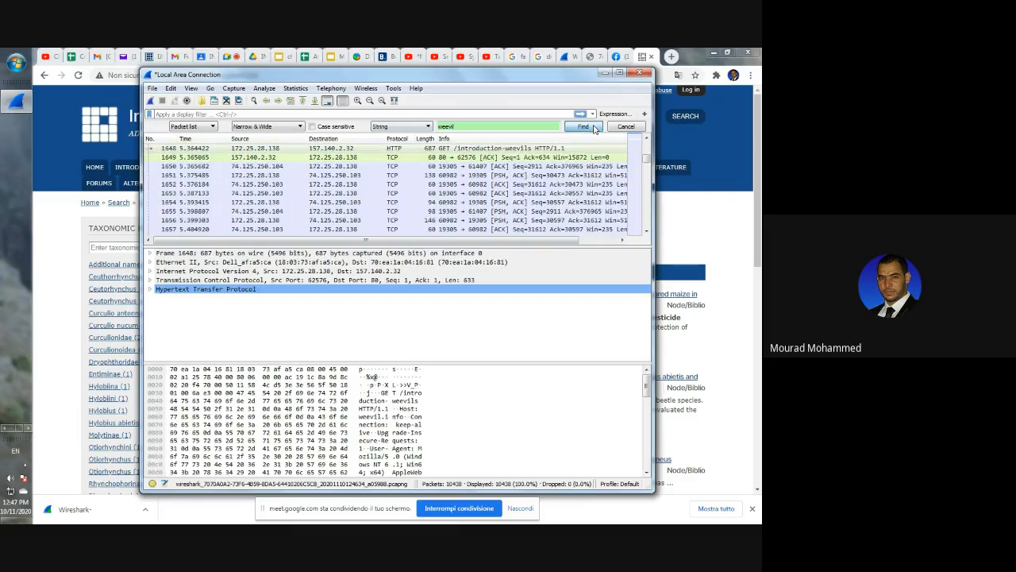
Step through the further "weevil" matches in the packet list
left_click(582, 128)
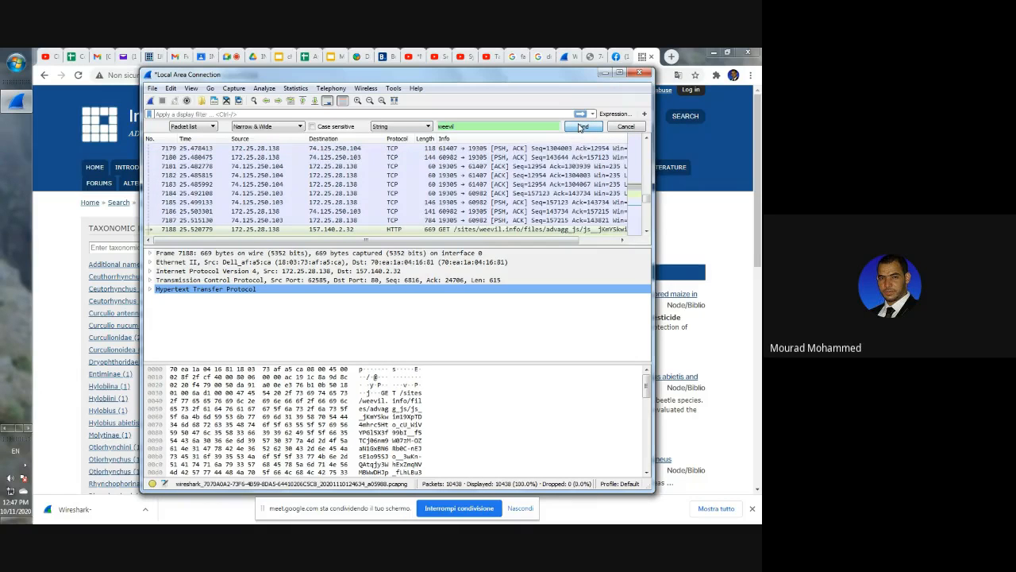
left_click(580, 128)
left_click(581, 128)
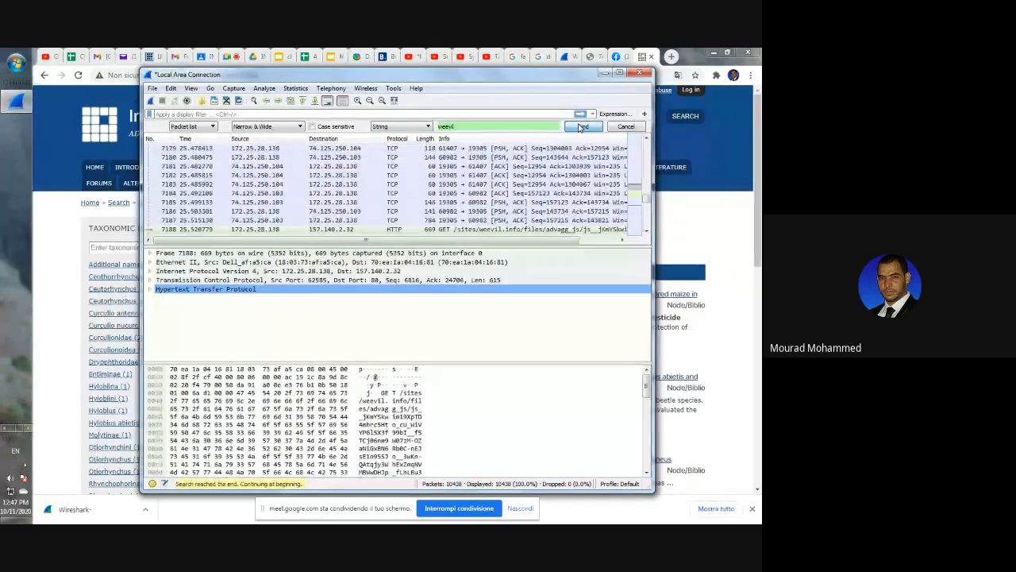
left_click(580, 128)
left_click(580, 128)
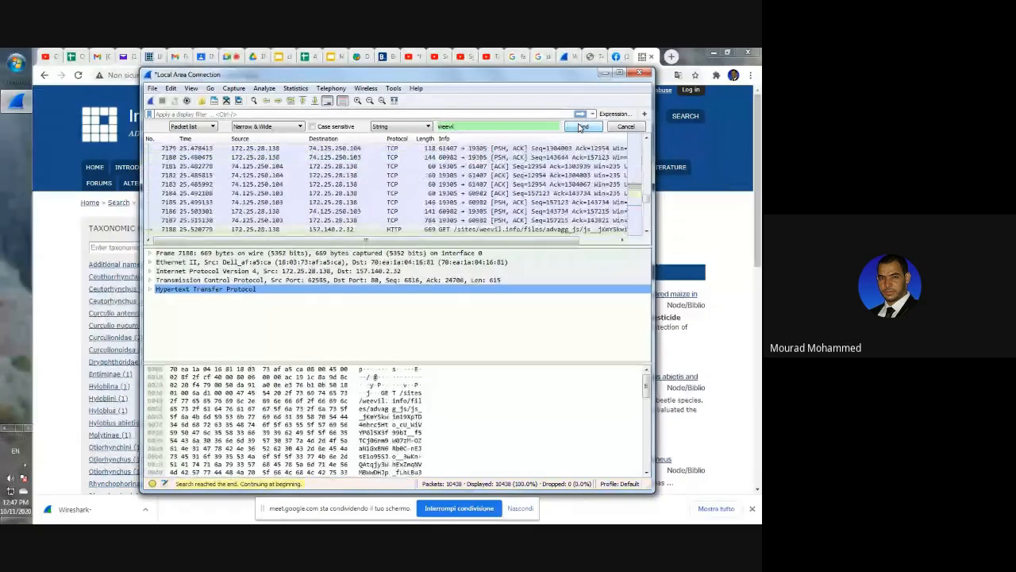
Check the search path in the browser's address, then find "site/" in Wireshark's packet list
double_click(495, 126)
left_click_drag(324, 77, 330, 142)
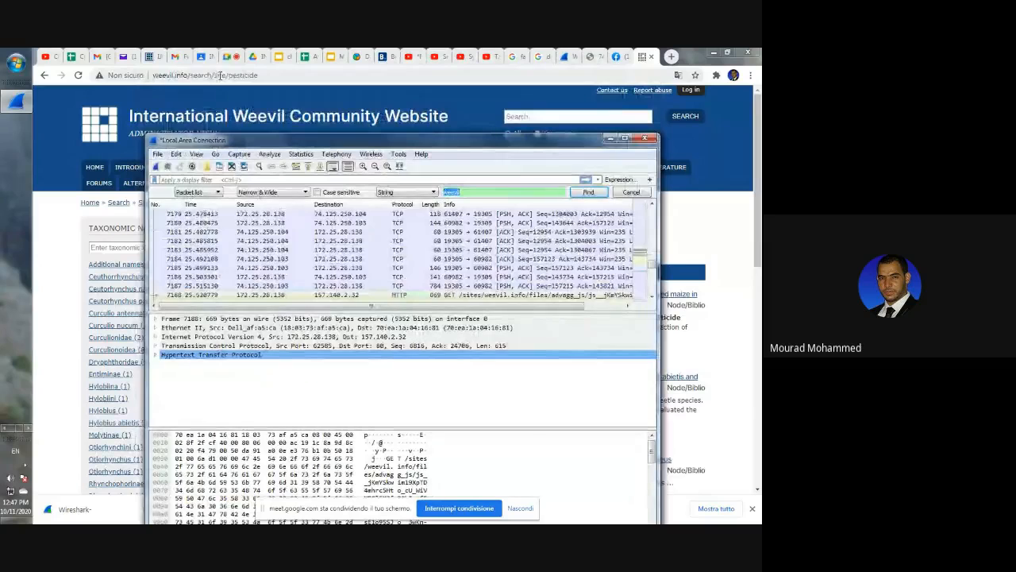
double_click(222, 75)
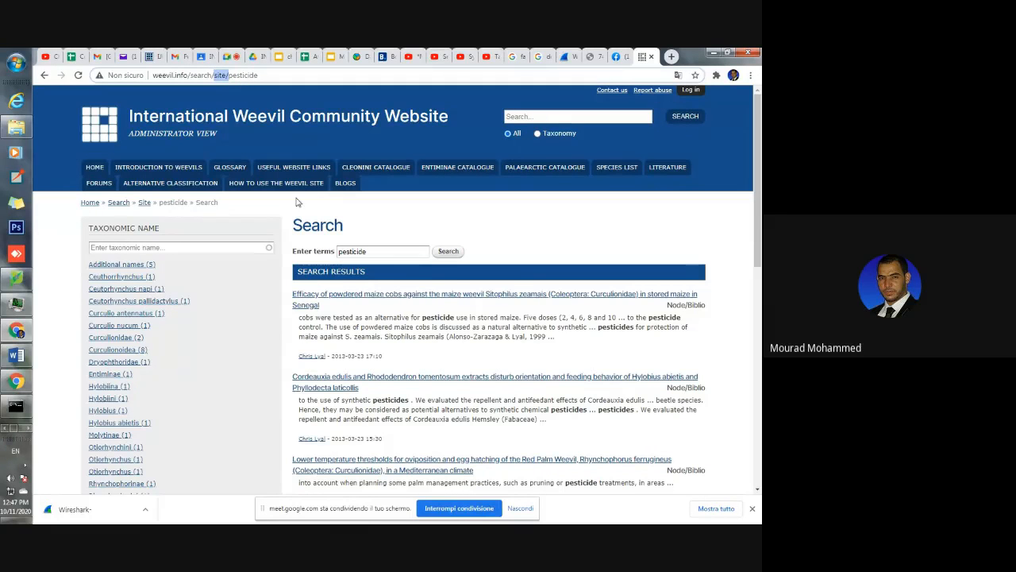
left_click(29, 428)
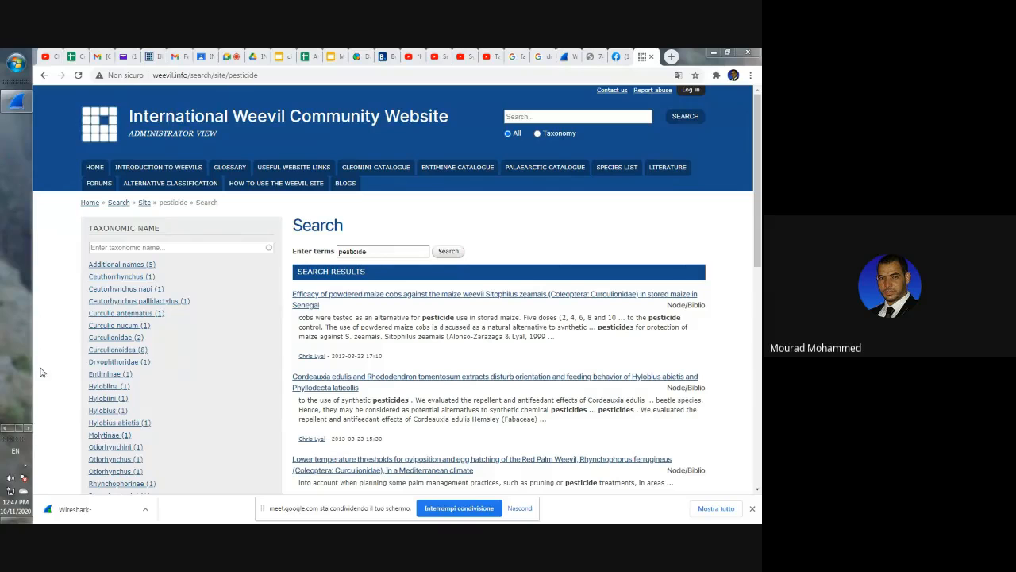
left_click(19, 105)
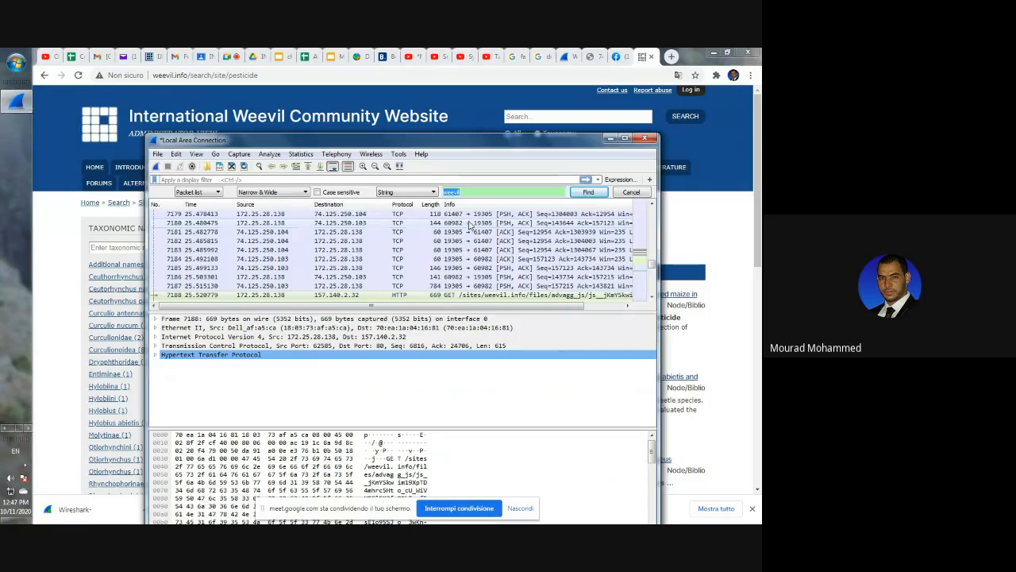
type("site/")
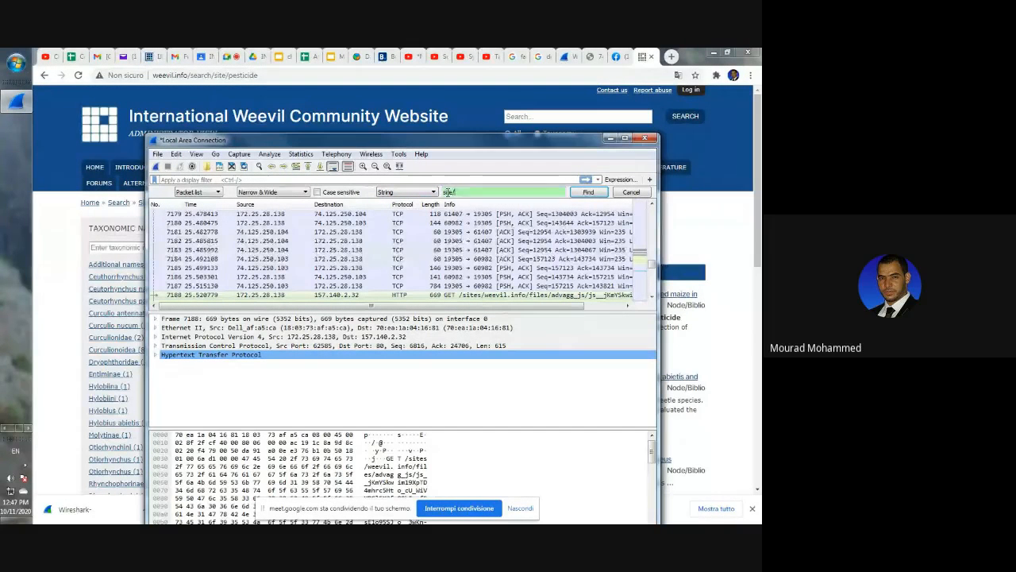
key("Return")
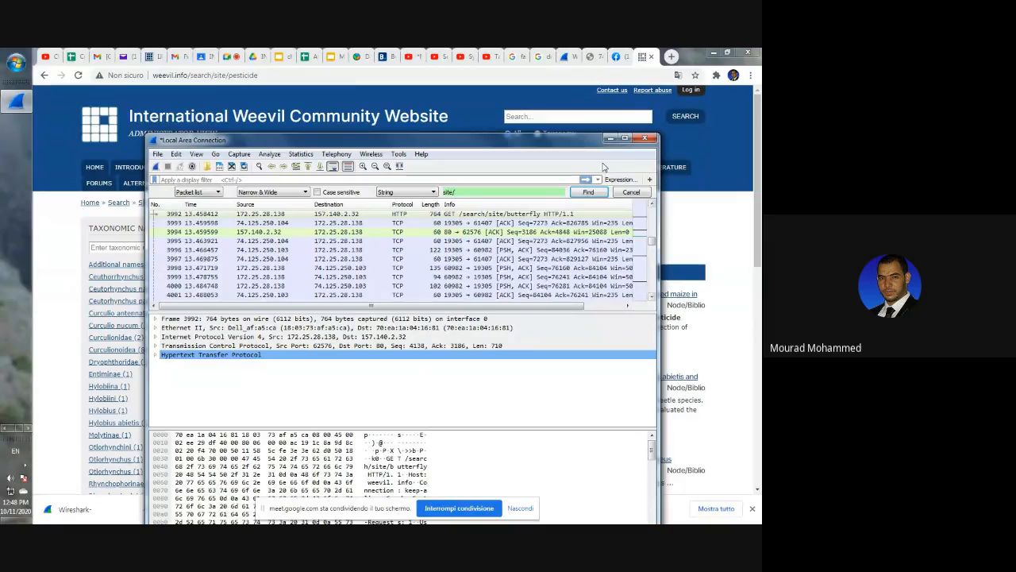
Maximize the Wireshark window, view the "GET /search/site/butterfly" packet in its own window, and close it again
left_click(625, 138)
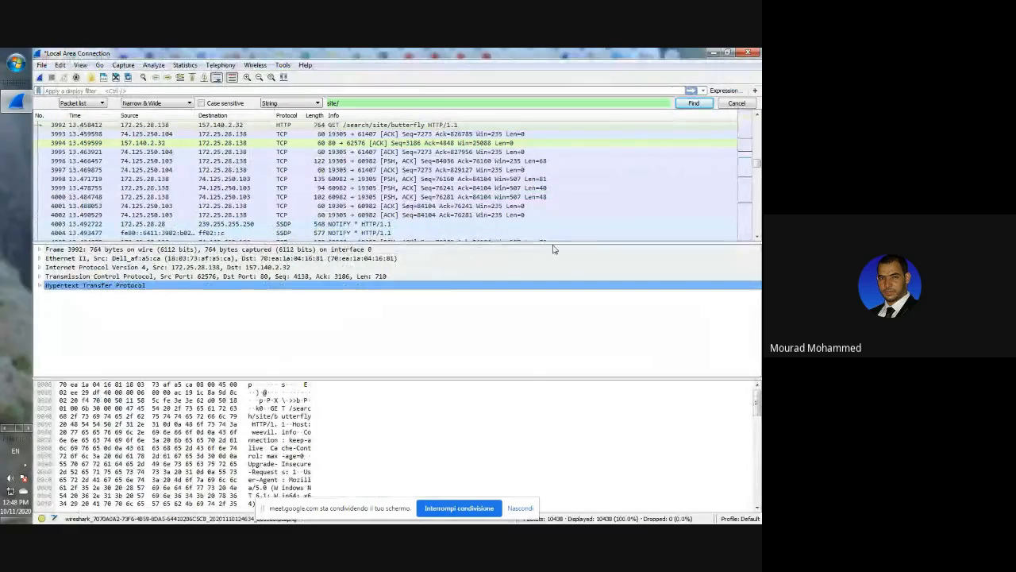
double_click(415, 127)
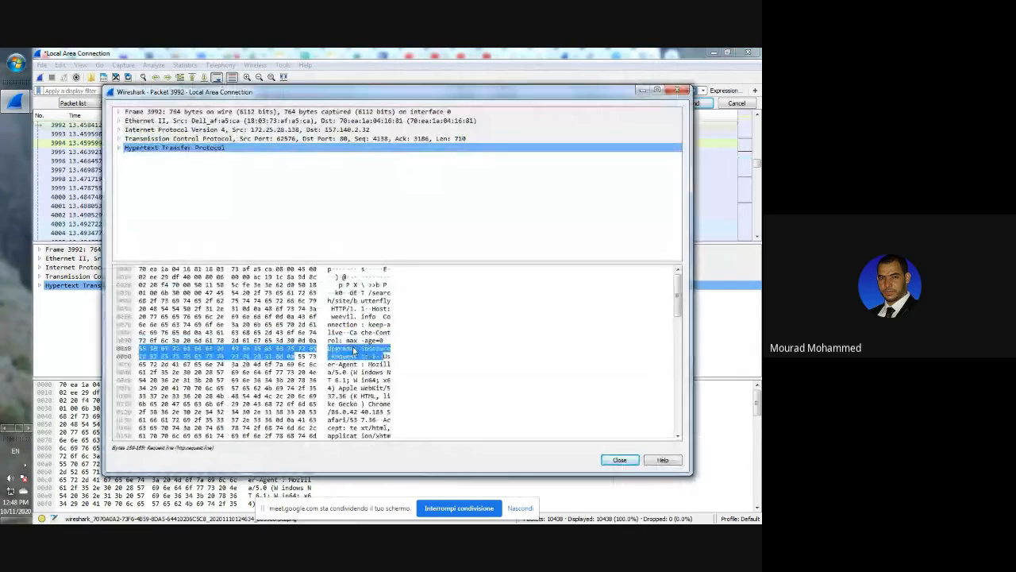
left_click(679, 90)
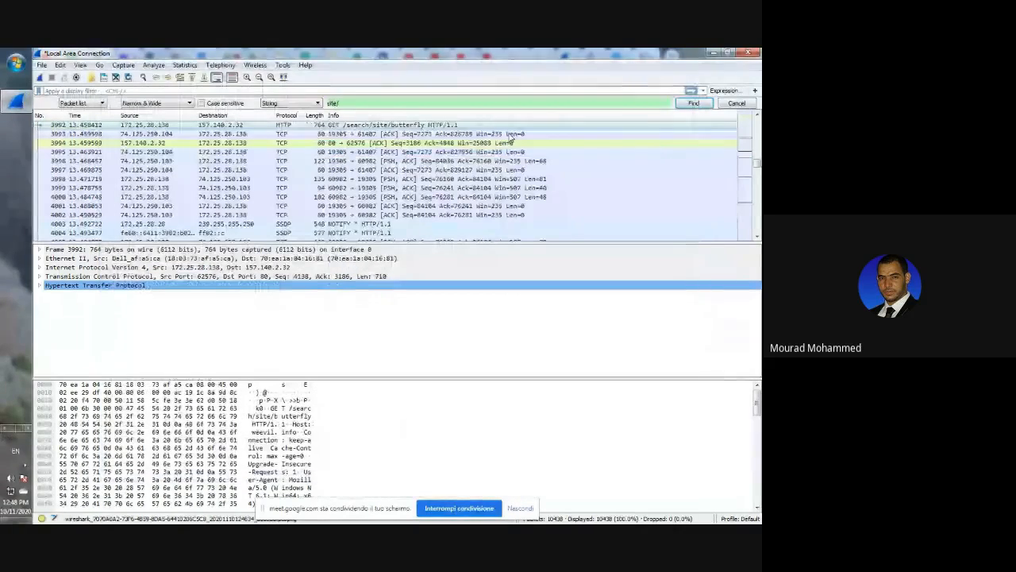
Follow the HTTP stream of the "GET /search/site/butterfly" packet and find "site/" in it
mouse_move(460, 272)
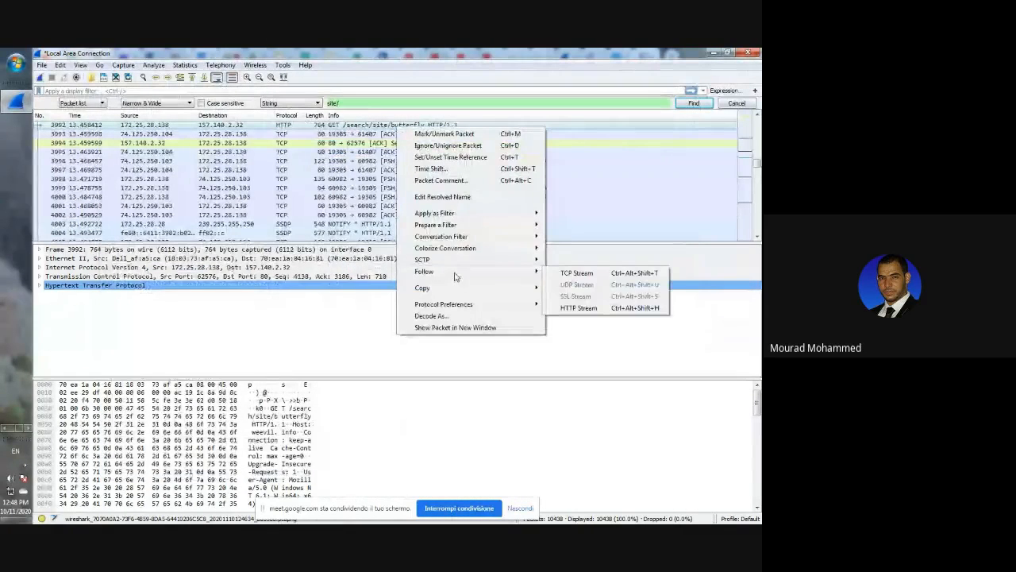
left_click(579, 307)
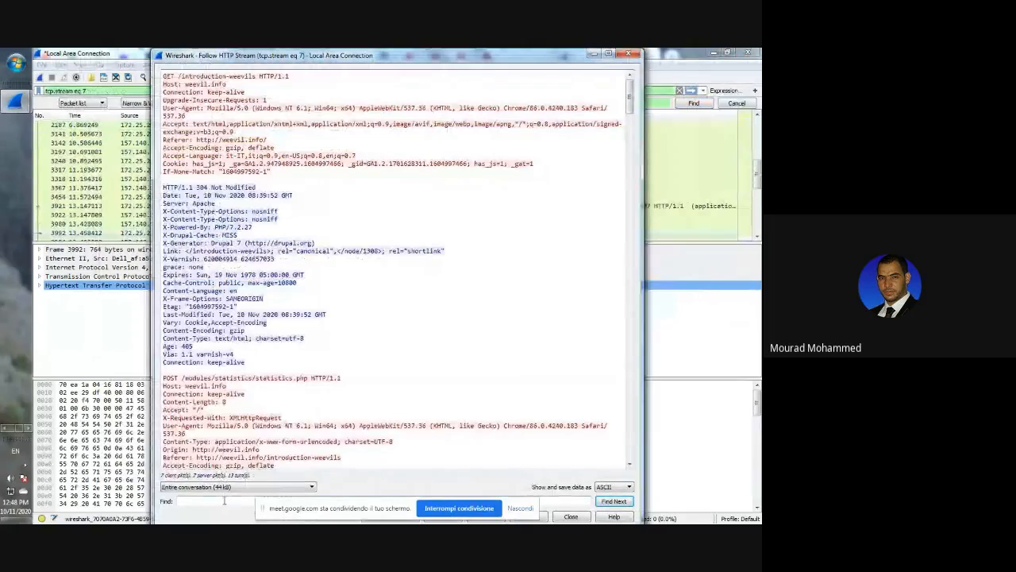
type("s")
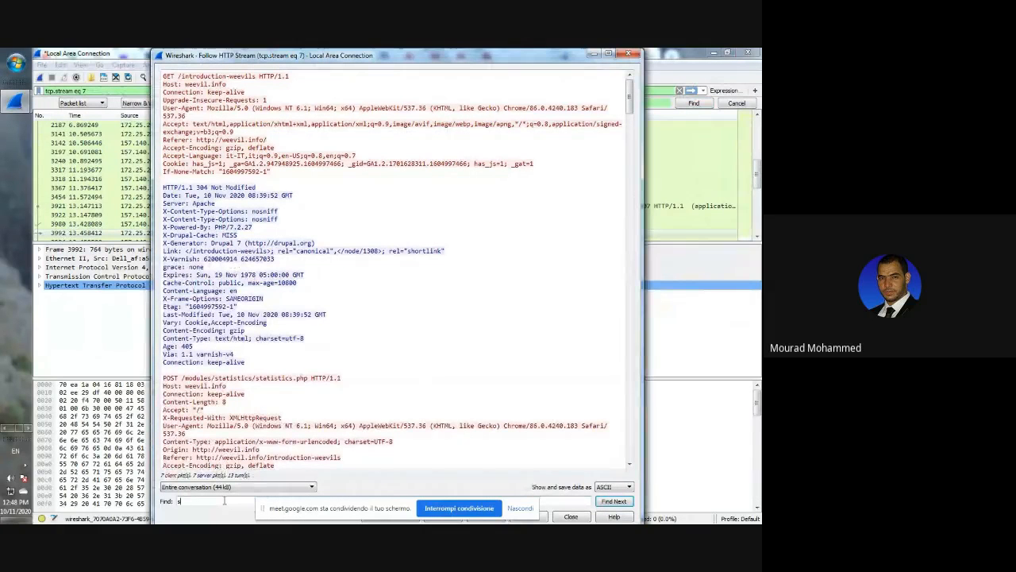
type("ite/")
key("Return")
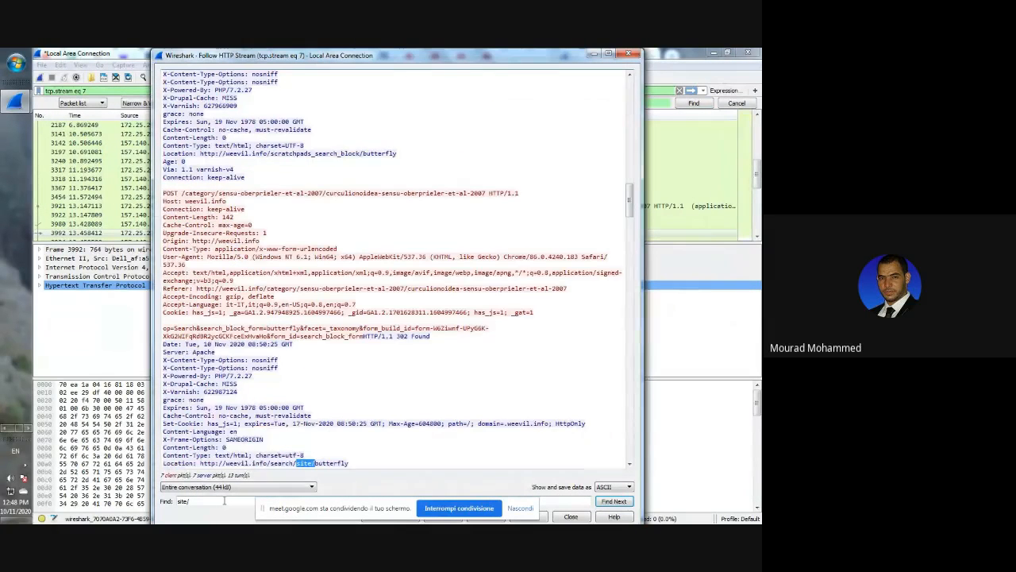
Highlight the term "butterfly" and the full search URL in the stream's Location header, then close the stream
scroll(294, 405, "down", 2)
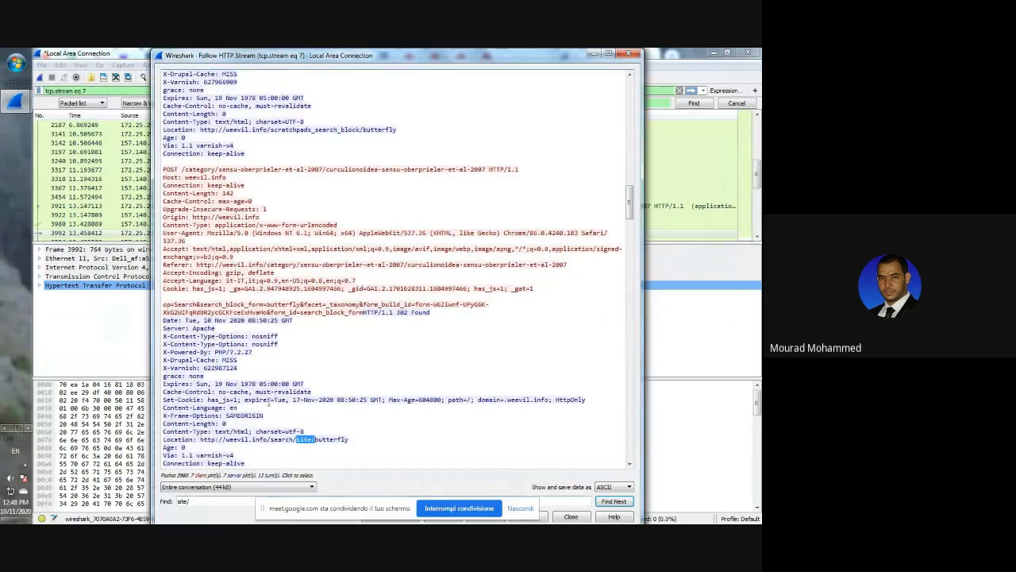
left_click(315, 415)
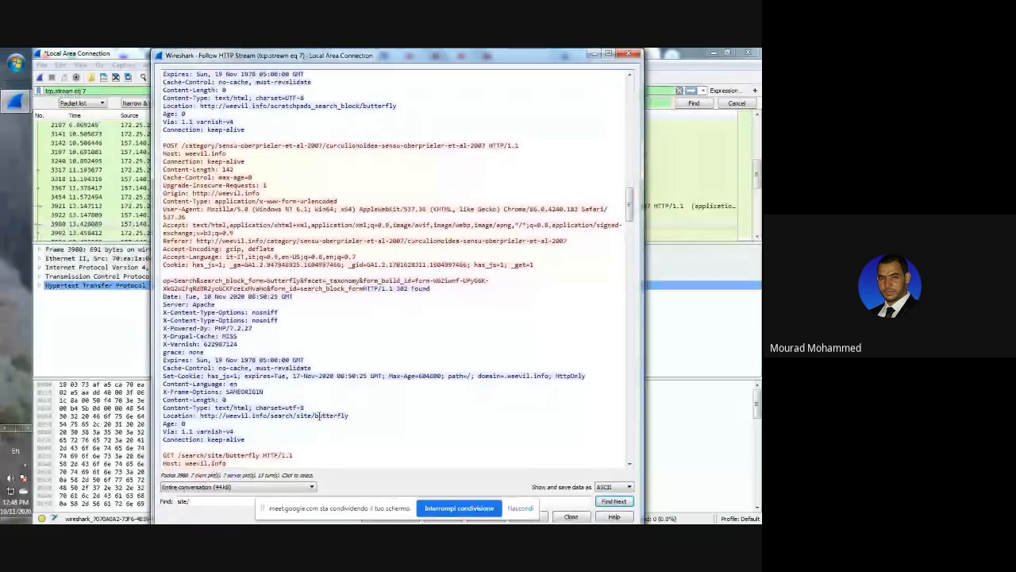
left_click_drag(316, 416, 349, 416)
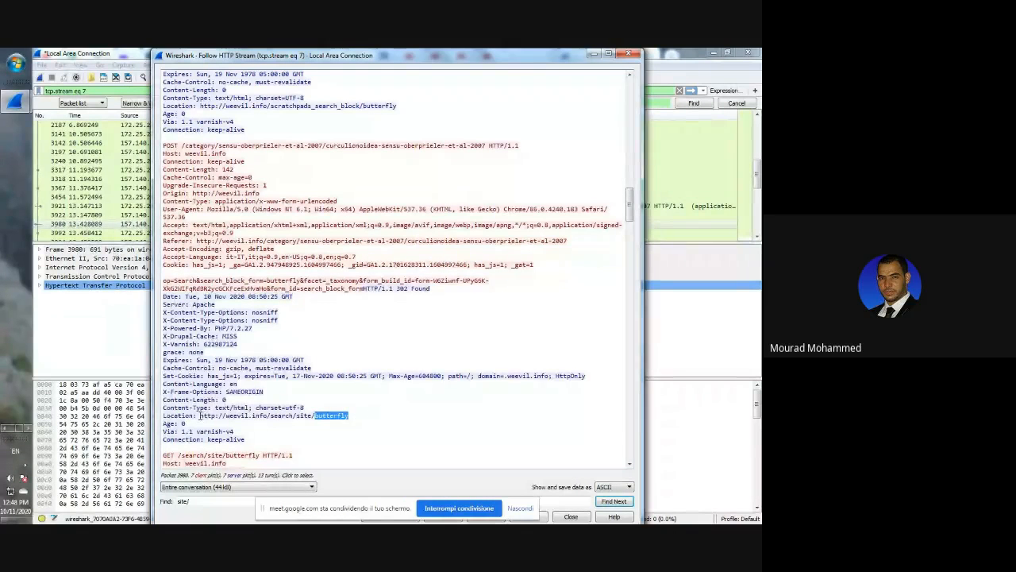
left_click_drag(199, 415, 348, 417)
left_click(627, 54)
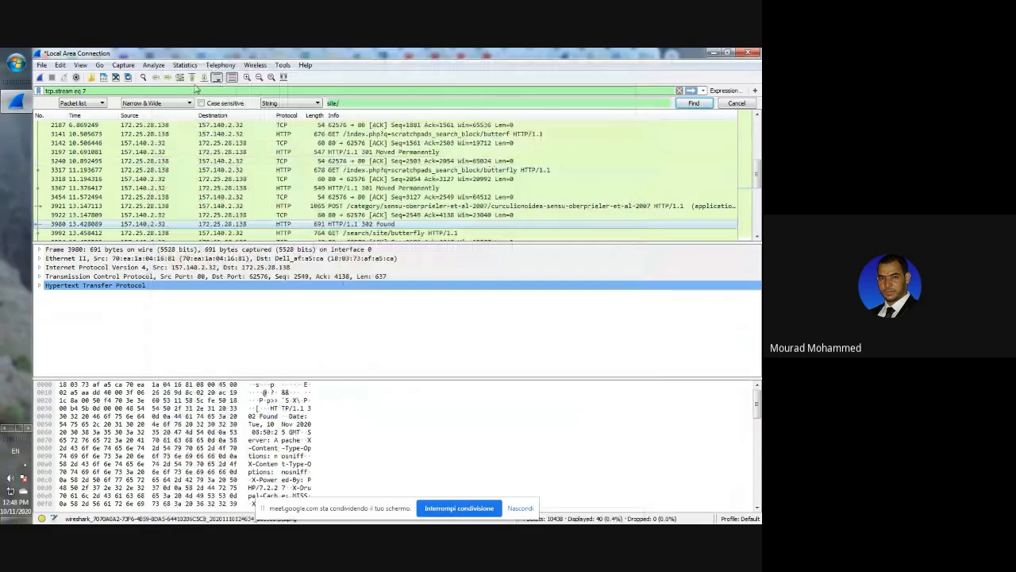
Switch to the browser, search the weevil site for "harmful chemicals to the nature", and highlight the term in the resulting address
double_click(329, 54)
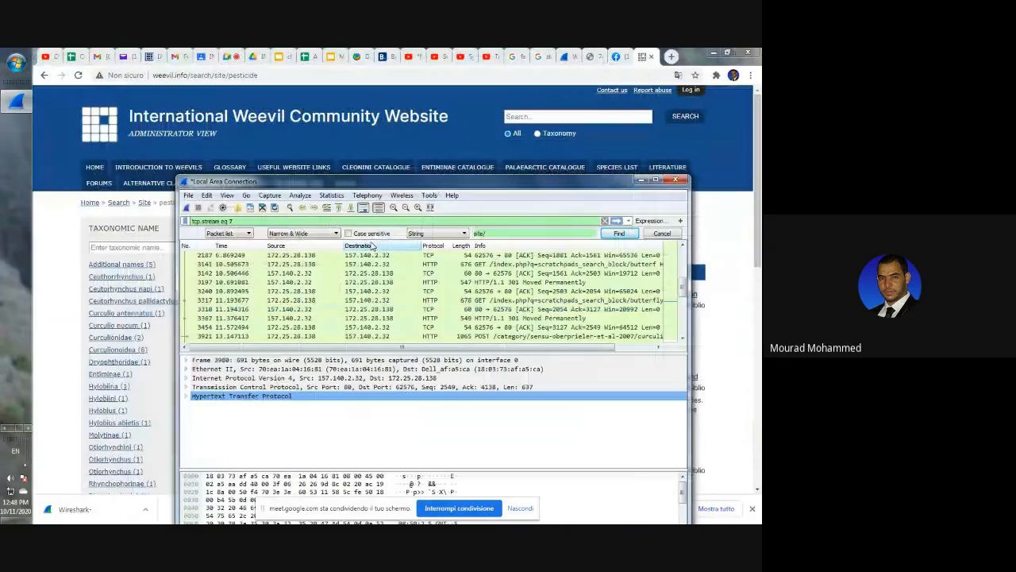
left_click(527, 116)
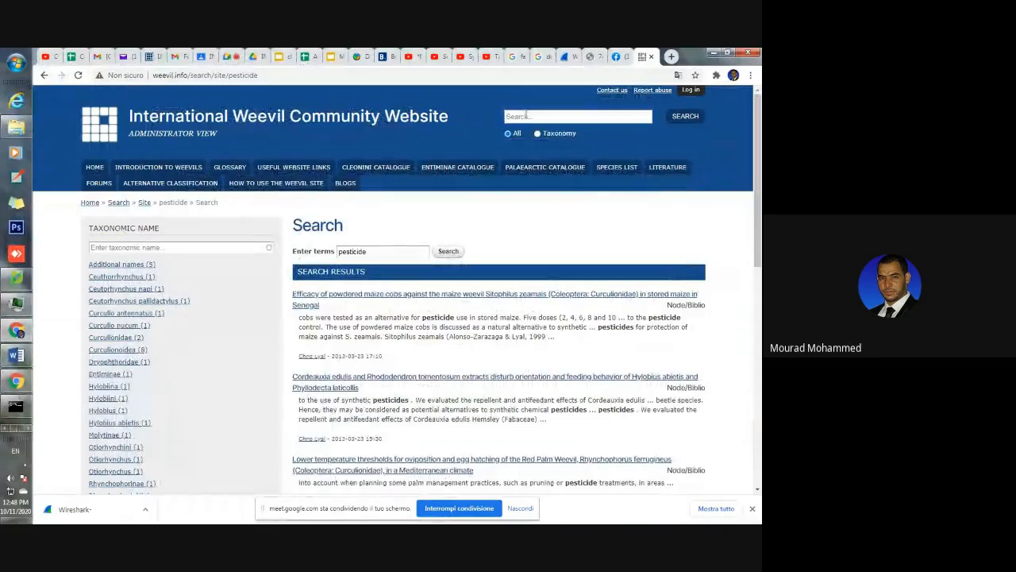
type("dang")
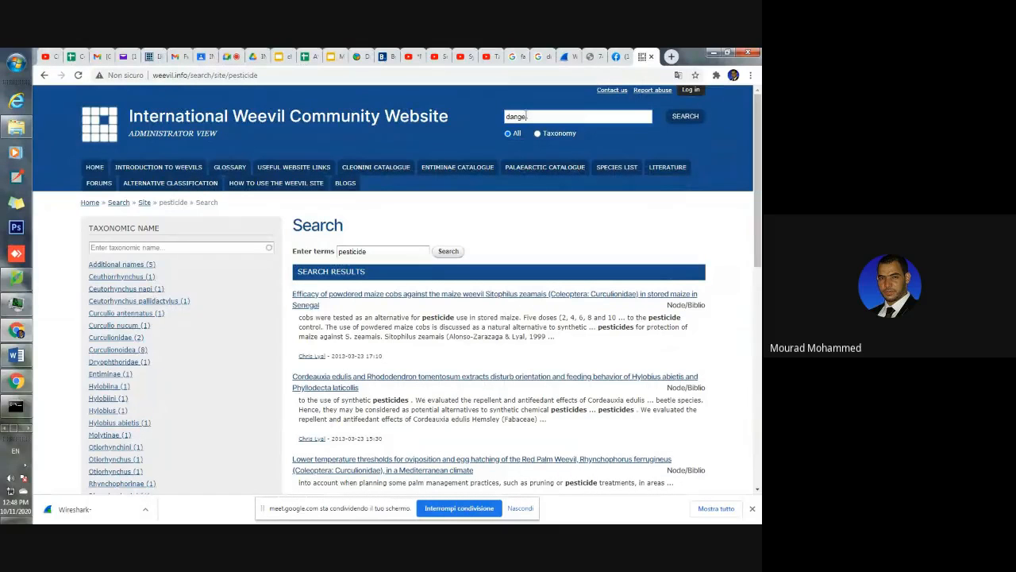
type("erous chemicals")
left_click_drag(578, 119, 509, 119)
double_click(527, 116)
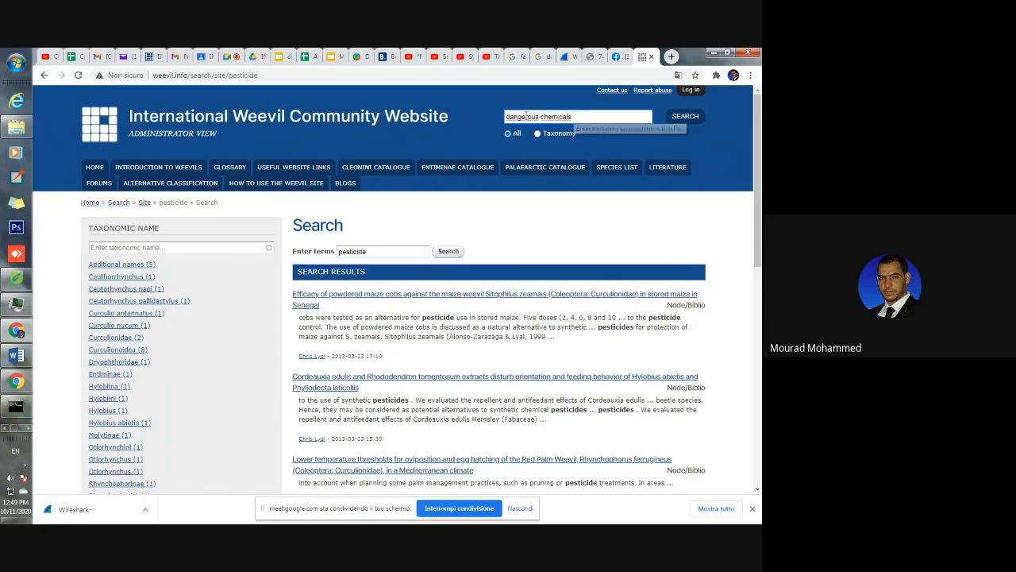
type("un")
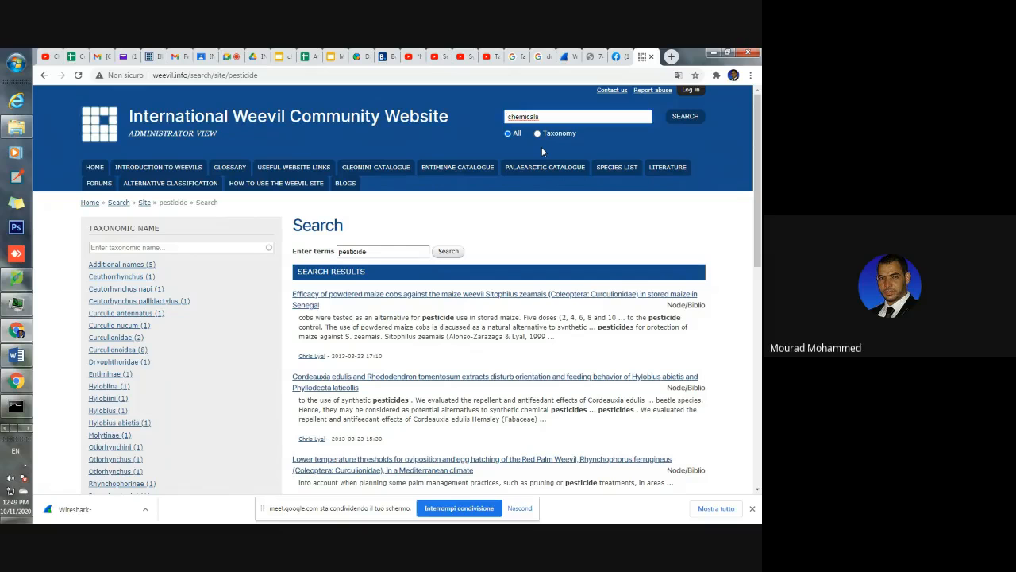
type("r")
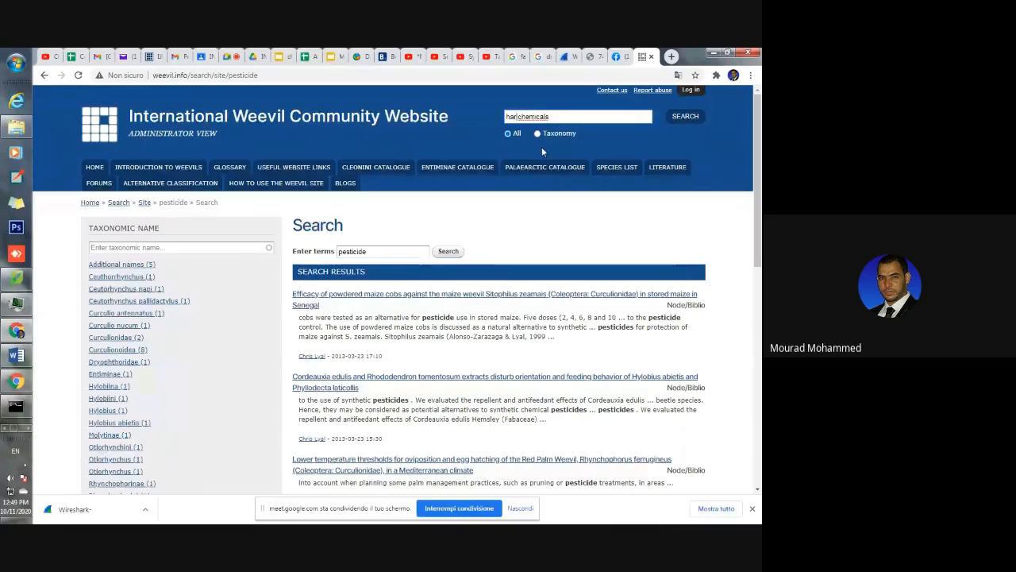
type("mful")
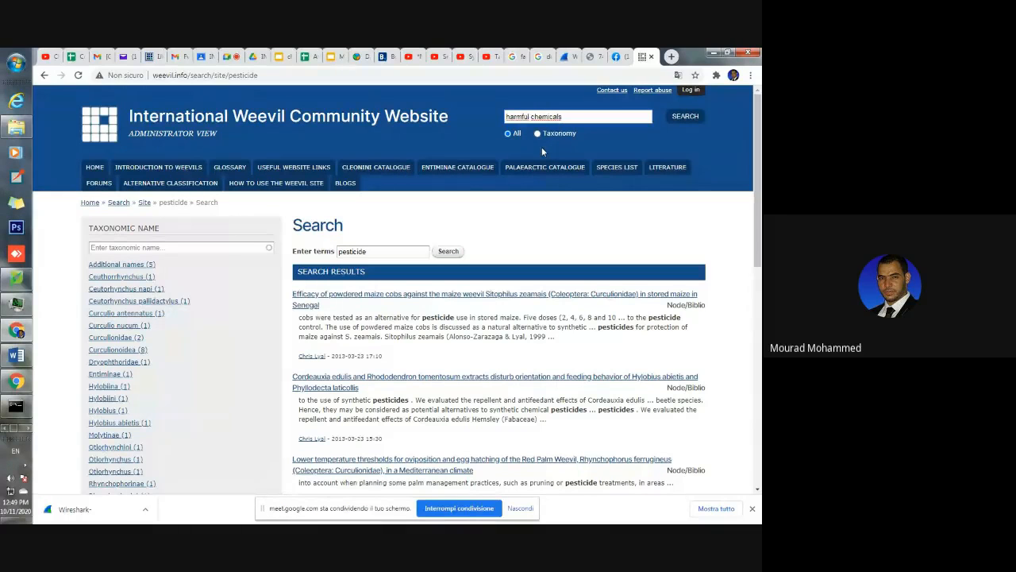
key("End")
type("to the nature")
key("Return")
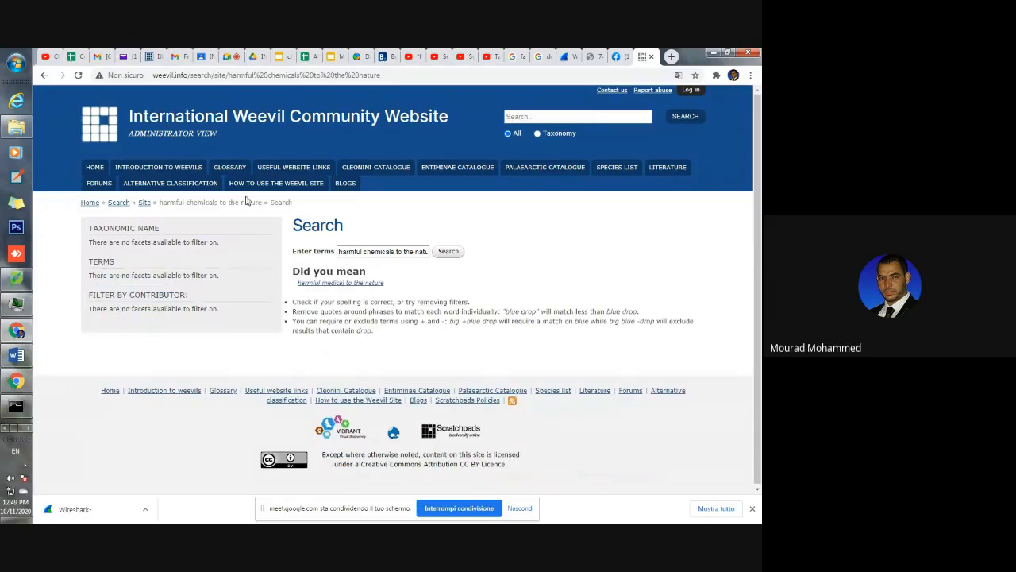
left_click_drag(228, 74, 387, 75)
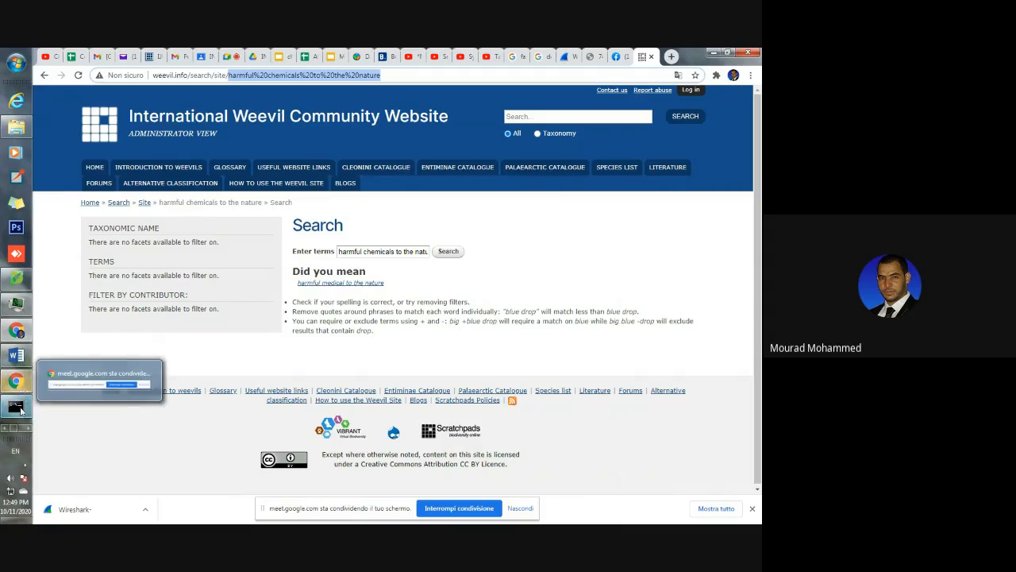
Return to Wireshark, start a new capture on Local Area Connection, and clear the display filter
left_click(27, 429)
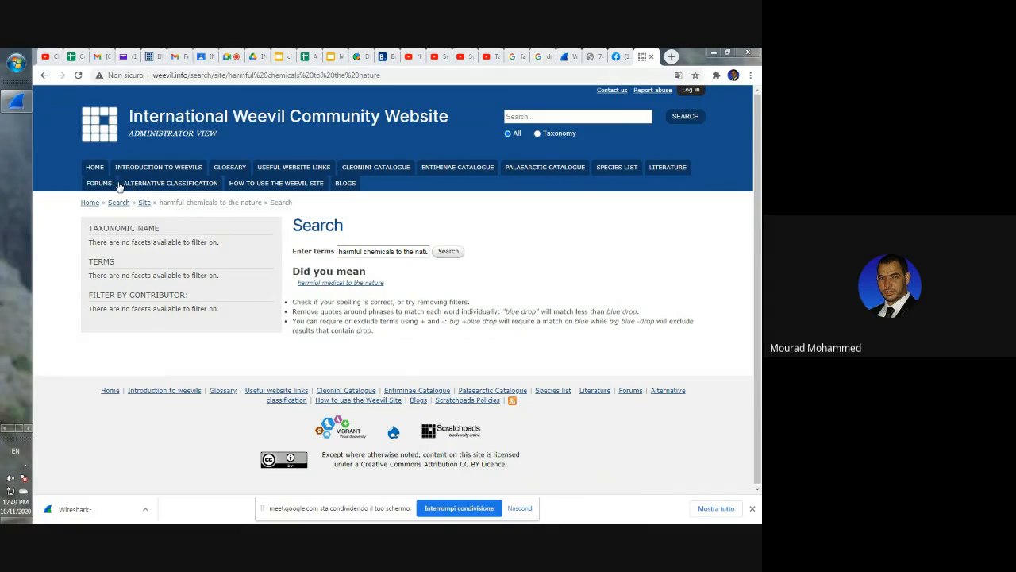
left_click(17, 101)
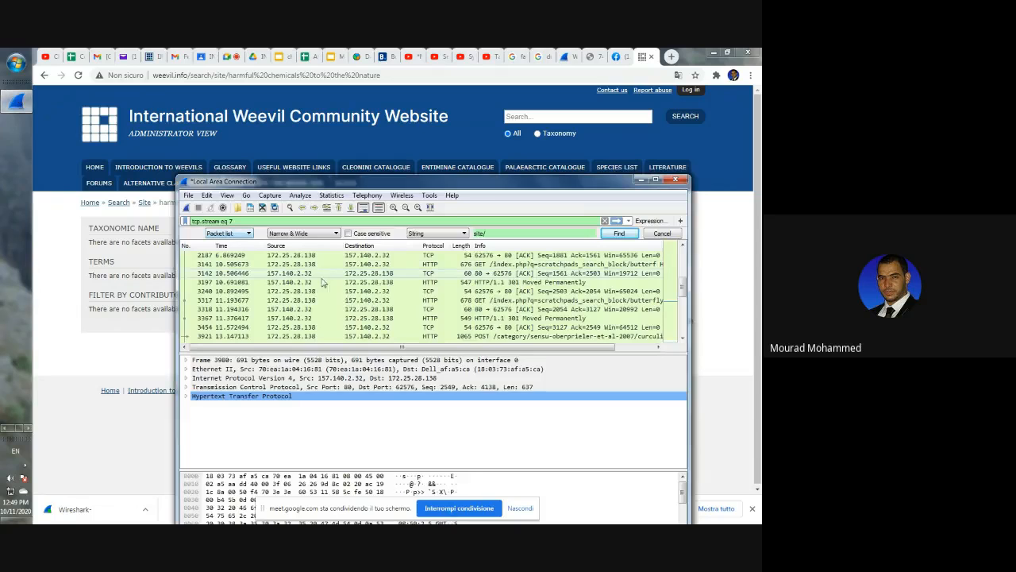
left_click(186, 207)
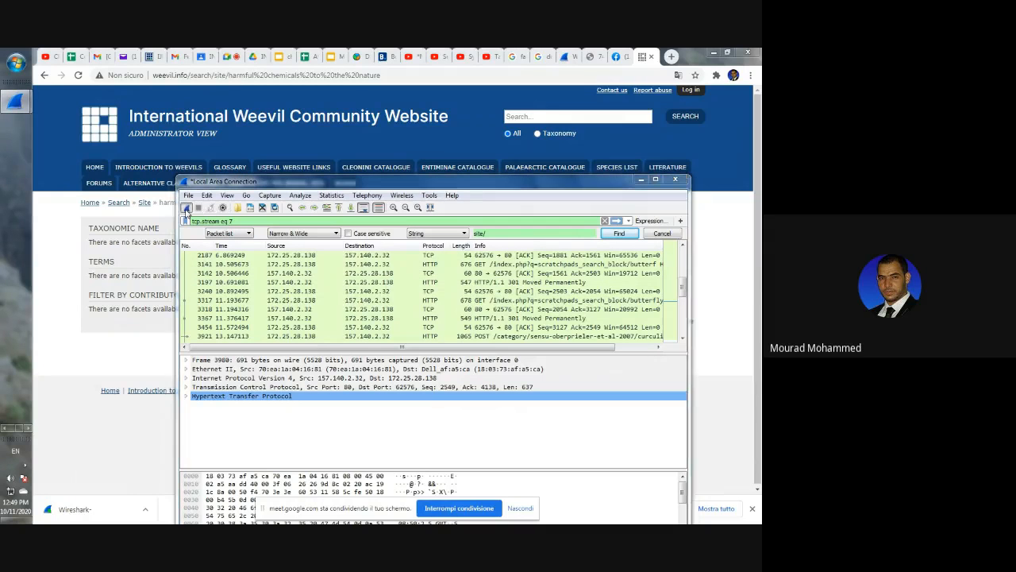
left_click(433, 304)
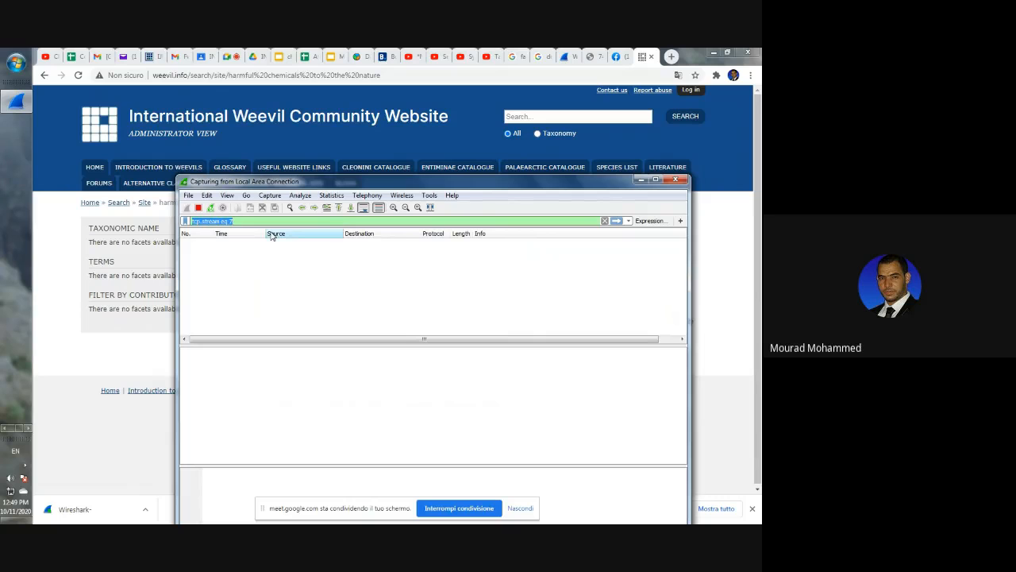
key("BackSpace")
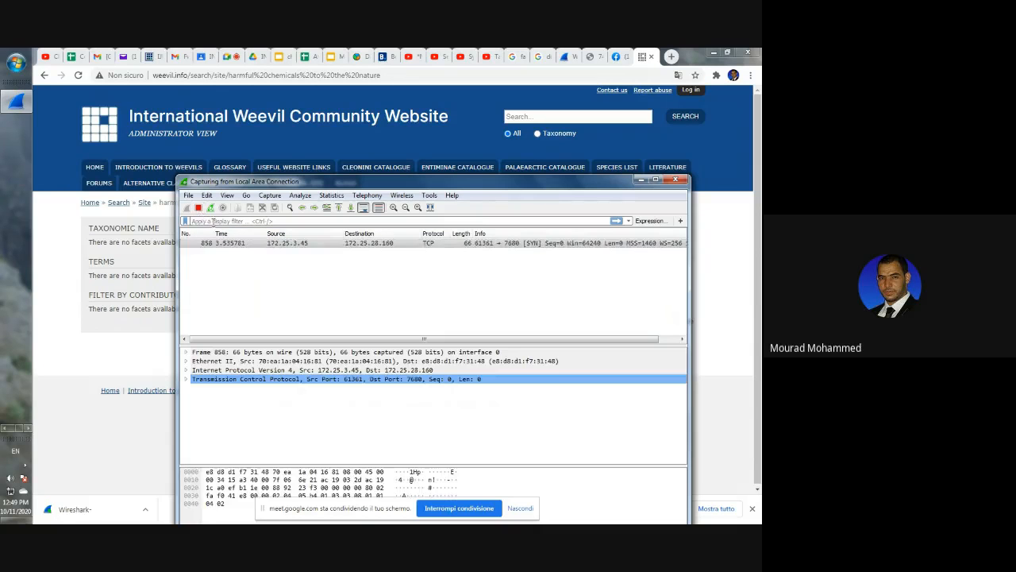
Switch to the browser, open the weevil site's Glossary page, and go back to the "harmful chemicals to the nature" search results
left_click(230, 166)
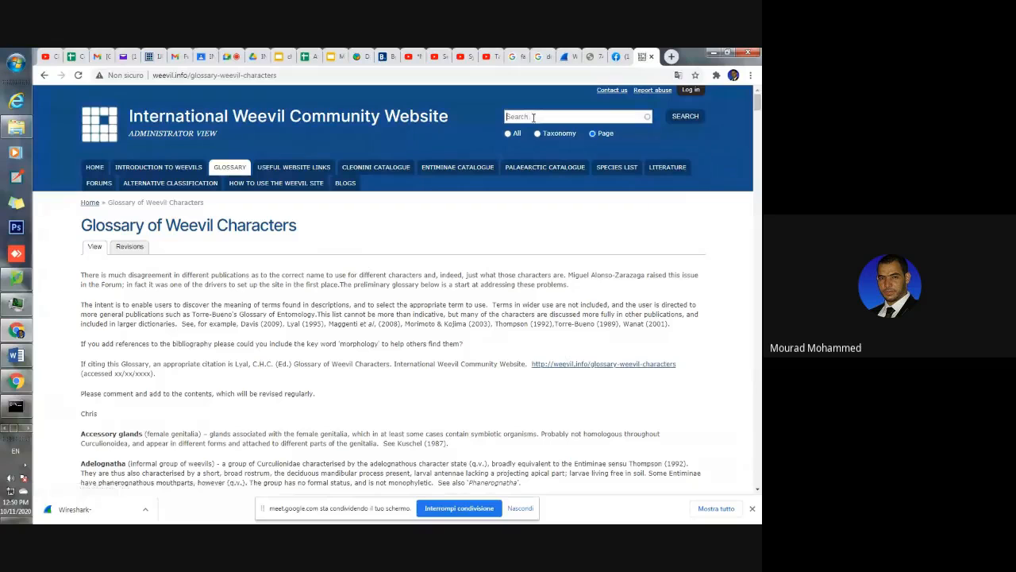
left_click(534, 117)
left_click(43, 75)
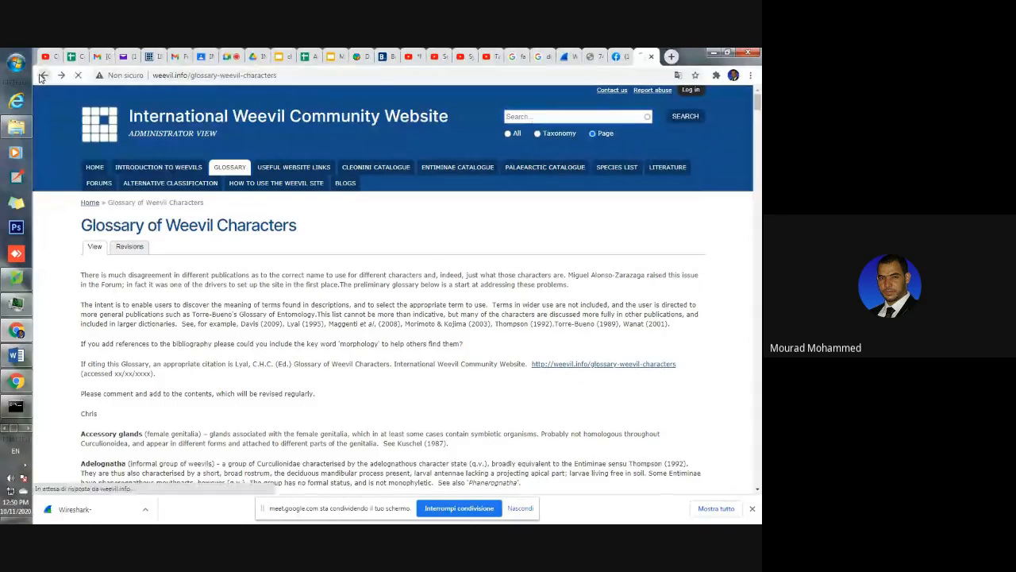
left_click_drag(229, 75, 400, 94)
key("Return")
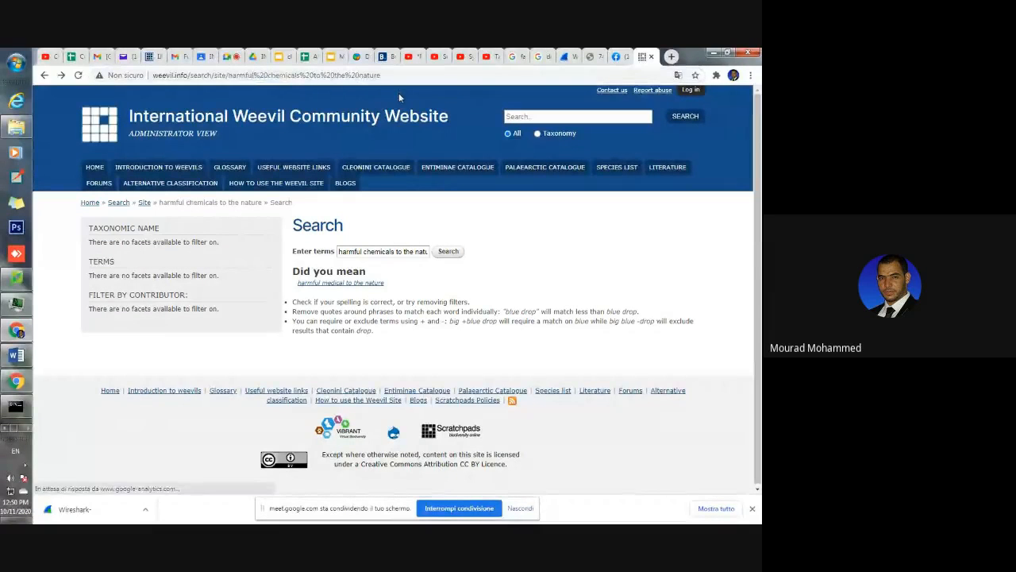
Search the weevil site for "dangerous chemicals"
left_click(532, 113)
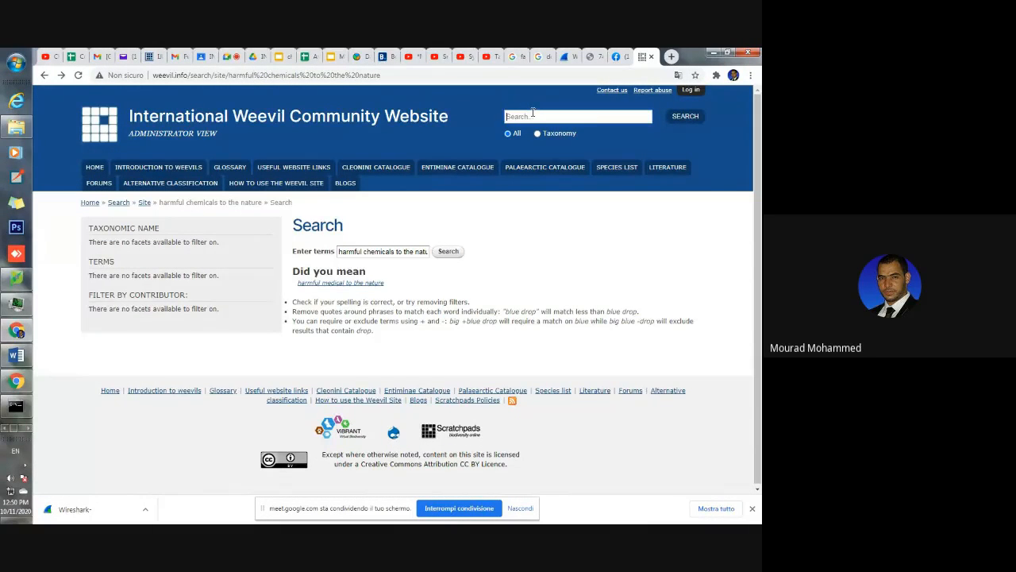
type("dangerous chemicals")
key("Return")
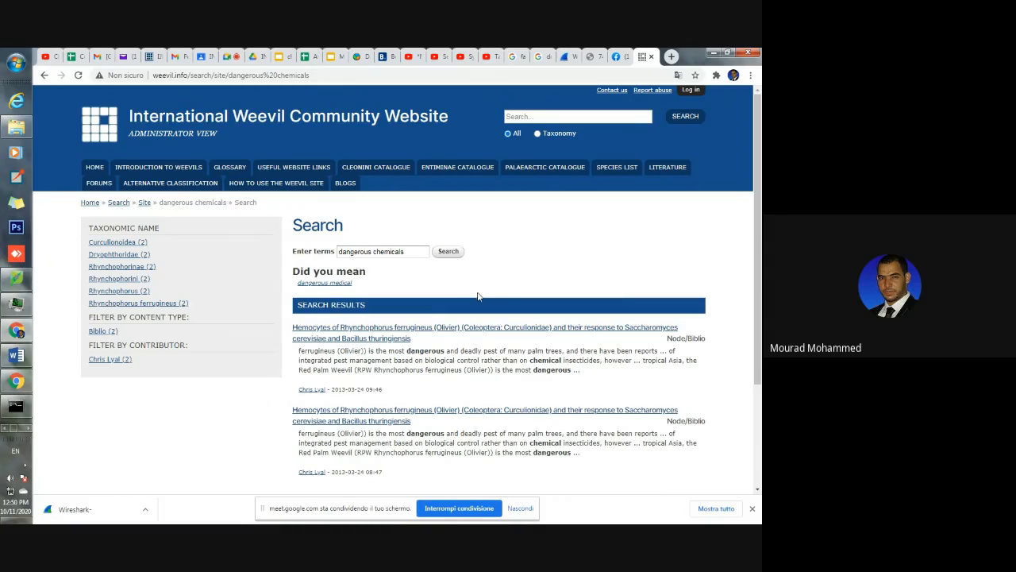
Return to Wireshark, stop the running capture, and quit the program without saving the captured packets
left_click(23, 428)
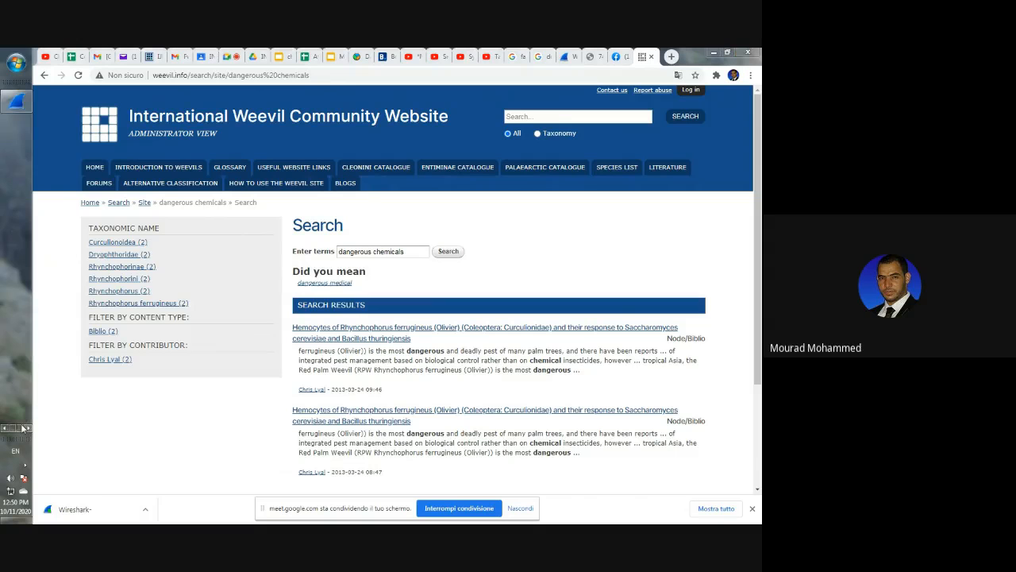
left_click(16, 101)
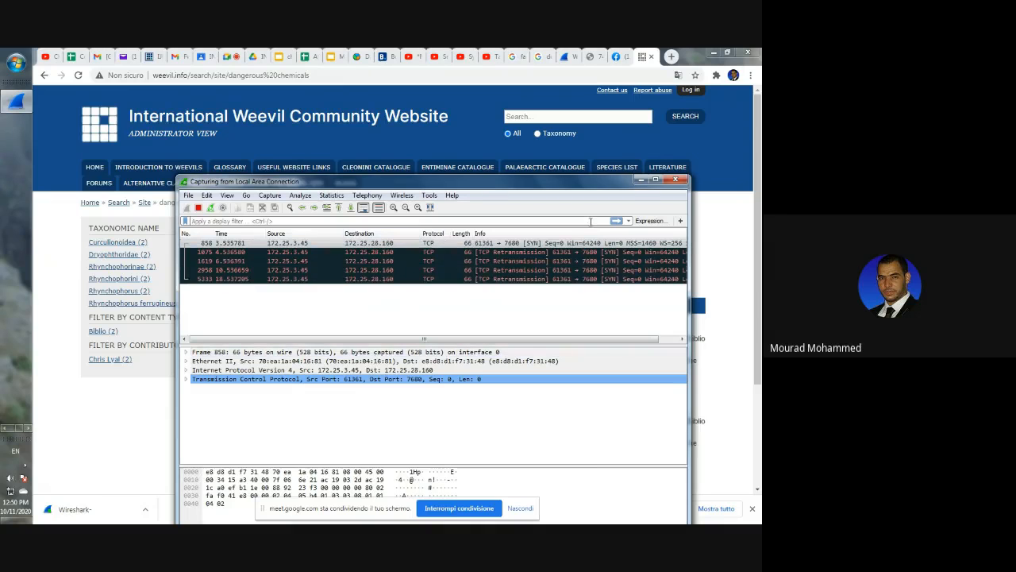
left_click(291, 207)
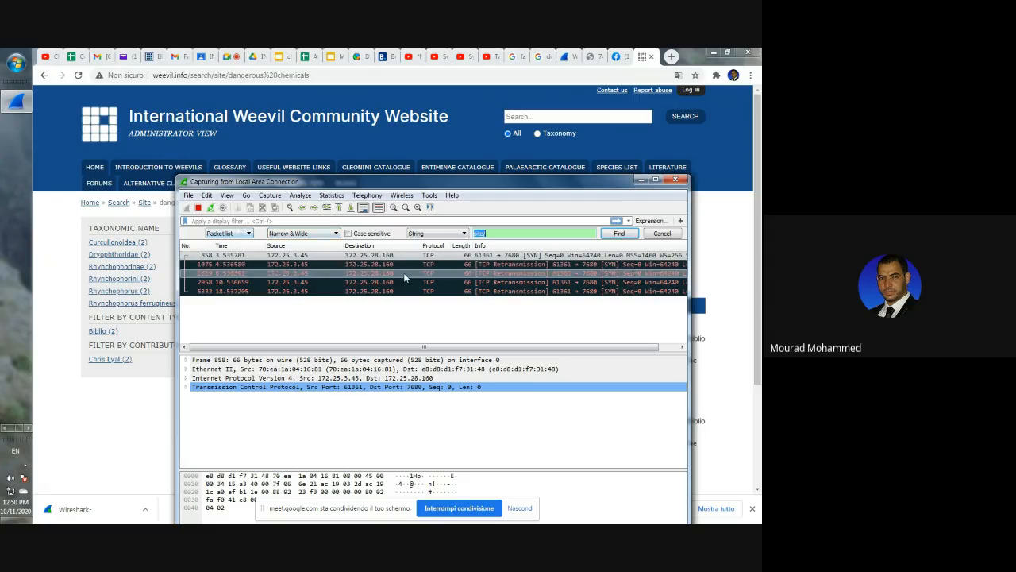
left_click(675, 180)
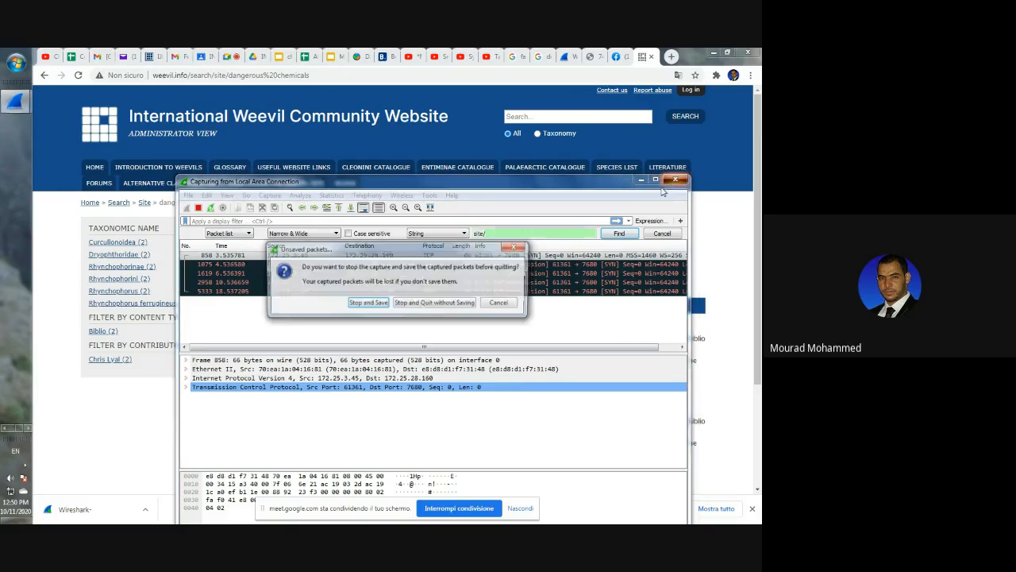
left_click(424, 303)
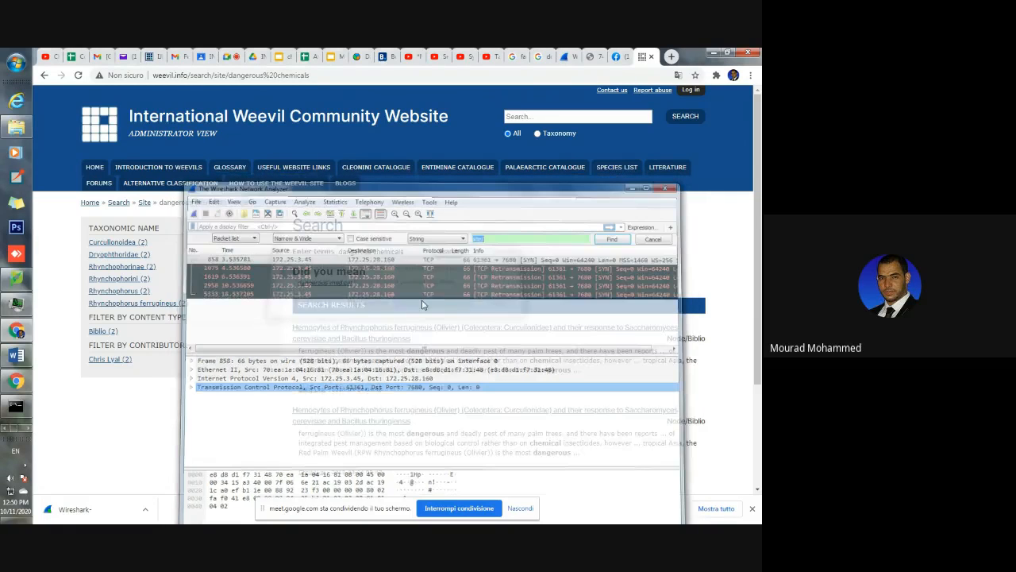
Launch Wireshark again and start capturing on the Local Area Connection interface
left_click(16, 63)
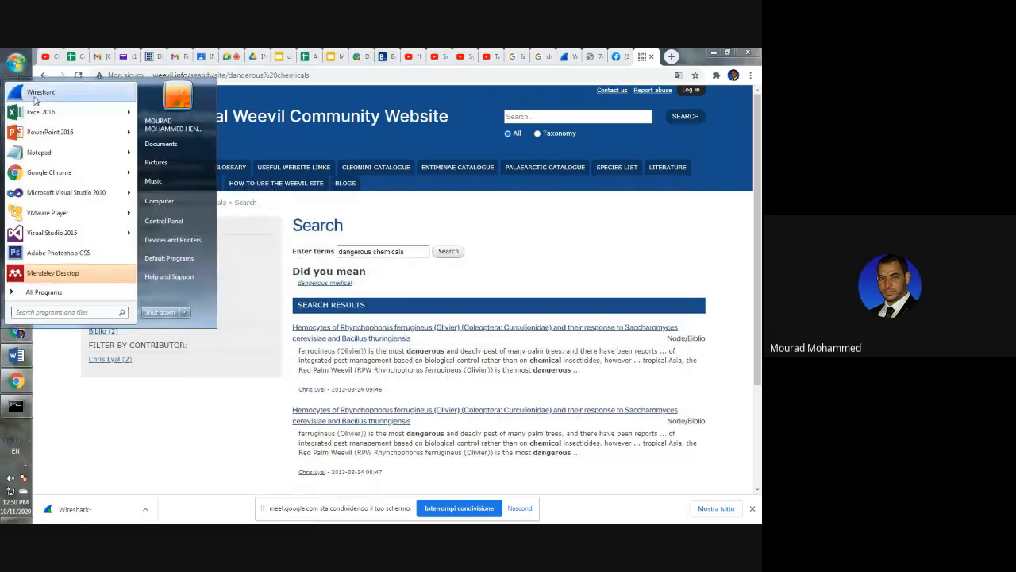
left_click(35, 96)
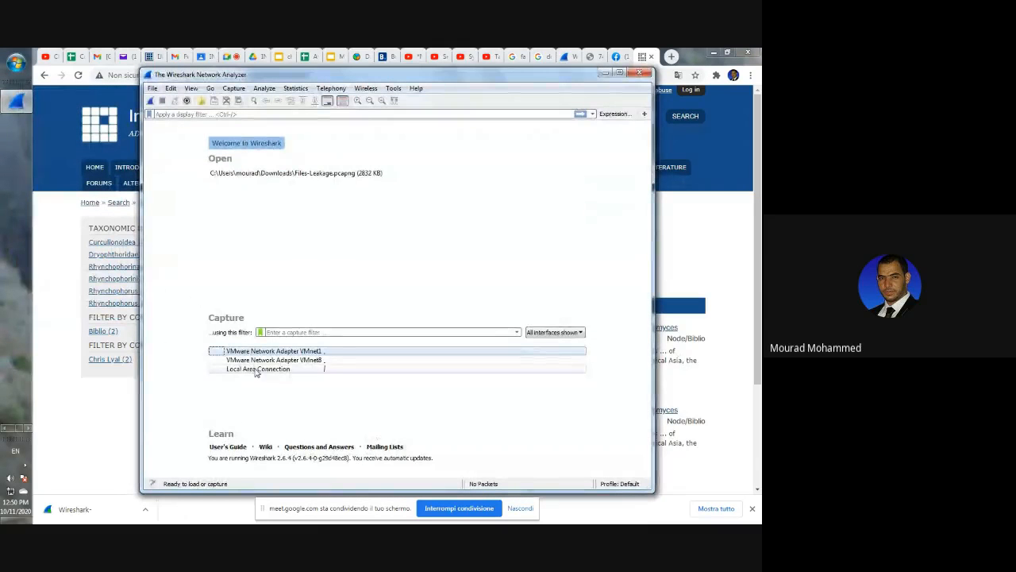
left_click(256, 370)
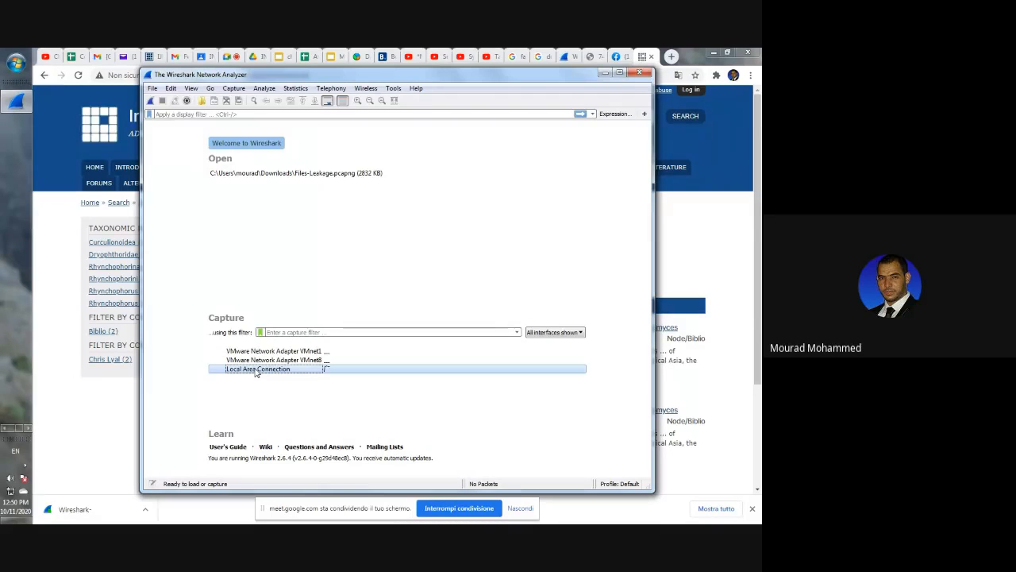
double_click(255, 370)
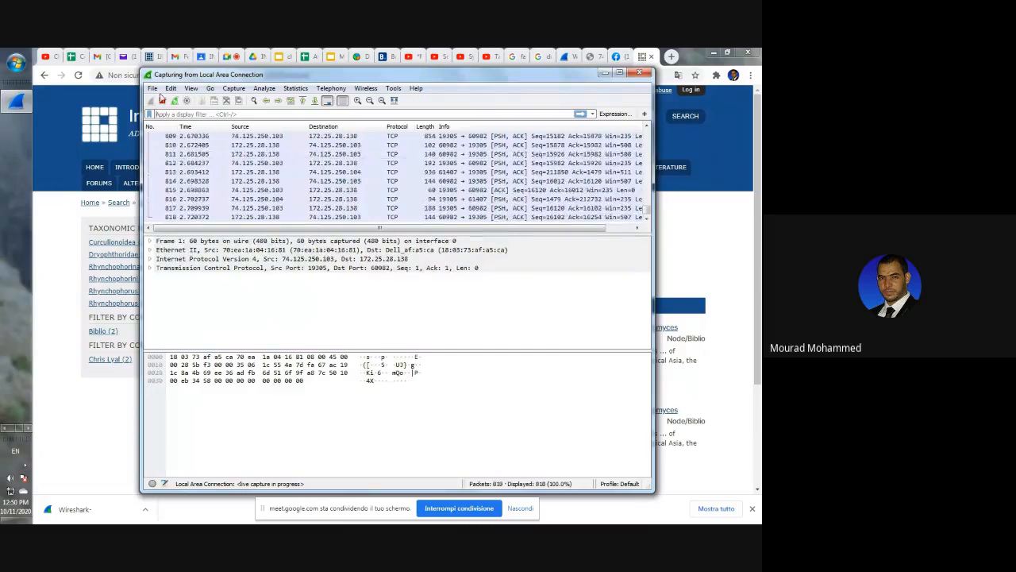
Switch to the browser and reload the "dangerous chemicals" search results from the page address
left_click(119, 181)
left_click(552, 117)
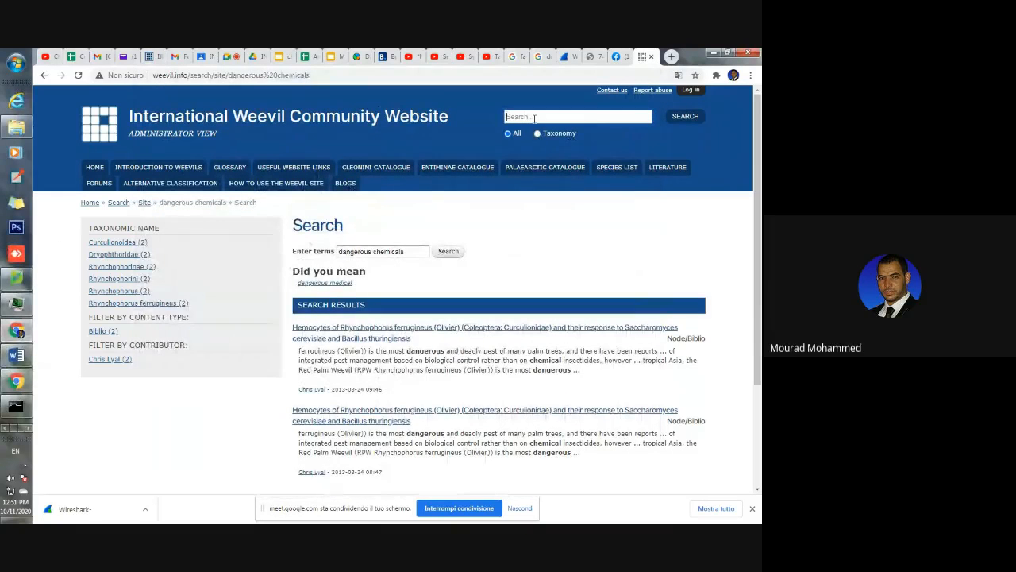
left_click(355, 78)
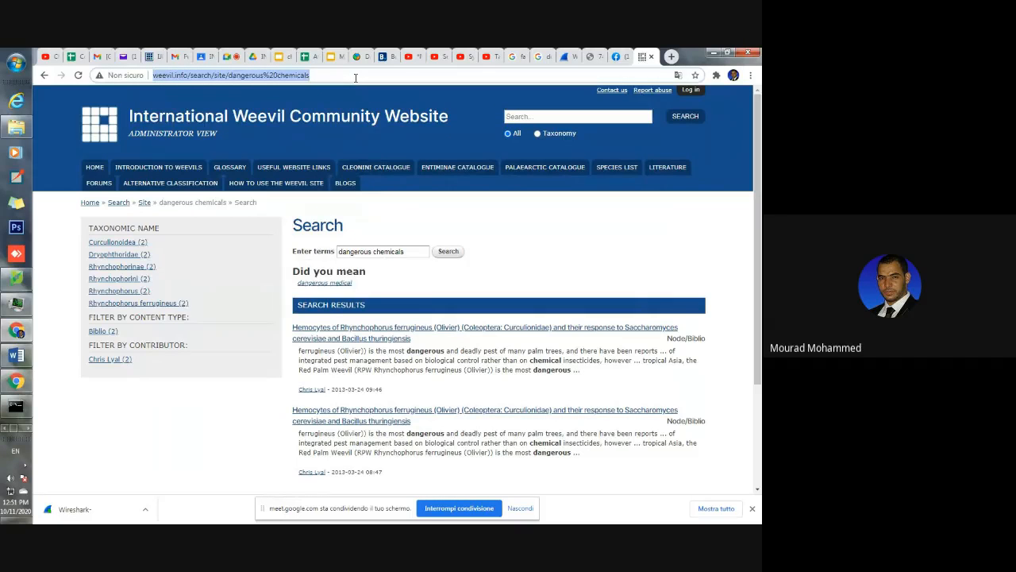
key("Return")
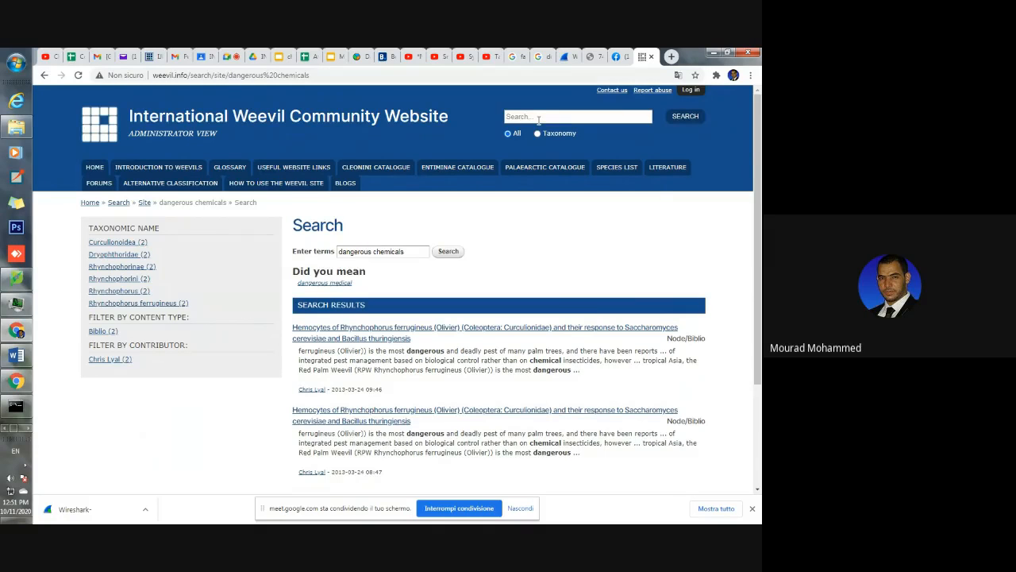
Search the weevil site for "sensitive chemicals"
scroll(538, 119, "down", 1)
scroll(538, 123, "down", 1)
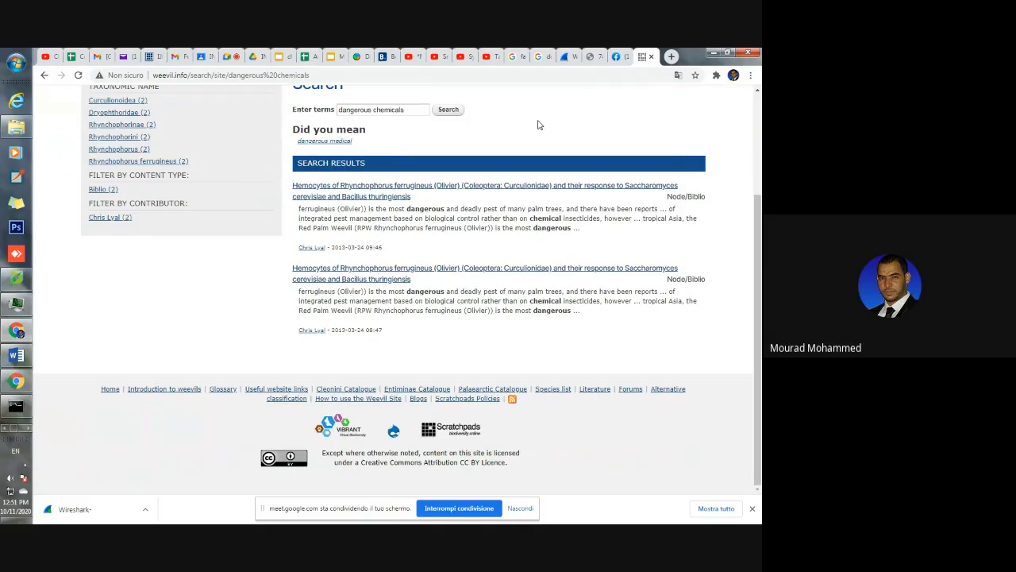
scroll(538, 123, "up", 2)
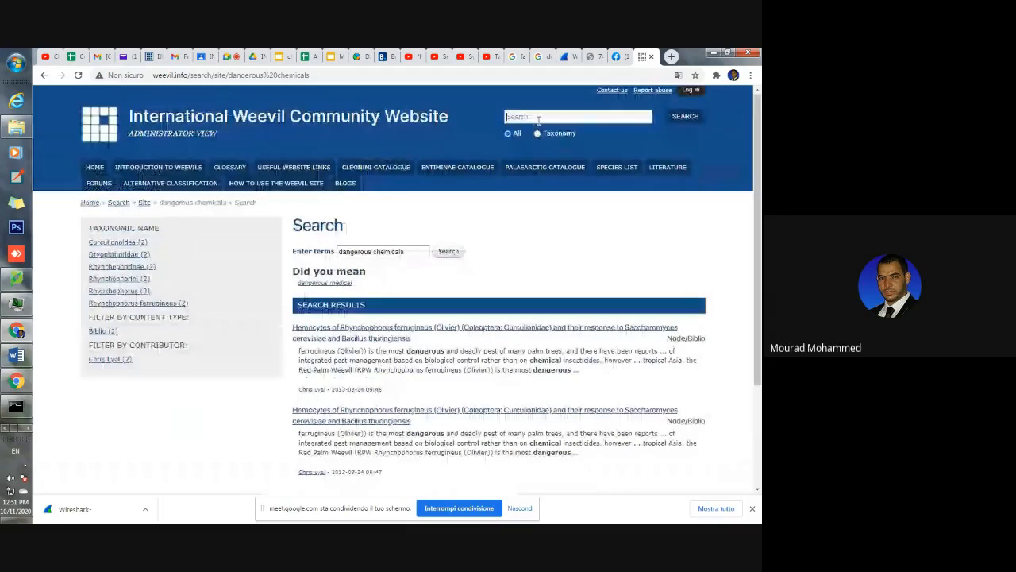
type("sensiti")
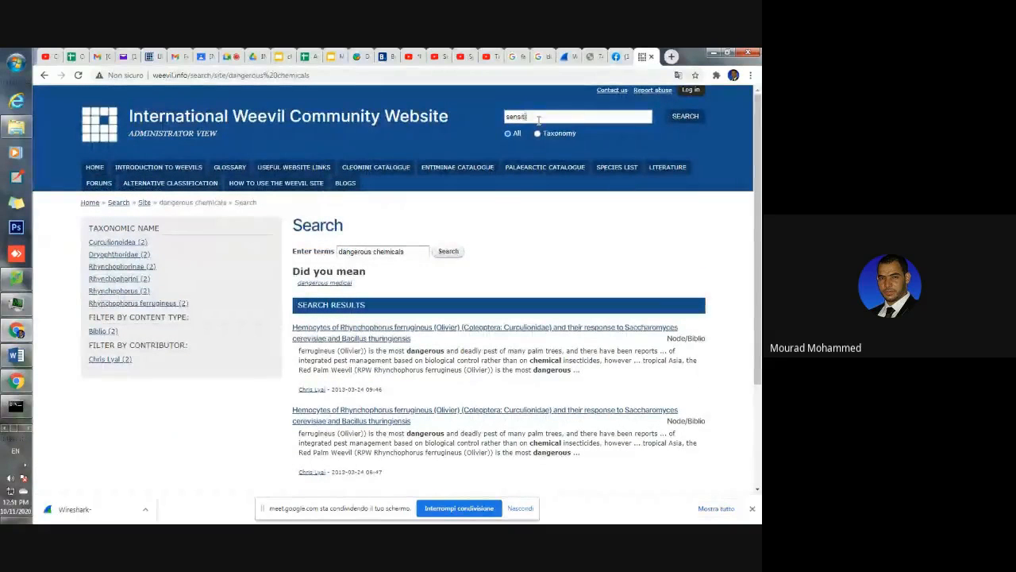
type("ve chemicals")
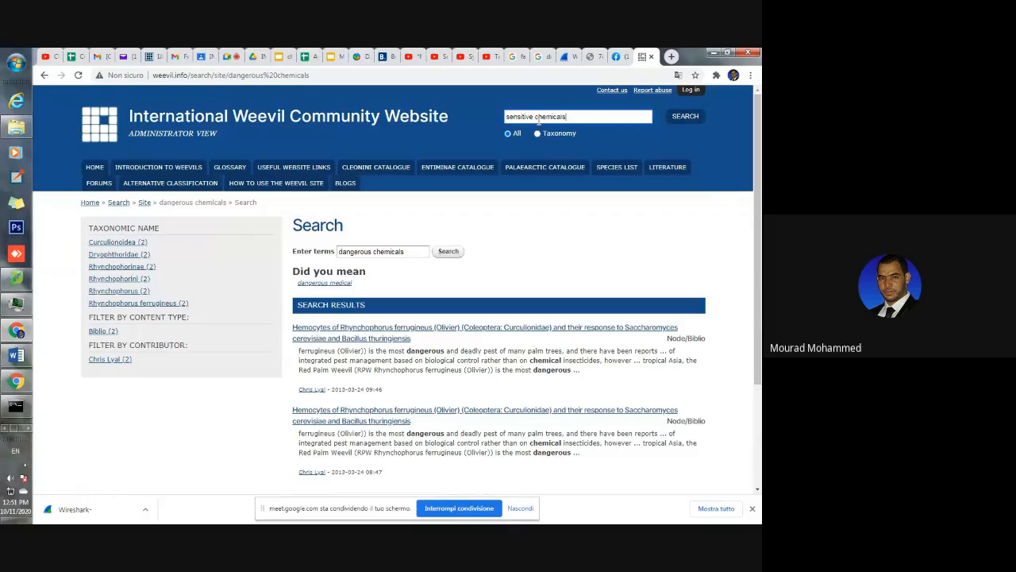
key("Return")
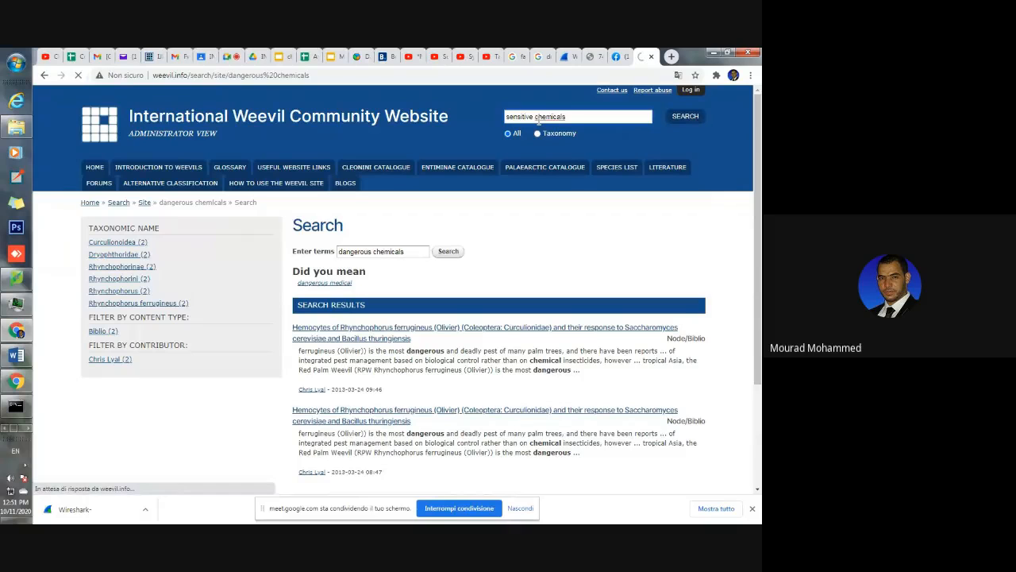
Open the Useful website links page and follow its first Curculionoidea link under Taxonomic name
double_click(232, 76)
left_click(278, 165)
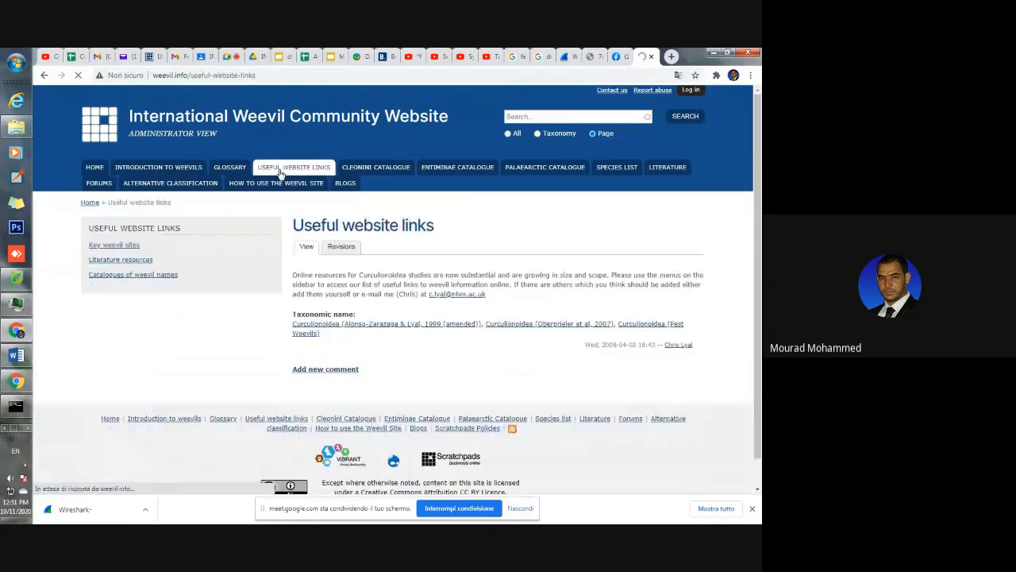
left_click(330, 324)
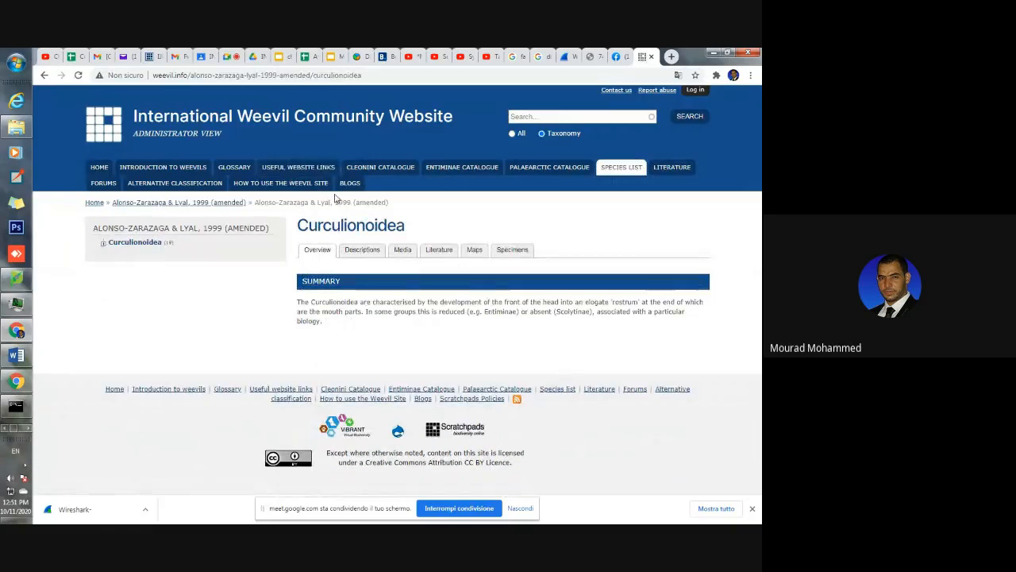
Return to Wireshark and stop the Local Area Connection capture
left_click(27, 428)
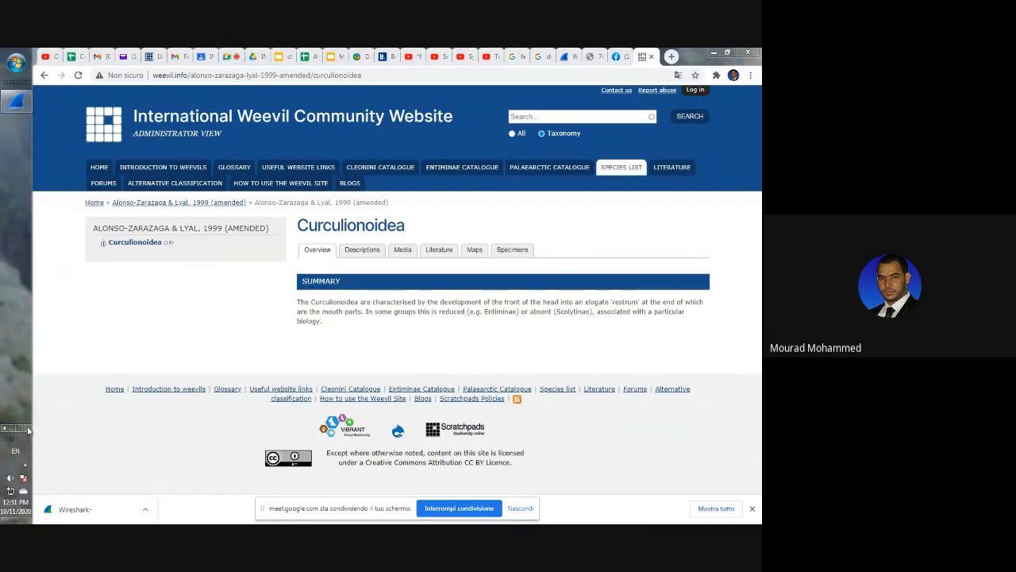
left_click(19, 103)
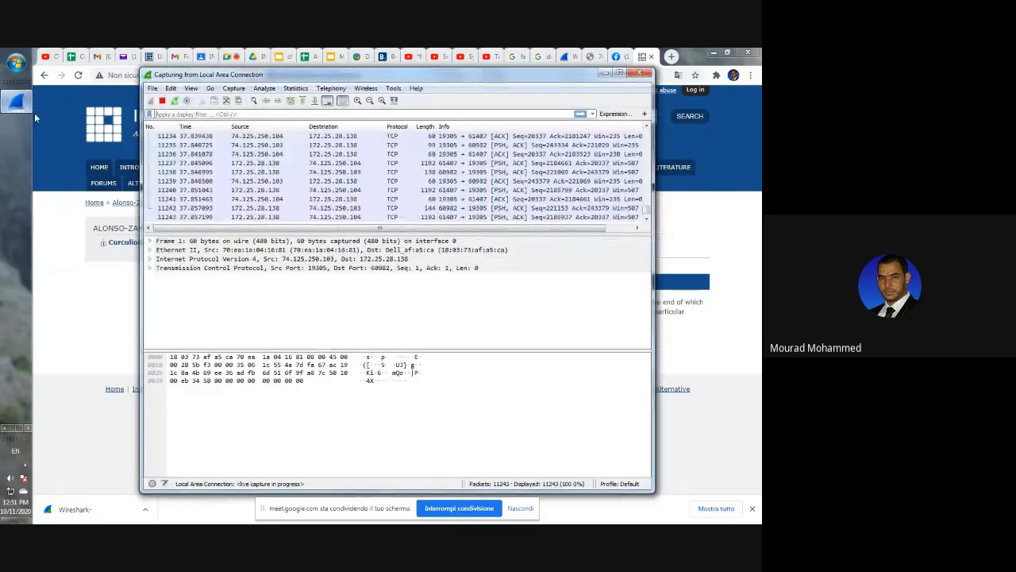
left_click(162, 101)
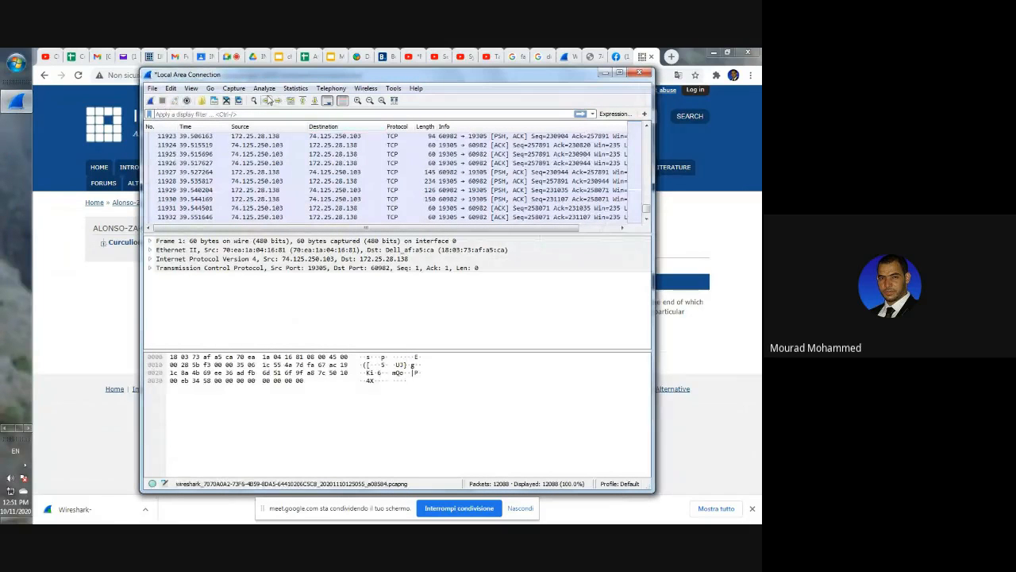
Find the string "weevil" in the packet list, moving the Wireshark window so the browser's address stays visible
left_click(254, 102)
left_click(401, 127)
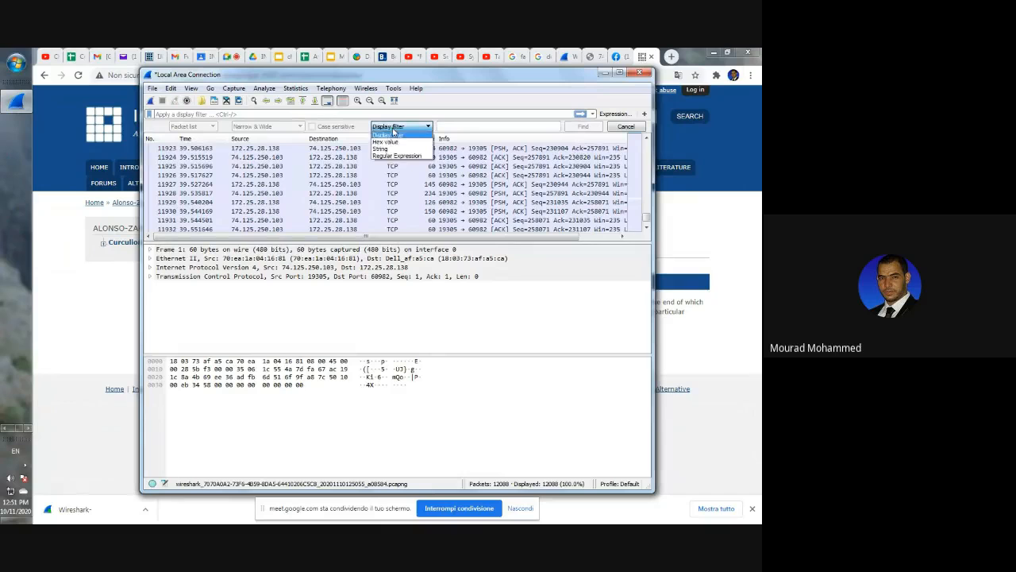
left_click(395, 151)
left_click(453, 126)
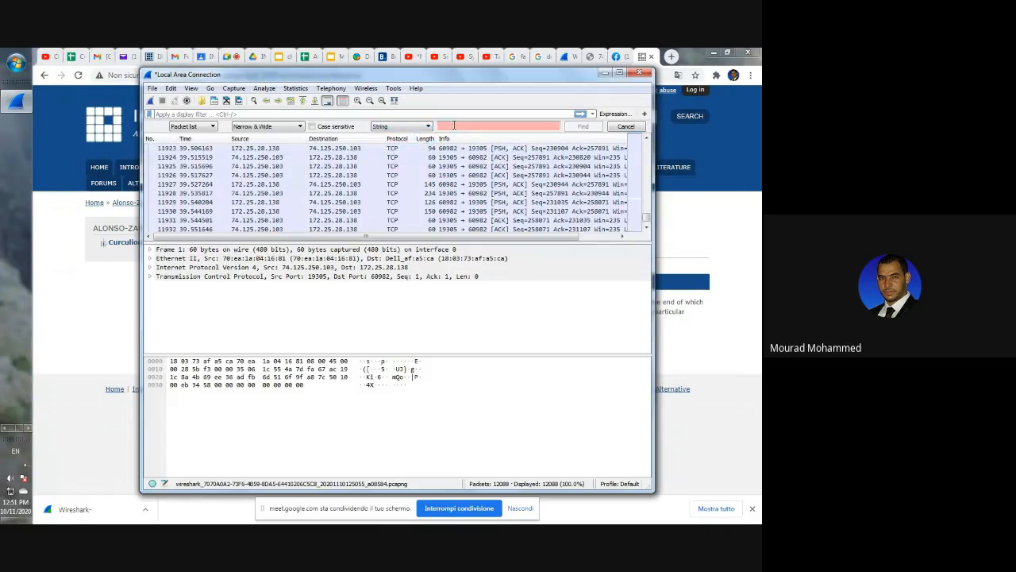
left_click_drag(359, 76, 343, 122)
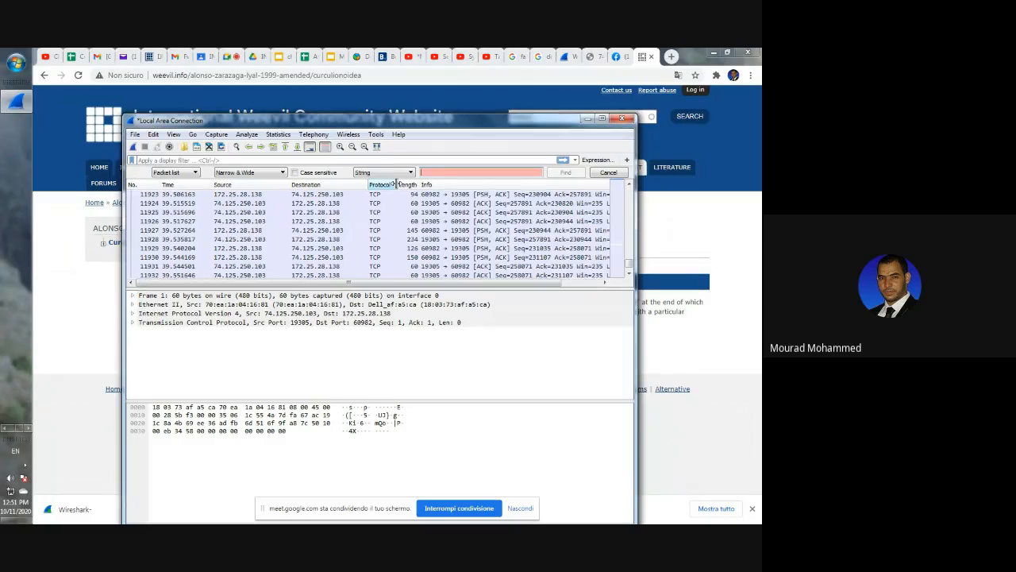
type("weevil")
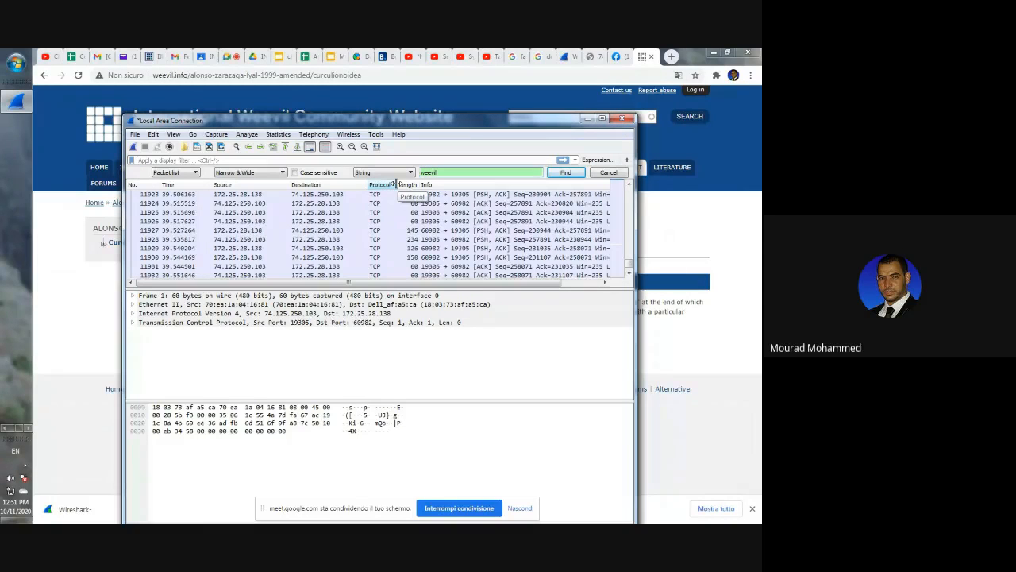
key("Return")
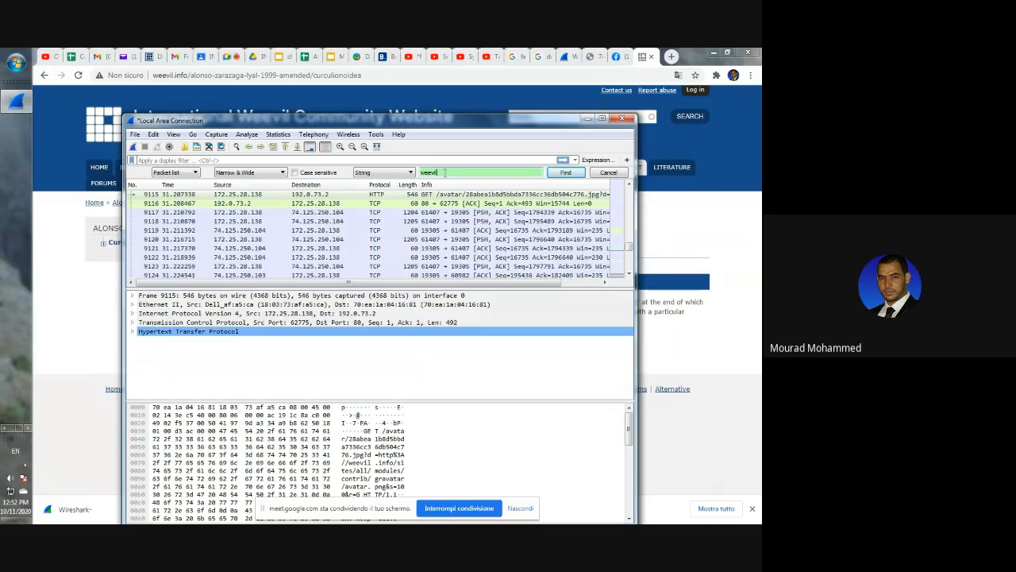
Return the browser to the "sensitive chemicals" search results and examine the site/ part of the page address
left_click_drag(445, 173, 418, 172)
left_click(47, 77)
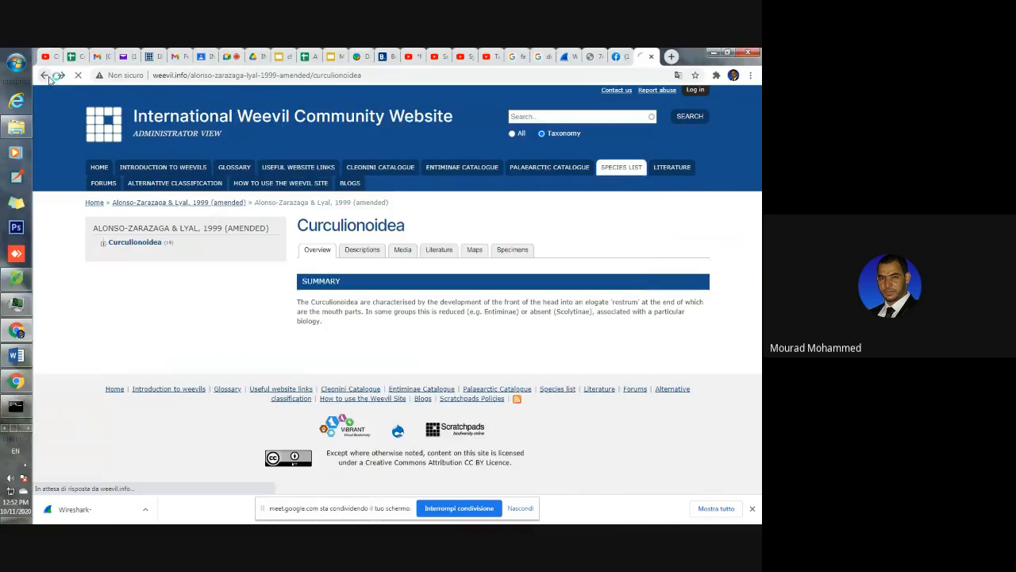
left_click(48, 77)
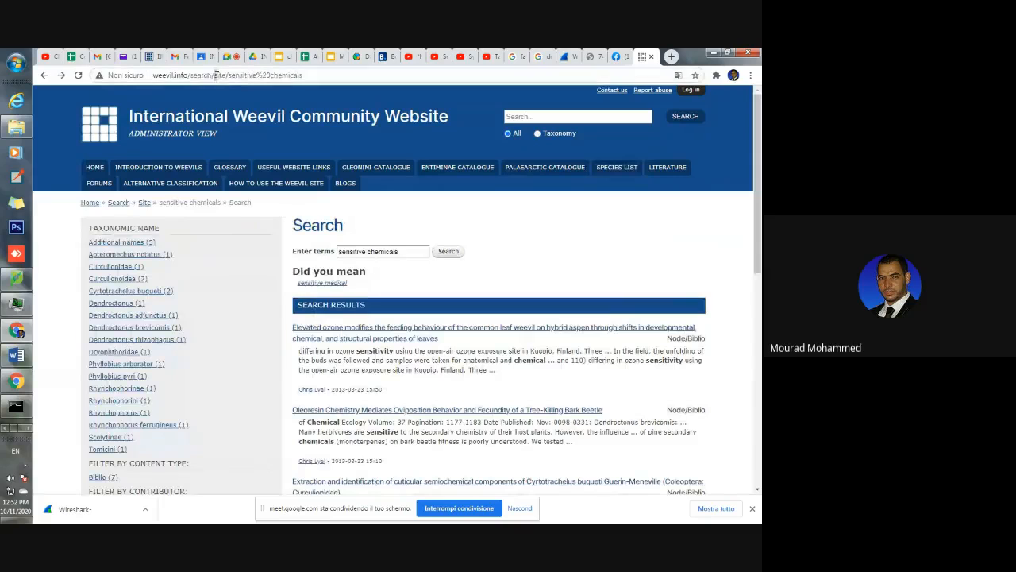
left_click_drag(215, 75, 228, 76)
Switch to Wireshark and find the string "site/" in the packet list
left_click(28, 428)
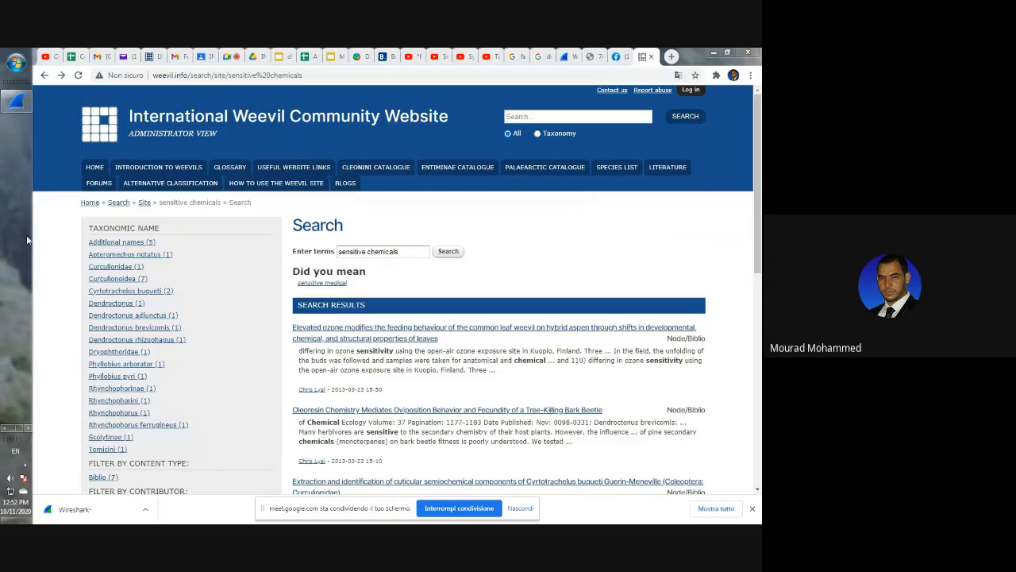
left_click(7, 115)
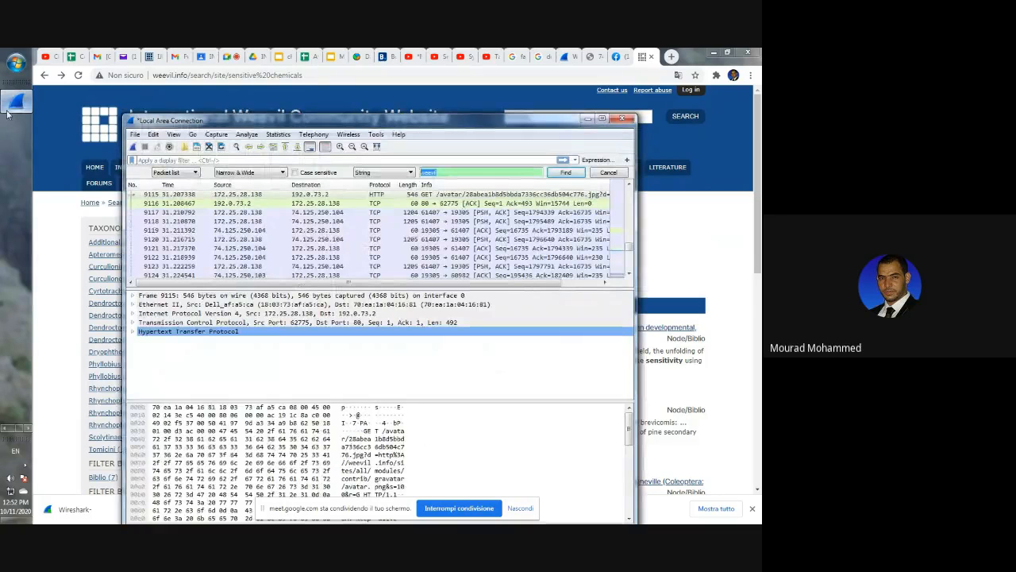
type("g")
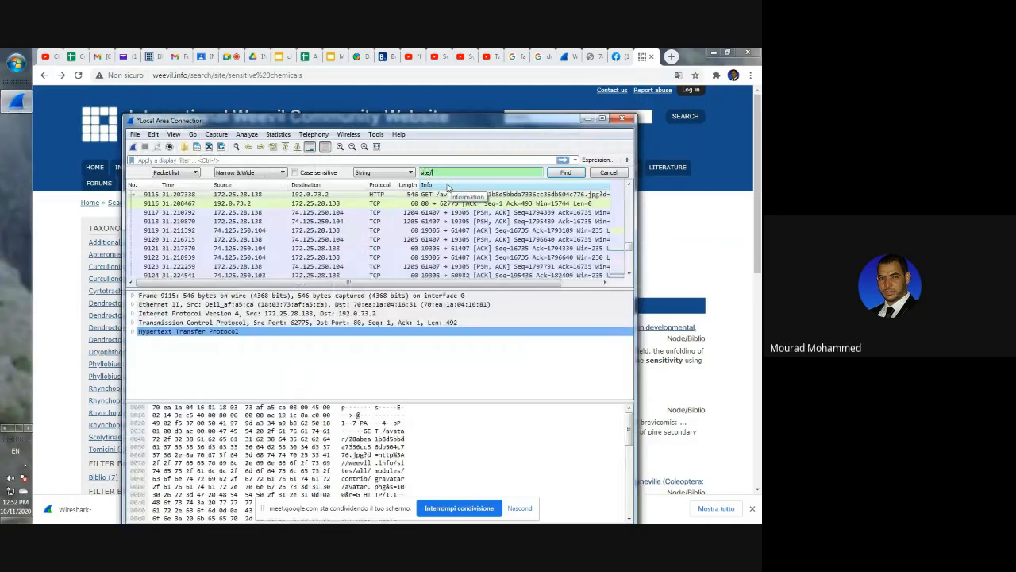
left_click(558, 175)
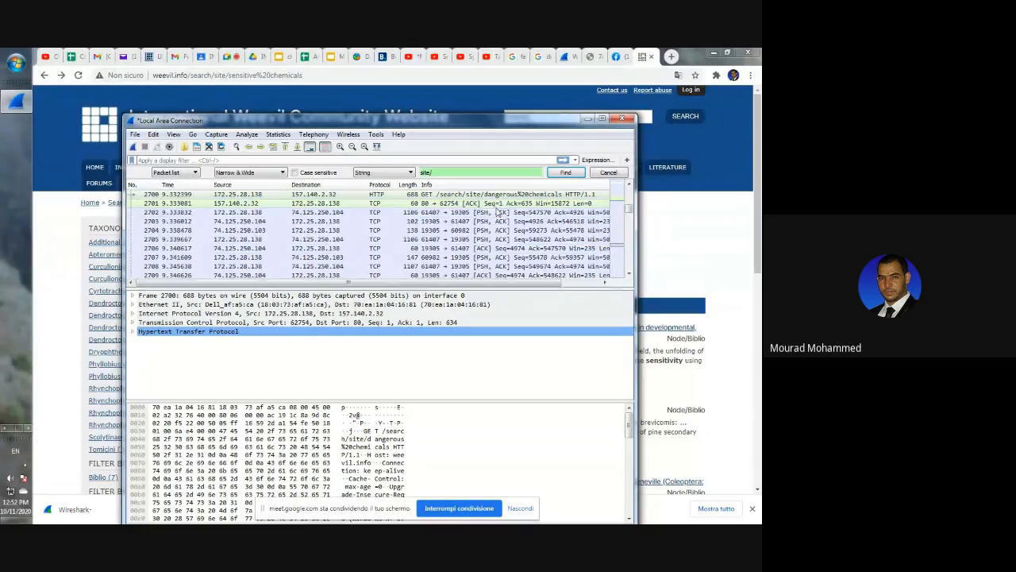
Follow the HTTP stream of the found search request's conversation
right_click(476, 204)
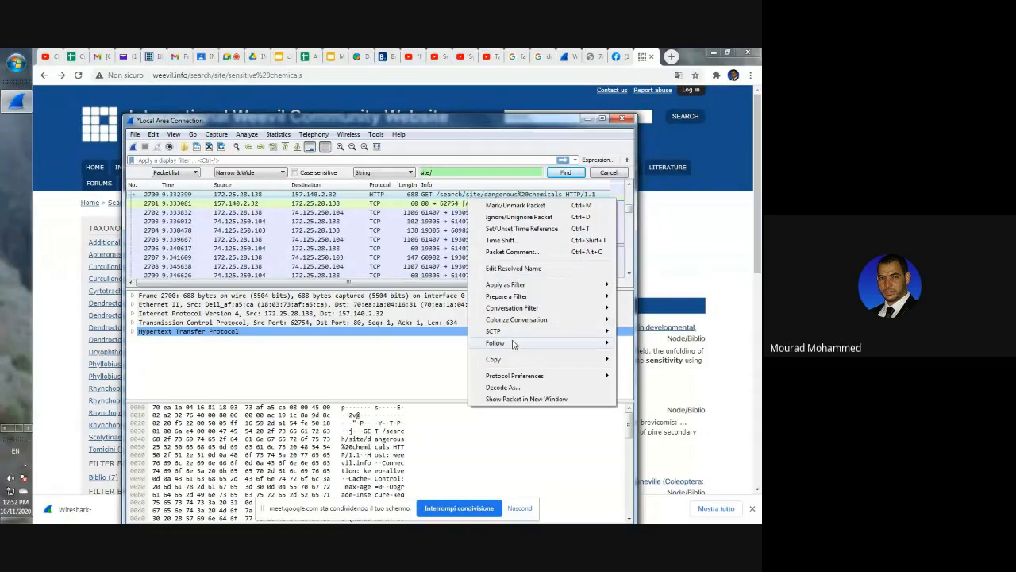
mouse_move(513, 344)
left_click(642, 379)
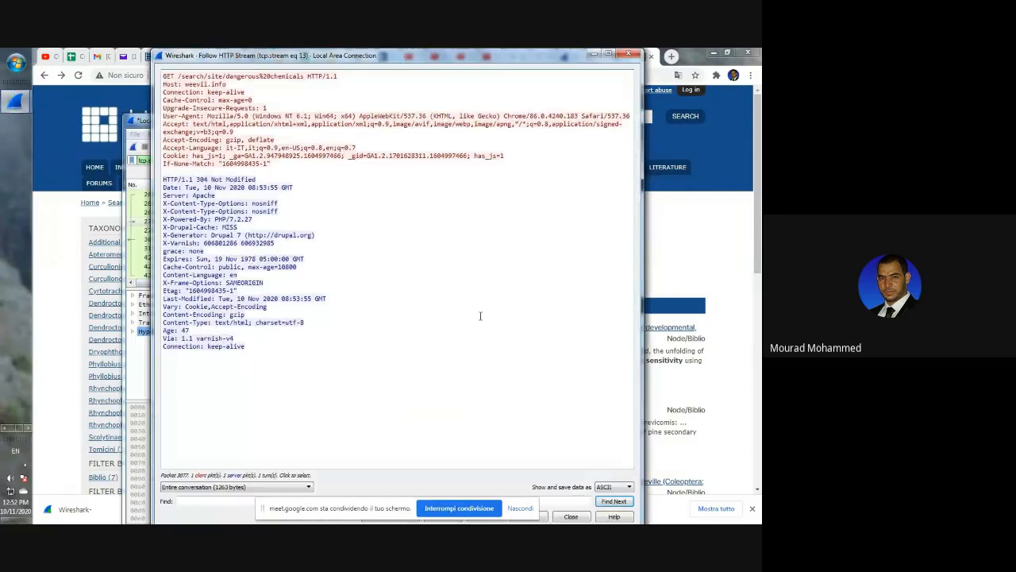
Find "site/" in the HTTP stream, highlight the search term after it, then close the stream and select its GET packet
left_click(229, 500)
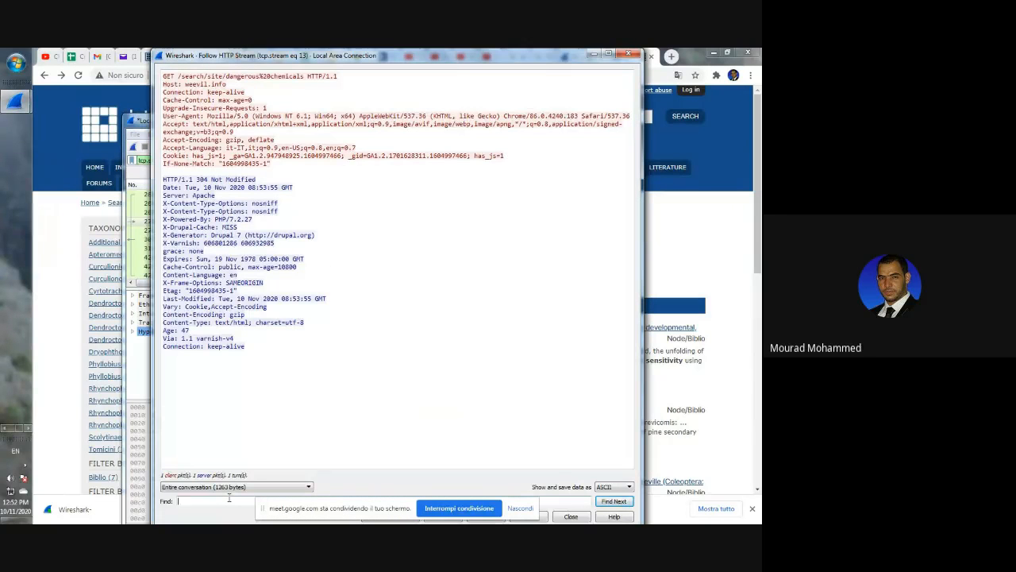
type("site/")
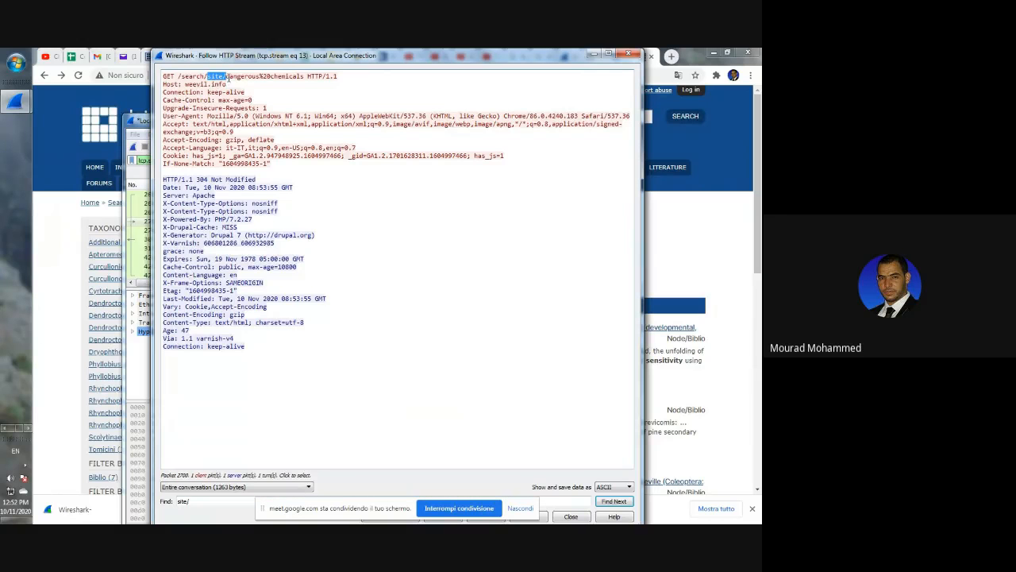
left_click(232, 76)
left_click_drag(232, 76, 297, 76)
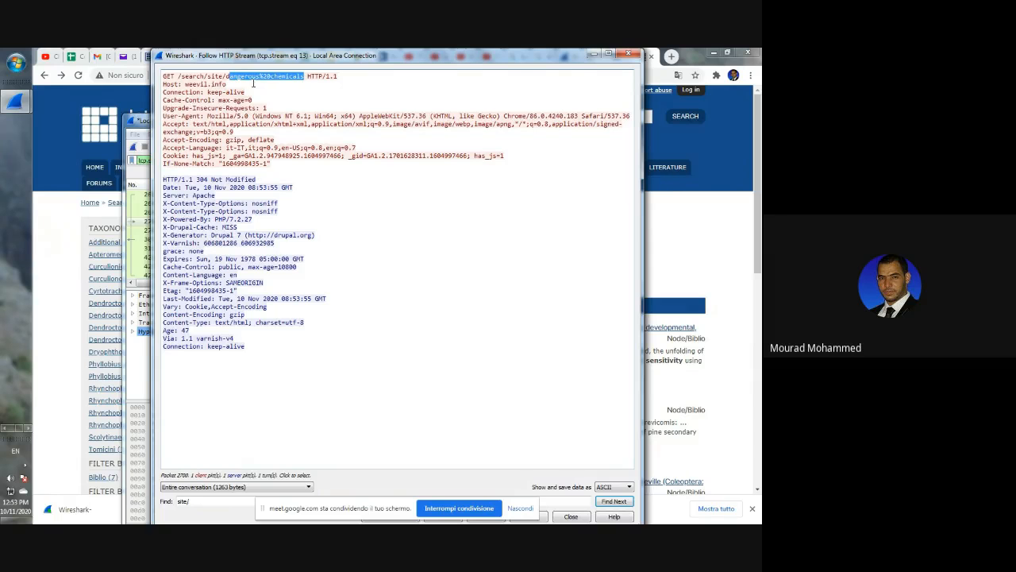
left_click(627, 55)
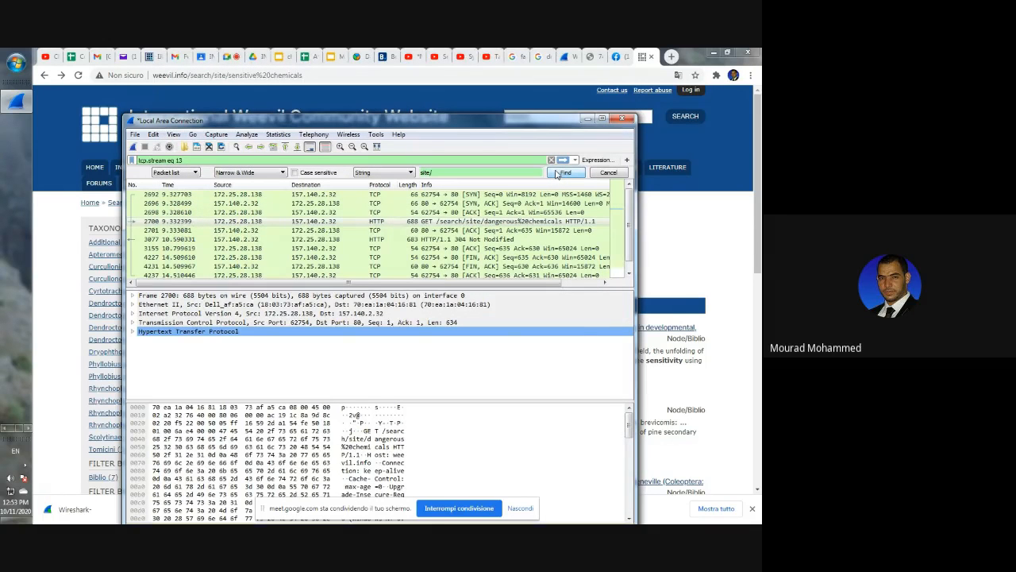
left_click(486, 222)
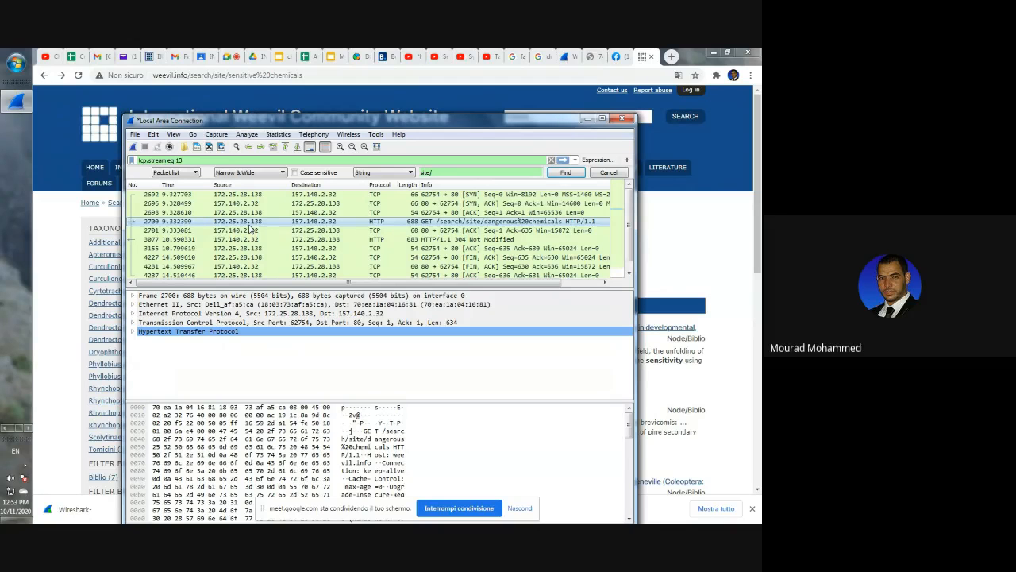
Switch to the Command Prompt, run net view and look through the listed server names
left_click(16, 62)
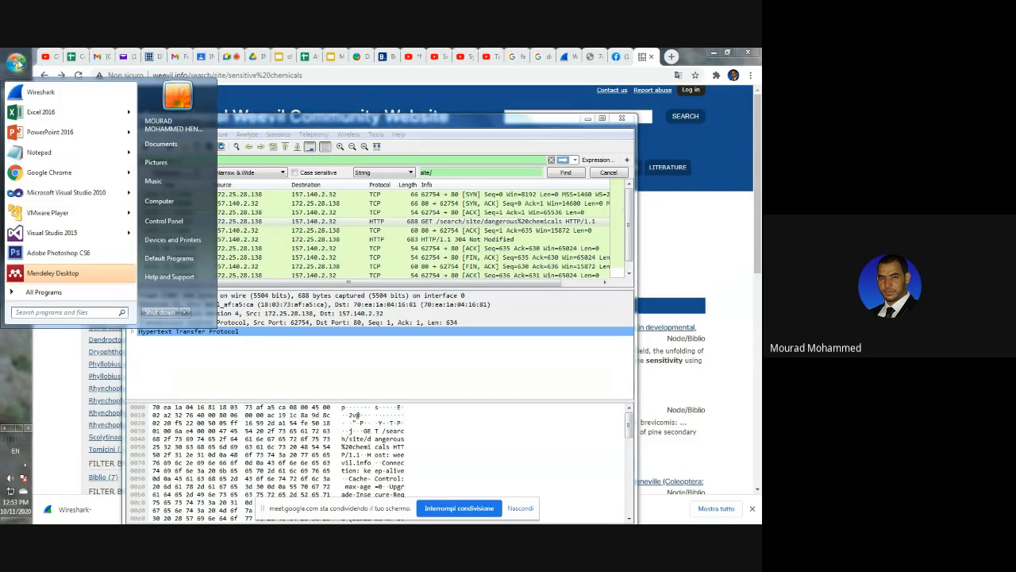
left_click(4, 429)
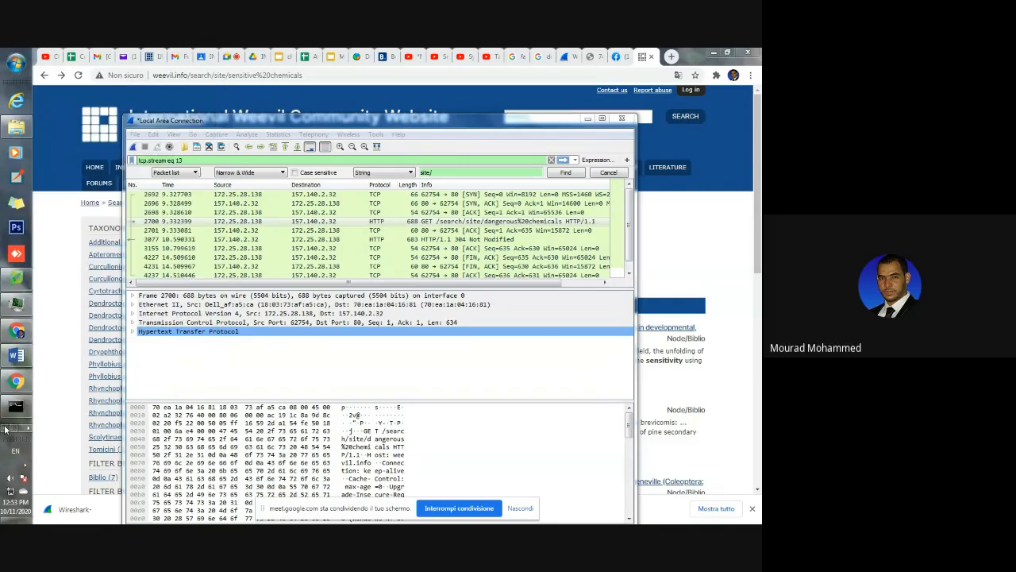
left_click(16, 406)
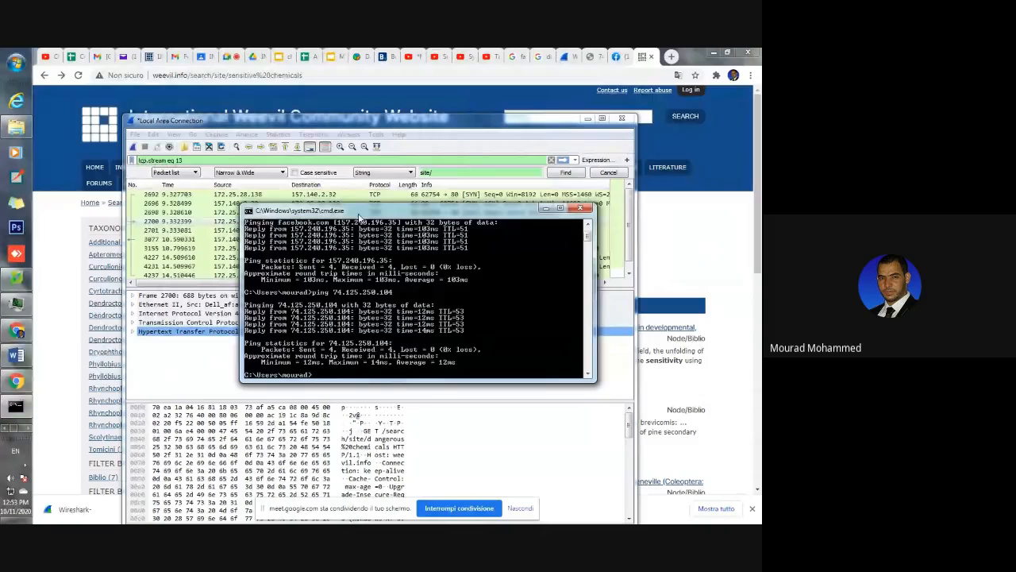
left_click_drag(359, 218, 273, 284)
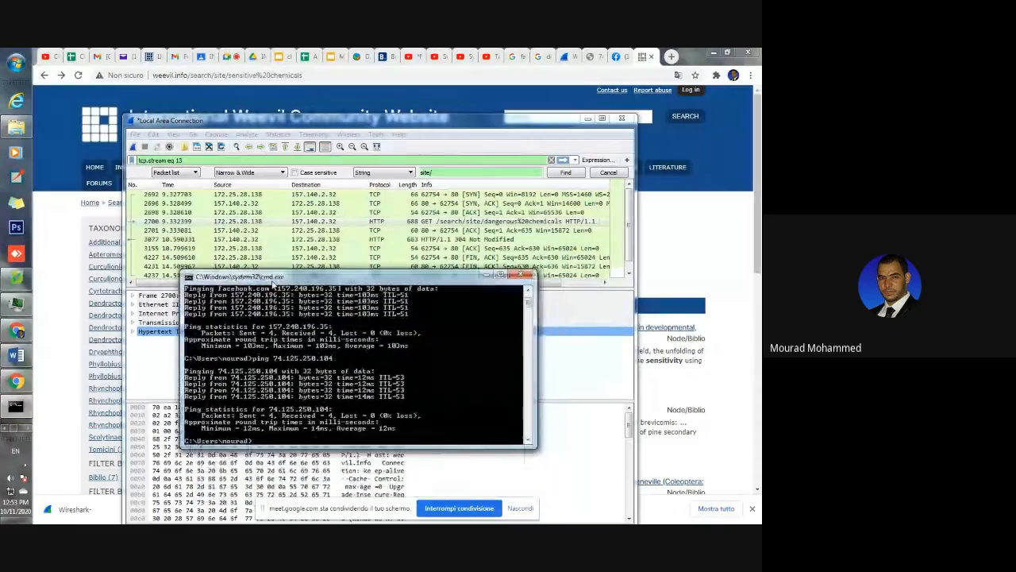
scroll(251, 402, "down", 3)
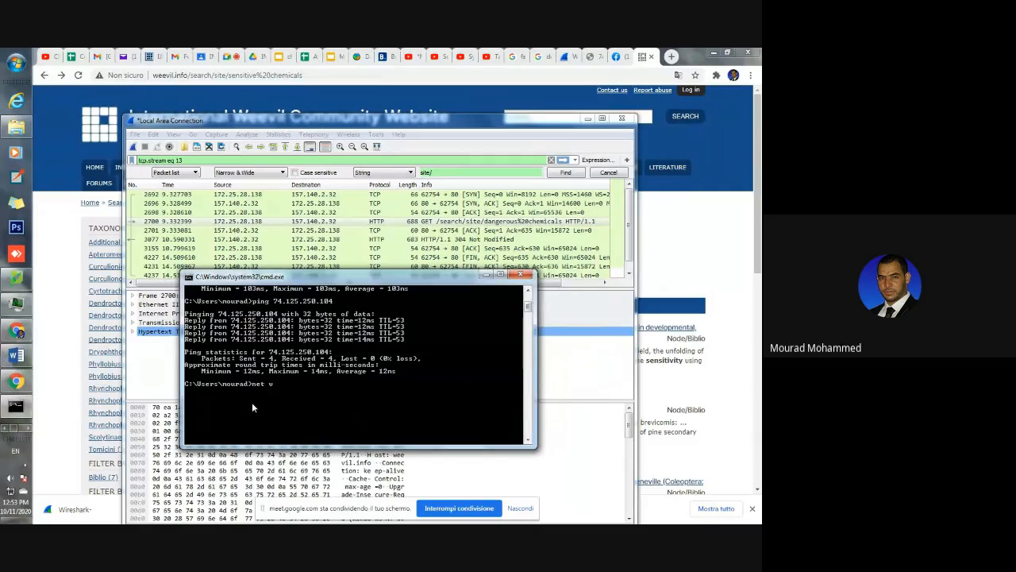
type("ew")
key("Return")
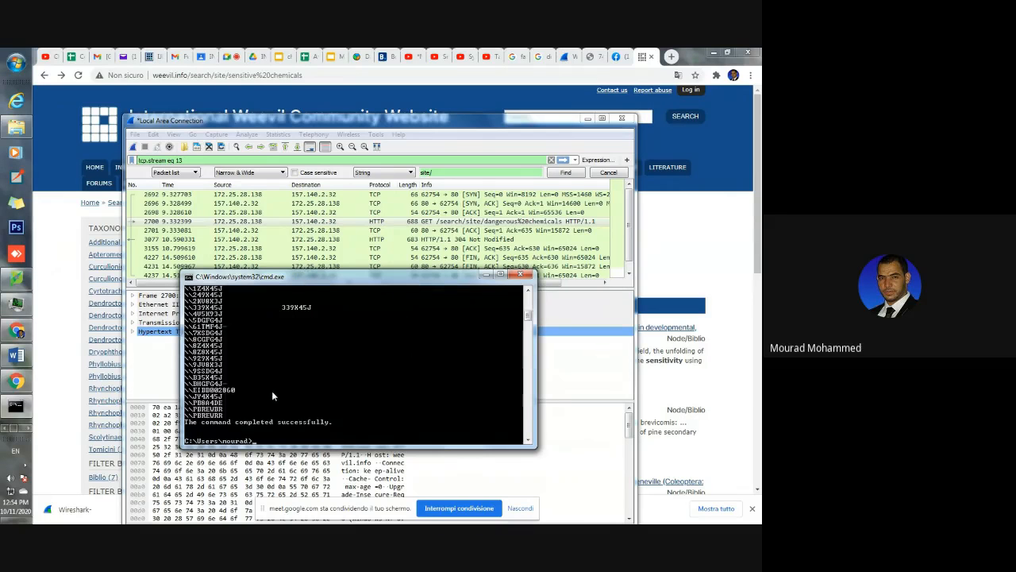
scroll(272, 391, "up", 2)
scroll(271, 391, "down", 2)
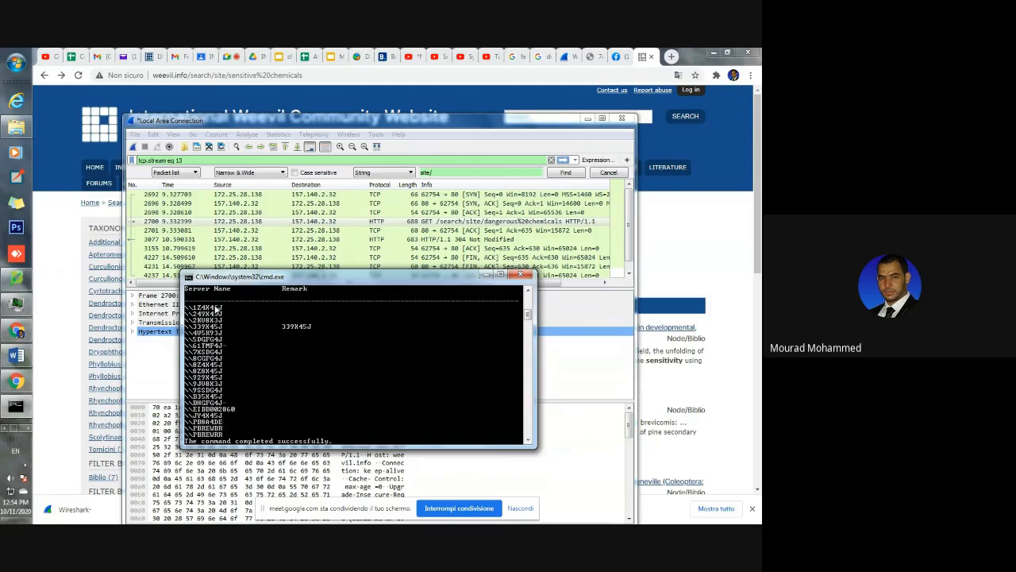
scroll(207, 311, "up", 1)
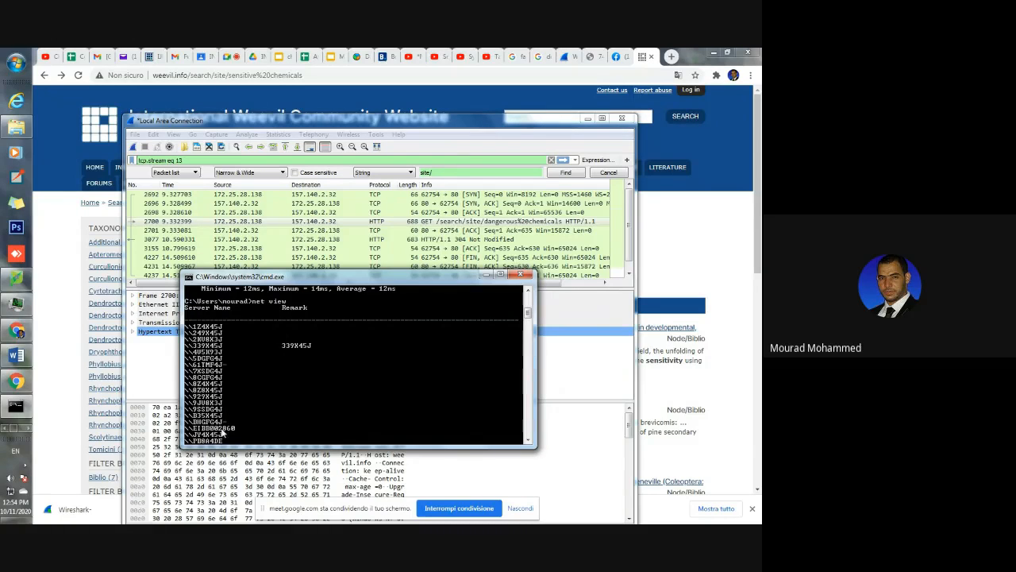
scroll(223, 405, "down", 1)
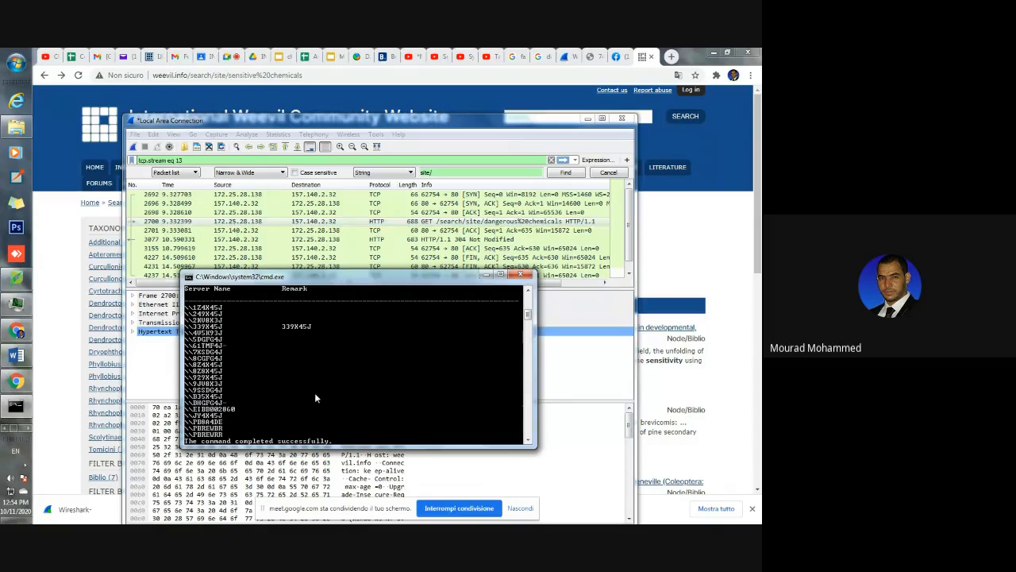
Switch to the Word lab document and highlight netstat in the Objectives list
left_click(16, 356)
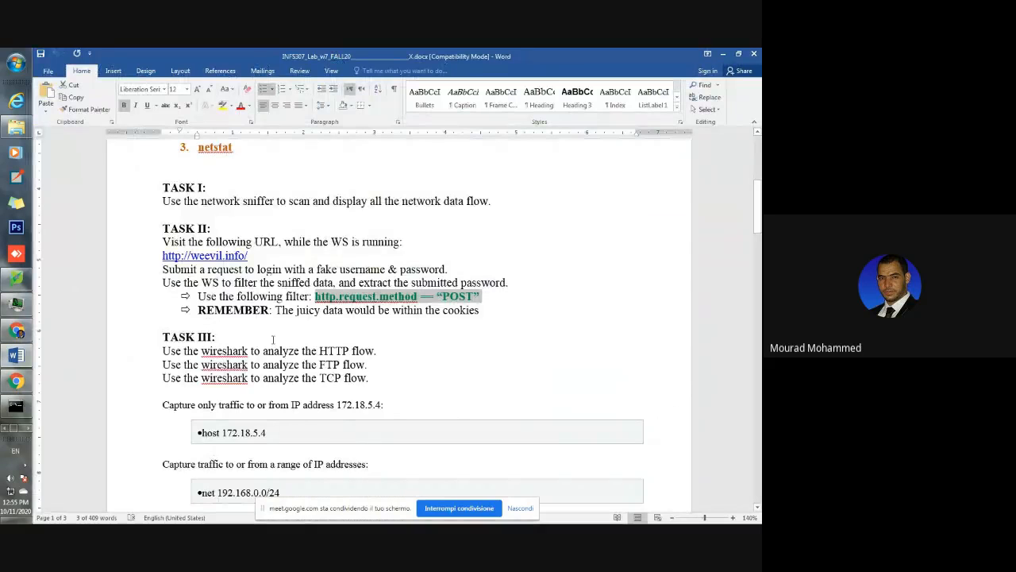
scroll(273, 340, "up", 3)
double_click(226, 257)
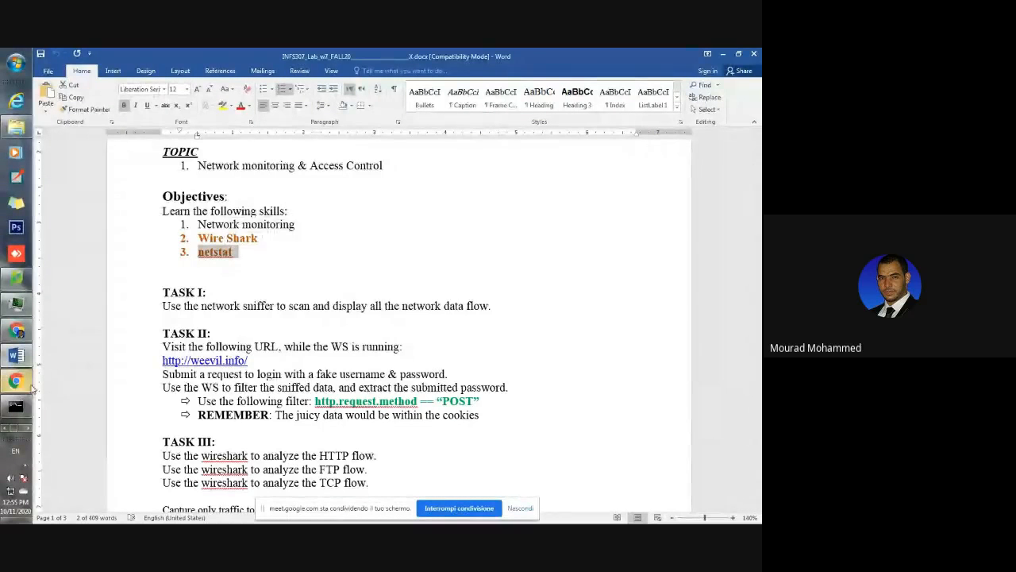
Return to the Command Prompt and run netstat
left_click(16, 406)
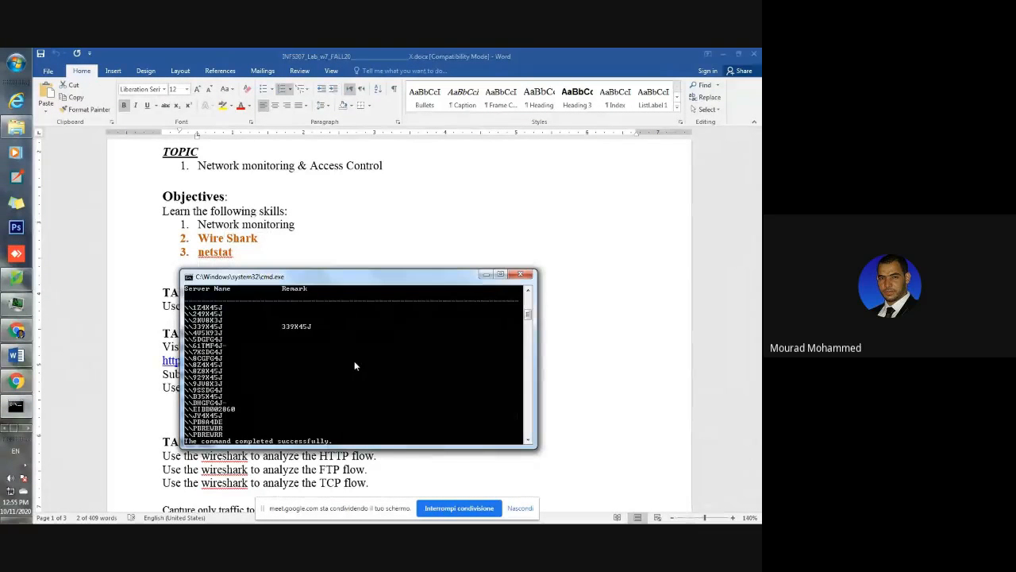
scroll(354, 363, "down", 4)
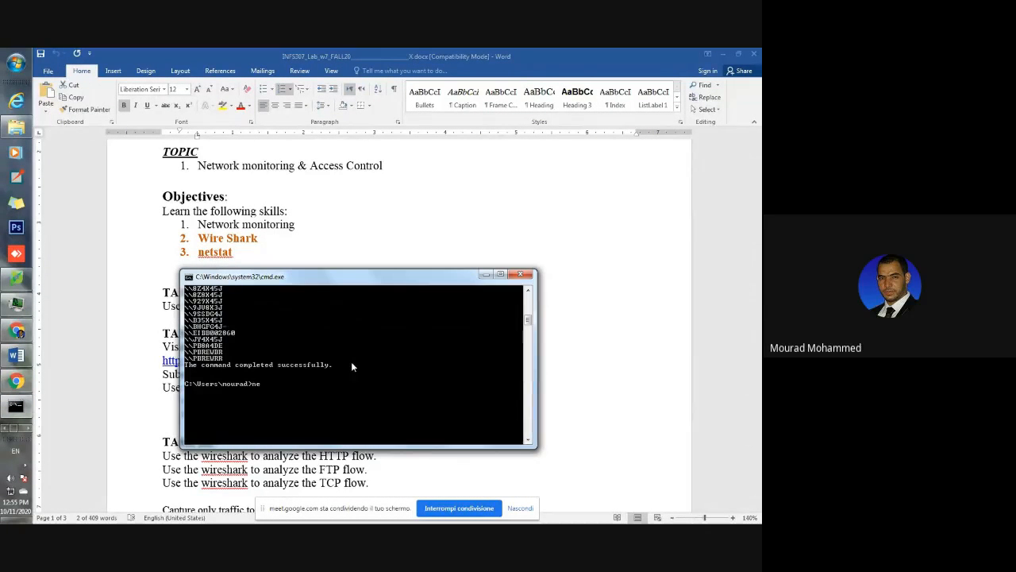
type("netstat")
key("Return")
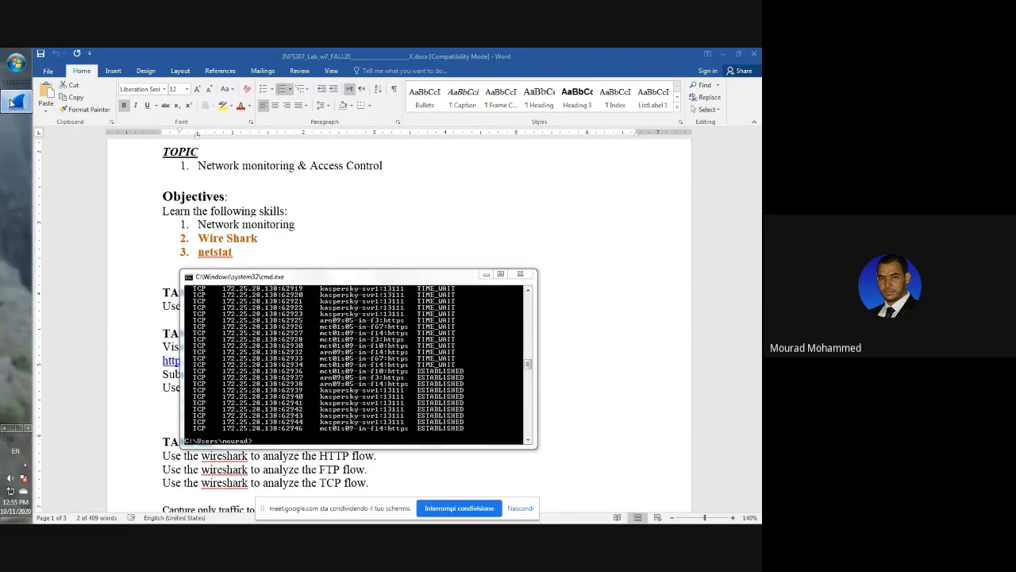
Bring Wireshark behind the Command Prompt and compare the netstat connections with the captured packets' source and destination addresses
left_click(11, 101)
left_click(17, 408)
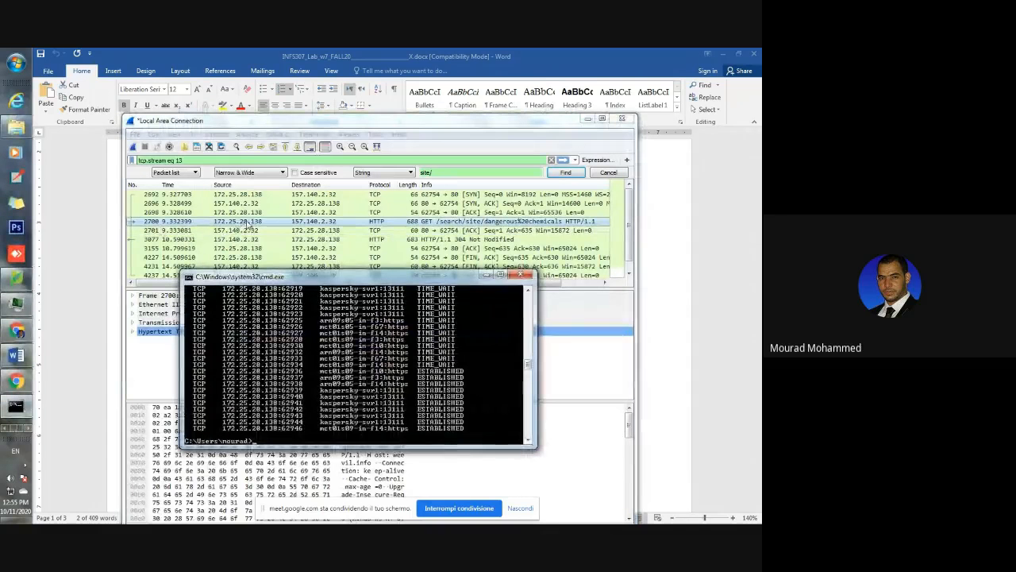
scroll(266, 333, "up", 3)
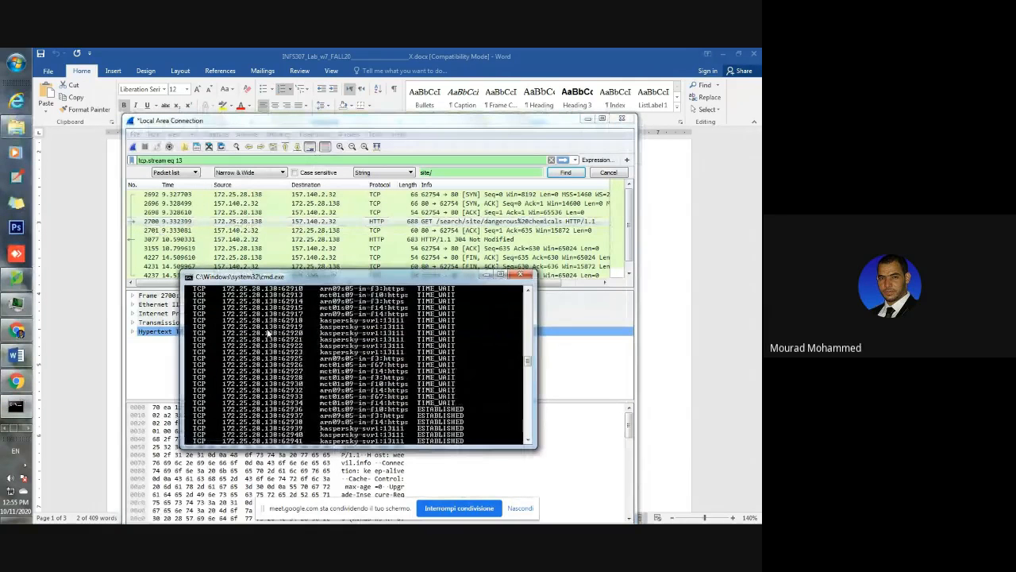
scroll(266, 331, "up", 1)
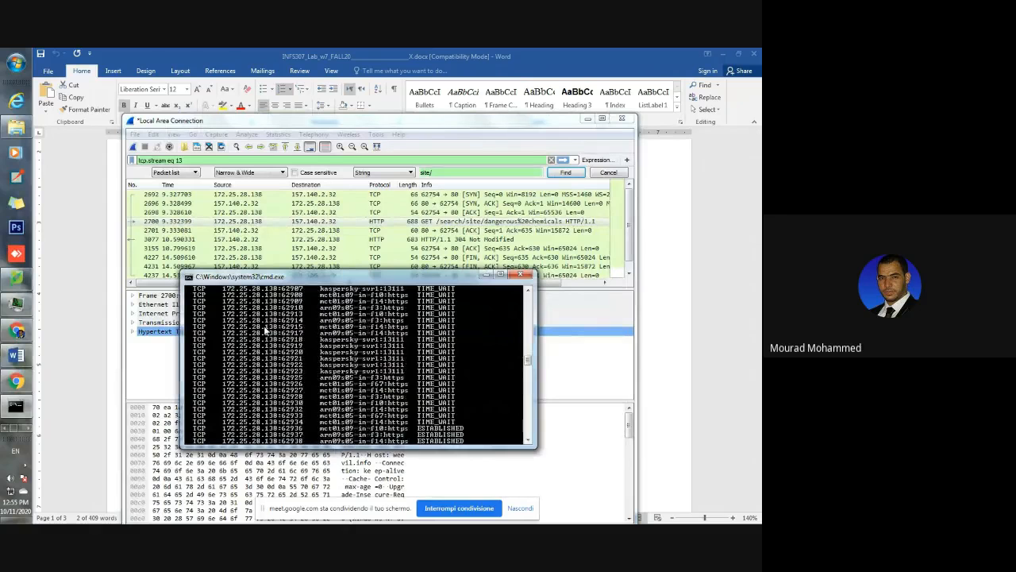
scroll(266, 330, "up", 8)
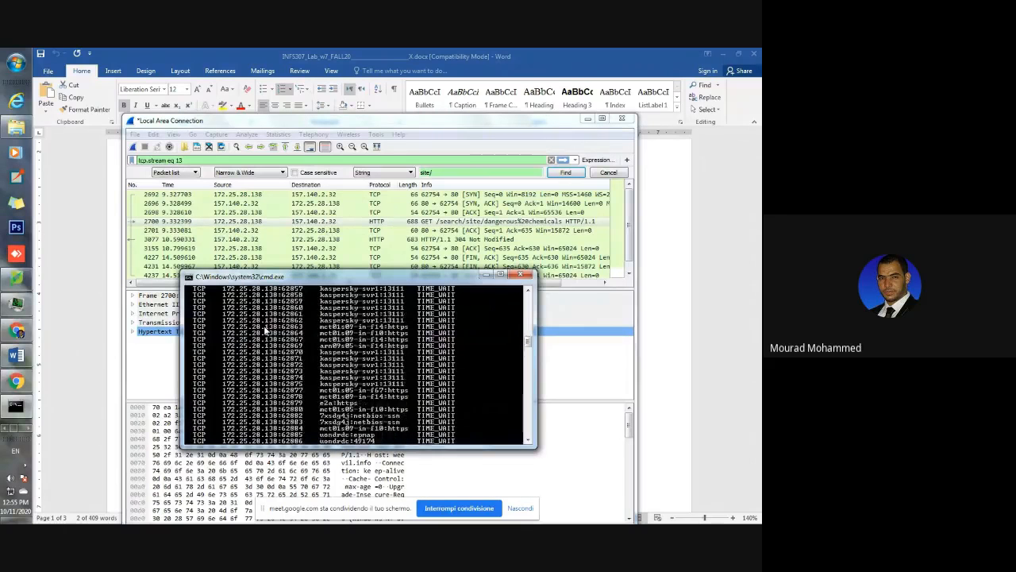
scroll(263, 330, "up", 4)
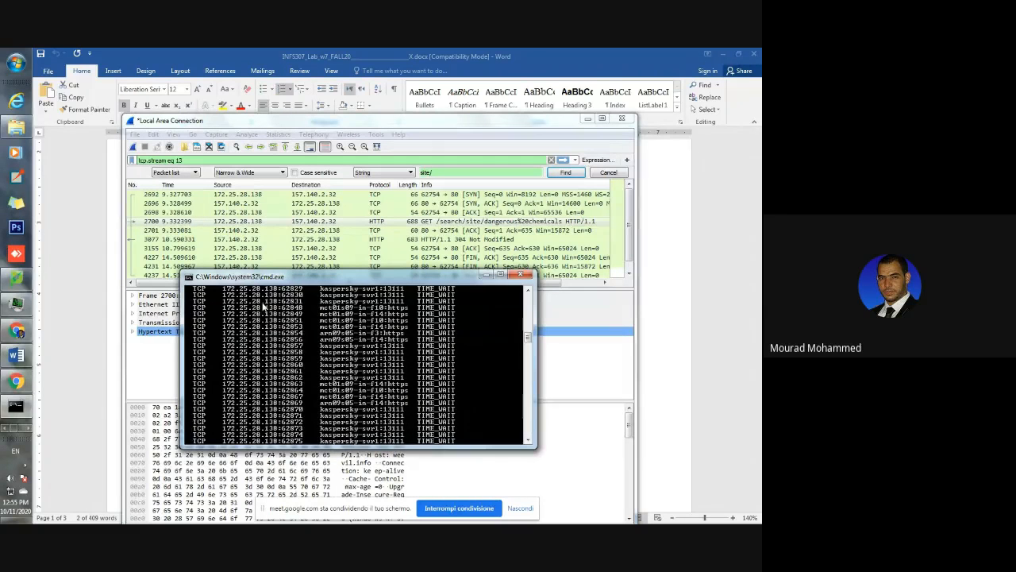
scroll(265, 310, "up", 3)
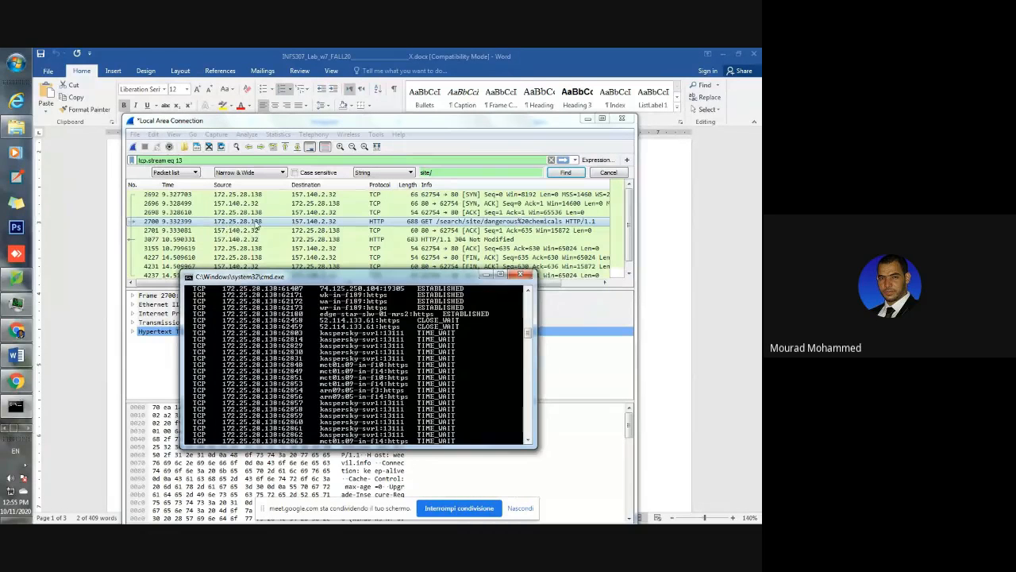
scroll(272, 317, "down", 10)
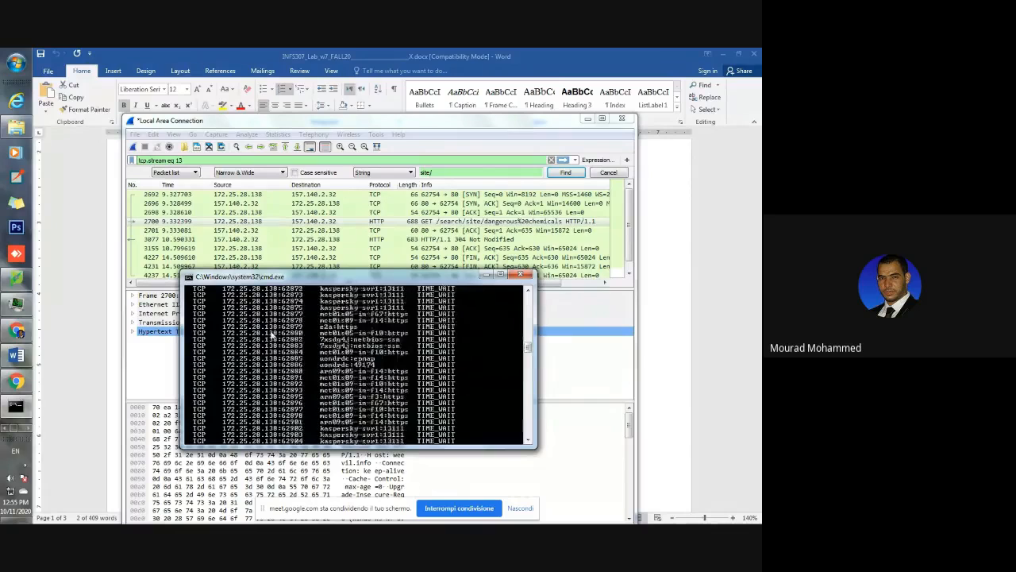
scroll(272, 335, "down", 8)
scroll(272, 335, "up", 7)
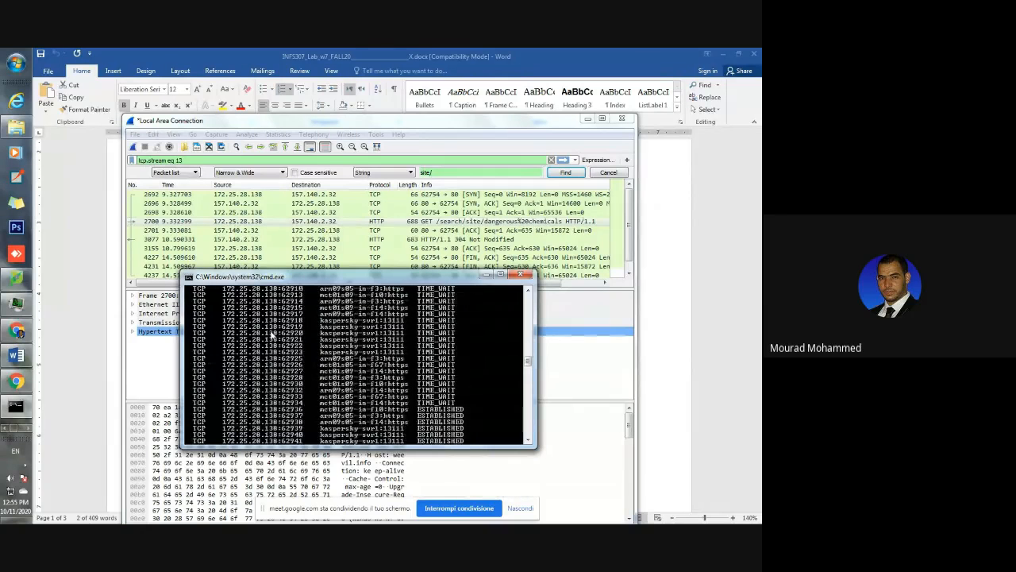
Look through the netstat connections from the end of the list back up to the net view server names
scroll(272, 334, "up", 15)
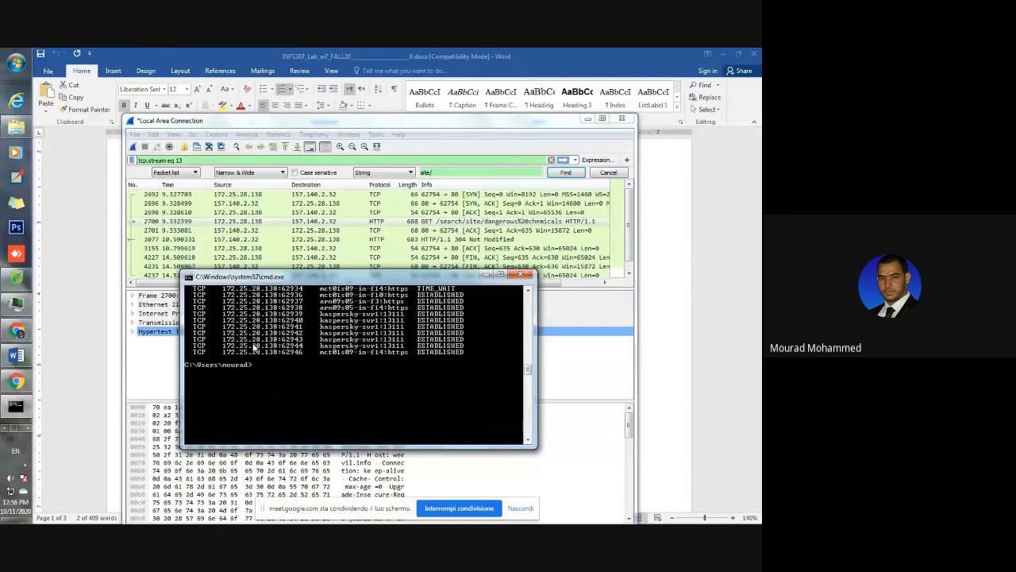
scroll(254, 350, "up", 4)
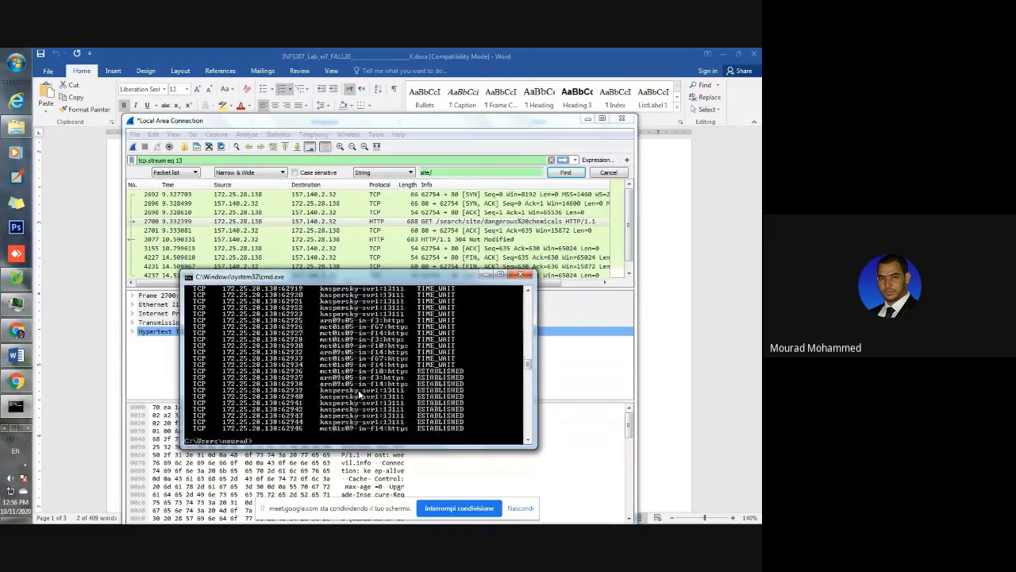
scroll(322, 391, "down", 1)
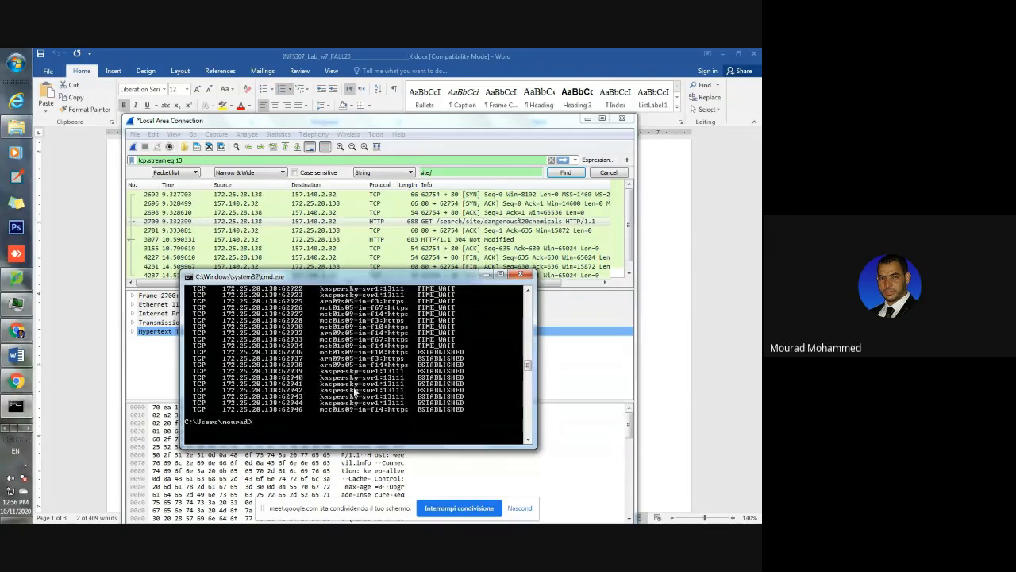
scroll(355, 386, "up", 8)
scroll(353, 380, "up", 10)
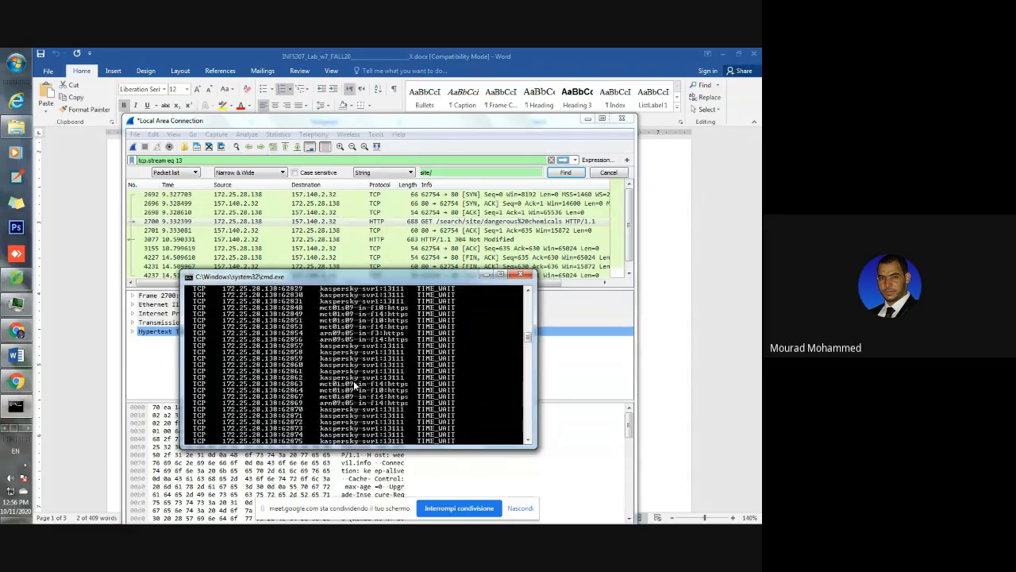
scroll(353, 379, "up", 3)
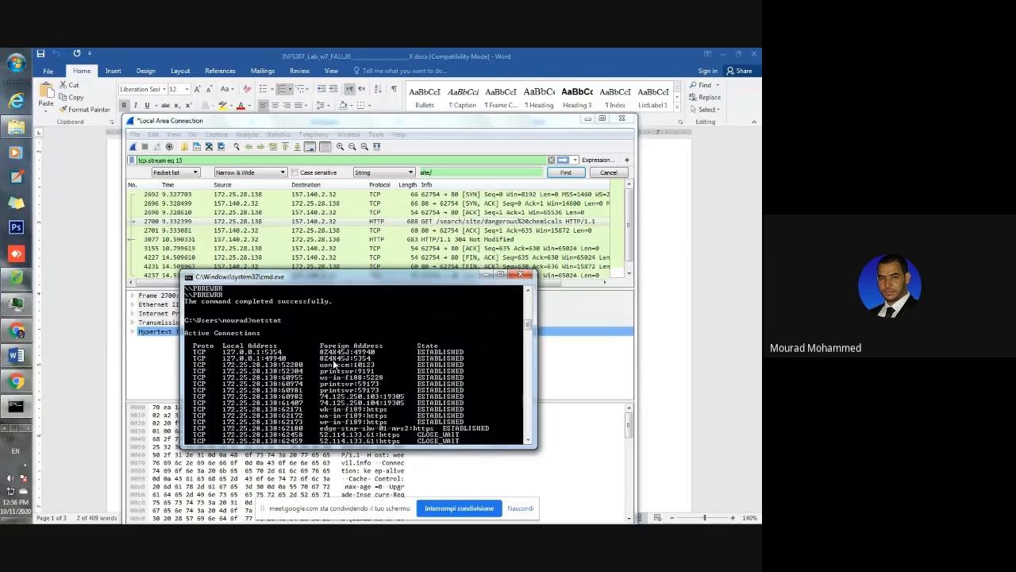
scroll(318, 366, "up", 5)
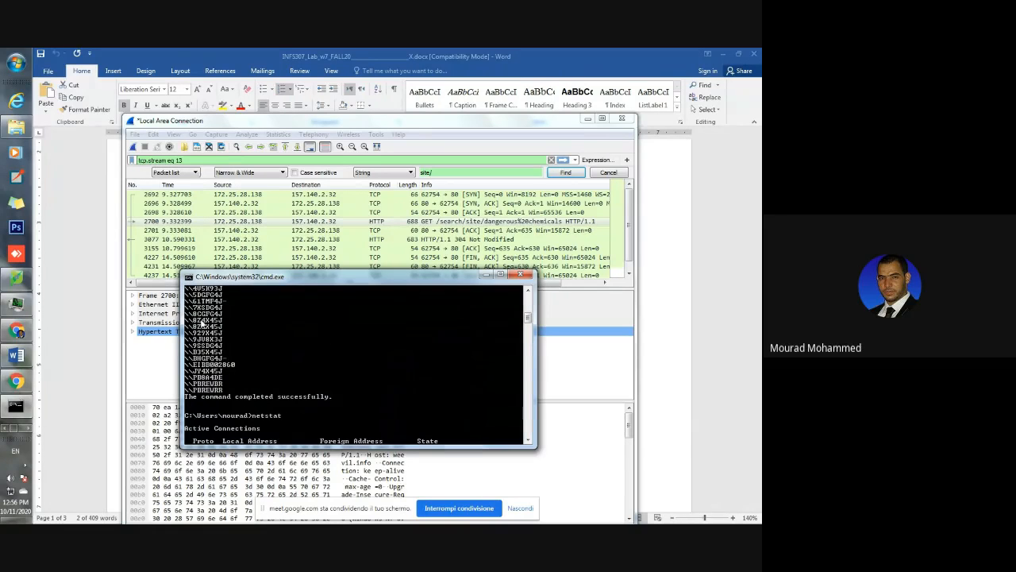
Mark 8Z4X45J in the net view list, compare it with the computer name in Windows Explorer, and return to the Command Prompt
right_click(199, 322)
left_click(210, 325)
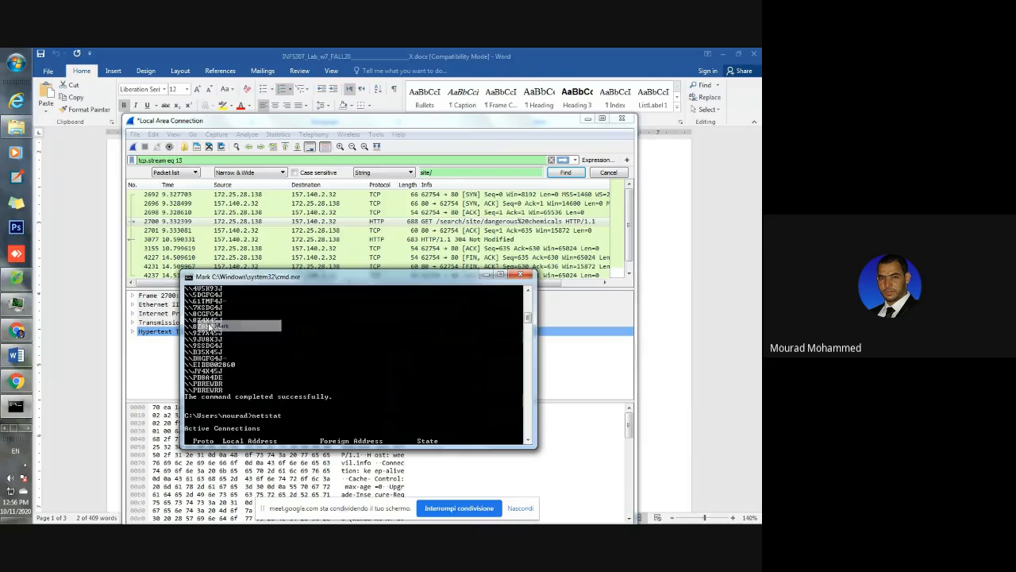
left_click_drag(193, 319, 222, 321)
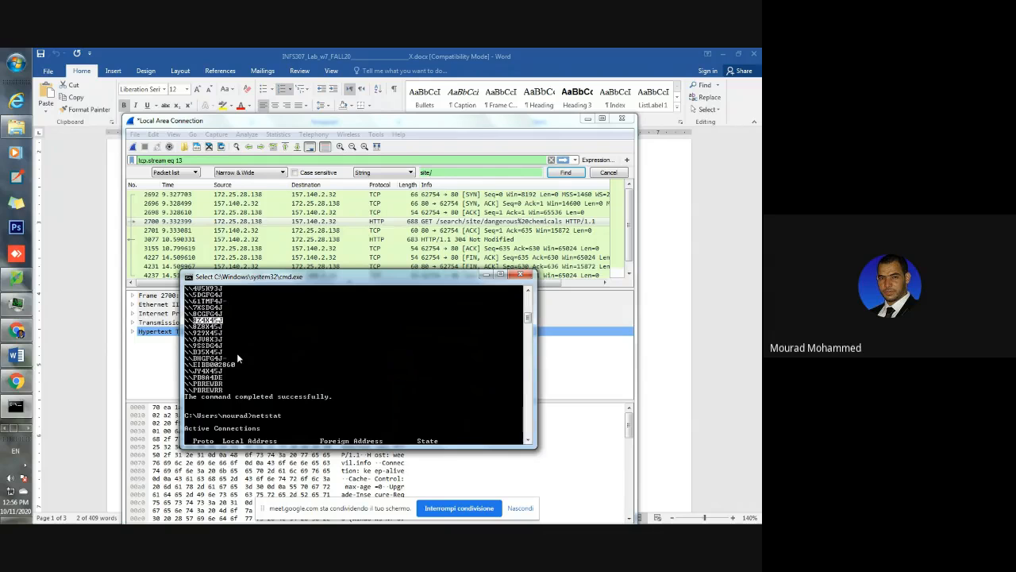
key("super+e")
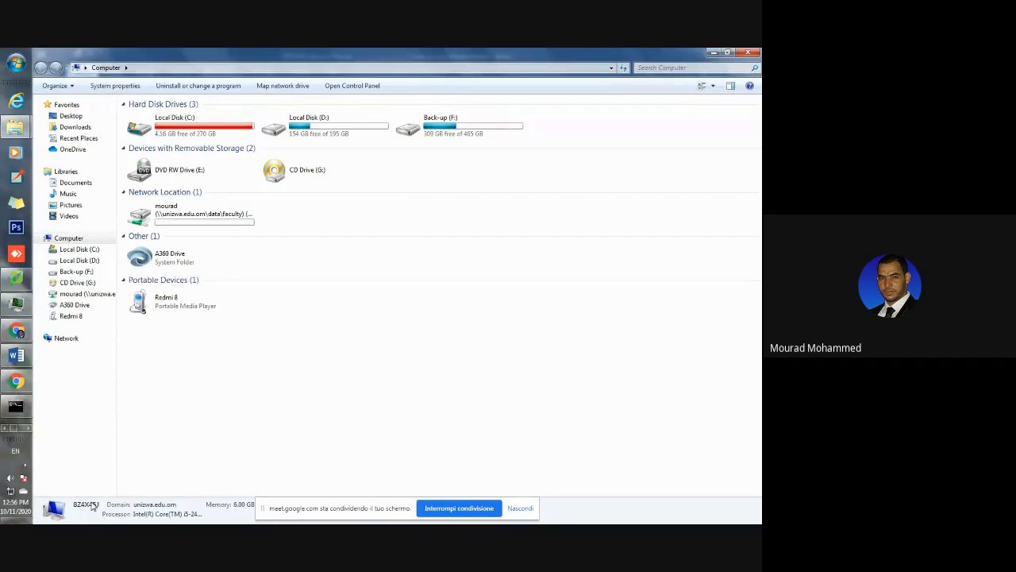
left_click(16, 406)
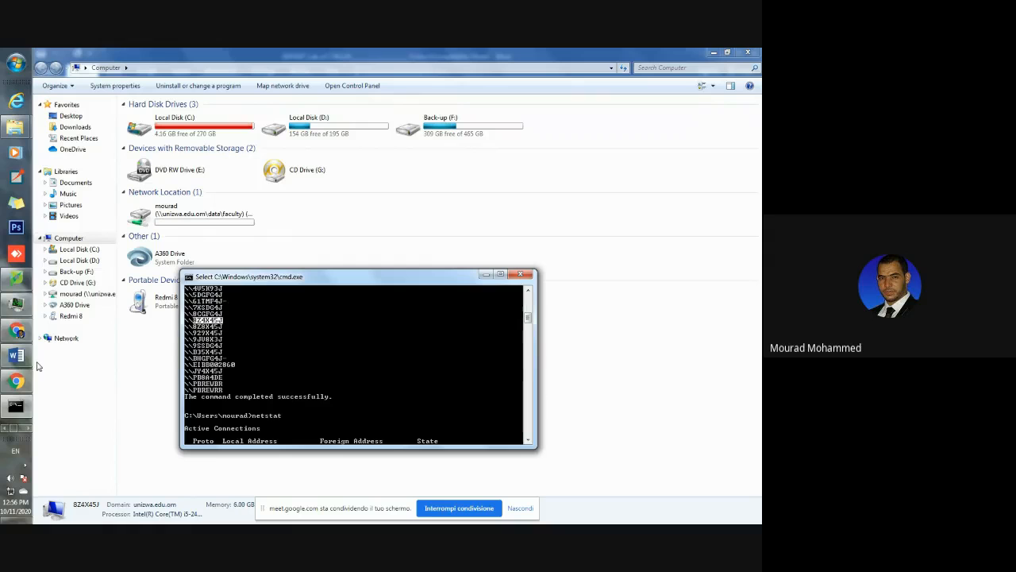
Switch to Wireshark and select the site/ search term in the packet search
left_click(28, 428)
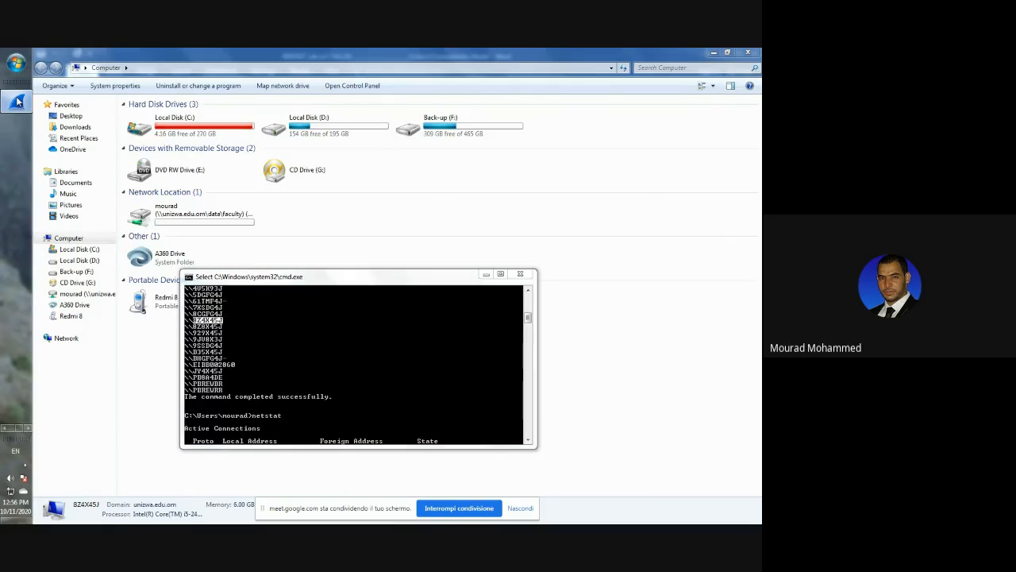
left_click(17, 101)
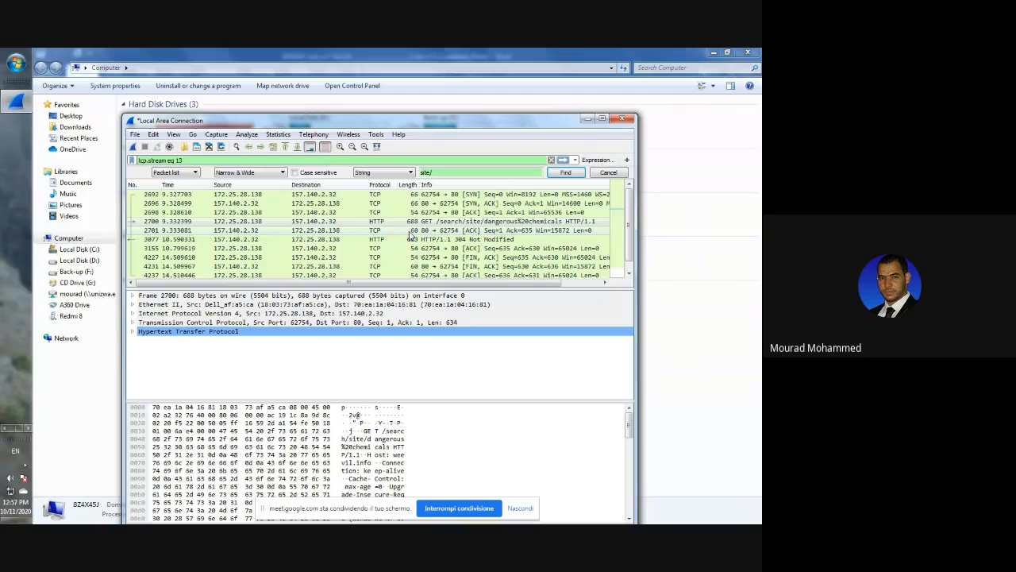
triple_click(433, 173)
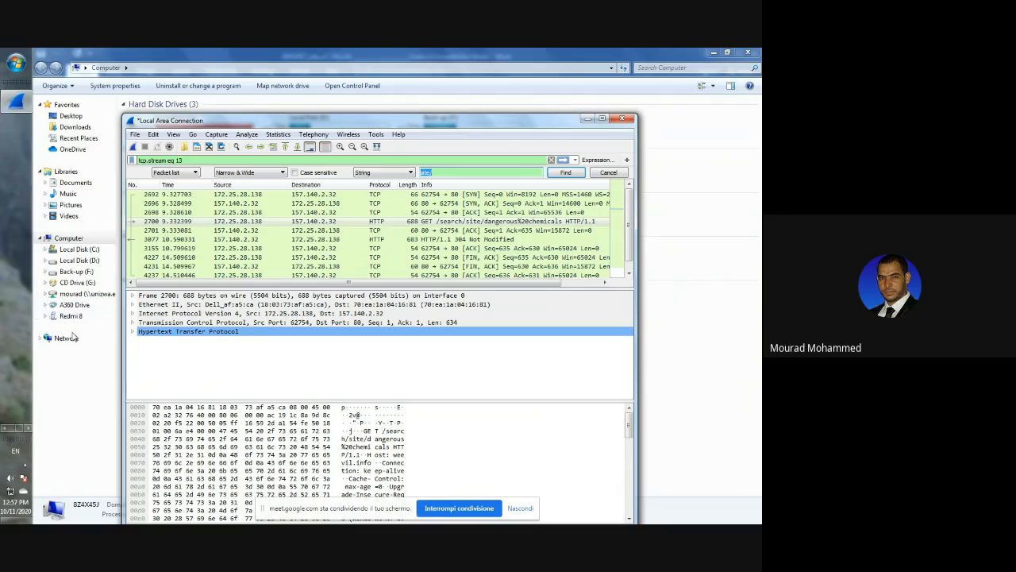
Switch to the Word lab document and highlight the parts of the Task II filter: POST, http, request and method
left_click(11, 427)
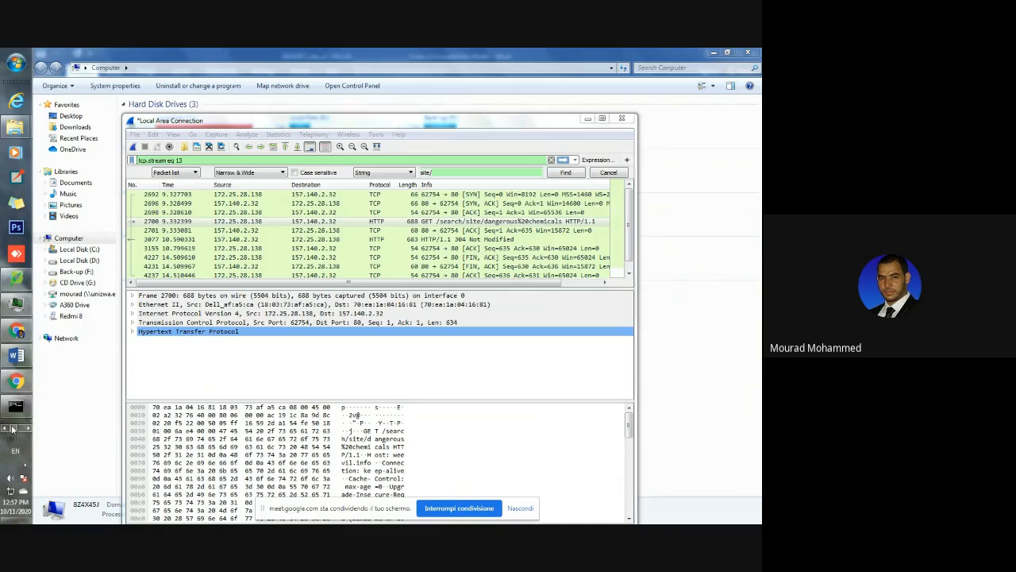
left_click(16, 356)
scroll(439, 367, "down", 3)
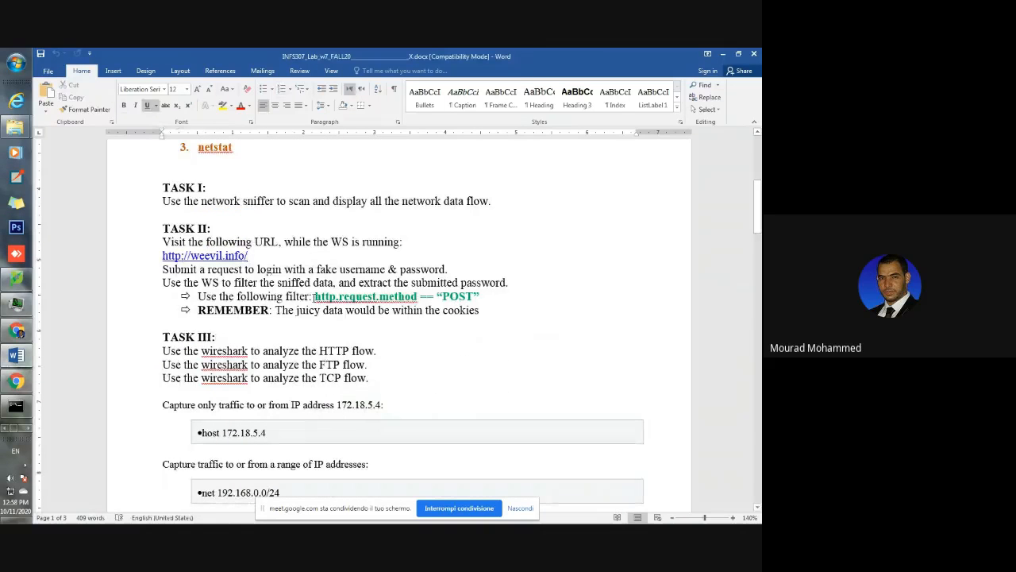
left_click(304, 296)
double_click(298, 297)
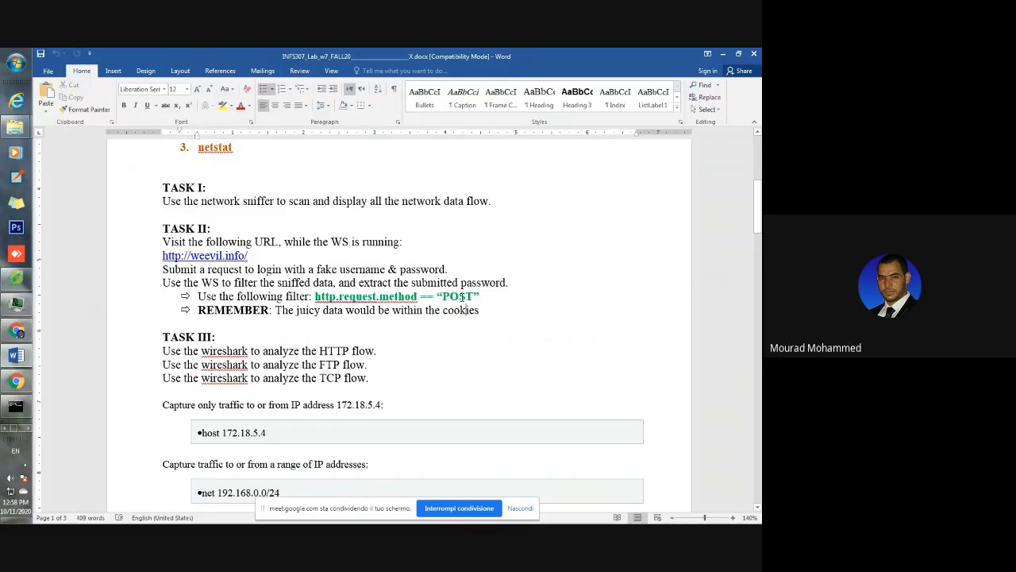
double_click(459, 297)
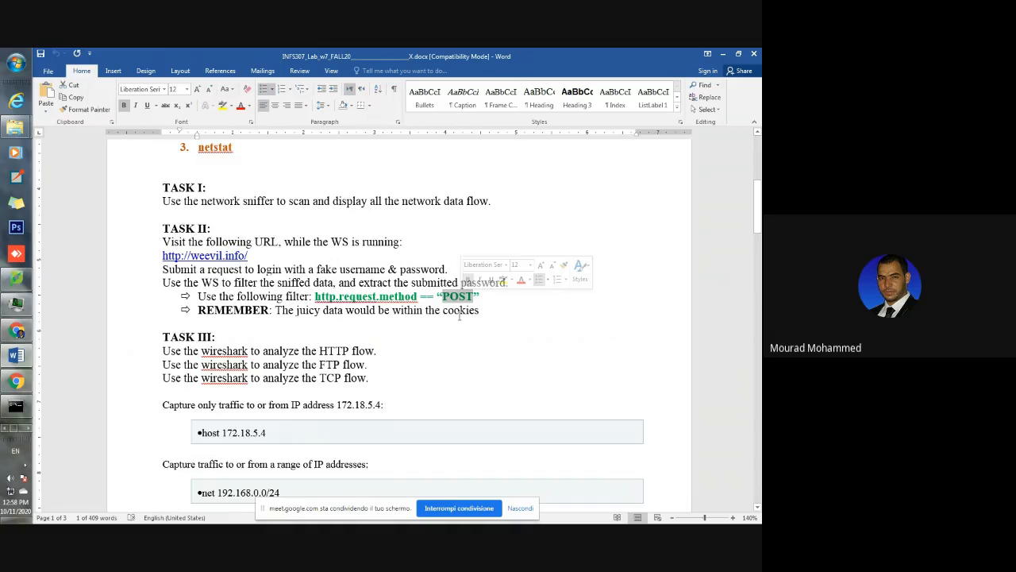
double_click(323, 297)
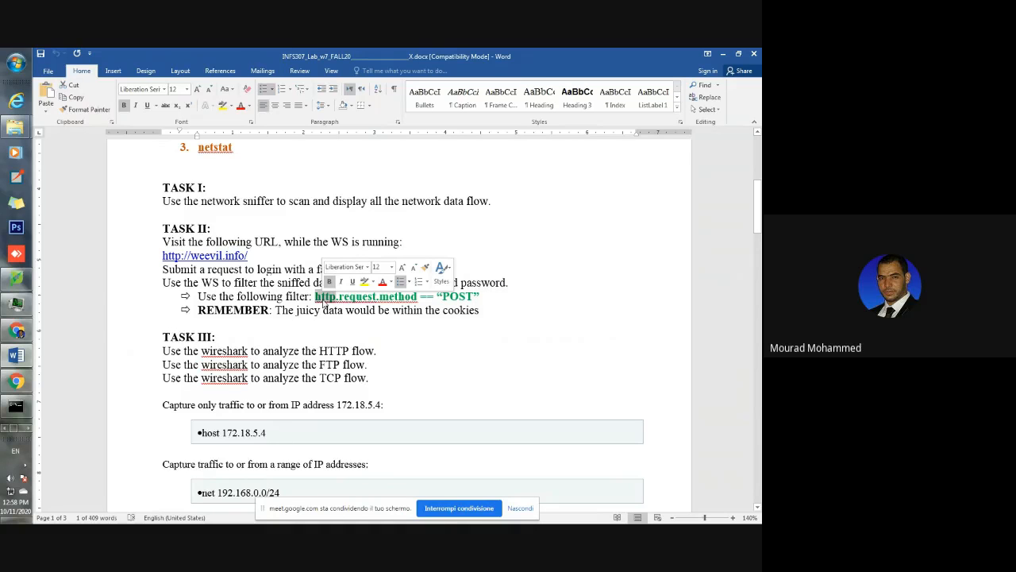
double_click(350, 299)
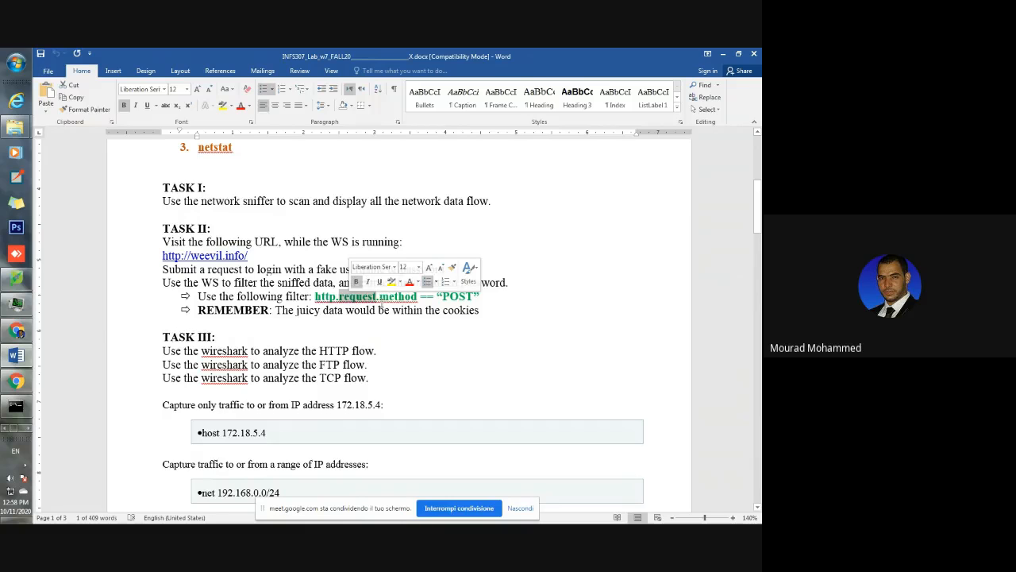
double_click(398, 299)
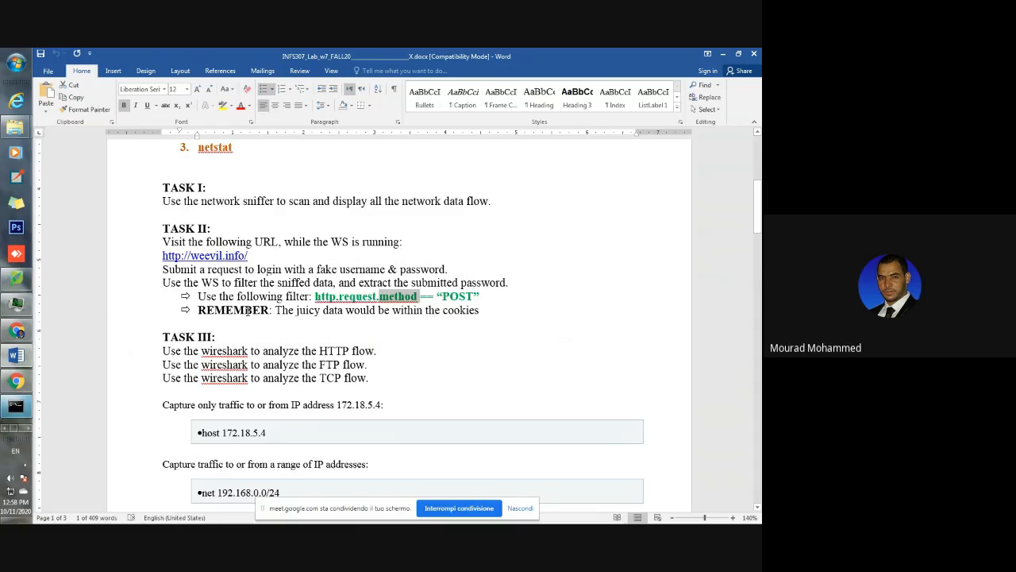
scroll(266, 308, "down", 3)
Return to Wireshark, clear the packet search term and close the packet search
left_click(28, 430)
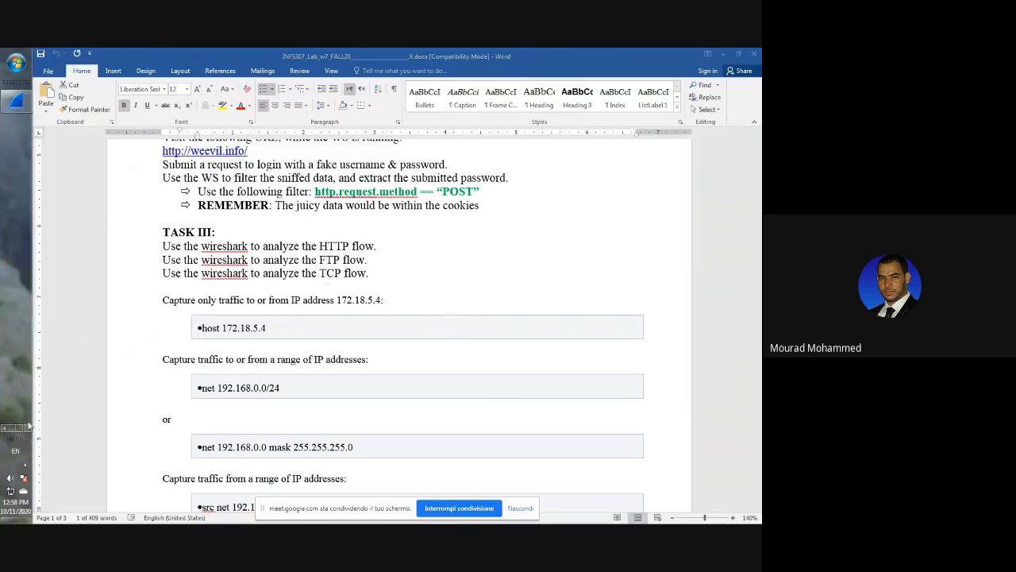
left_click(18, 106)
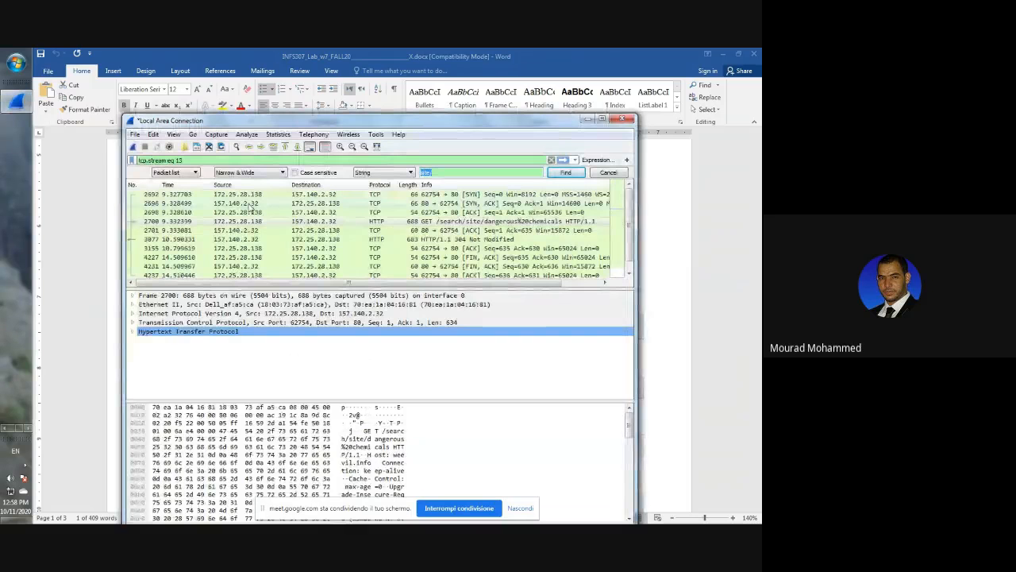
key("BackSpace")
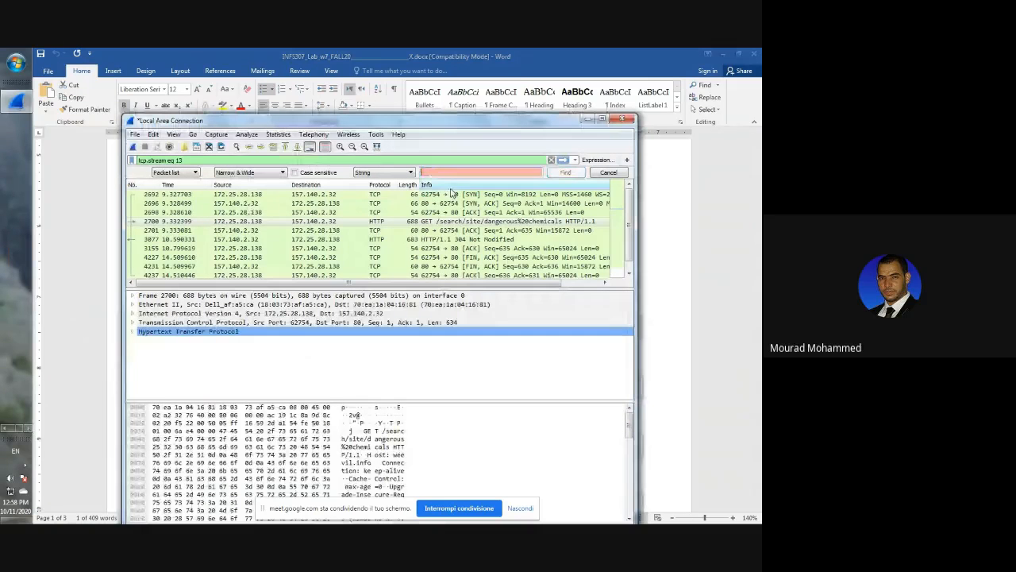
left_click(607, 172)
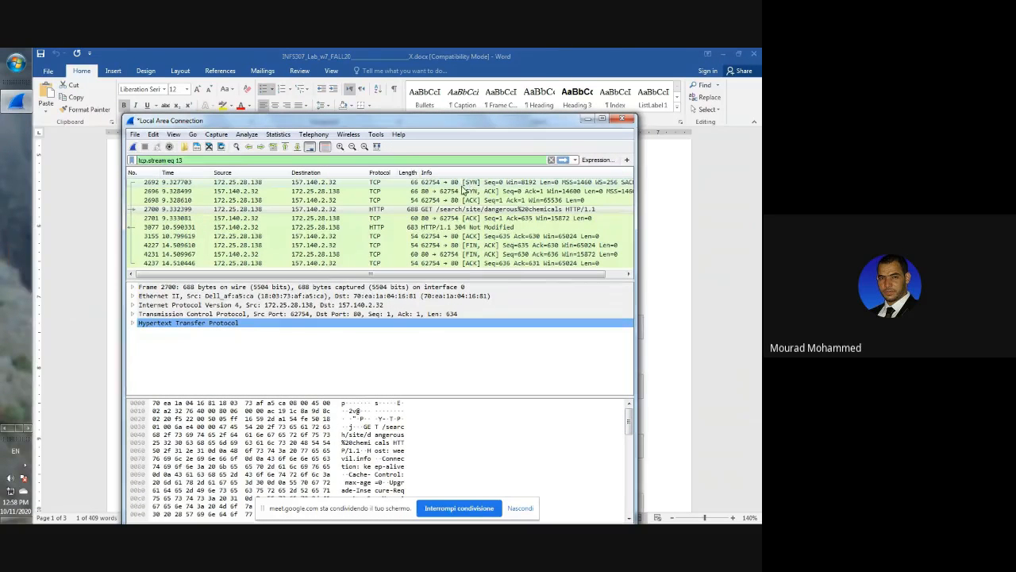
Replace the tcp.stream display filter text with http.request
double_click(191, 161)
left_click_drag(191, 161, 98, 167)
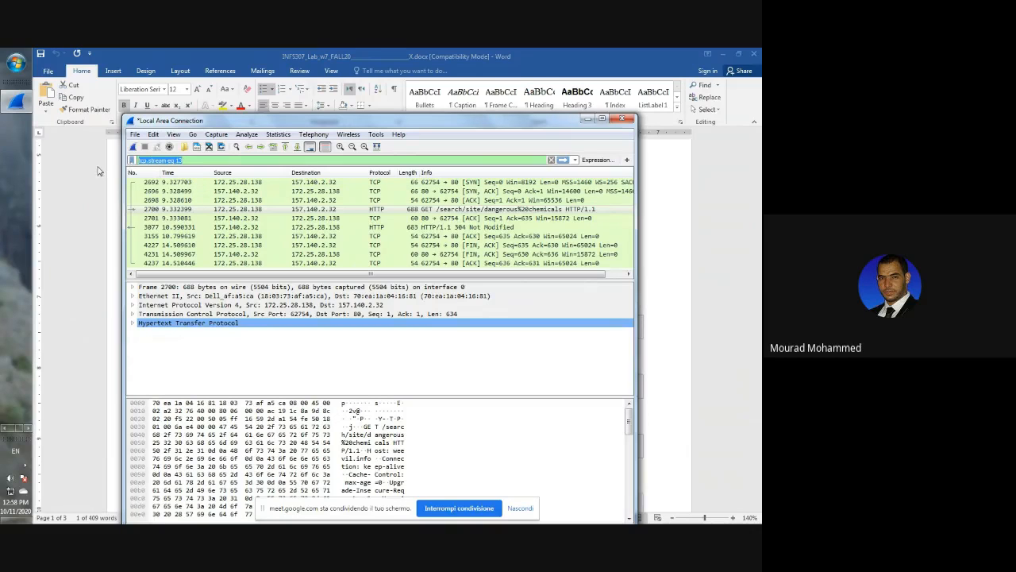
key("BackSpace")
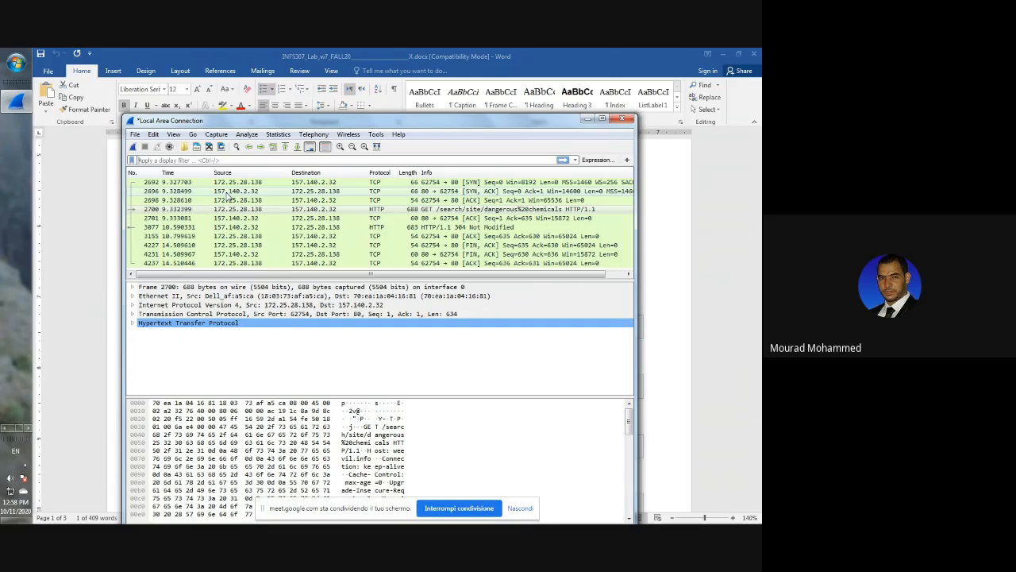
type("htt")
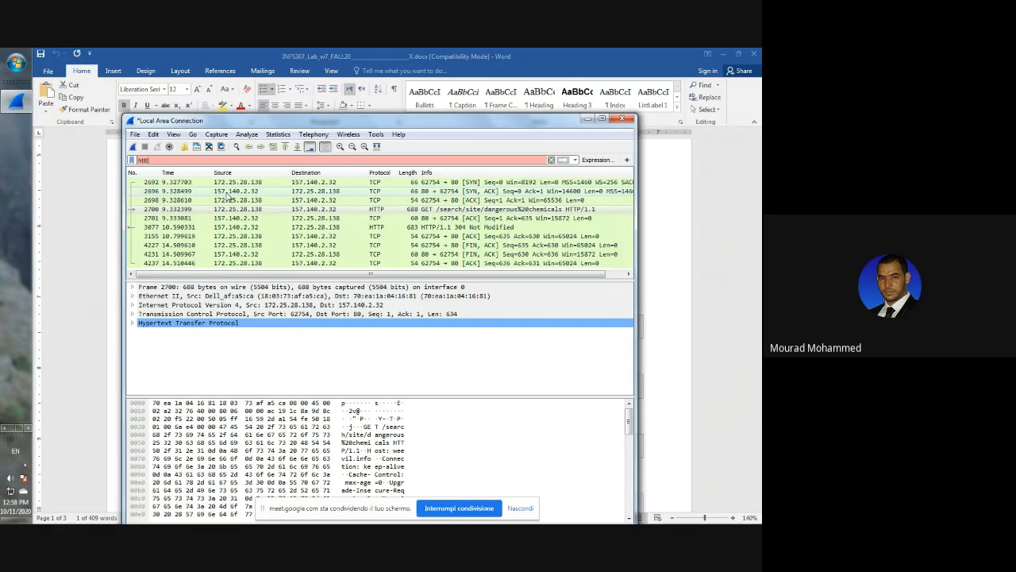
type("p")
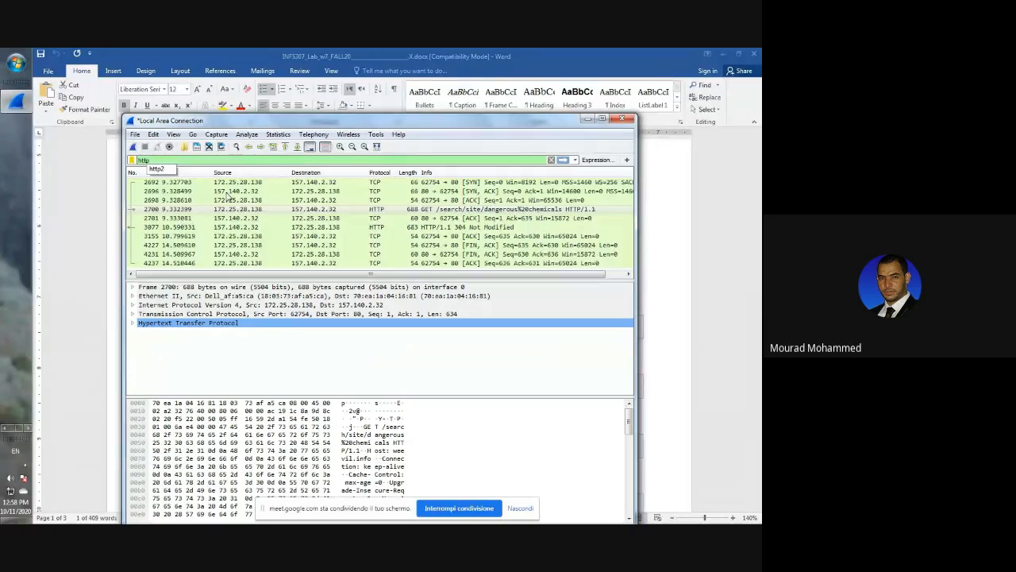
type("p.re")
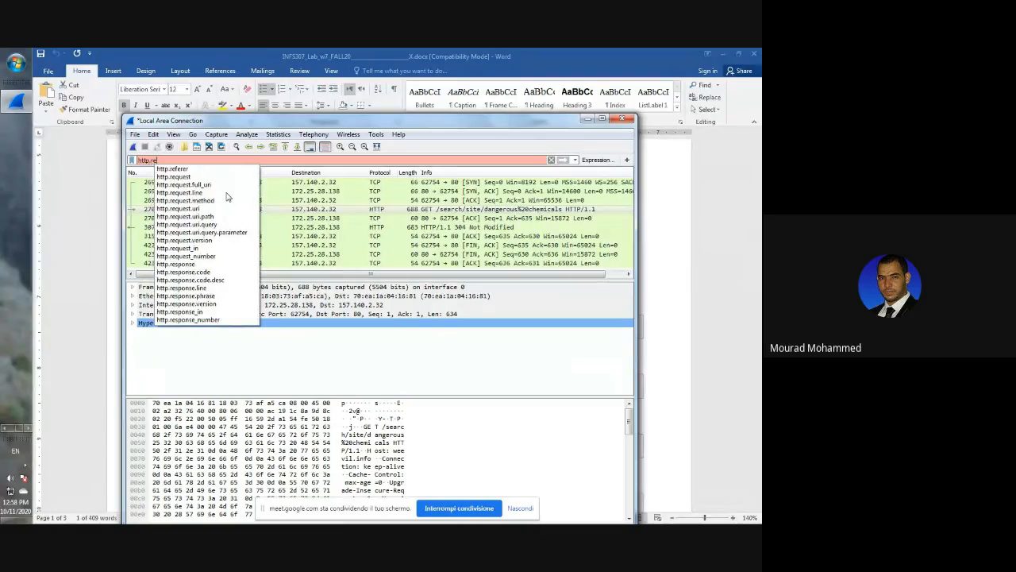
key("Down")
key("Down")
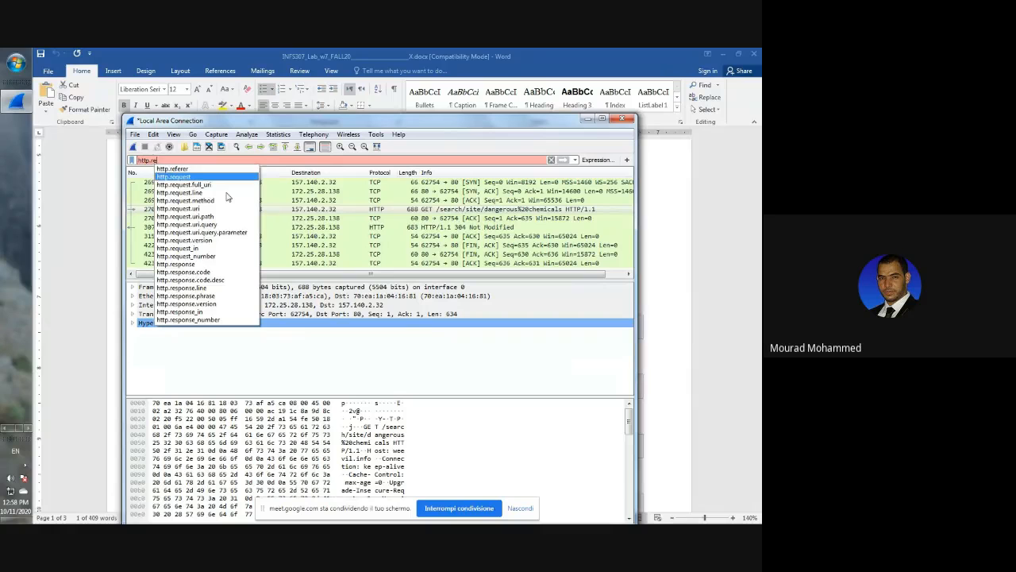
key("Return")
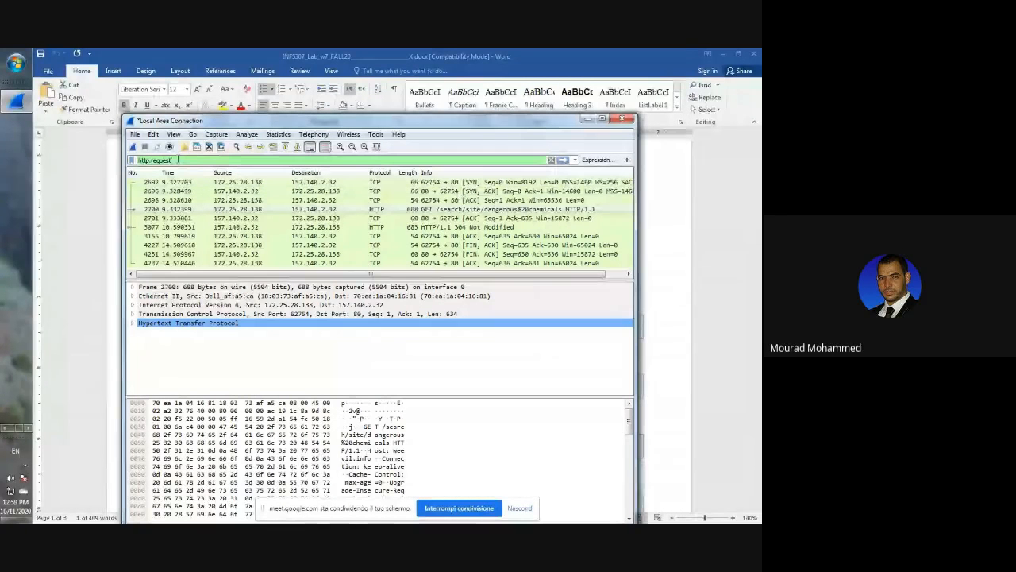
Extend the display filter to http.request.method = "POST"
left_click(176, 160)
type(".metho")
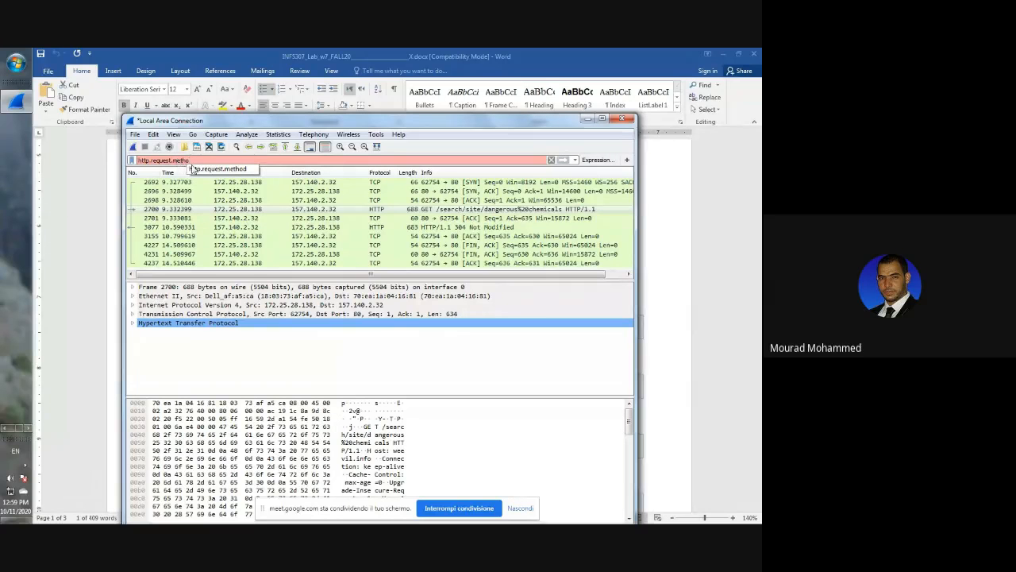
type("d")
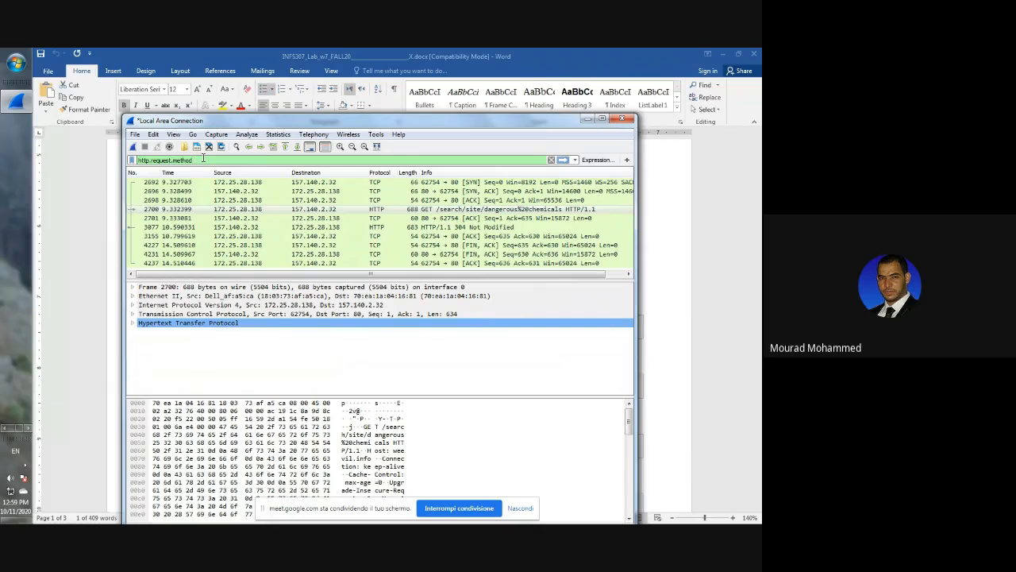
type("=")
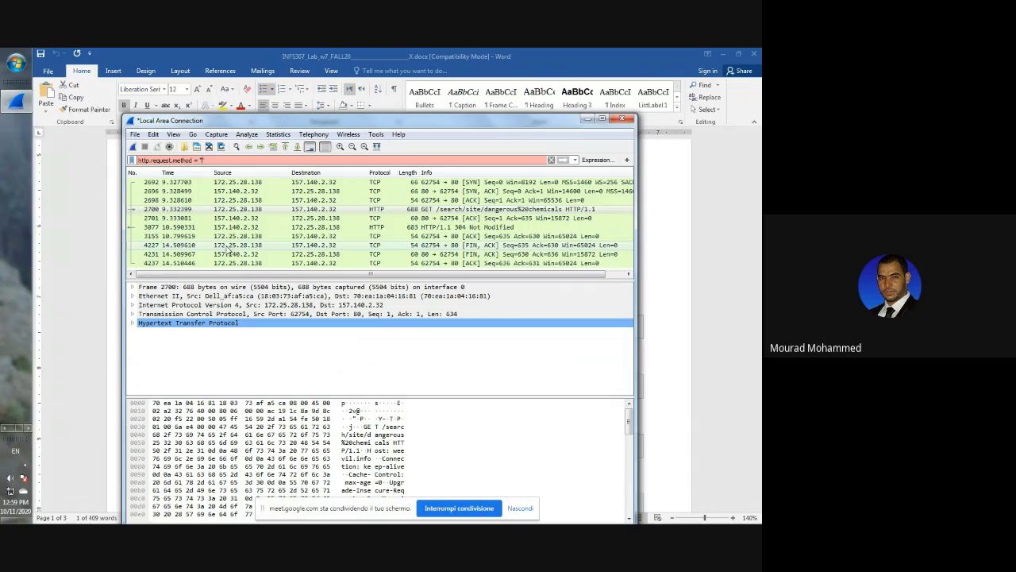
type(" \"POST")
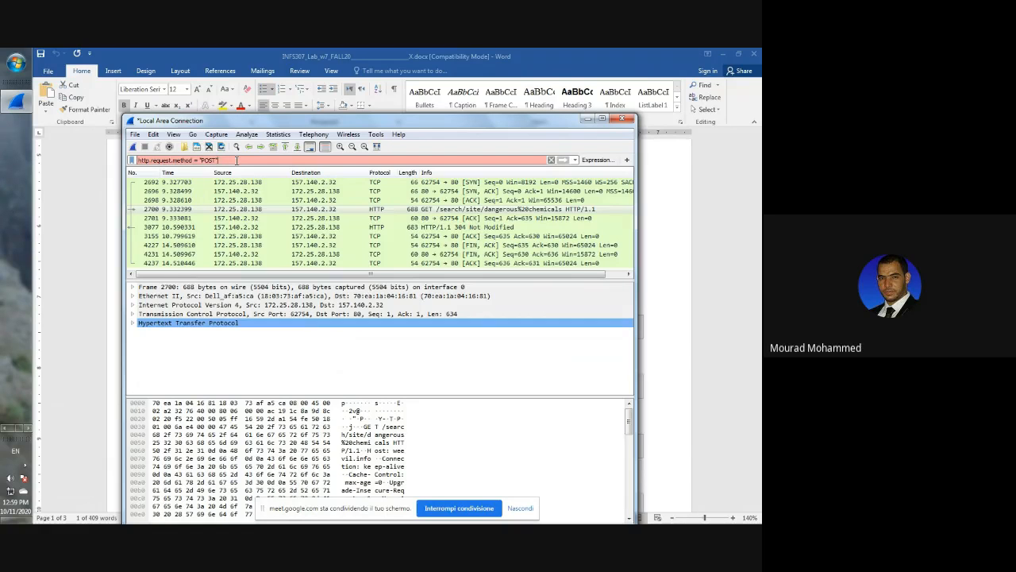
Cut the display filter back to http.request.method and apply it to the captured packets
left_click_drag(236, 161, 200, 161)
key("BackSpace")
key("BackSpace")
key("BackSpace")
key("BackSpace")
key("BackSpace")
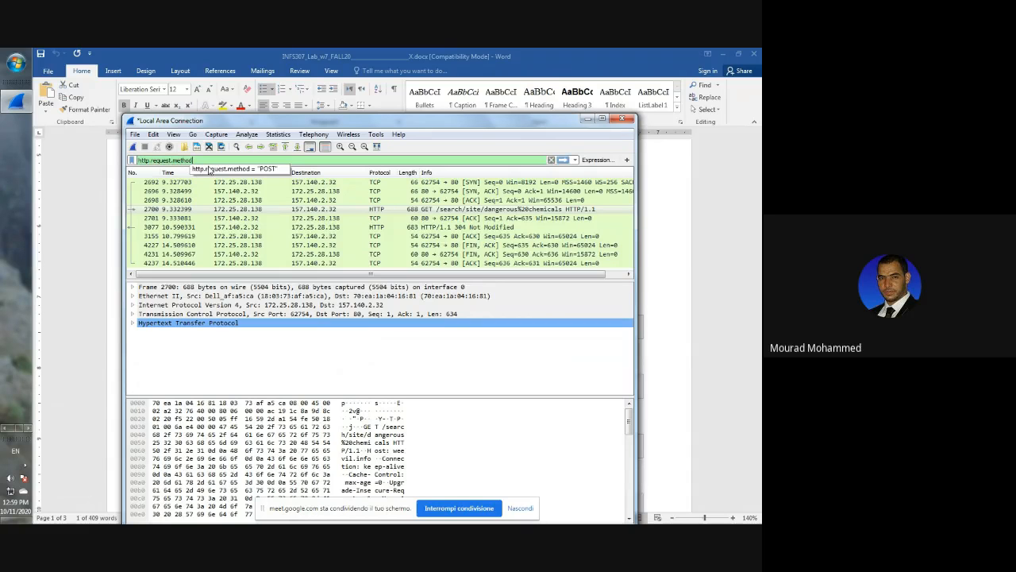
key("Return")
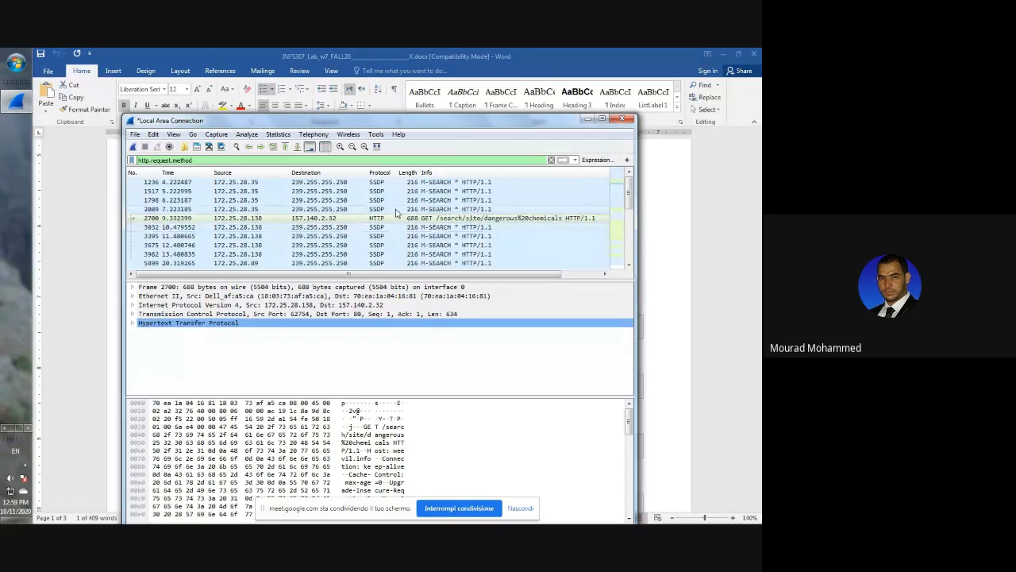
Examine M-SEARCH packet 1236: check its available stream-following options and view its details and bytes in a separate window
left_click(444, 183)
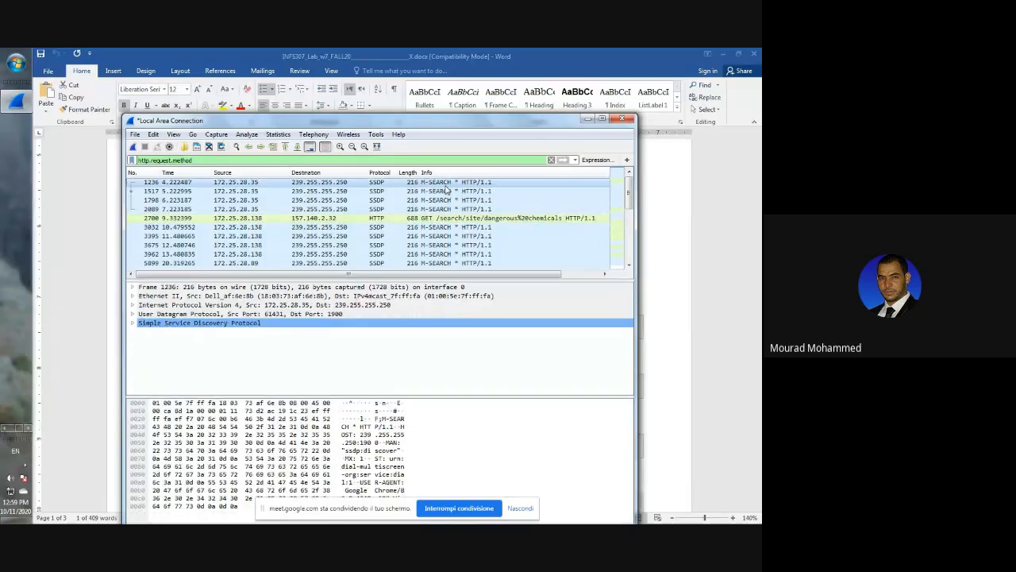
left_click_drag(156, 161, 166, 163)
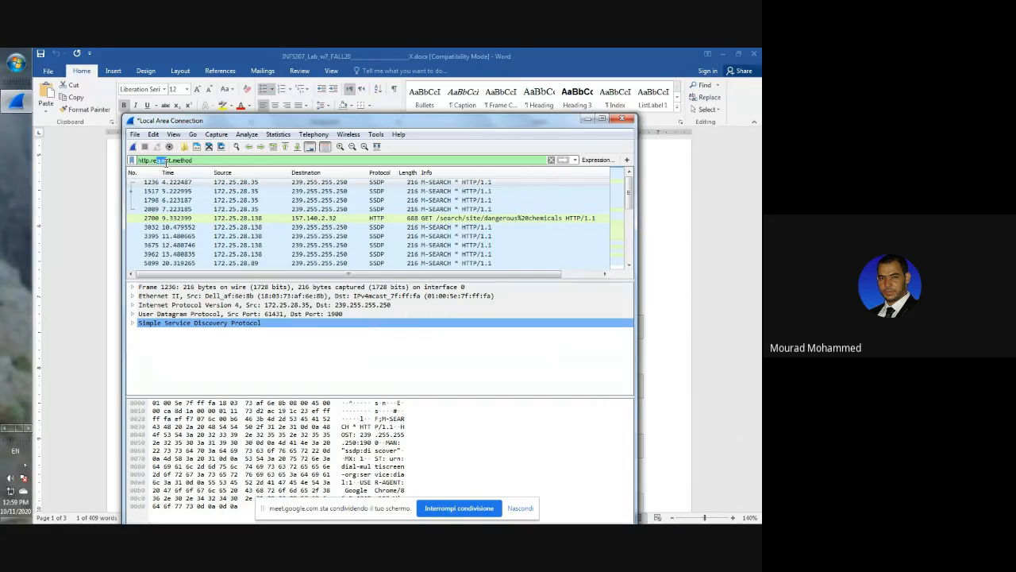
left_click(414, 187)
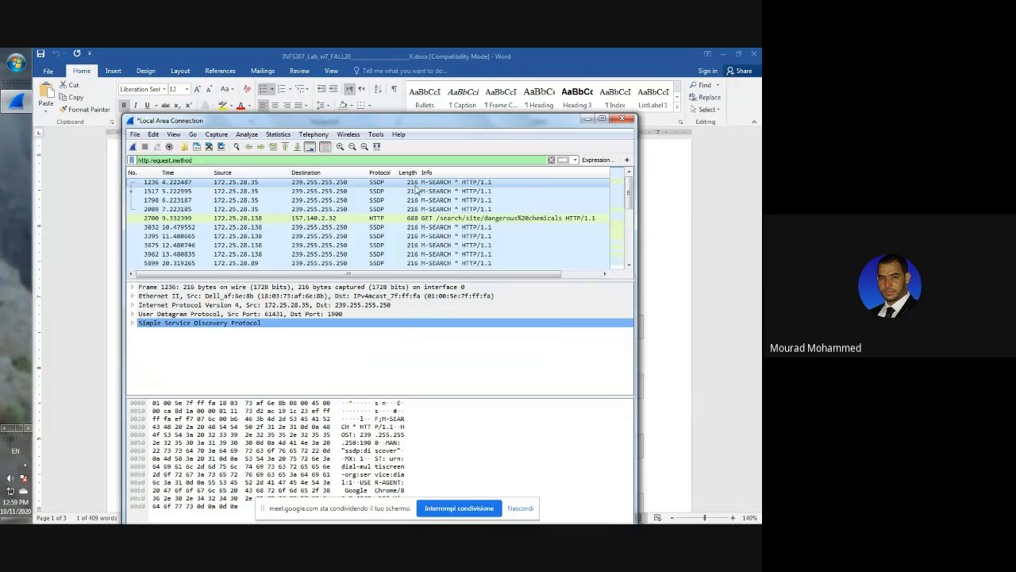
right_click(416, 189)
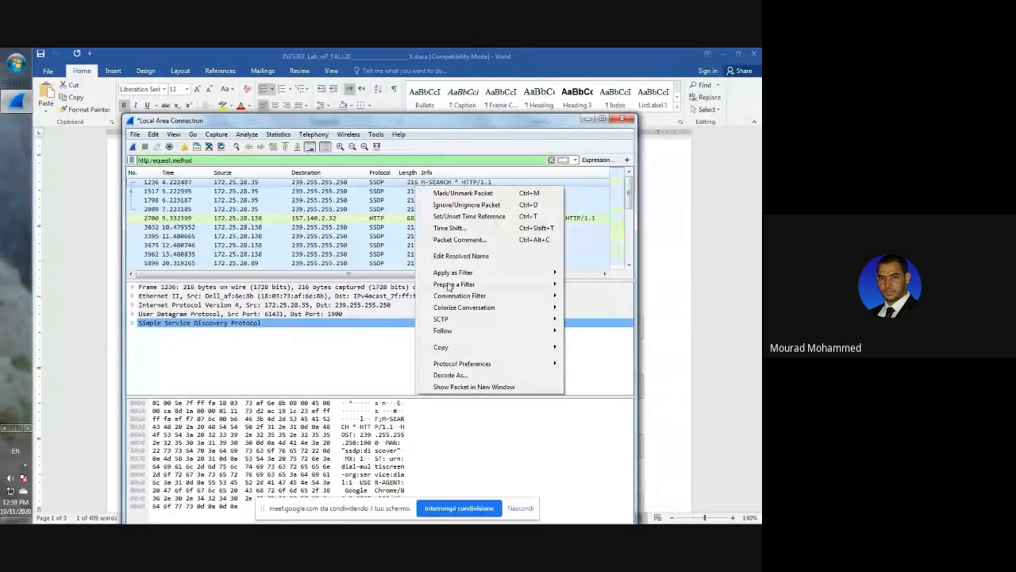
mouse_move(466, 331)
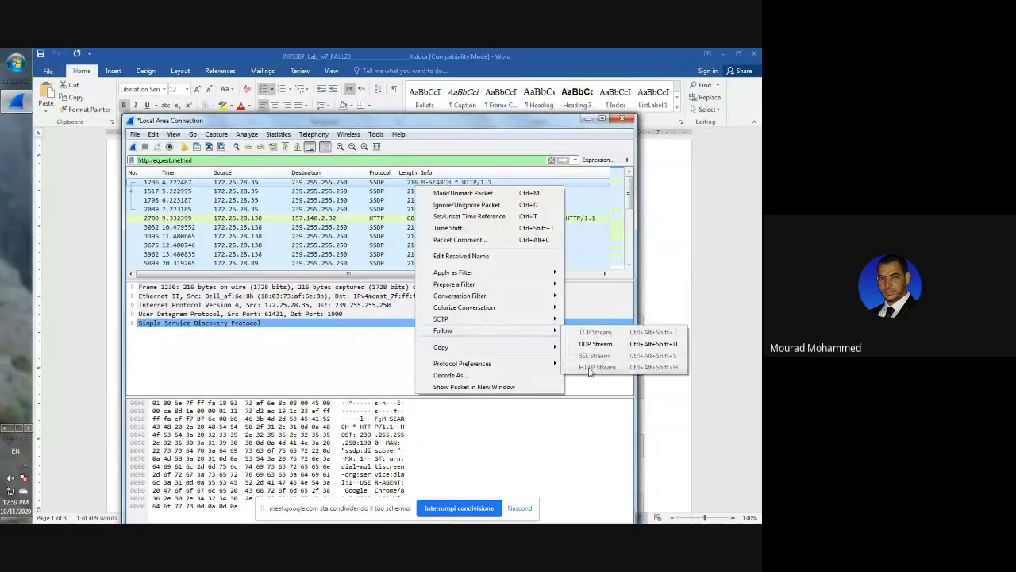
double_click(414, 185)
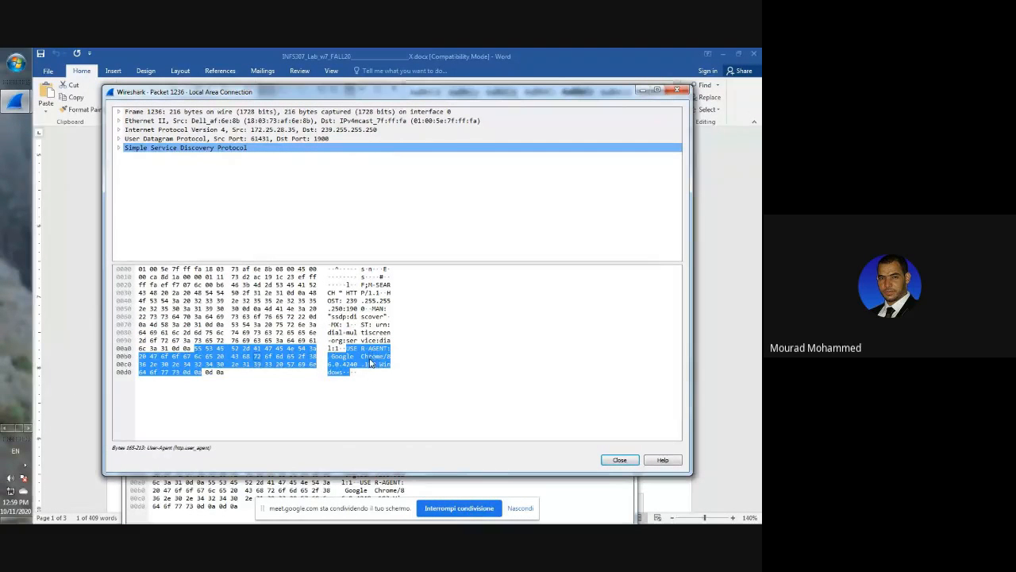
left_click(676, 90)
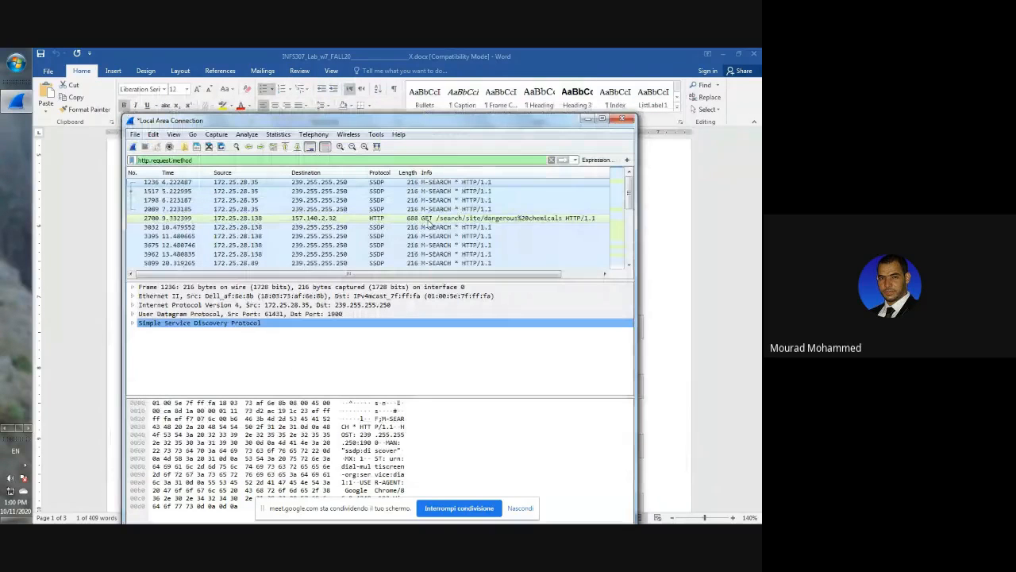
View GET packet 2700 in its own window, locate the request URI in its bytes, and close the packet window
double_click(428, 219)
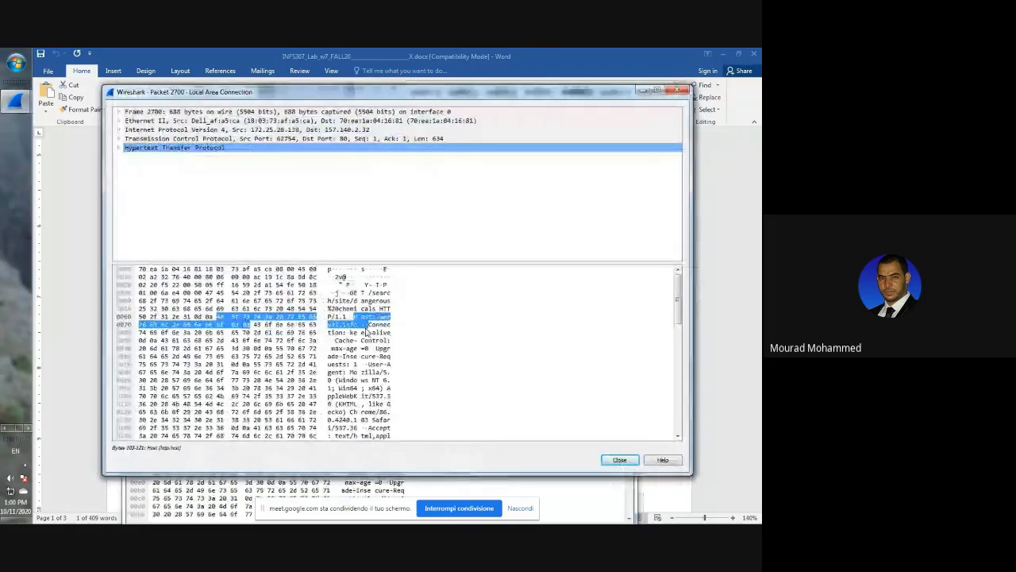
left_click(350, 309)
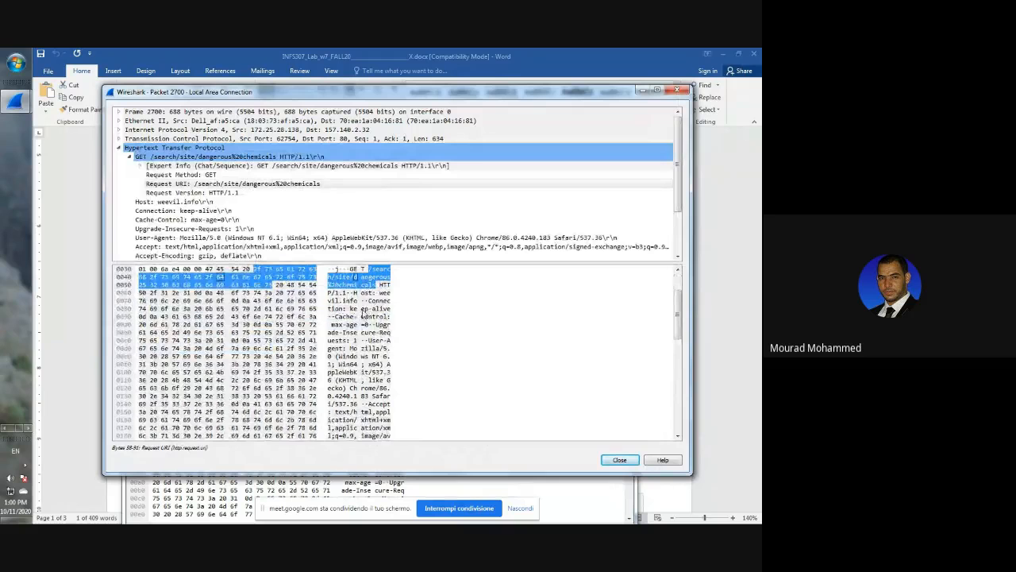
scroll(369, 311, "up", 1)
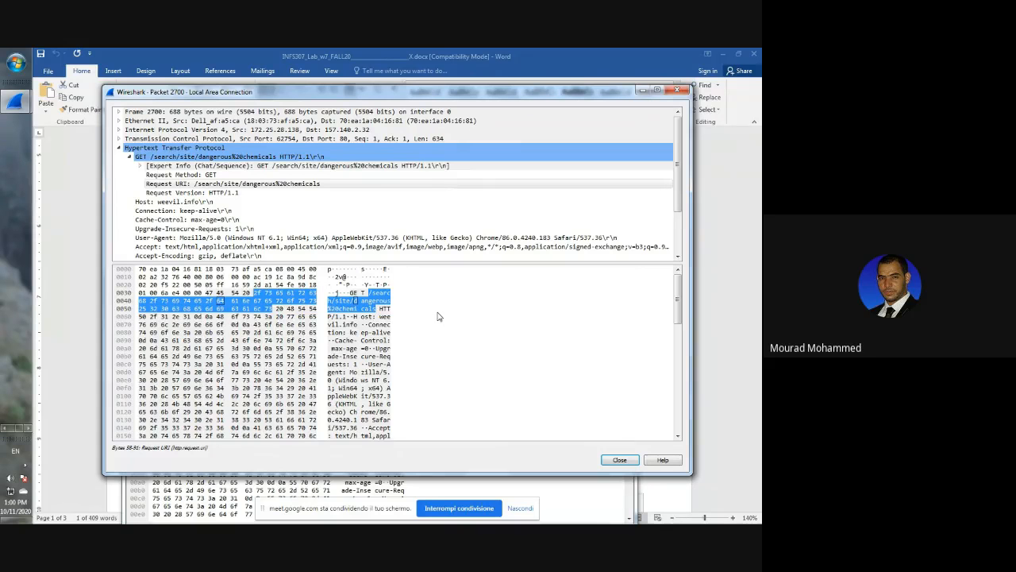
left_click(676, 92)
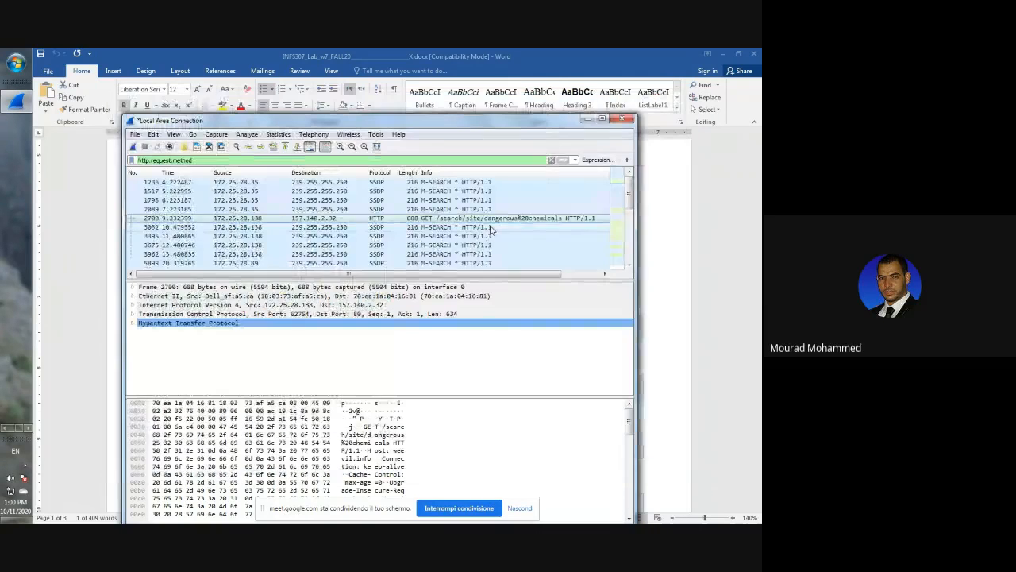
left_click(622, 119)
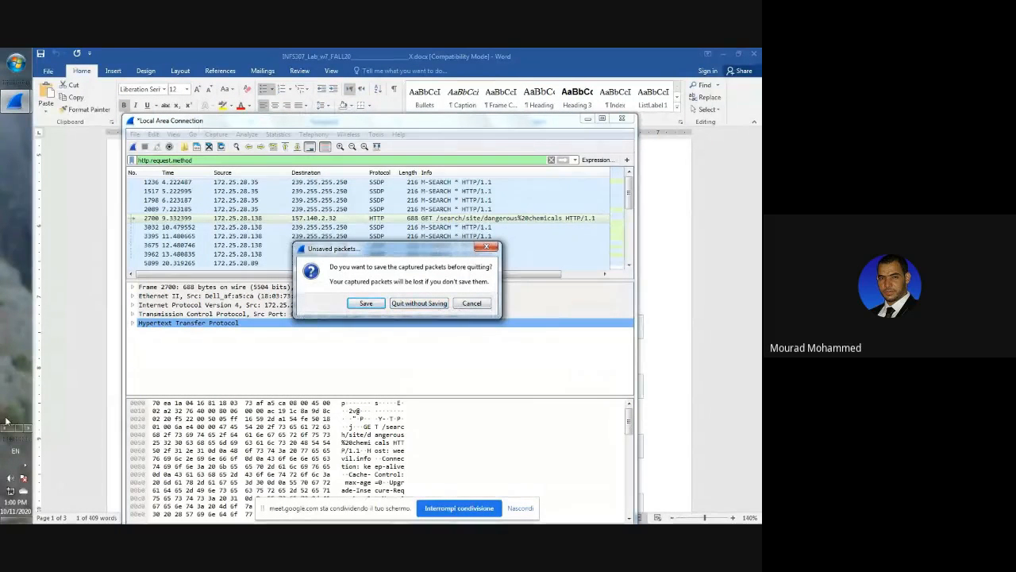
left_click(469, 302)
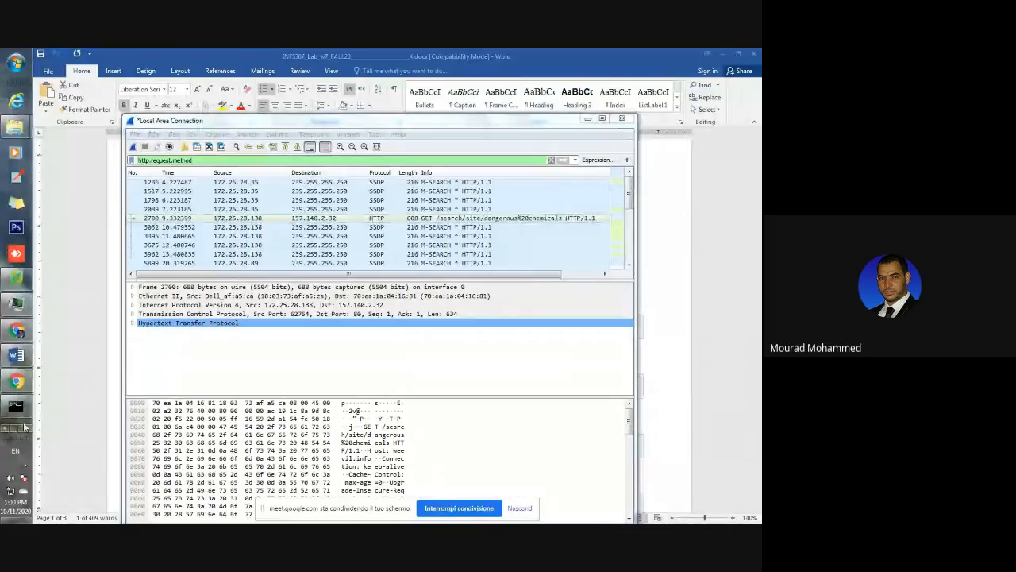
Switch to the Word lab document and highlight http.request.method in Task II and the host keyword in Task III
left_click(16, 356)
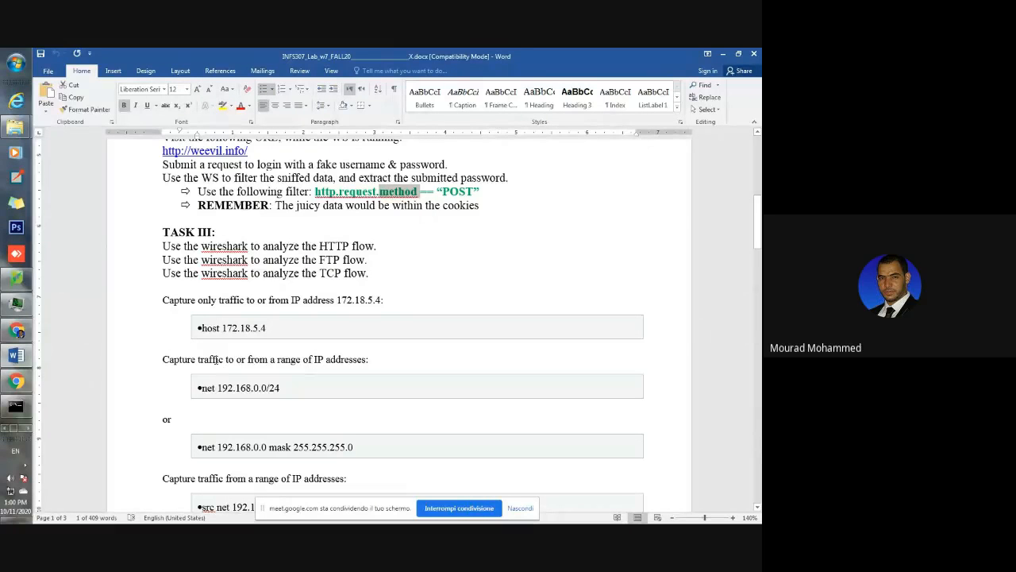
left_click_drag(203, 328, 219, 329)
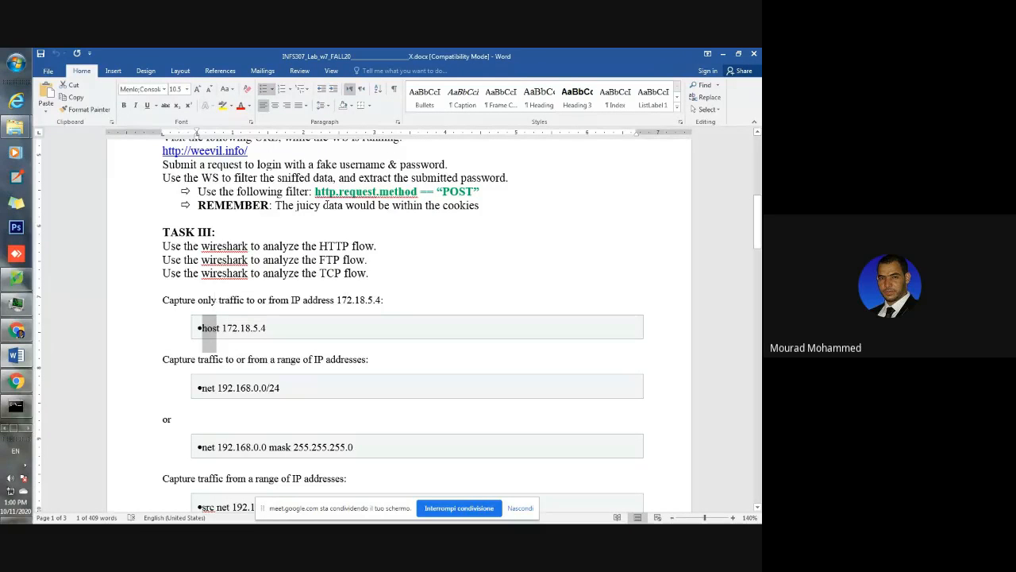
left_click_drag(313, 192, 418, 192)
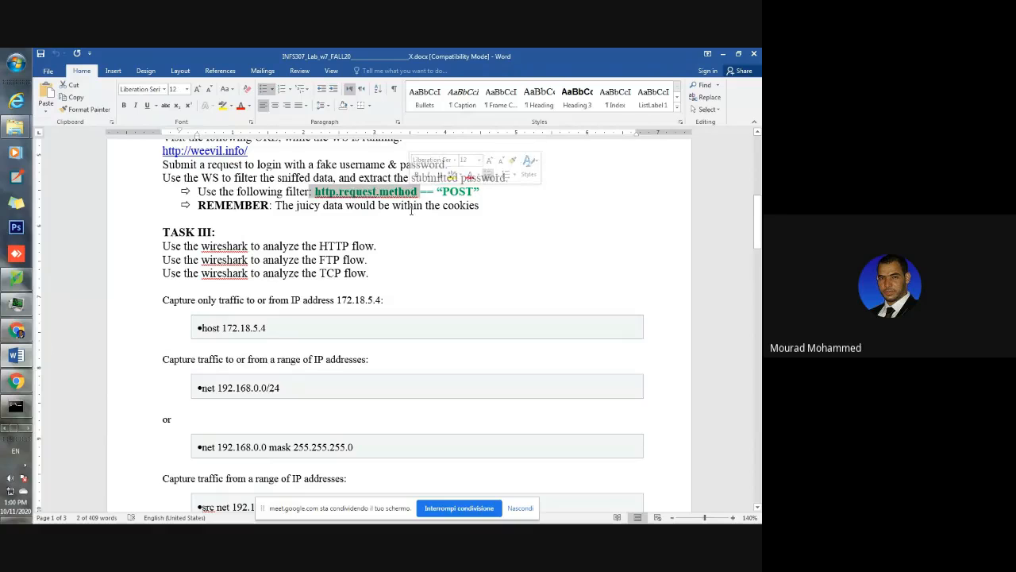
double_click(209, 330)
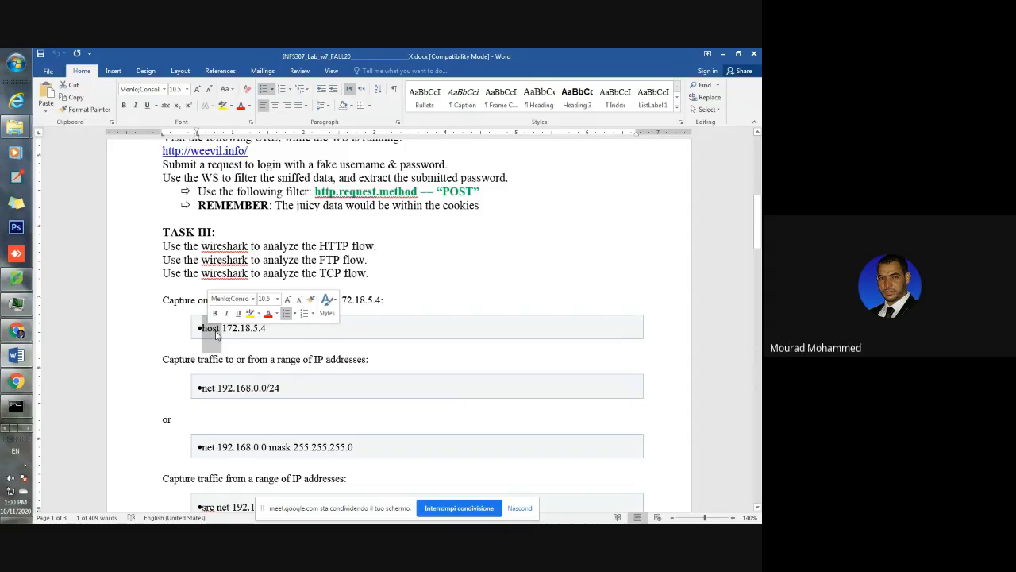
Return to Wireshark and replace the display filter text with host 172.25.28.138
left_click(26, 430)
left_click(138, 316)
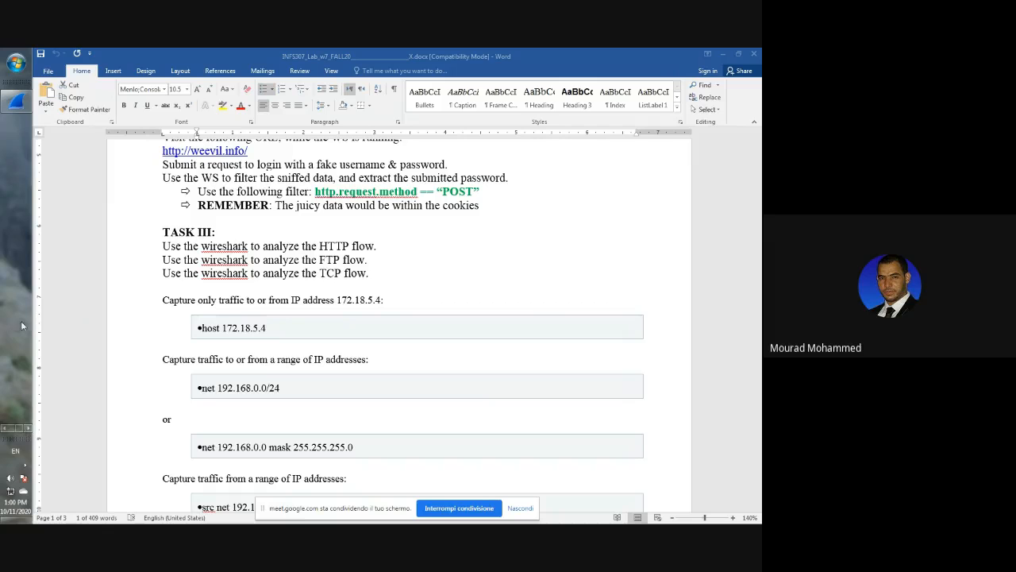
left_click(17, 101)
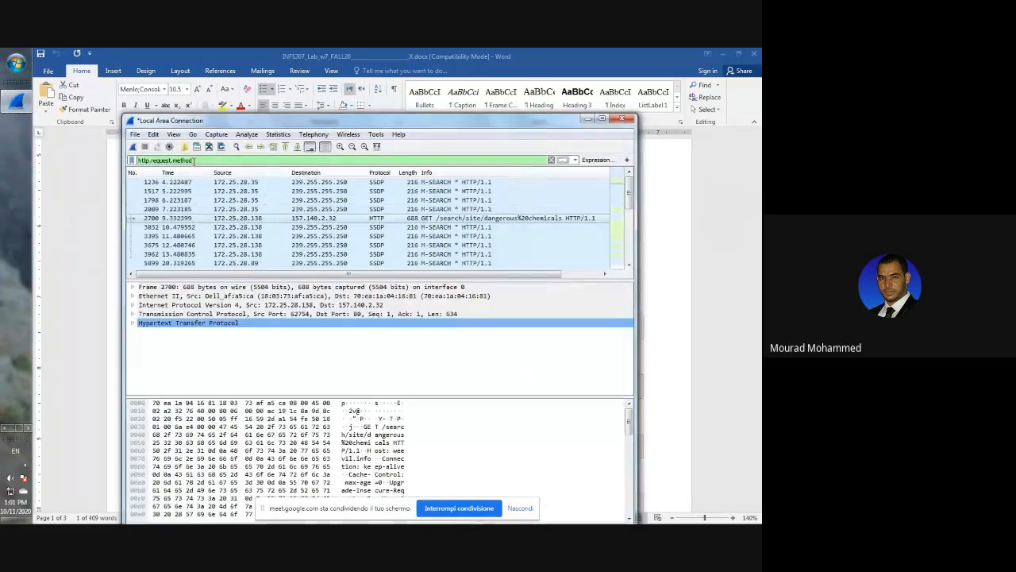
left_click_drag(196, 161, 131, 160)
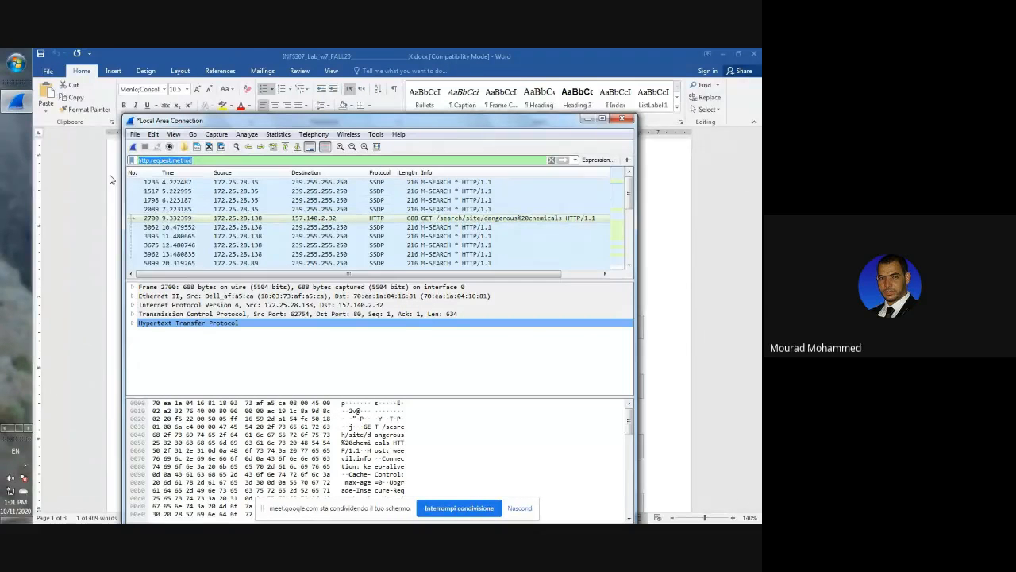
type("hgost")
key("BackSpace")
key("BackSpace")
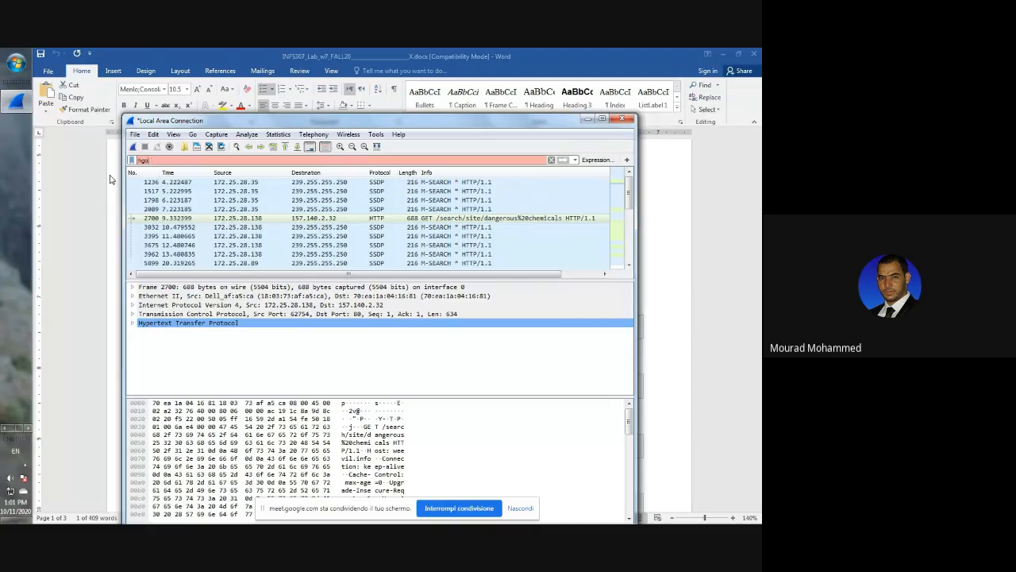
key("BackSpace")
type("ost 172.25.28.1308")
left_click_drag(190, 161, 153, 161)
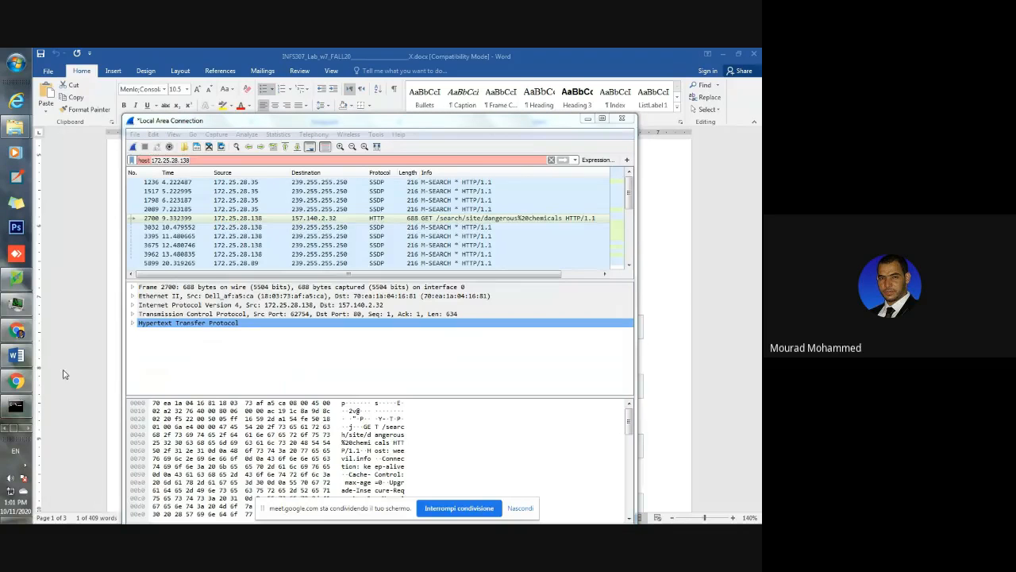
Switch to the Word lab document and highlight the net keyword in the net 192.168.0.0/24 filter example
left_click(65, 370)
scroll(267, 364, "down", 2)
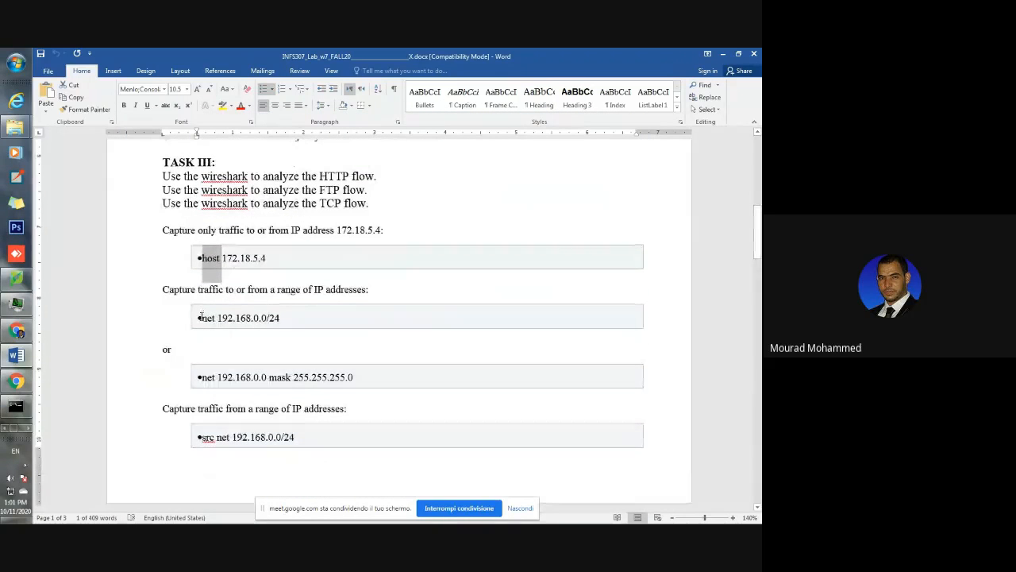
left_click(208, 320)
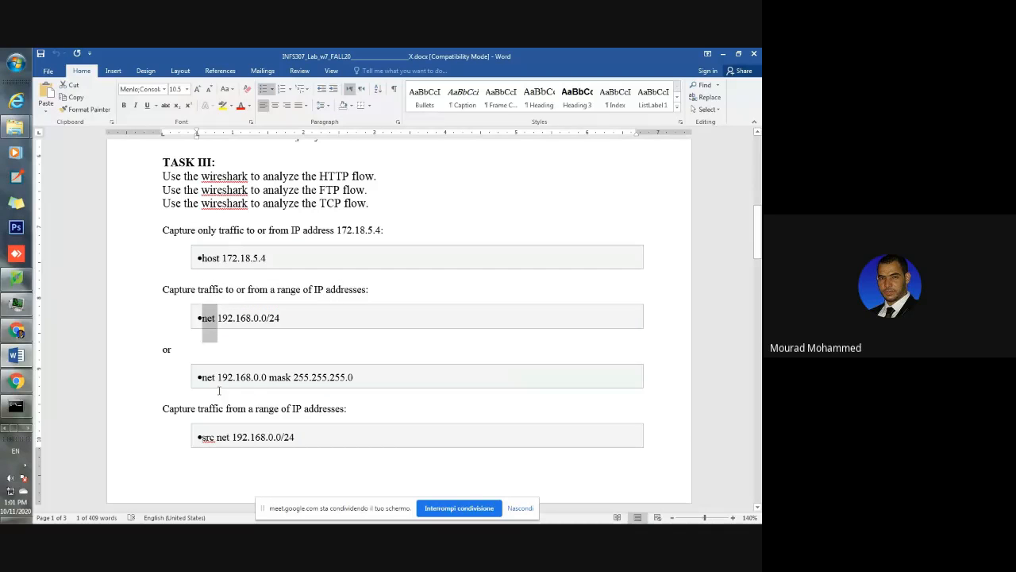
Return to Wireshark, change host to net in the filter text, and select the IP address after it
left_click(27, 428)
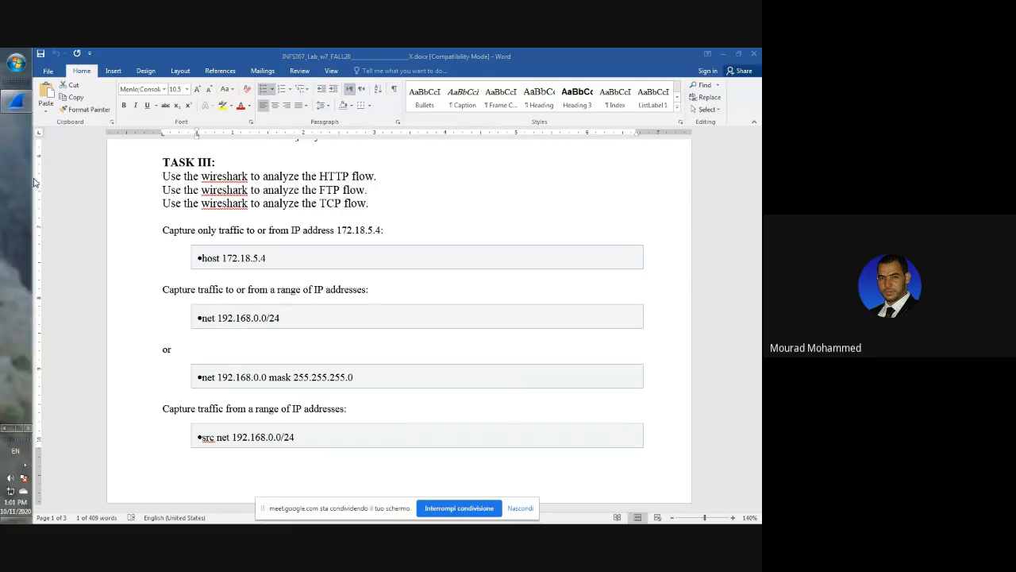
left_click(12, 107)
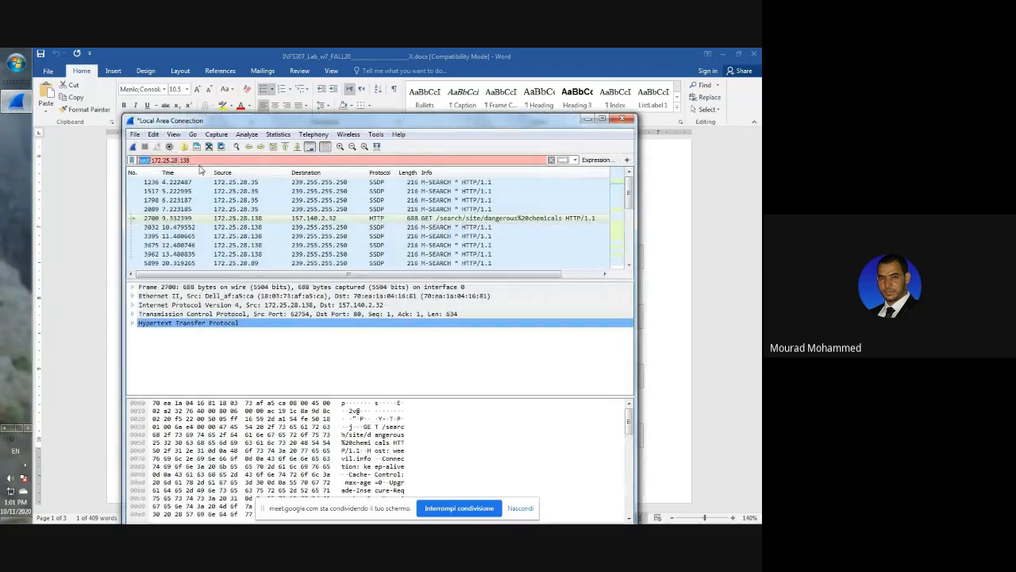
type("net")
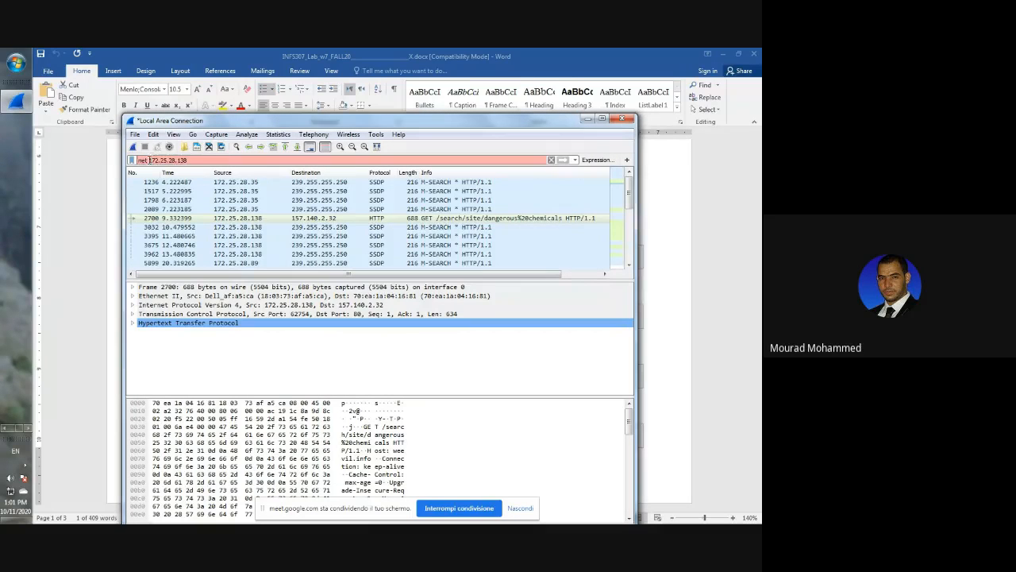
left_click_drag(150, 160, 209, 174)
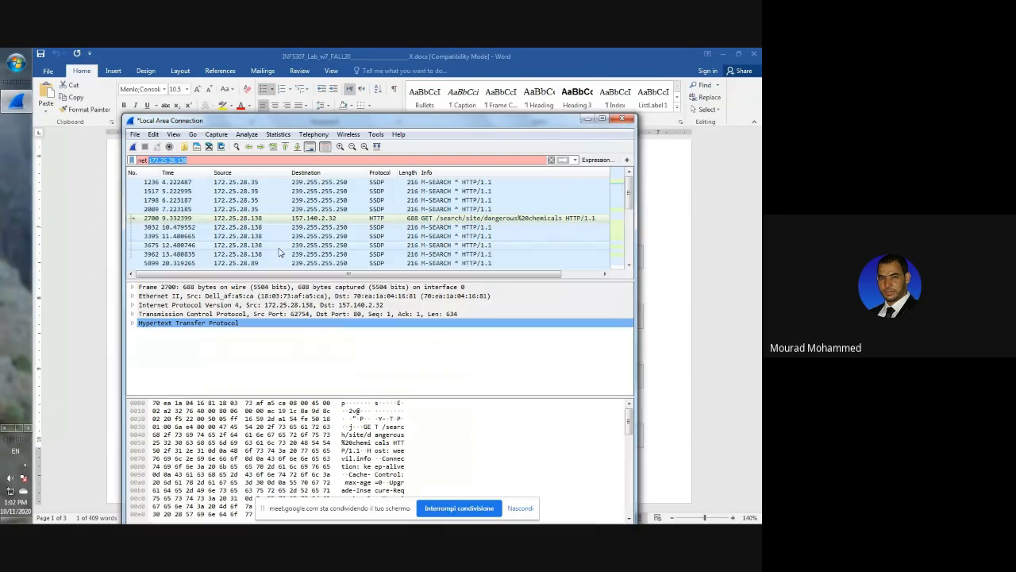
Switch to the Word lab document and highlight the net 192.168.0.0 mask 255.255.255.0 filter example in Task III
left_click(5, 429)
left_click(16, 358)
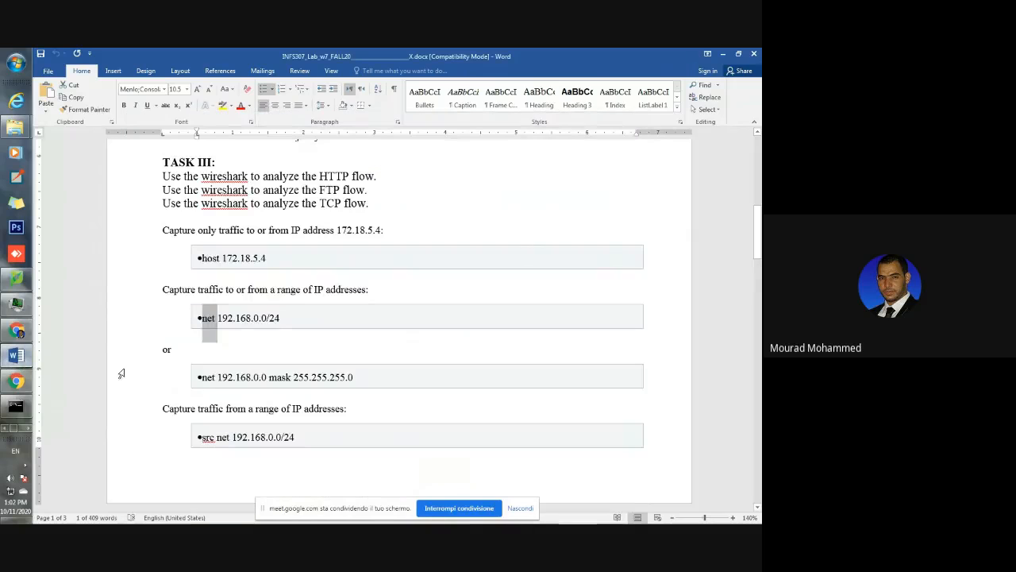
left_click_drag(204, 380, 378, 380)
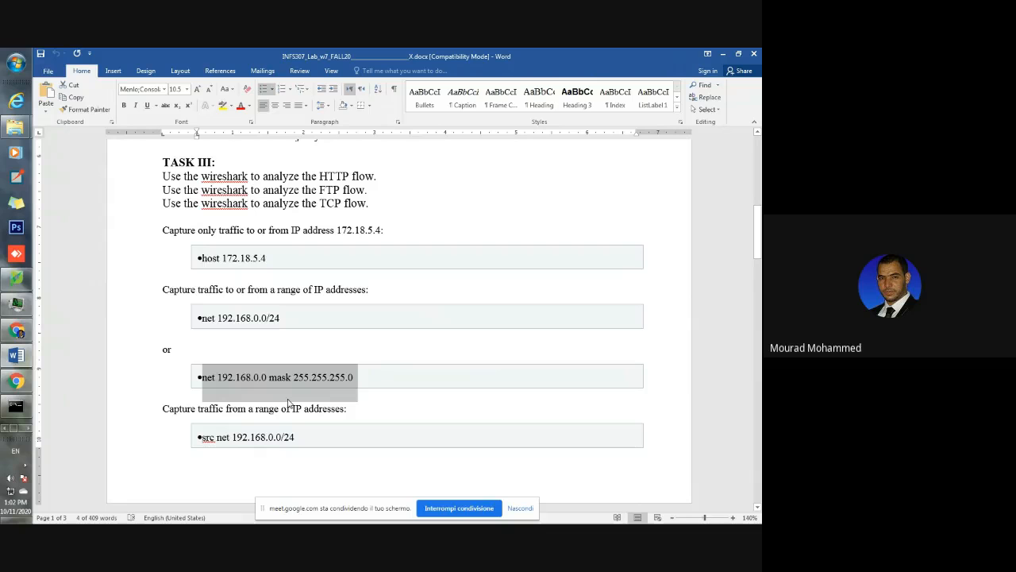
scroll(303, 317, "up", 2)
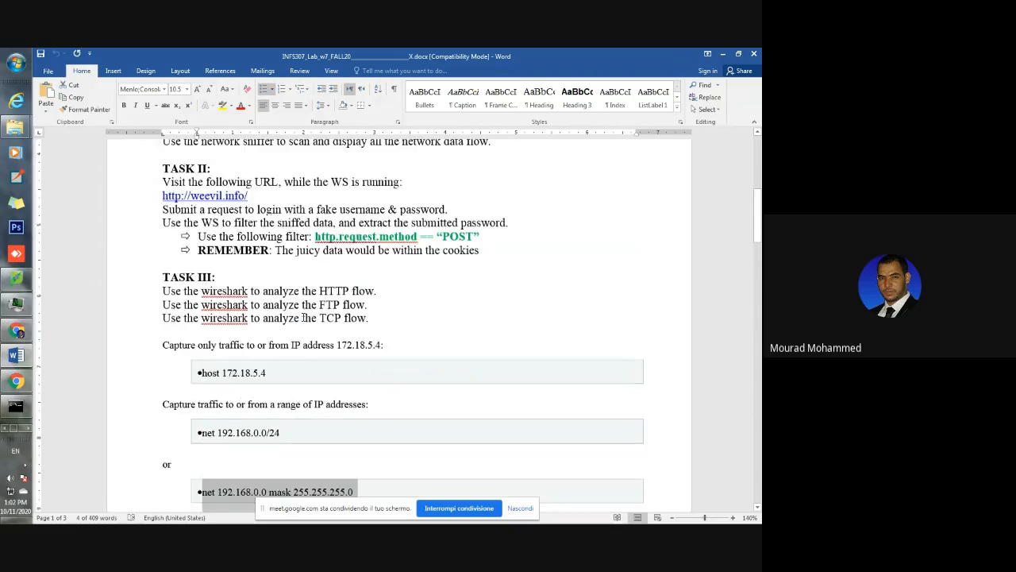
scroll(303, 317, "down", 1)
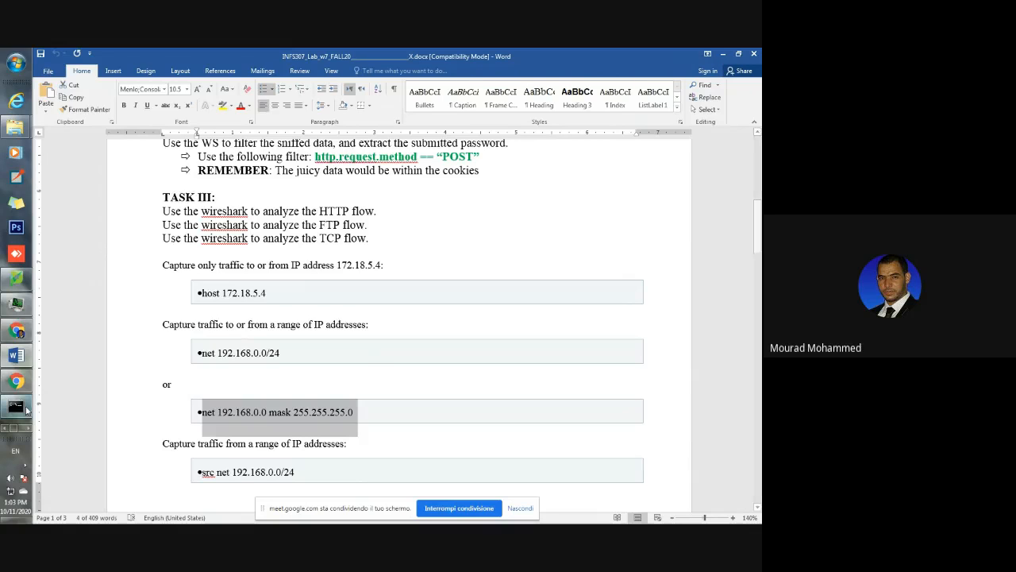
Minimize the Word lab document and the Computer folder window to get back to the Wireshark capture
left_click(16, 382)
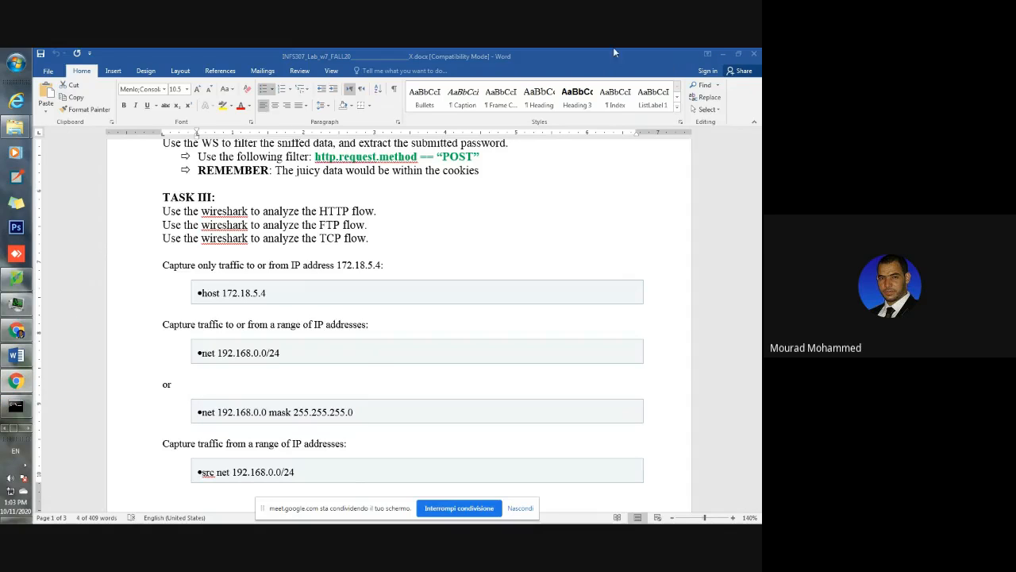
left_click(731, 53)
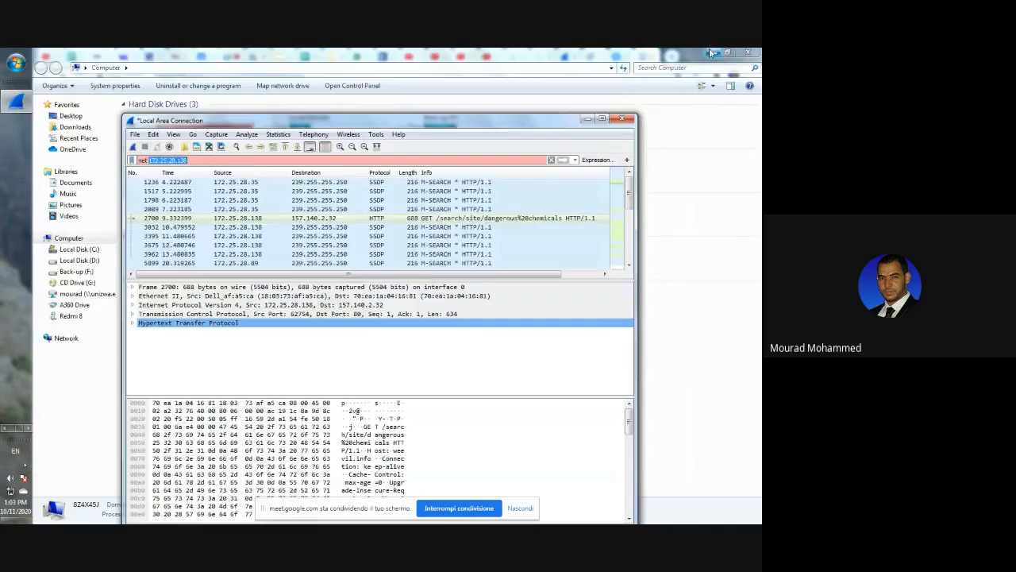
left_click(713, 53)
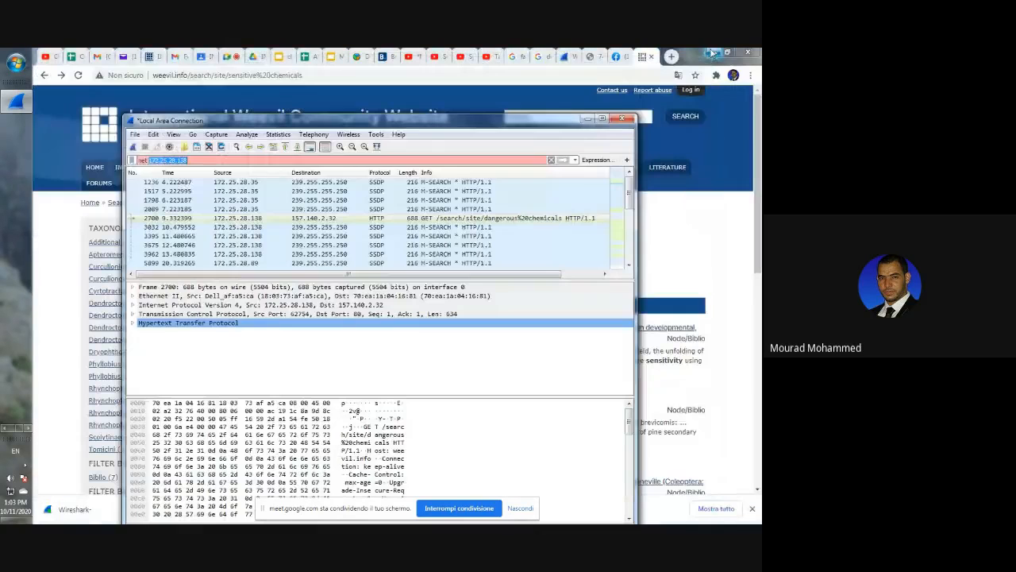